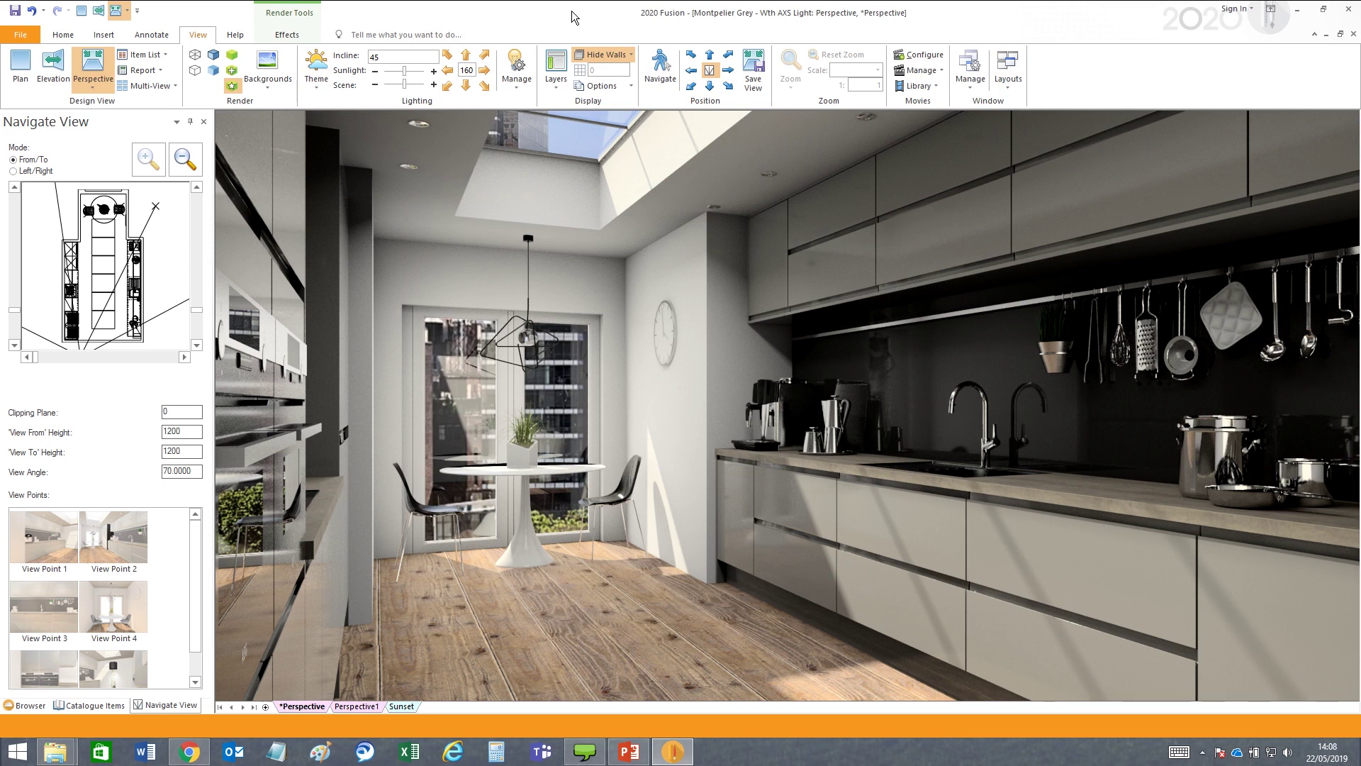
Change the perspective from its photorealistic render to the standard textured render and add another perspective view
left_click(232, 61)
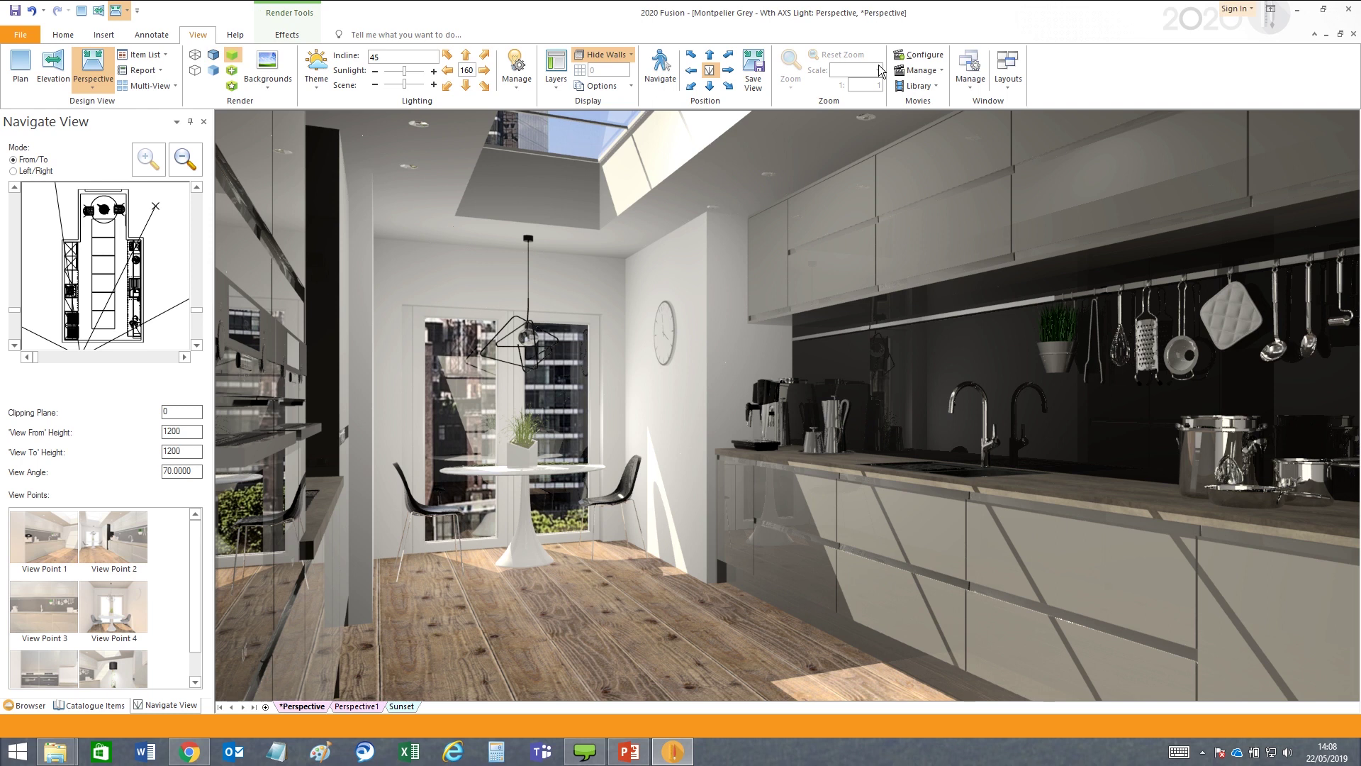
left_click(935, 87)
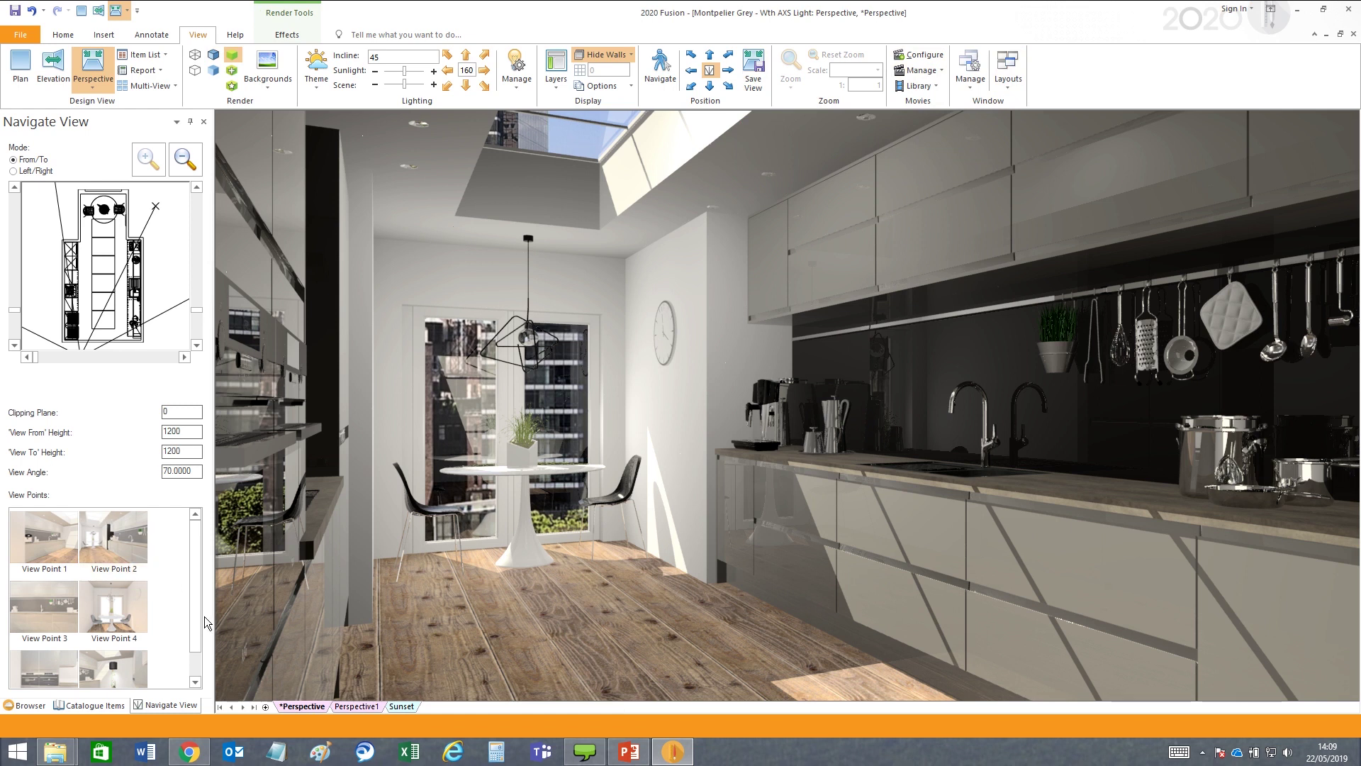
left_click(264, 707)
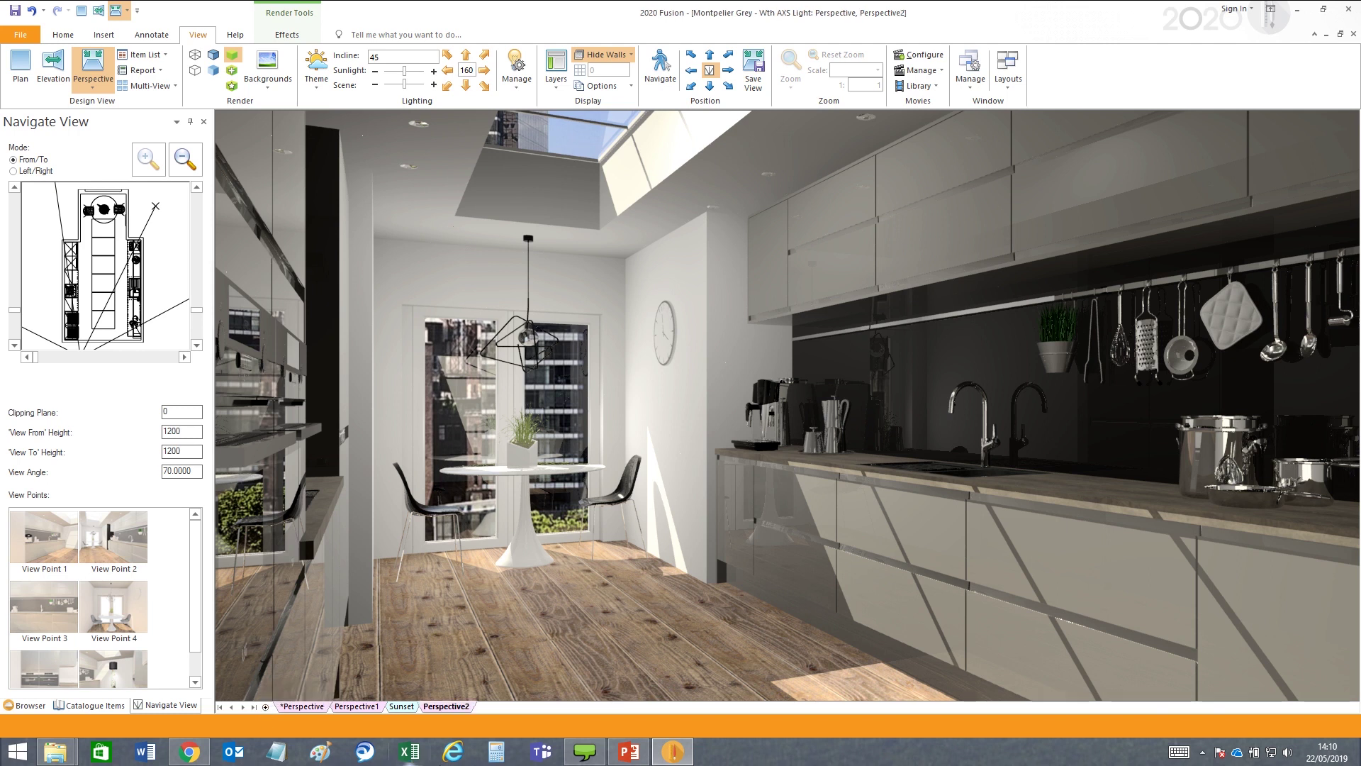
Stop sharing the layer settings and the lighting settings of Perspective2 with the main views
right_click(445, 708)
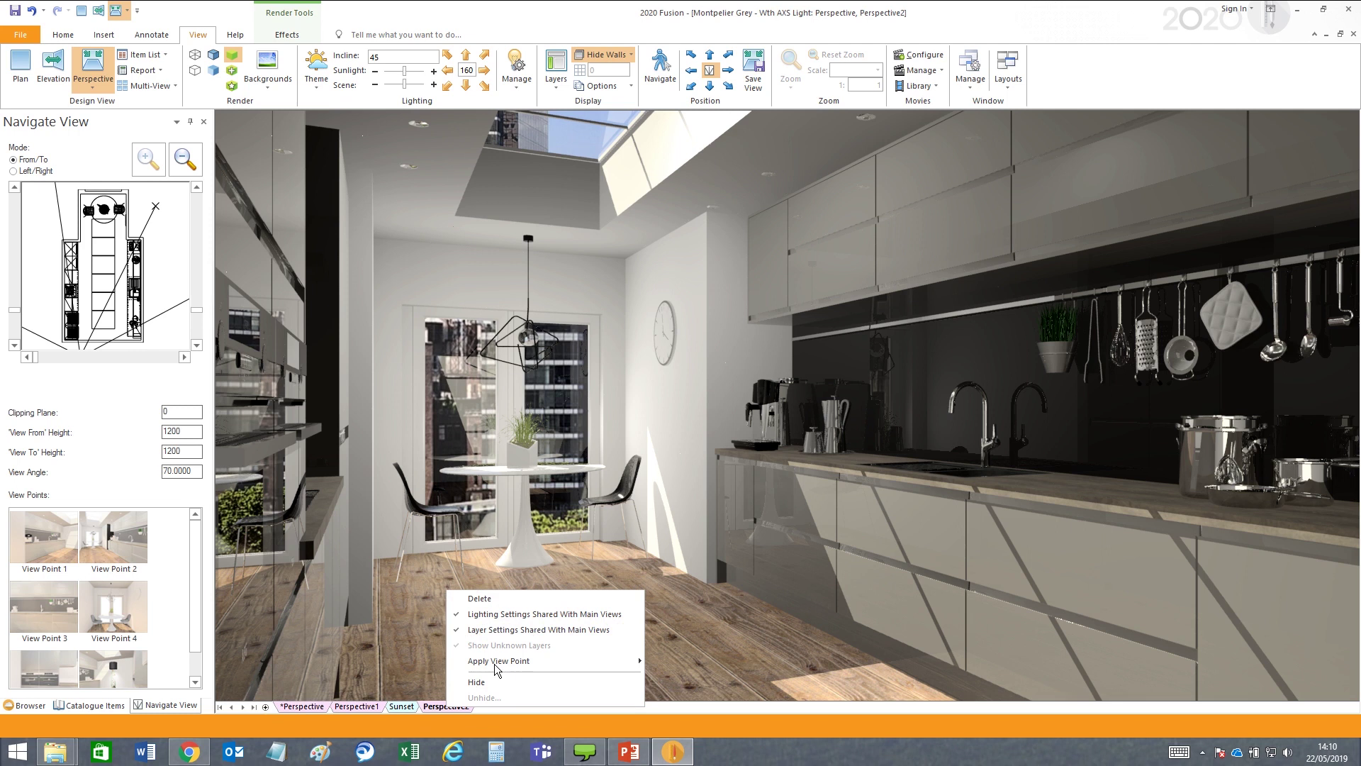
left_click(480, 630)
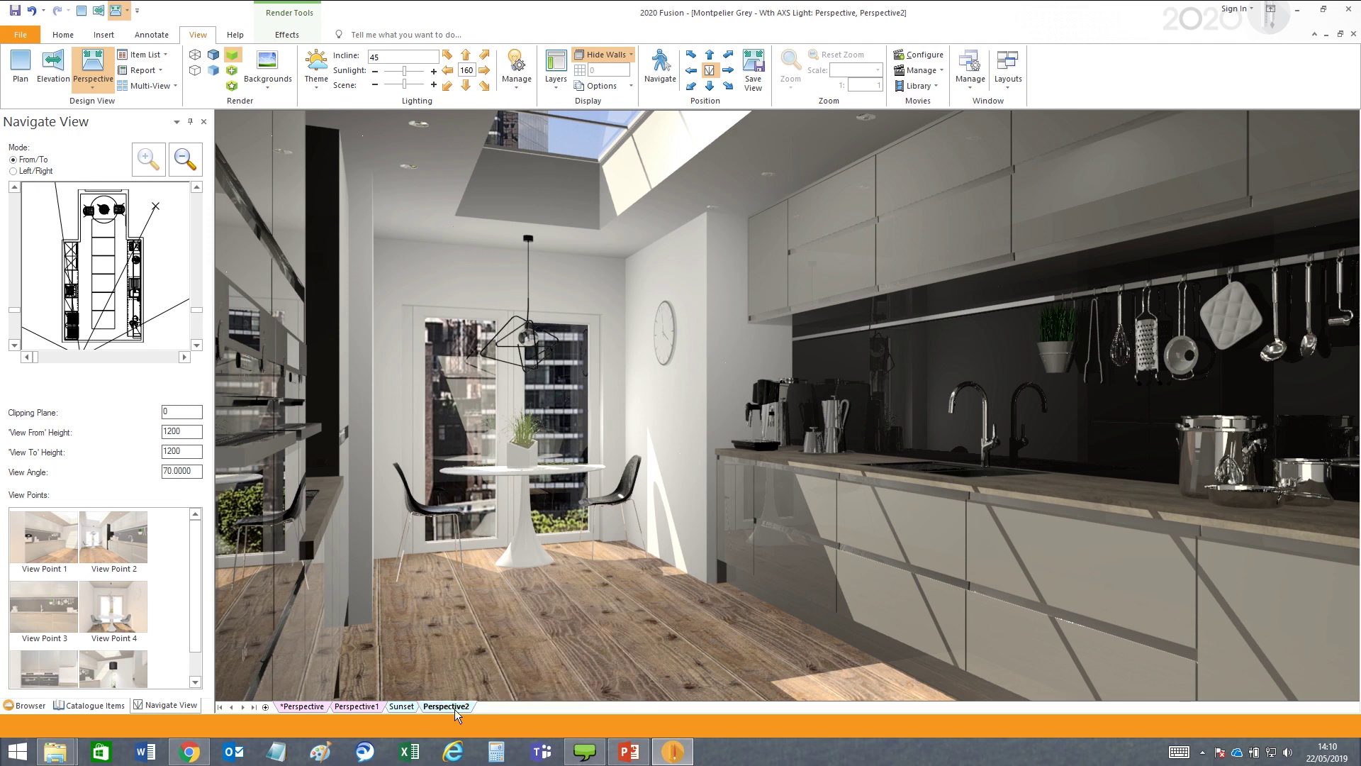
right_click(453, 709)
left_click(474, 619)
Reposition the Perspective2 camera beside the tall units, looking across the room at the sink run
left_click(84, 255)
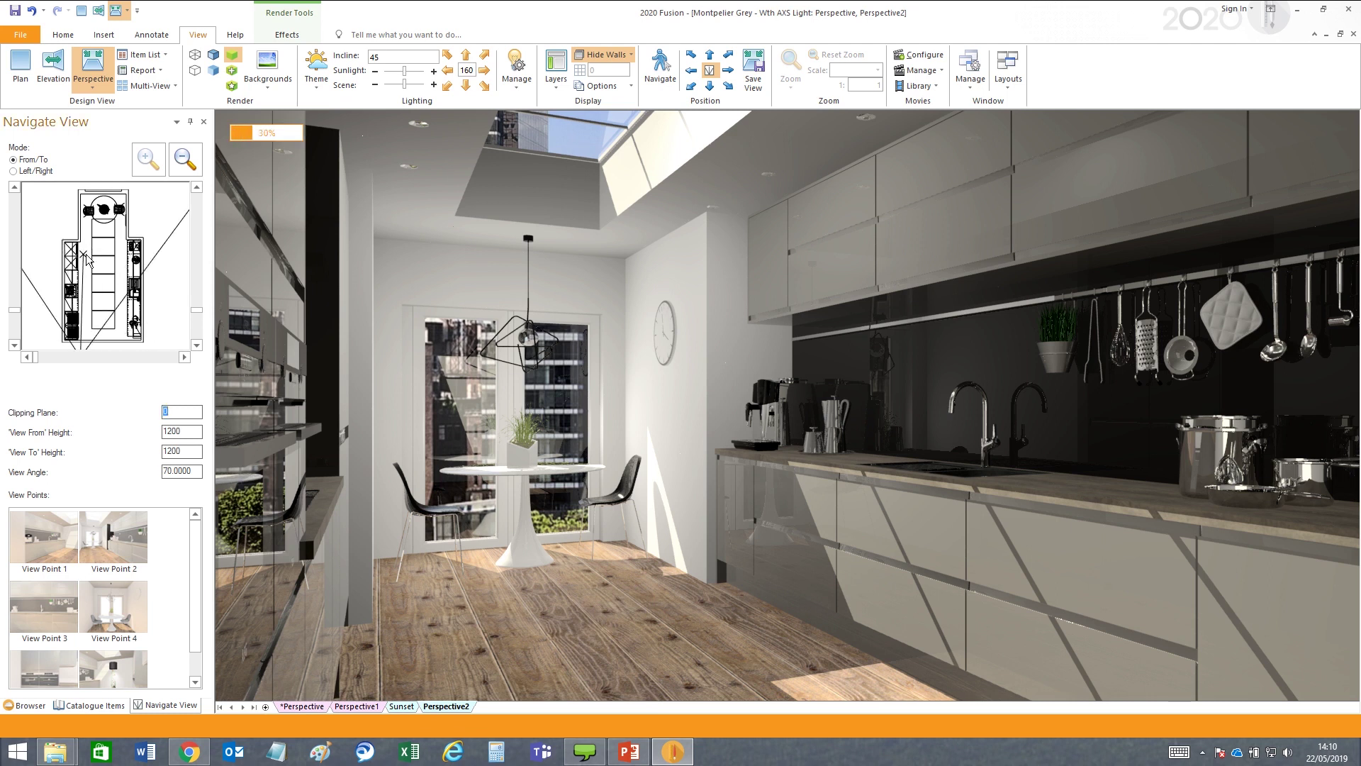
left_click(115, 277)
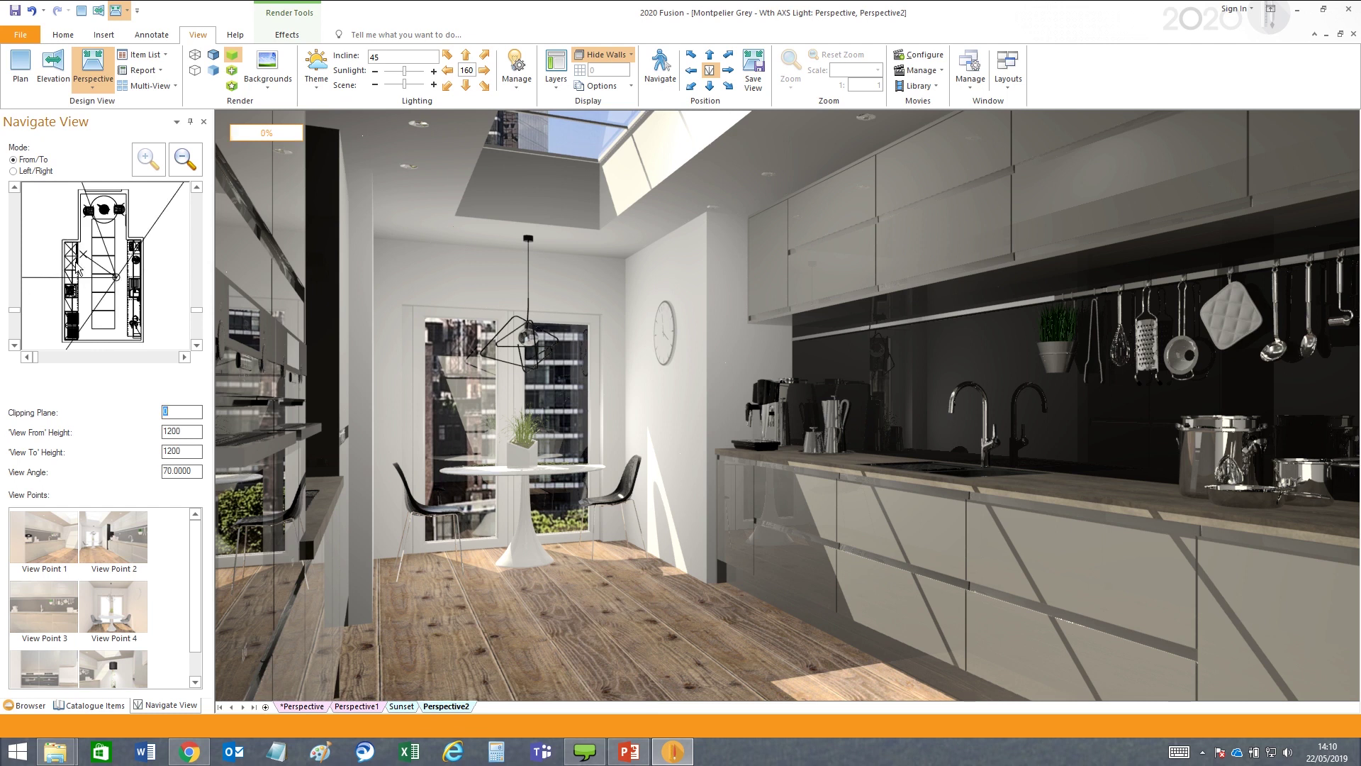
left_click(134, 341)
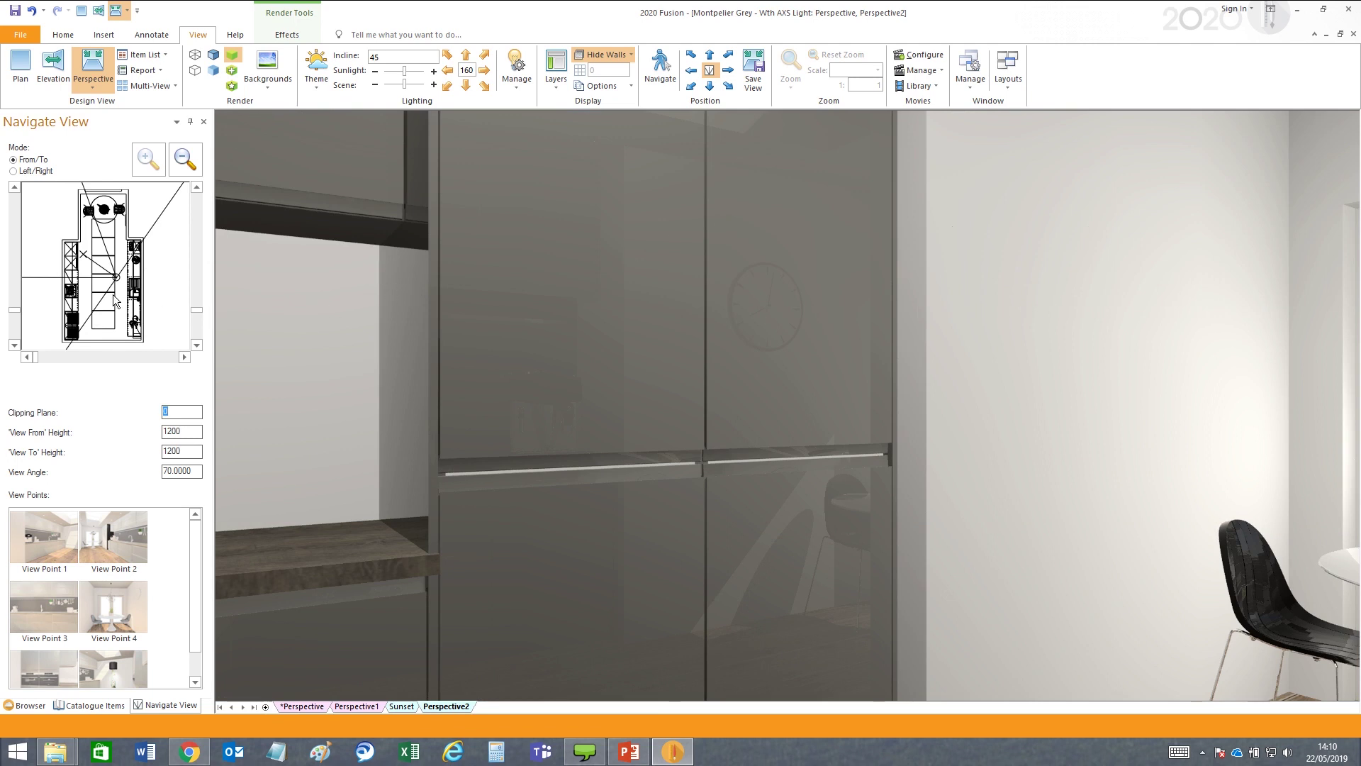
left_click(80, 264)
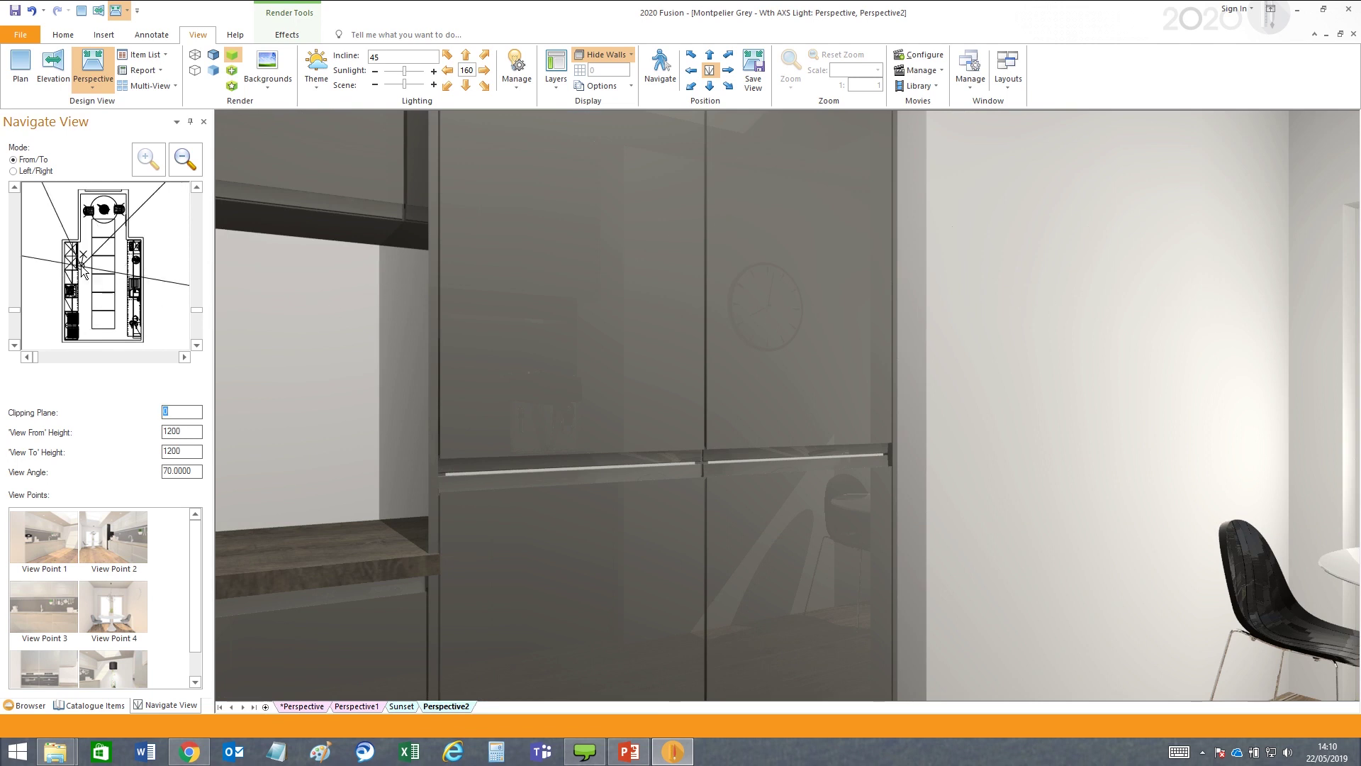
left_click(119, 283)
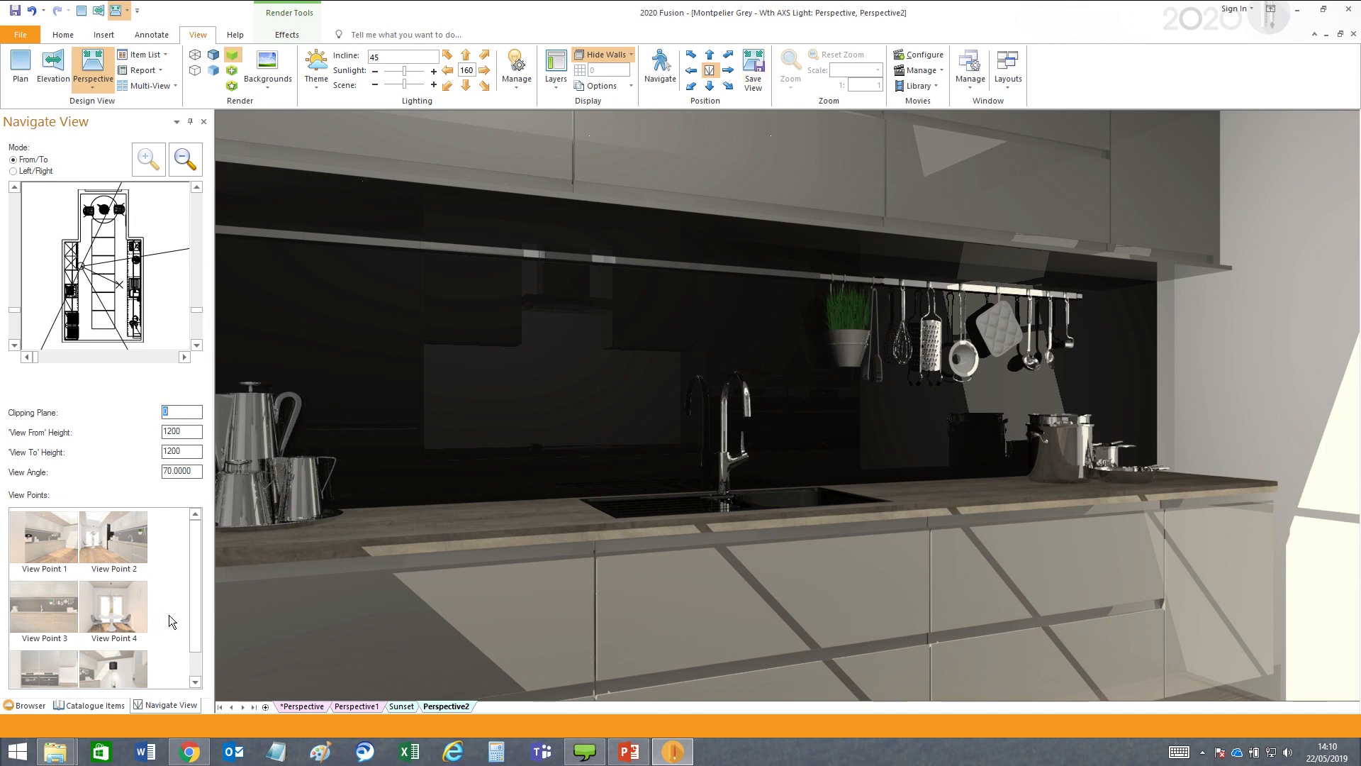
Save the current Perspective2 camera position as a new view point and check it in the view point list
scroll(198, 626, "down", 1)
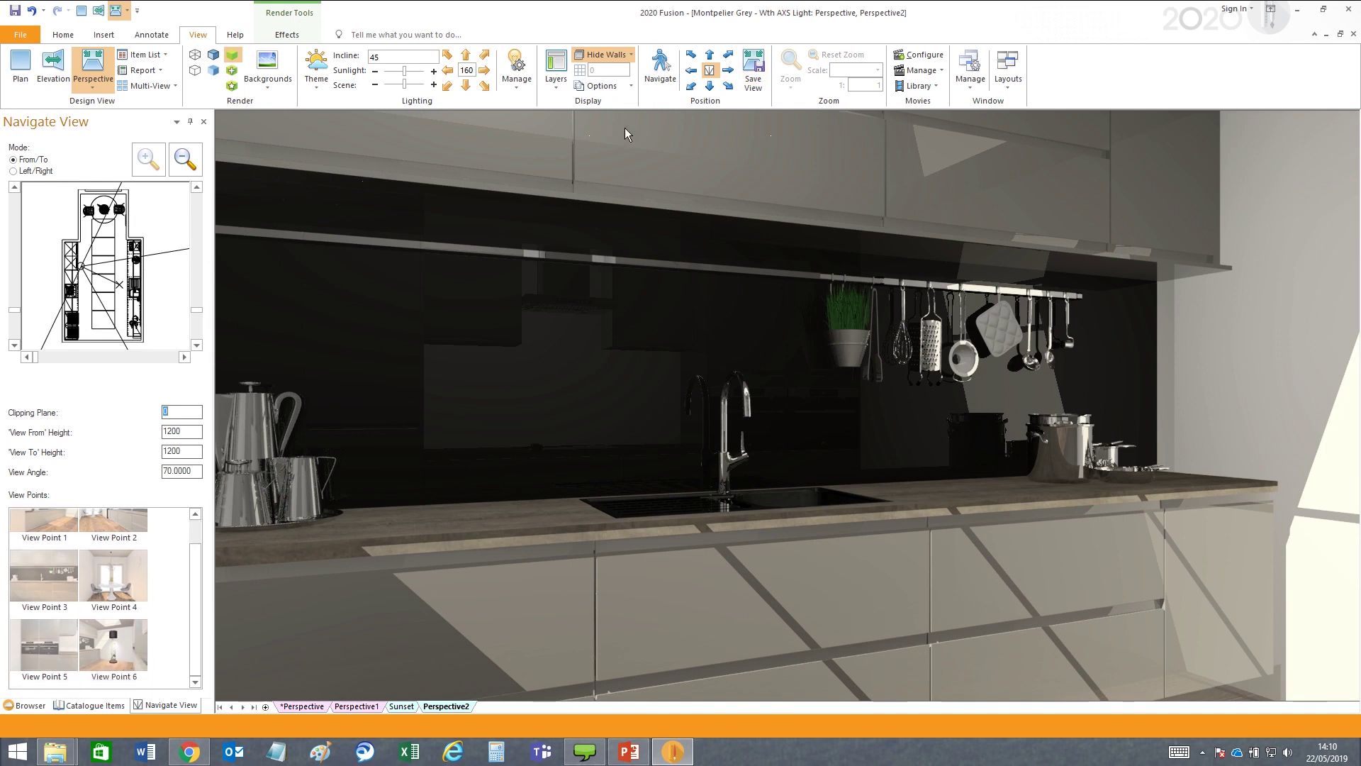
left_click(754, 72)
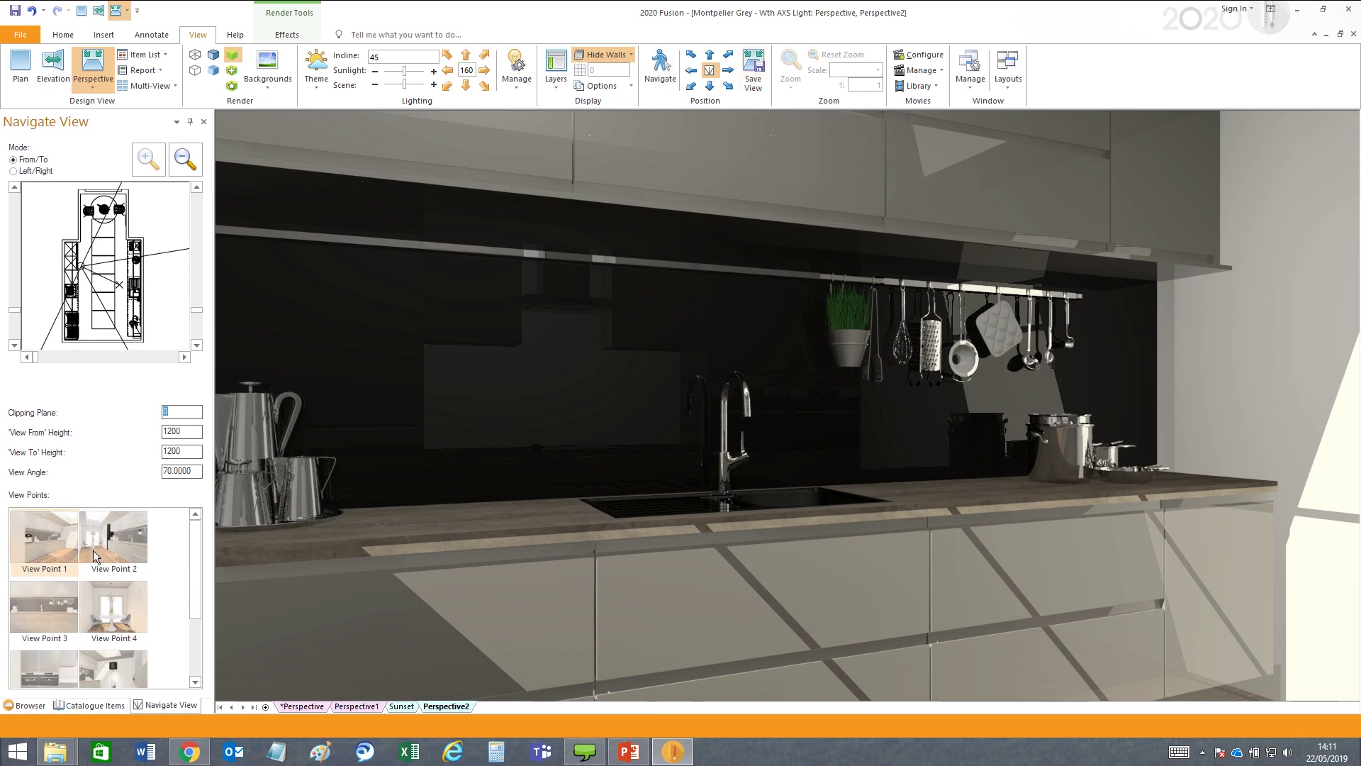
left_click_drag(197, 593, 197, 667)
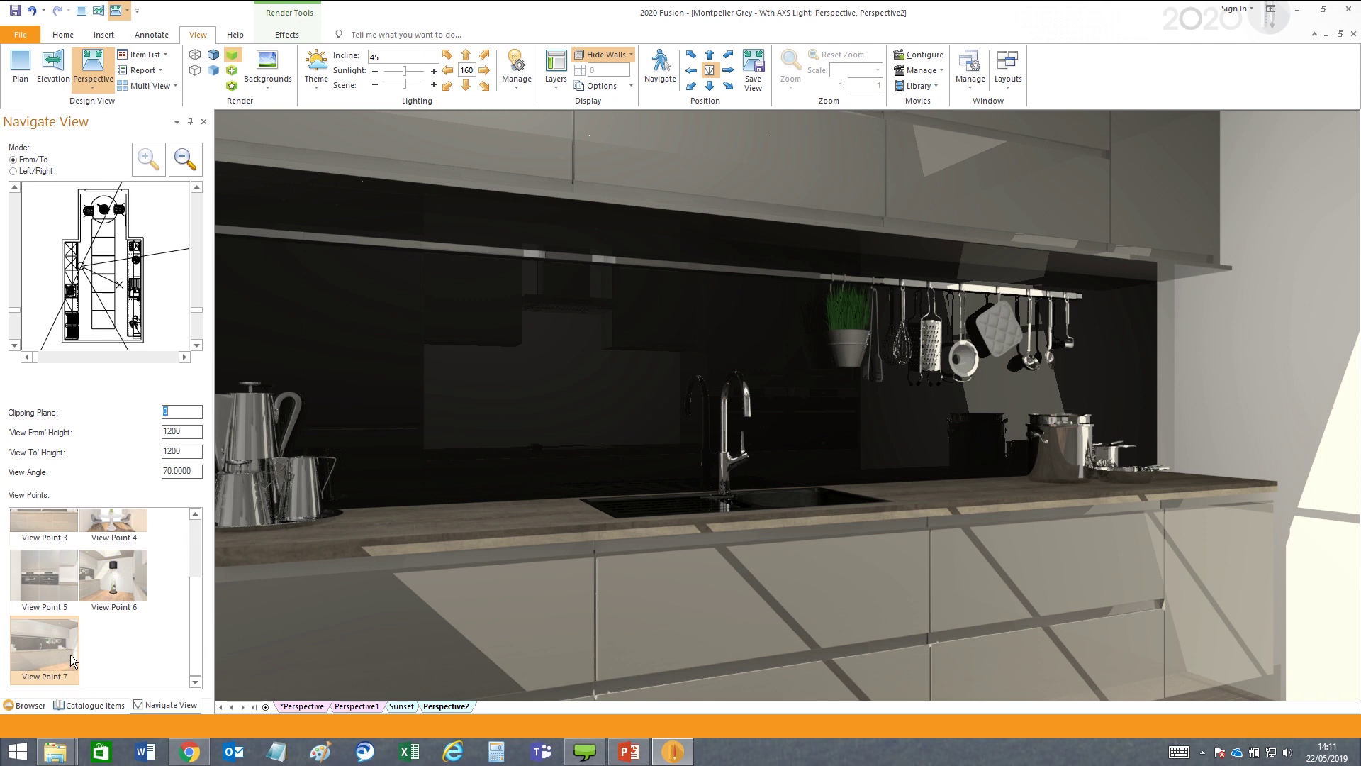
left_click_drag(197, 656, 199, 580)
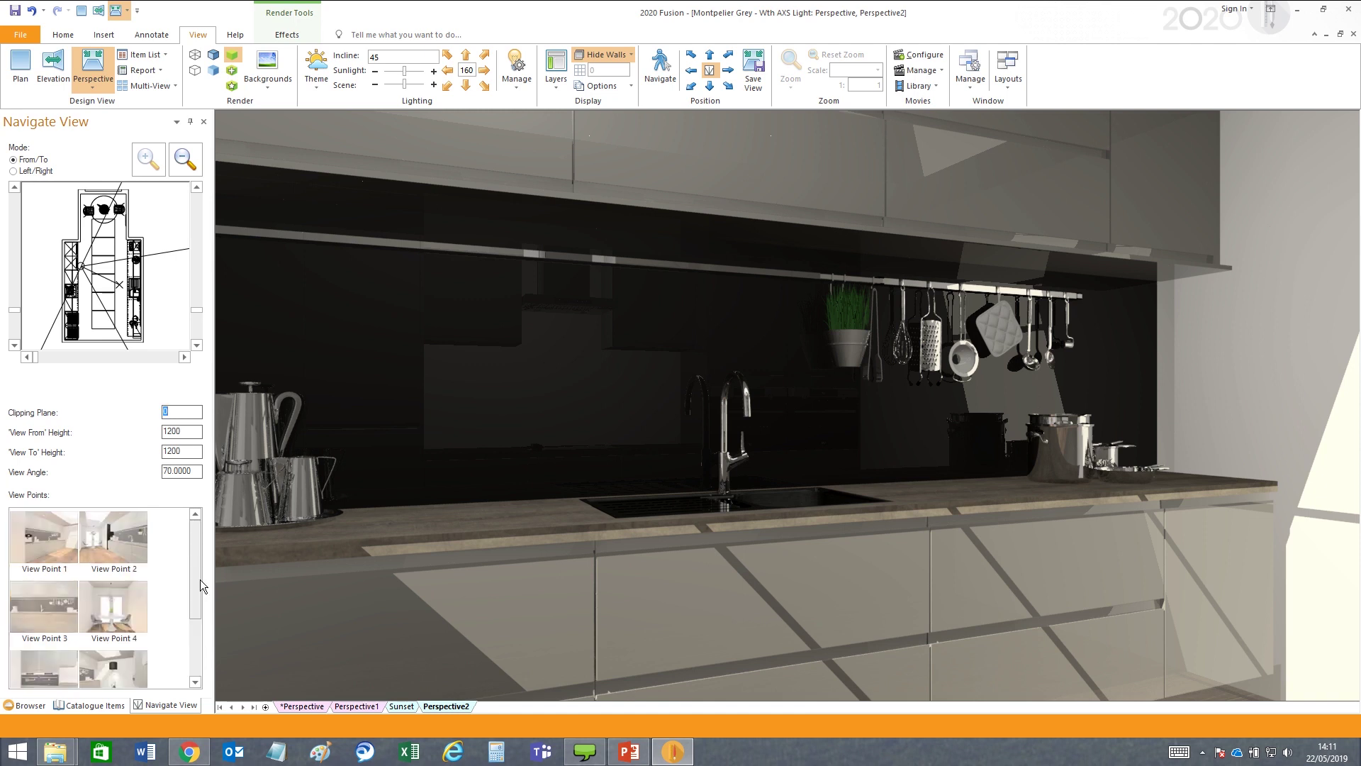
Open the Example Movie for modification and look through the view points available for its frames
left_click(936, 74)
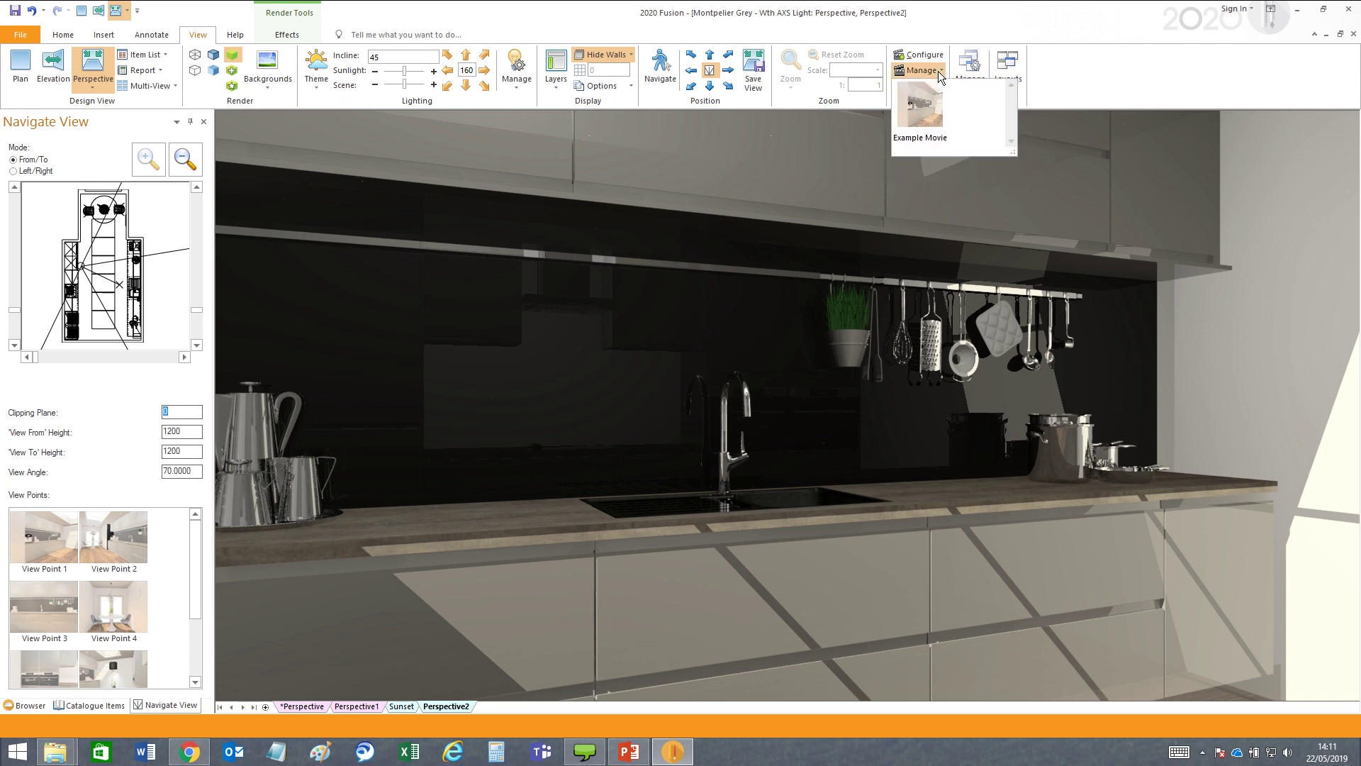
right_click(926, 92)
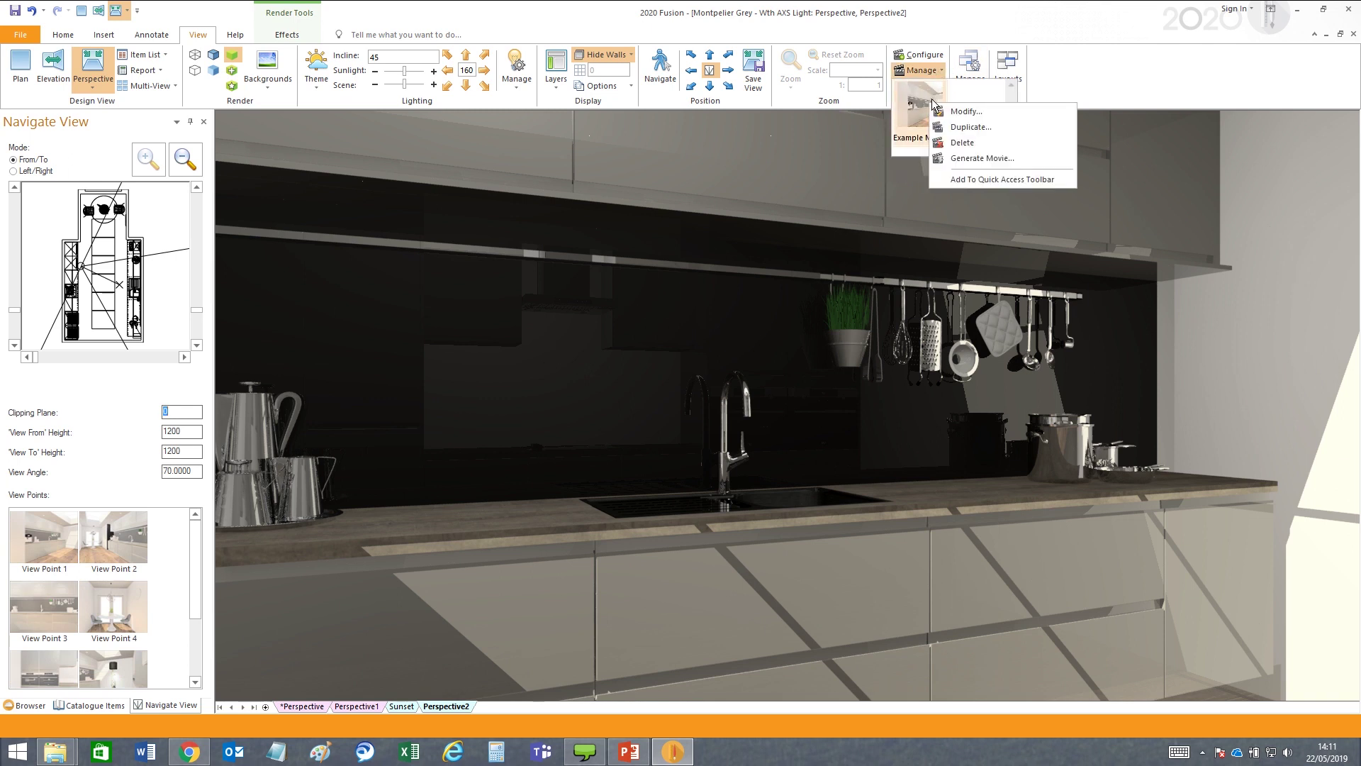
left_click(961, 112)
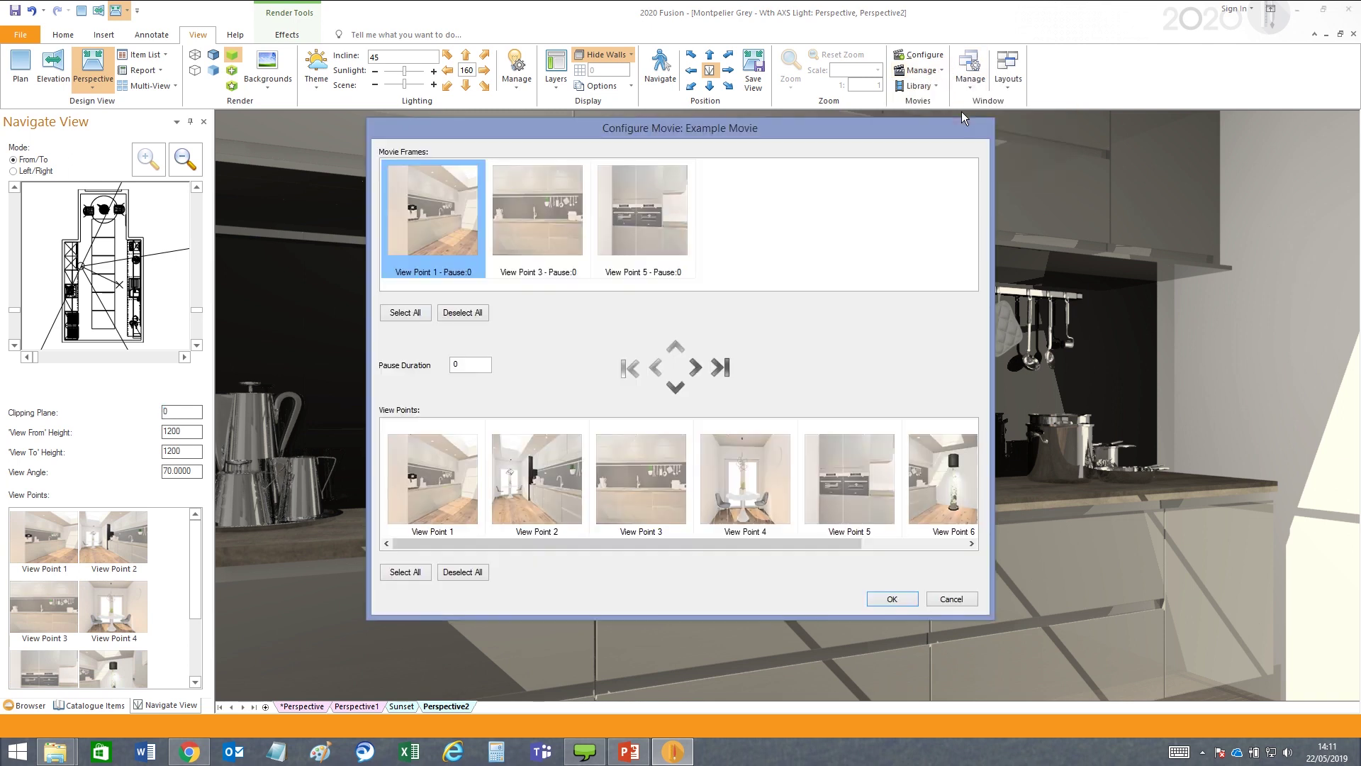
left_click_drag(518, 543, 486, 541)
left_click_drag(517, 541, 652, 544)
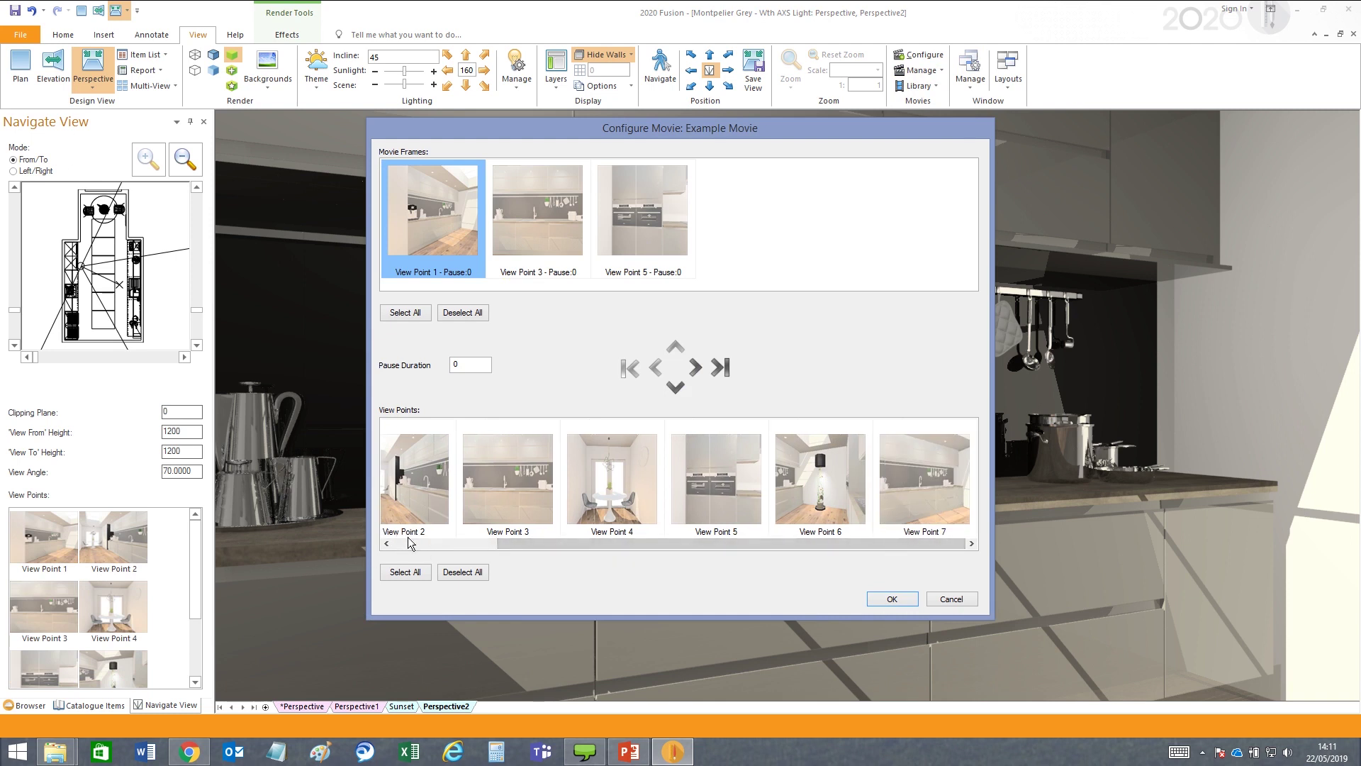
left_click_drag(525, 543, 439, 546)
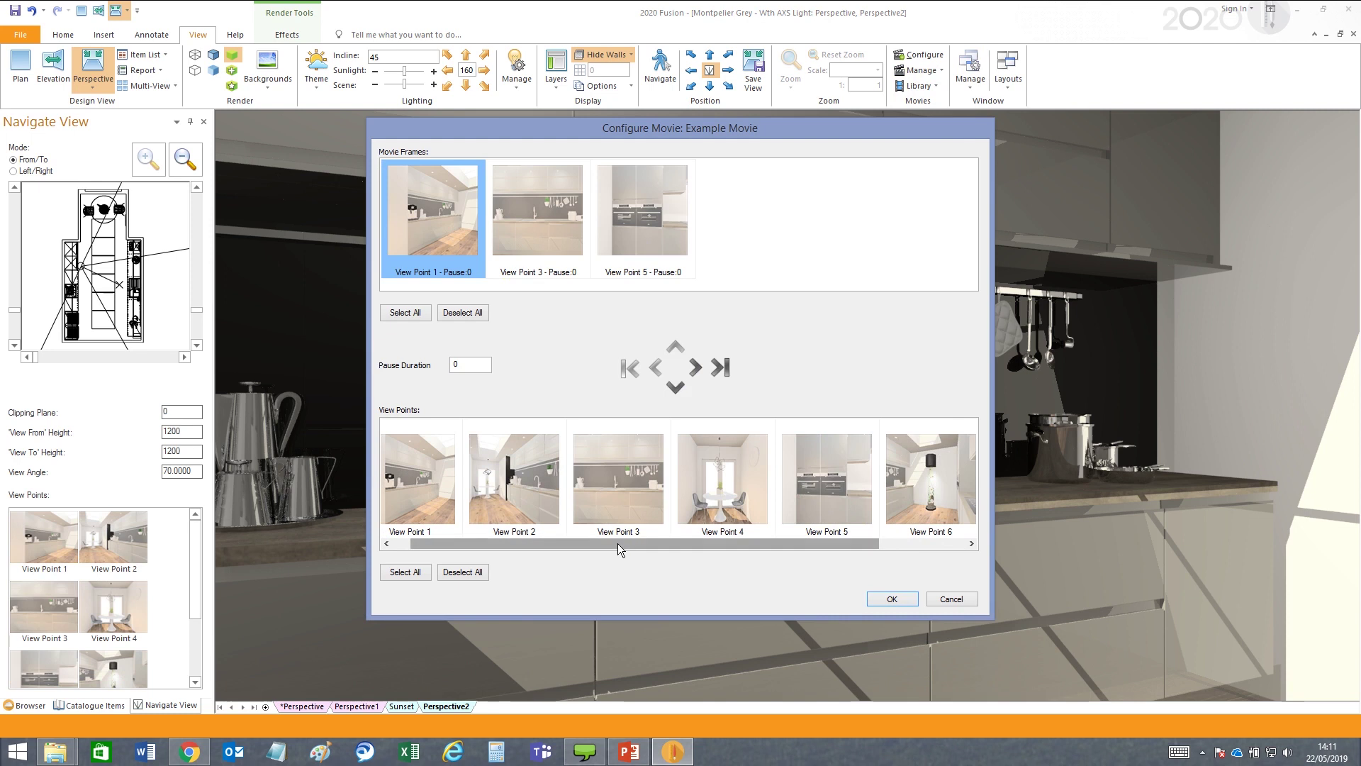
left_click_drag(618, 543, 563, 546)
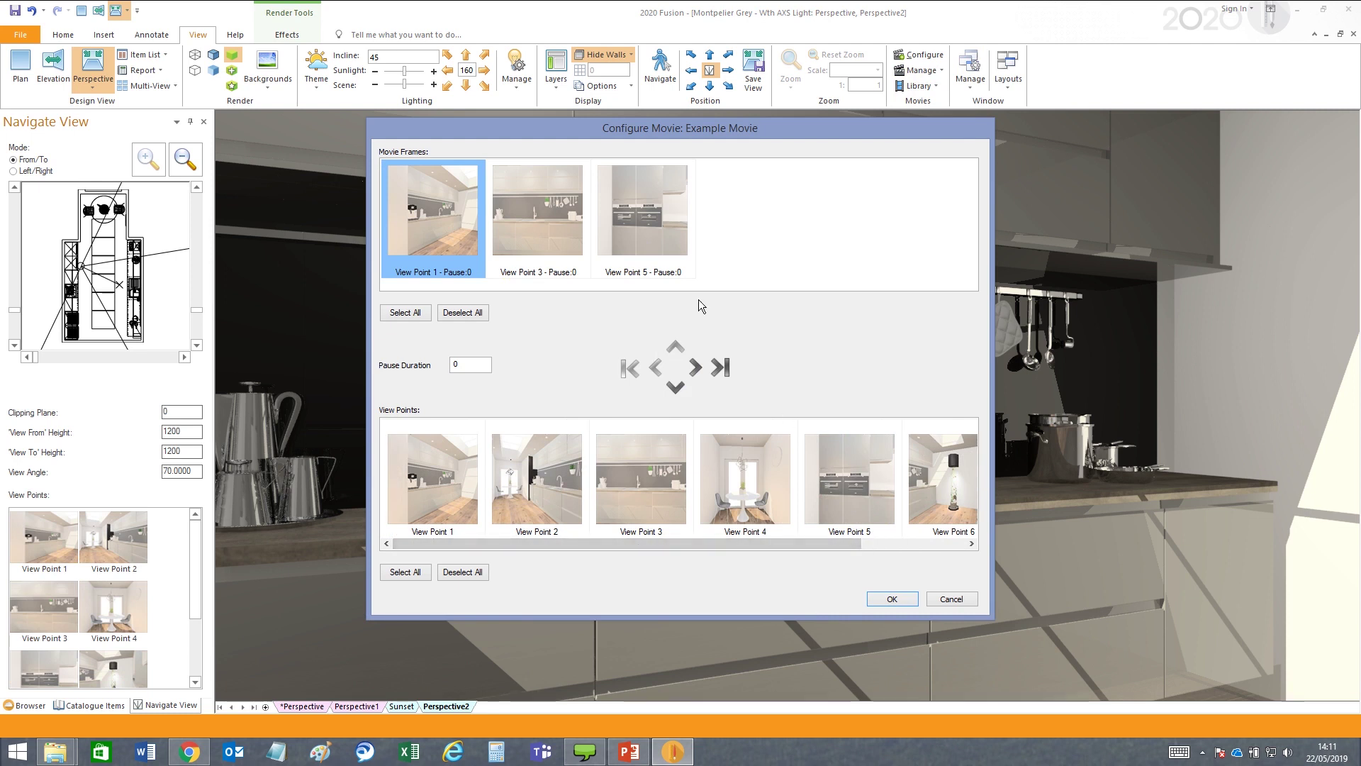
Try adding View Point 4 to the Example Movie's frames, and discard the movie changes
left_click(736, 475)
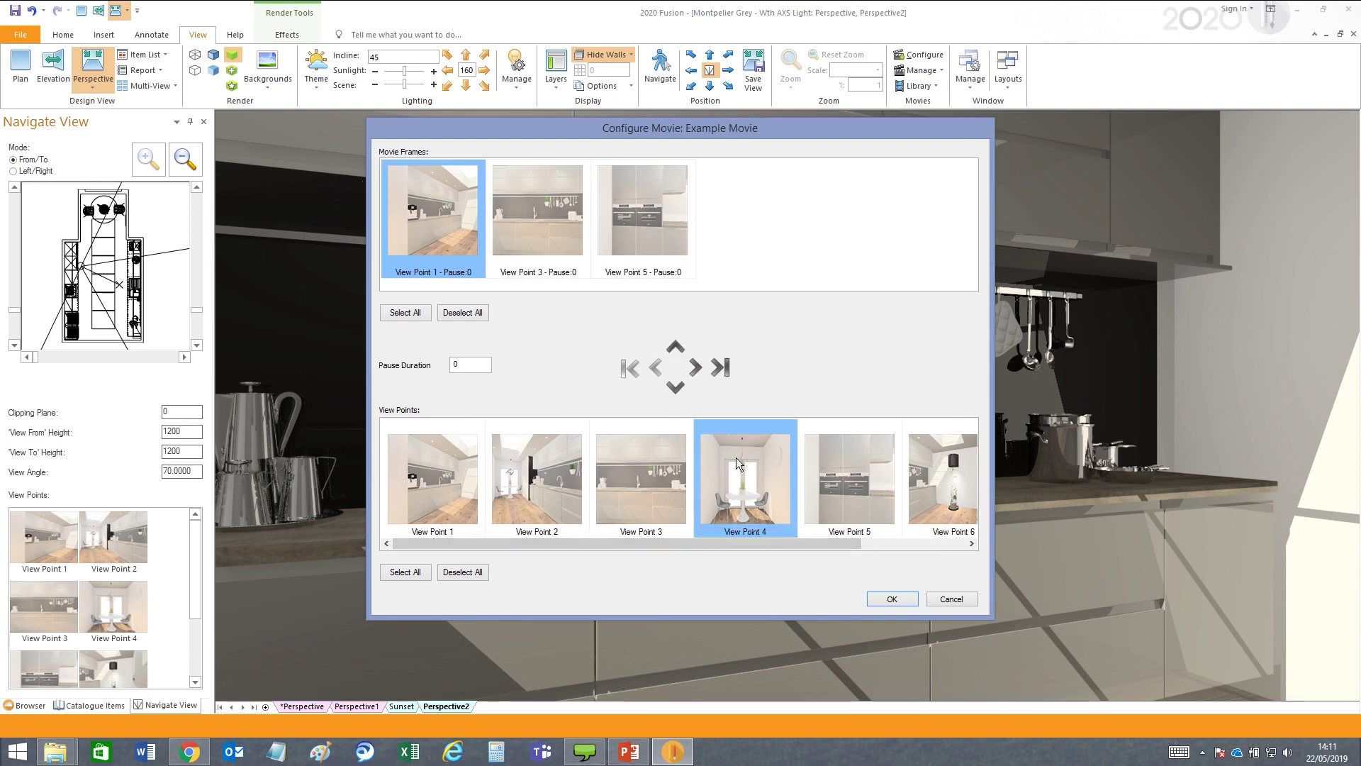
left_click(676, 348)
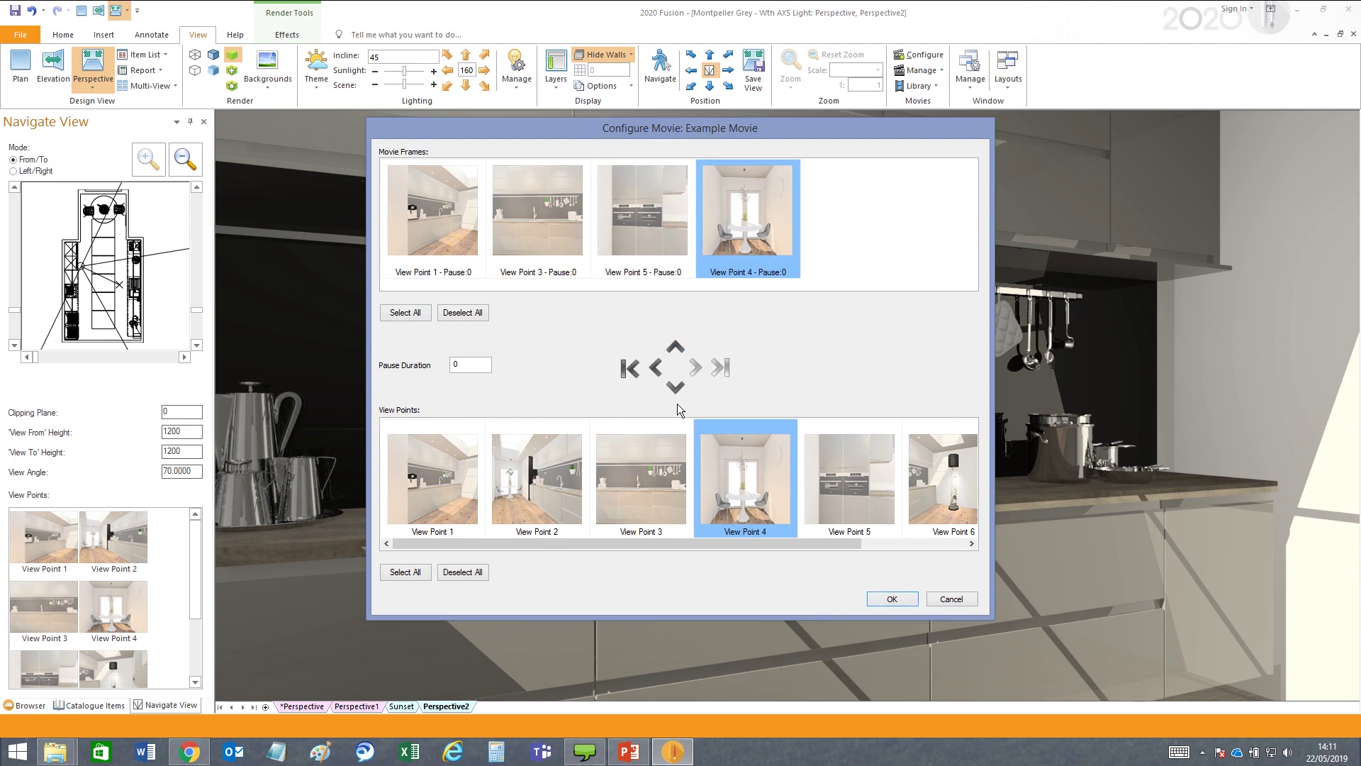
left_click(947, 600)
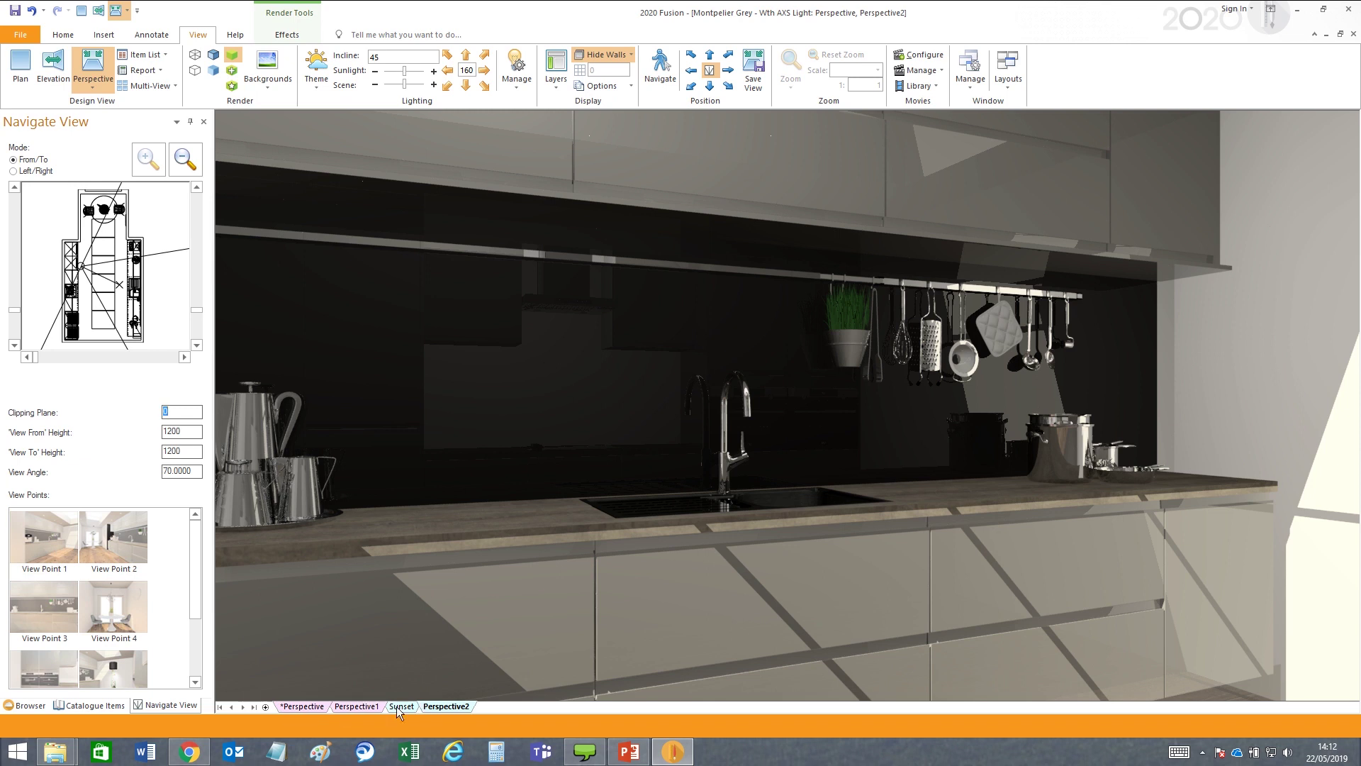
Compare the *Perspective and Sunset views, and shift the Sunset view's look-at point slightly outward on the plan
left_click(300, 706)
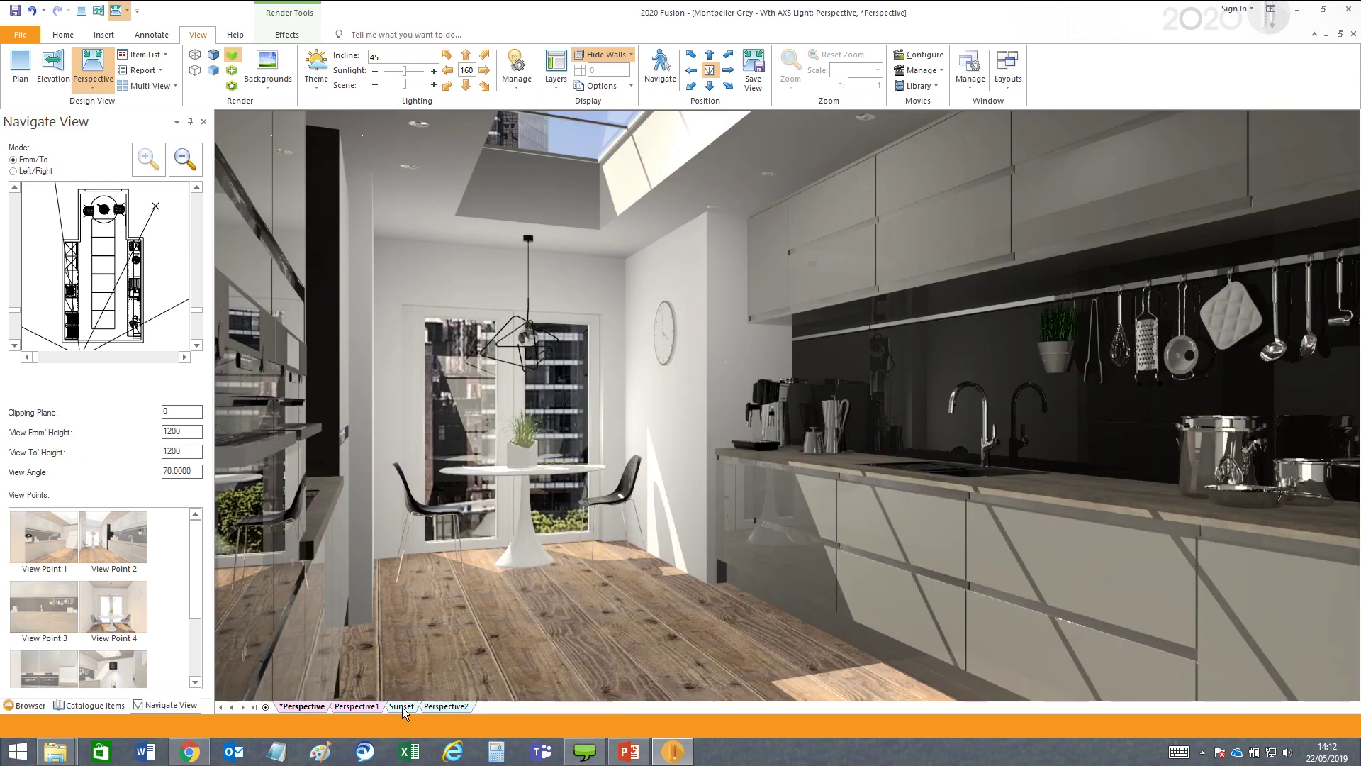
left_click(402, 706)
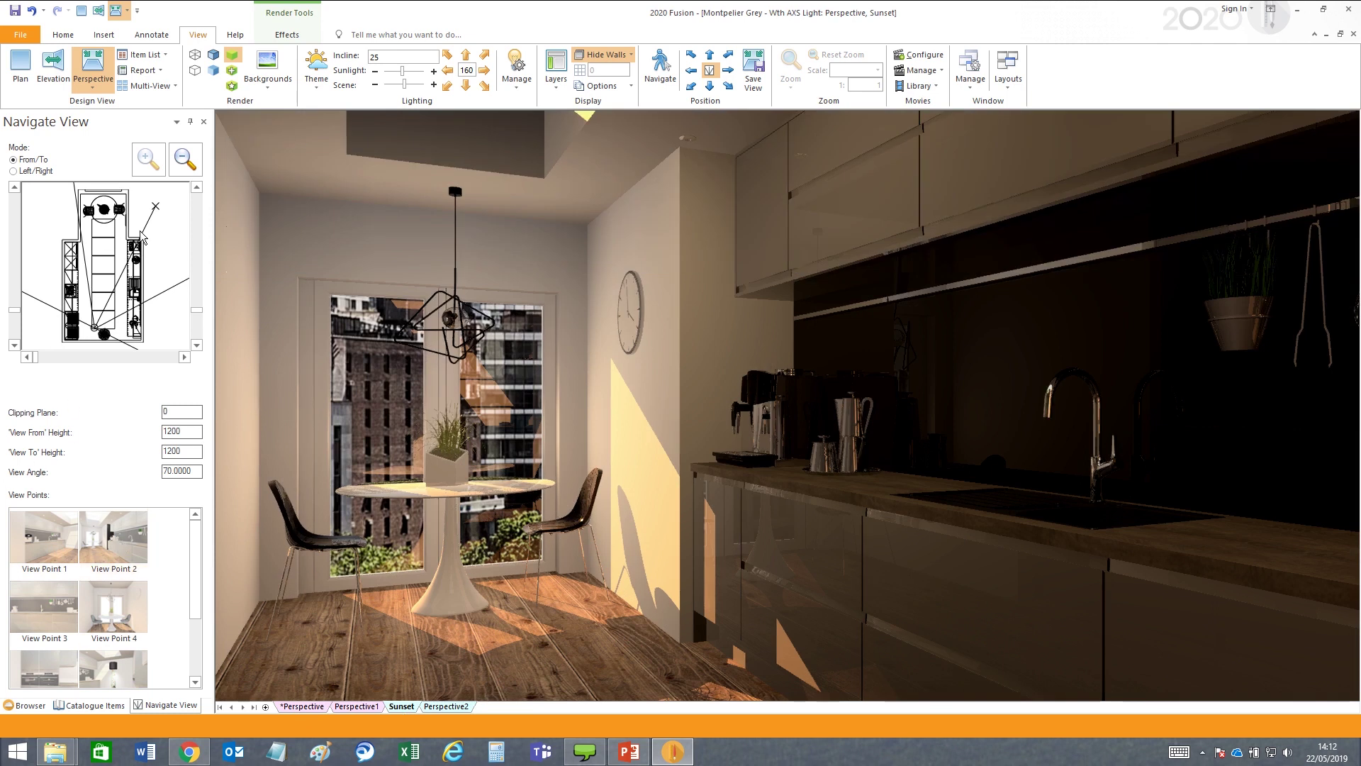
left_click(163, 212)
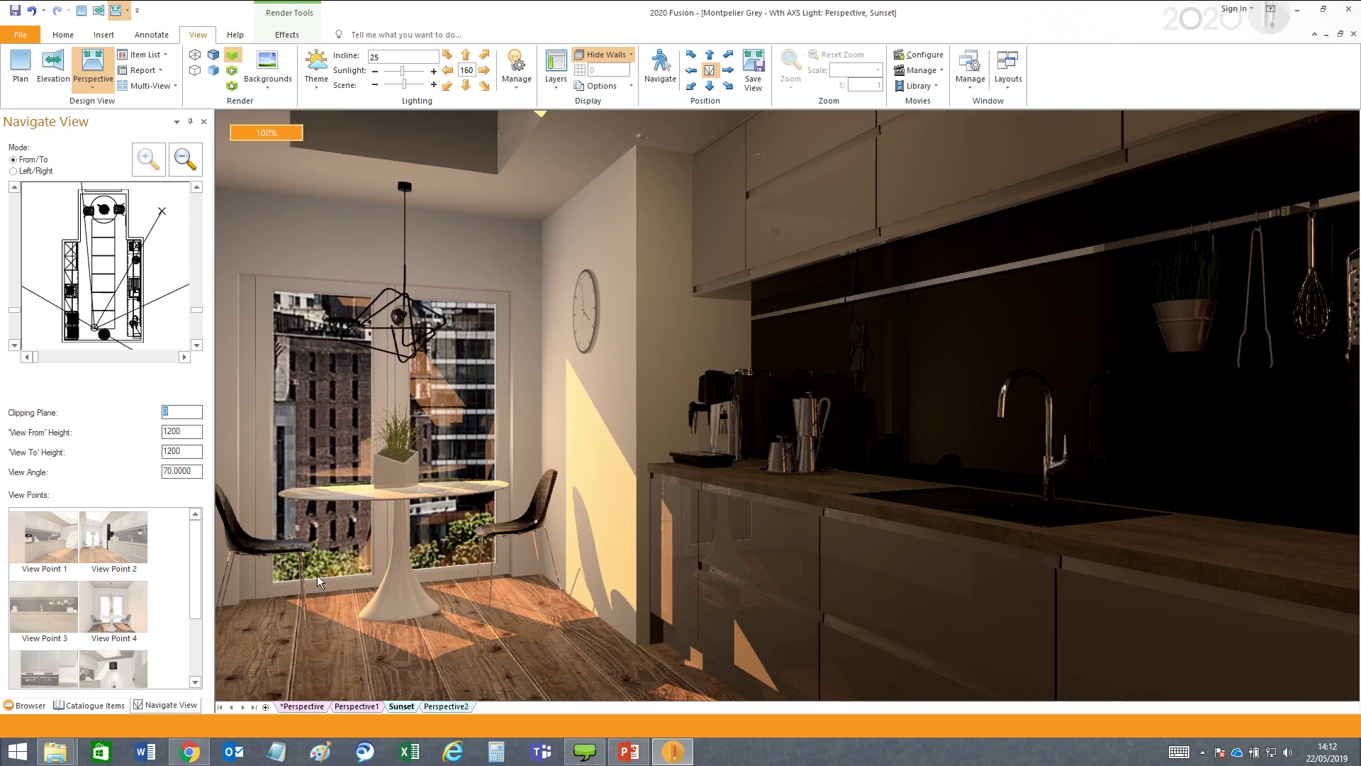
Check the *Perspective view again and apply View Point 2 to the Sunset view
left_click(290, 705)
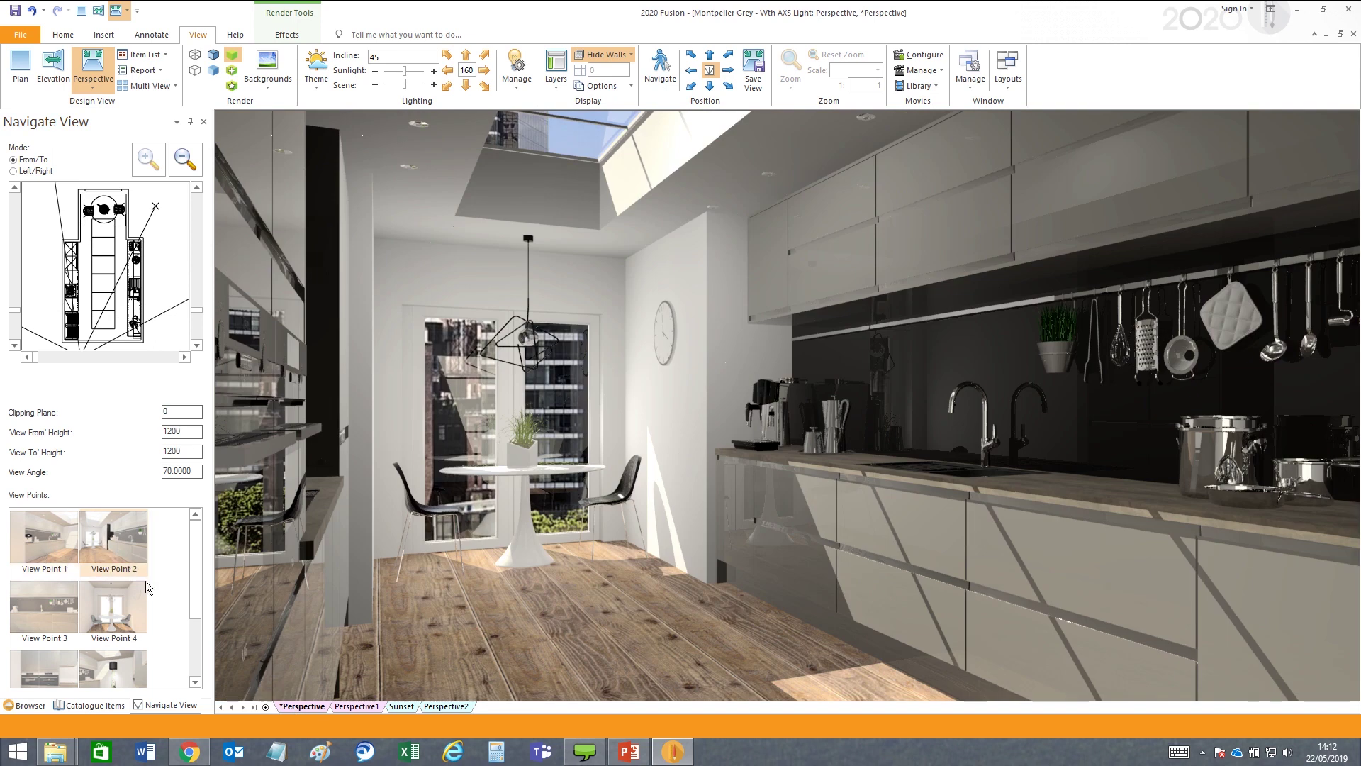
left_click(398, 706)
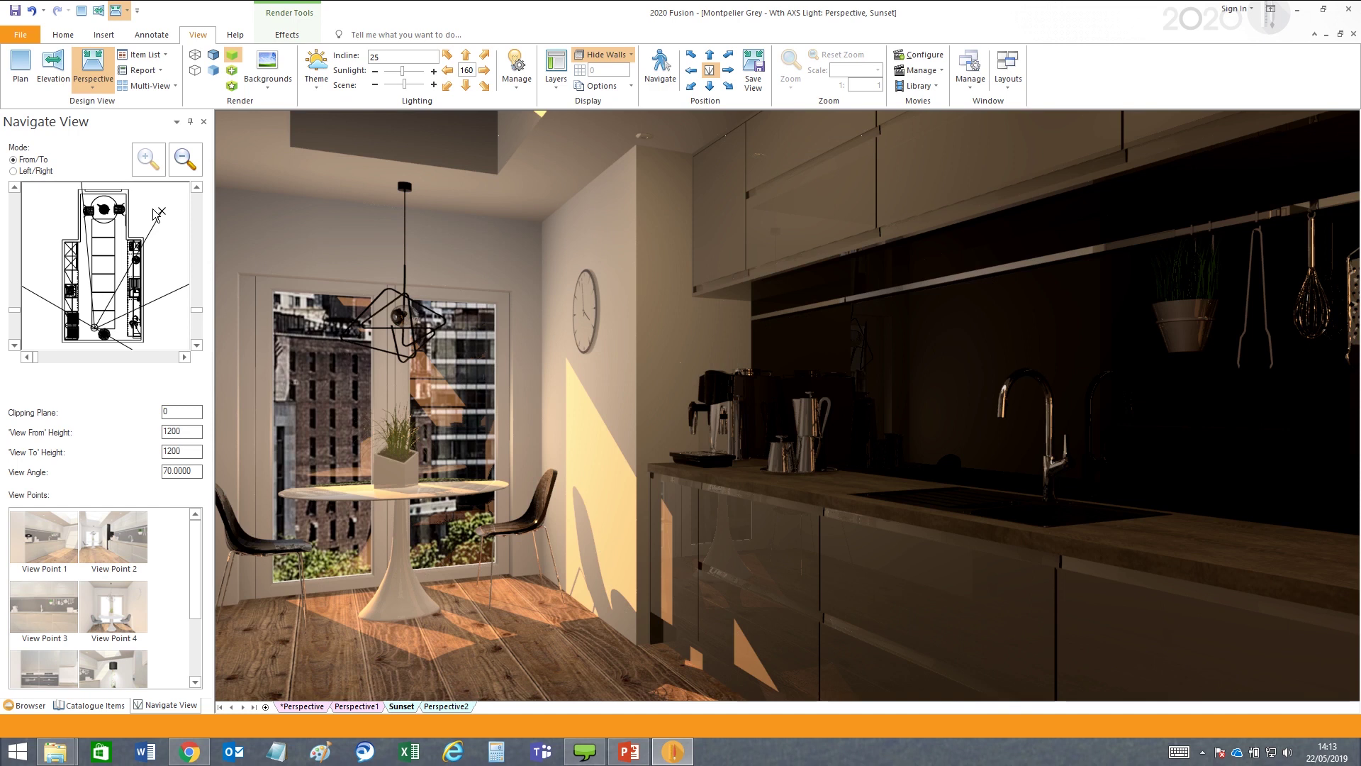
left_click(110, 545)
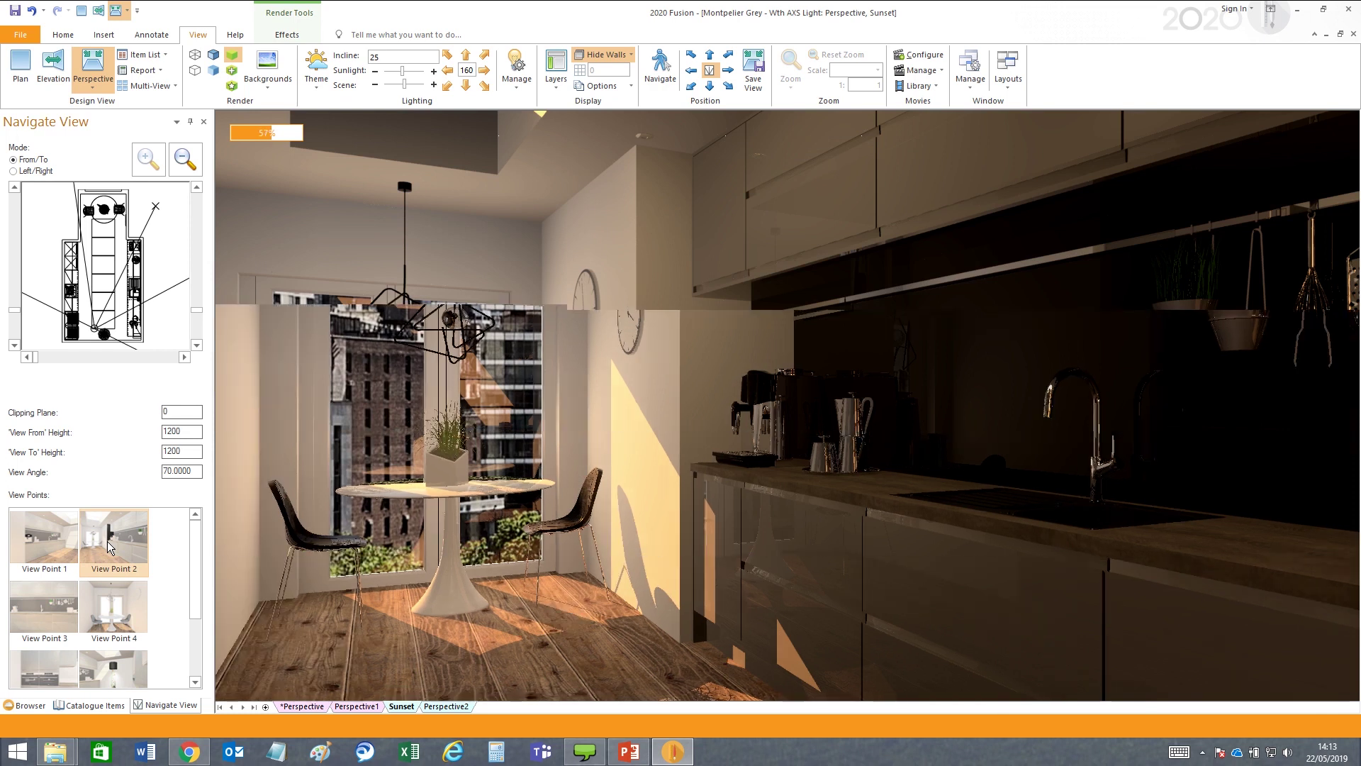
Save the *Perspective view's current camera position as a new view point and find it in the list
left_click(296, 707)
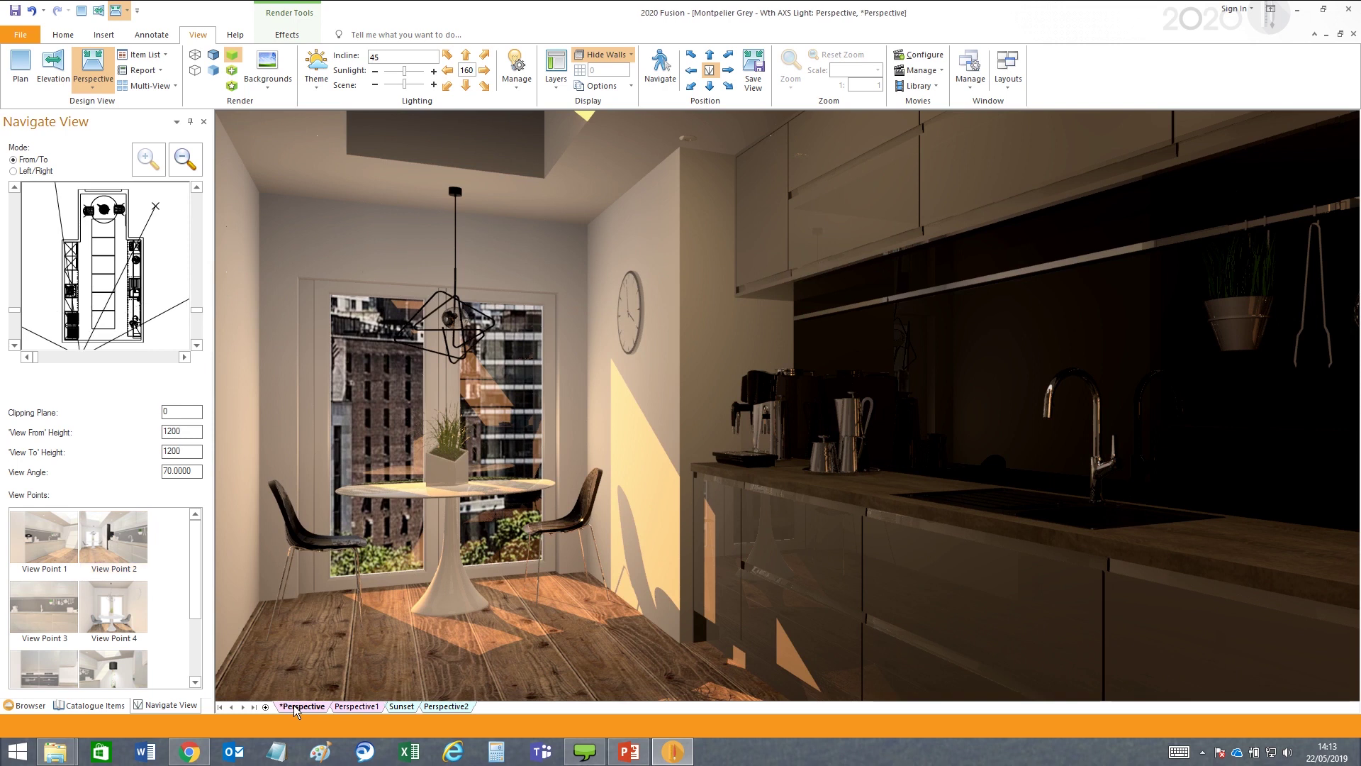
left_click(113, 609)
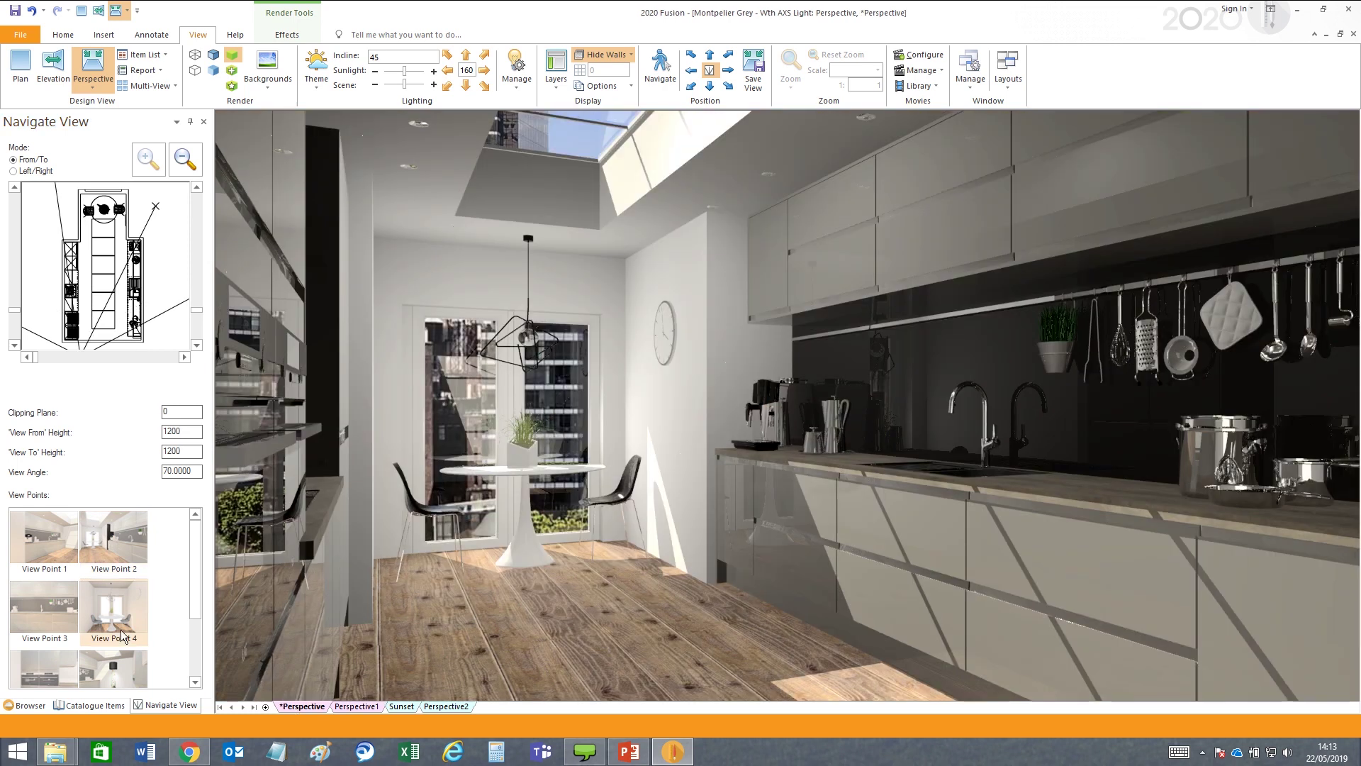
left_click(30, 565)
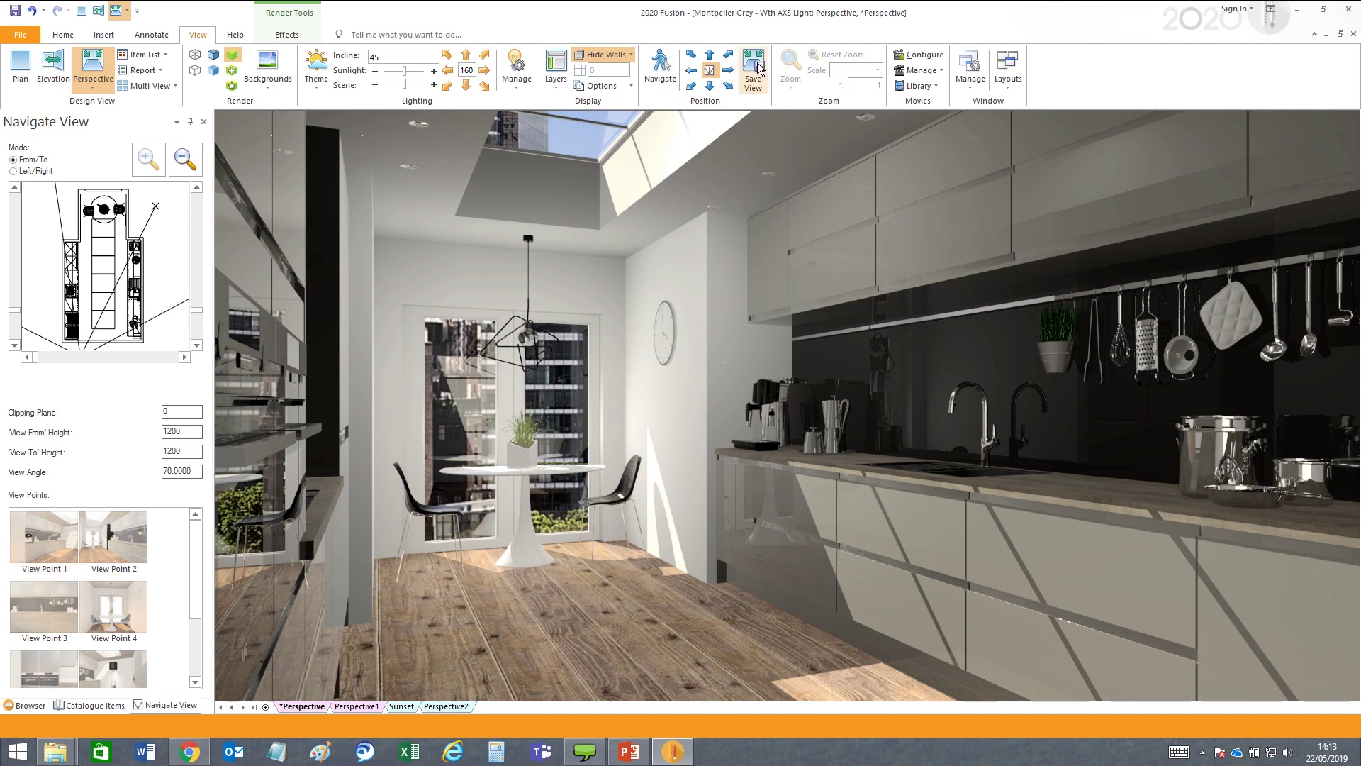
left_click_drag(197, 598, 184, 712)
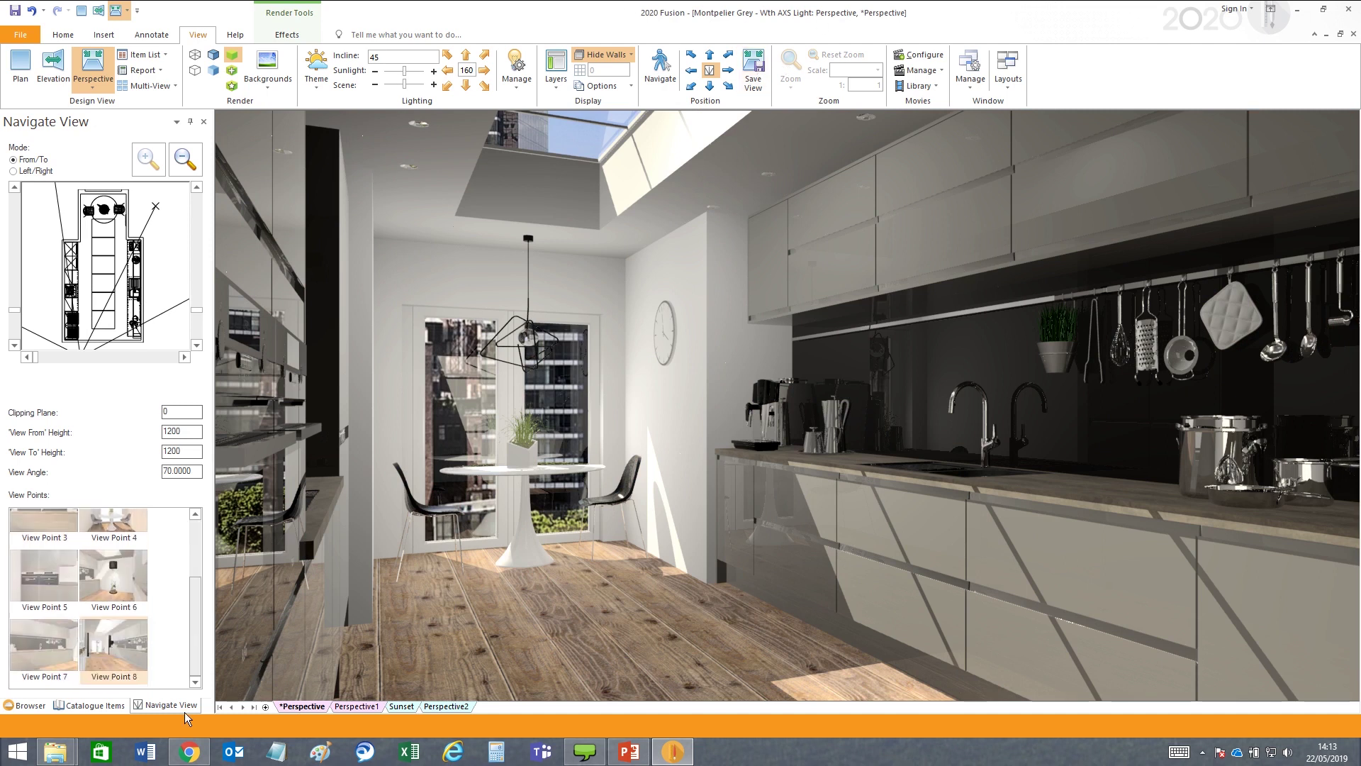
Apply View Point 8 to the Sunset view and return to the *Perspective view to compare them
left_click(399, 706)
left_click(113, 651)
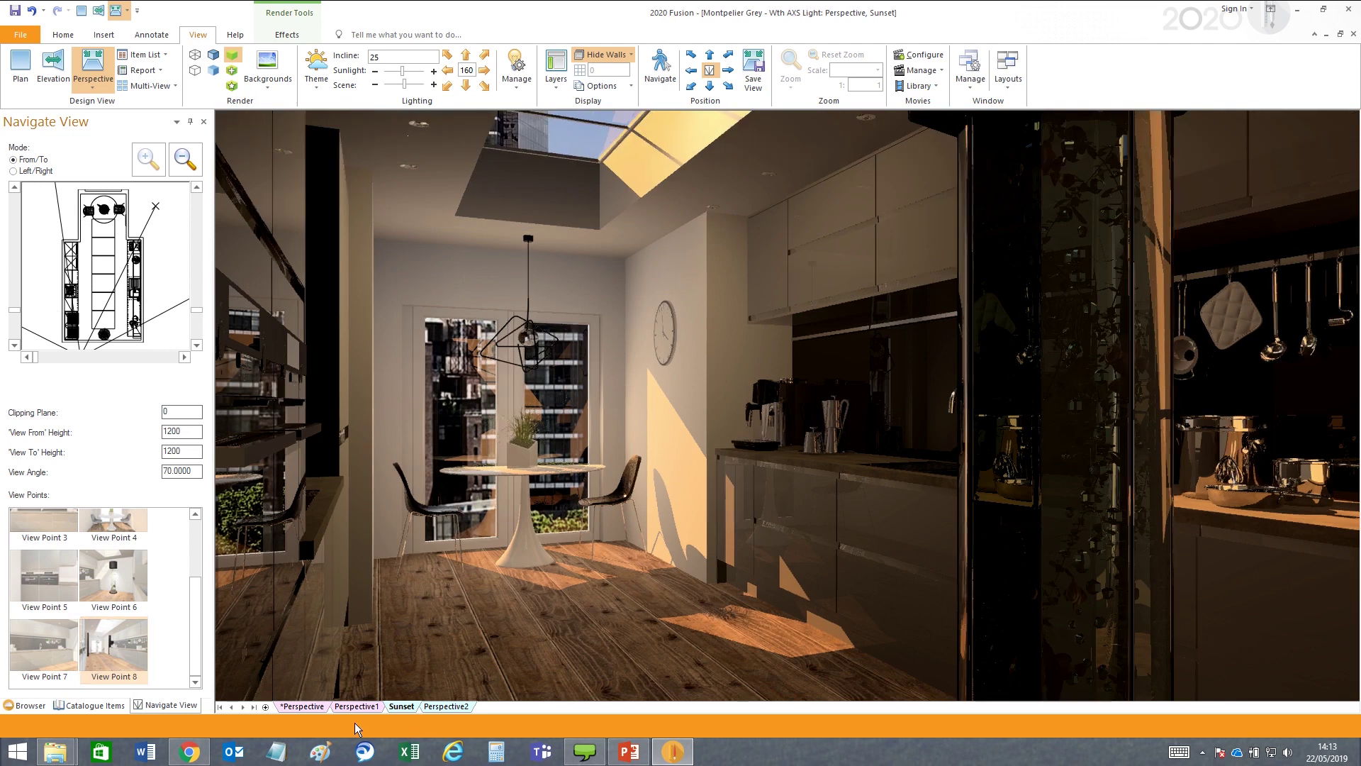
left_click(295, 707)
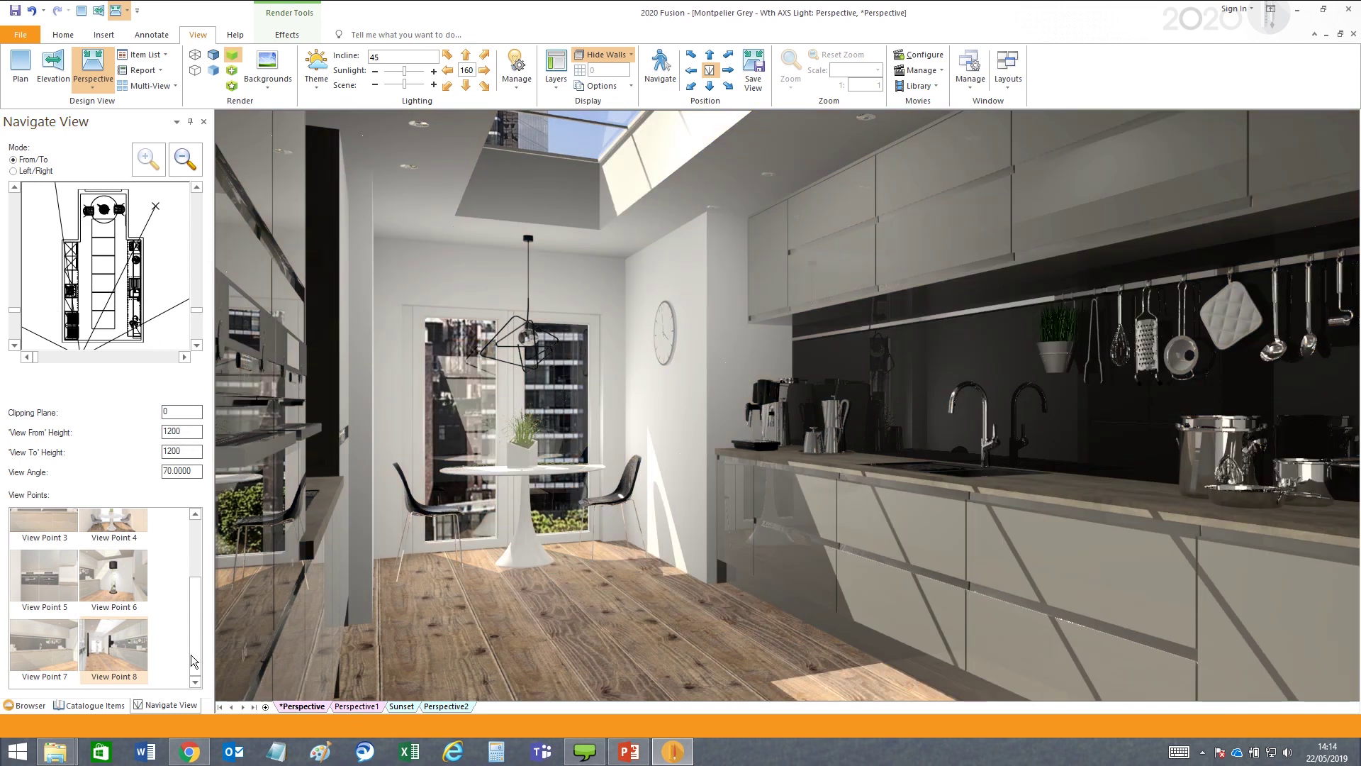
Check the management options for View Point 8, dismiss them and go back to the first view points in the list
right_click(109, 651)
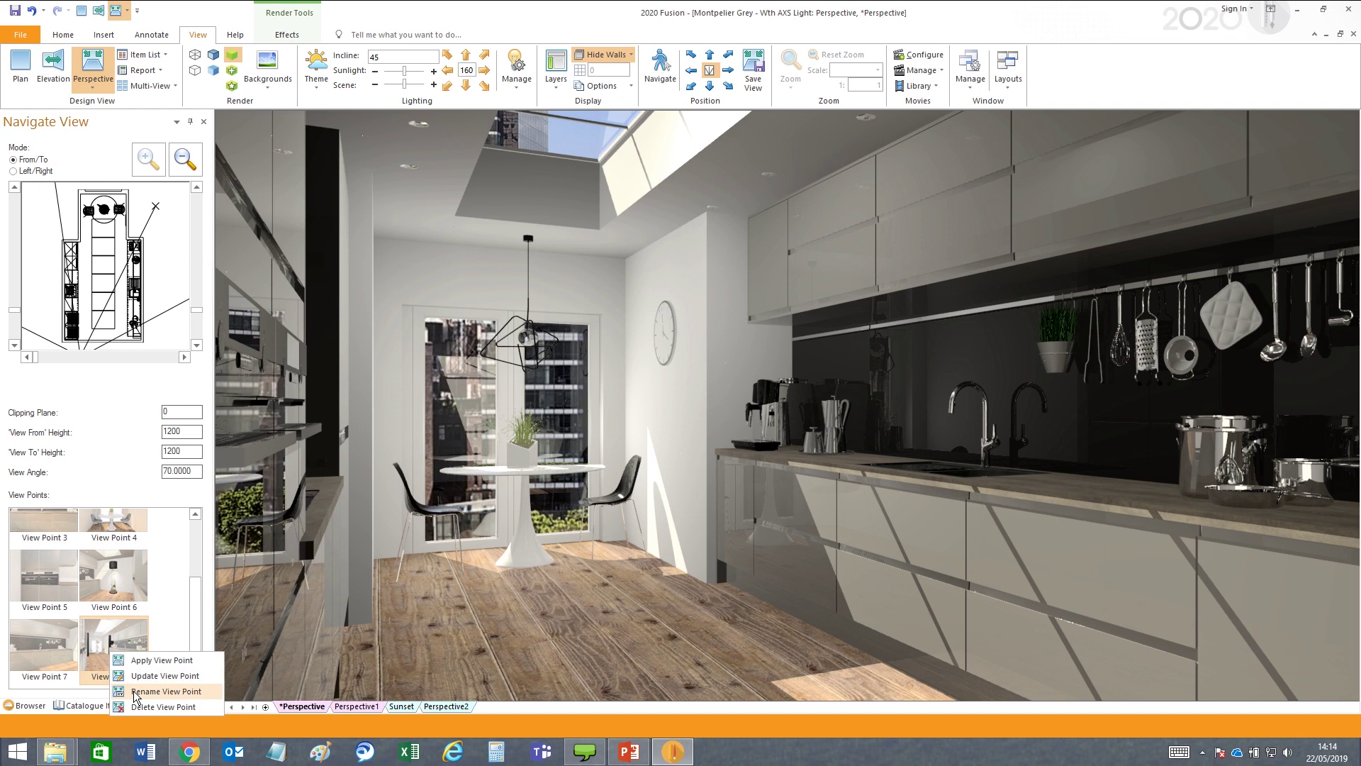
left_click(198, 628)
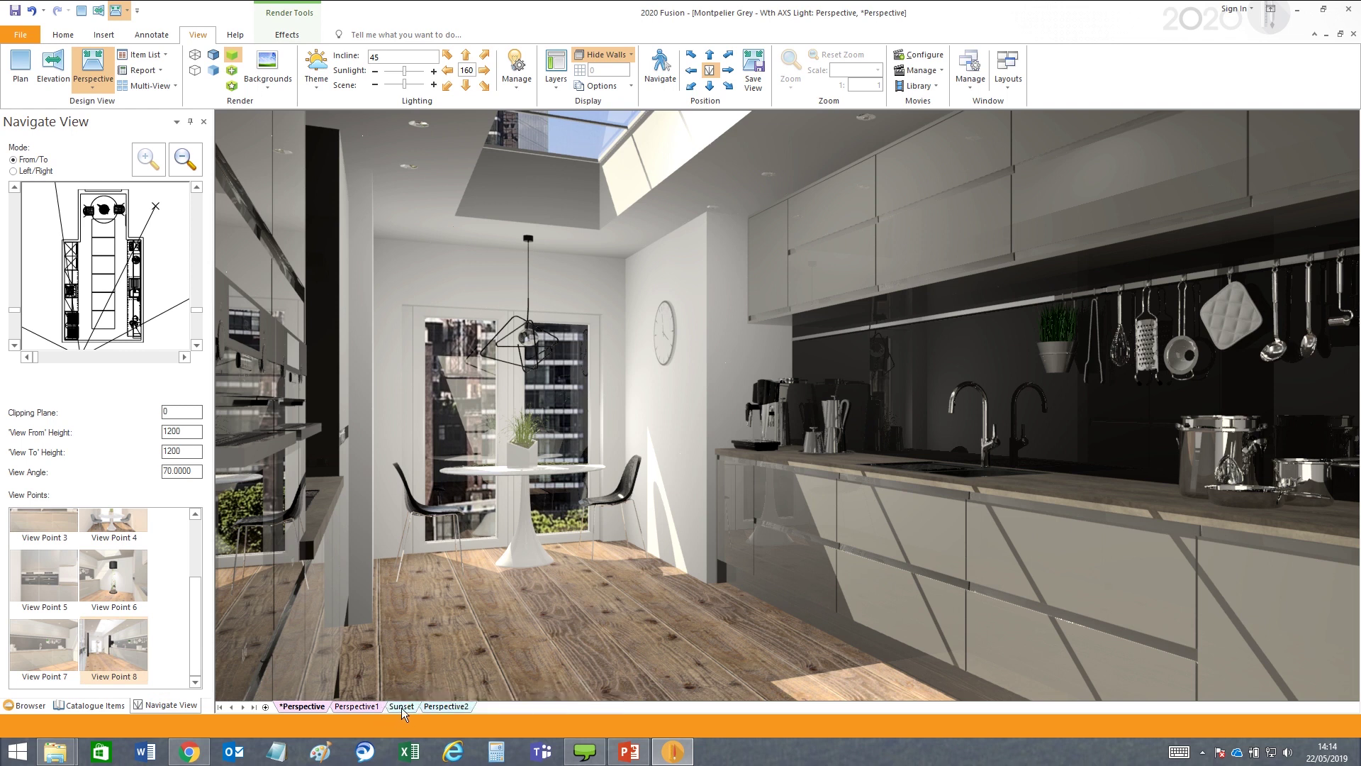
left_click(109, 652)
left_click_drag(194, 648, 202, 565)
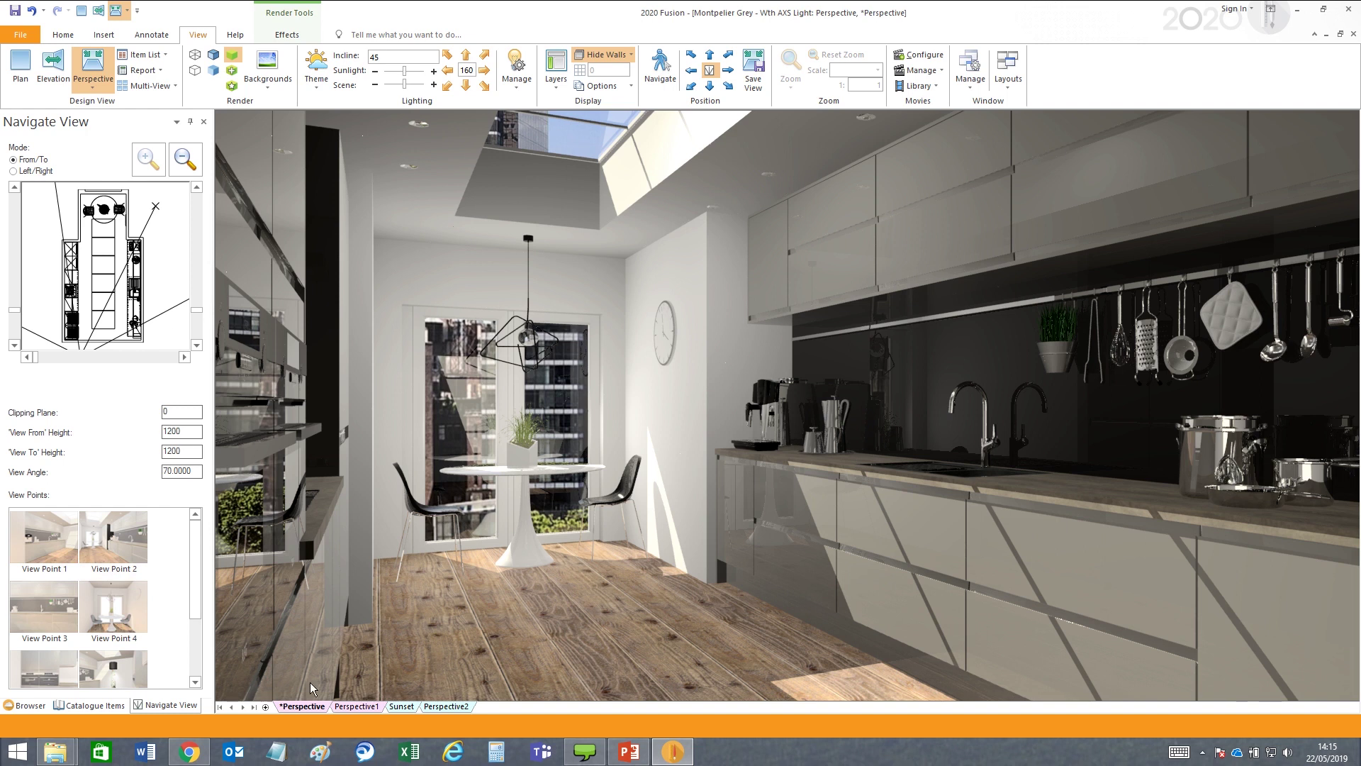
Reduce the *Perspective view's saturation to the minimum and save the effect as a post-process favourite named Black & White
left_click(281, 37)
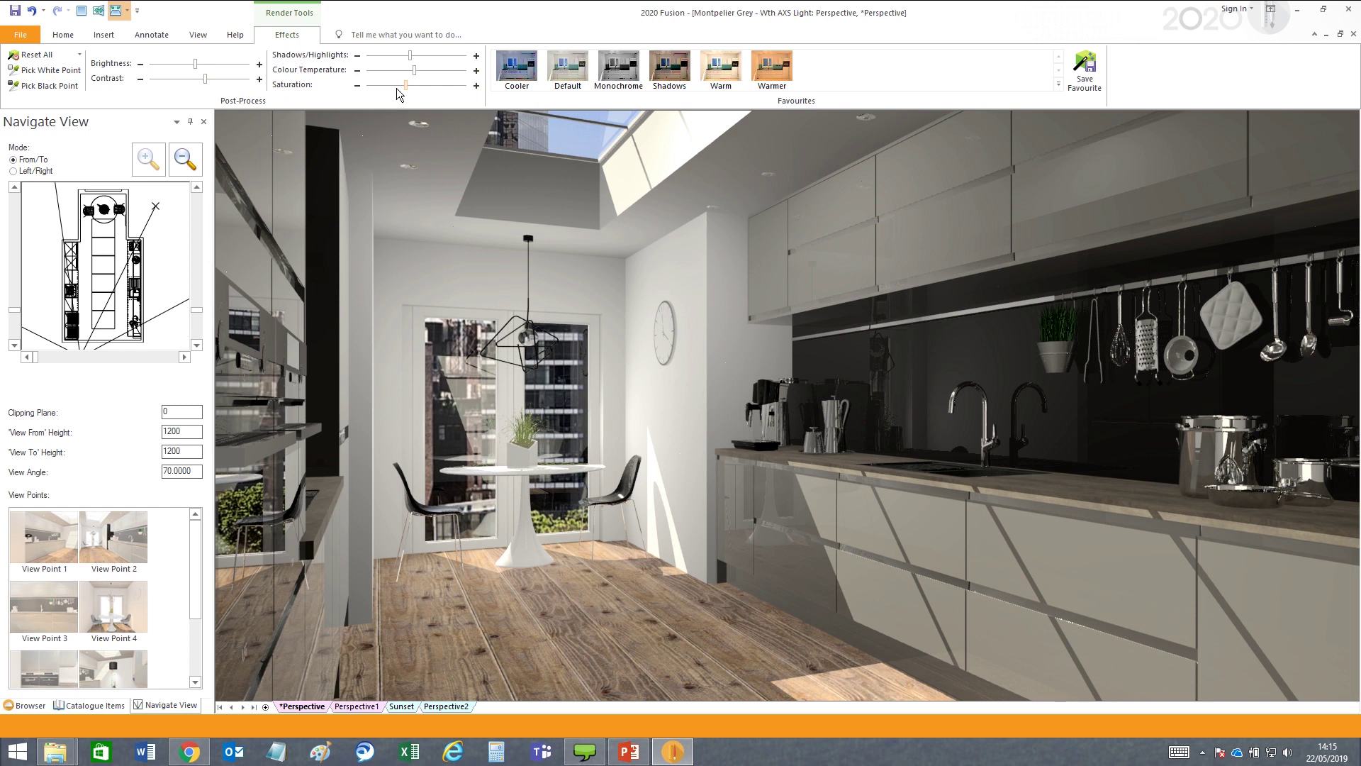
left_click_drag(397, 88, 359, 87)
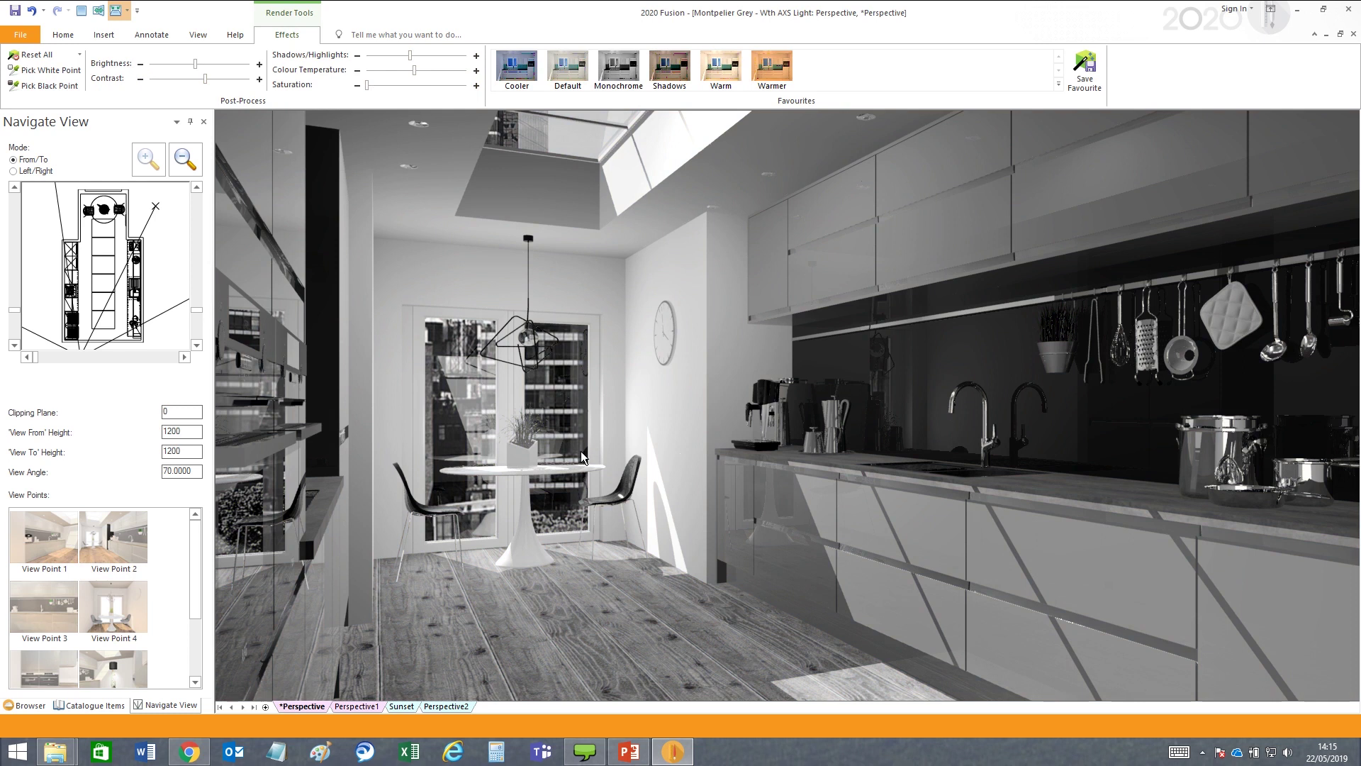
left_click(666, 67)
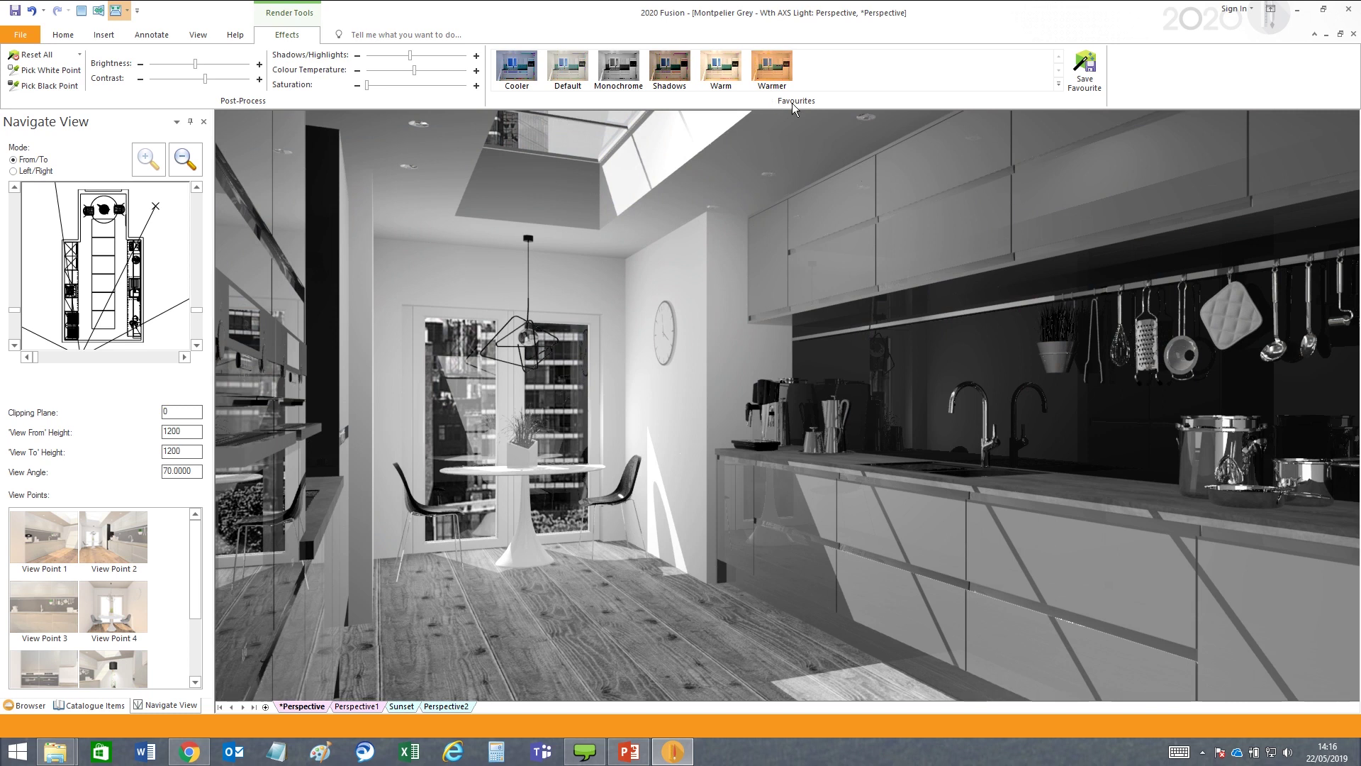
left_click(1095, 78)
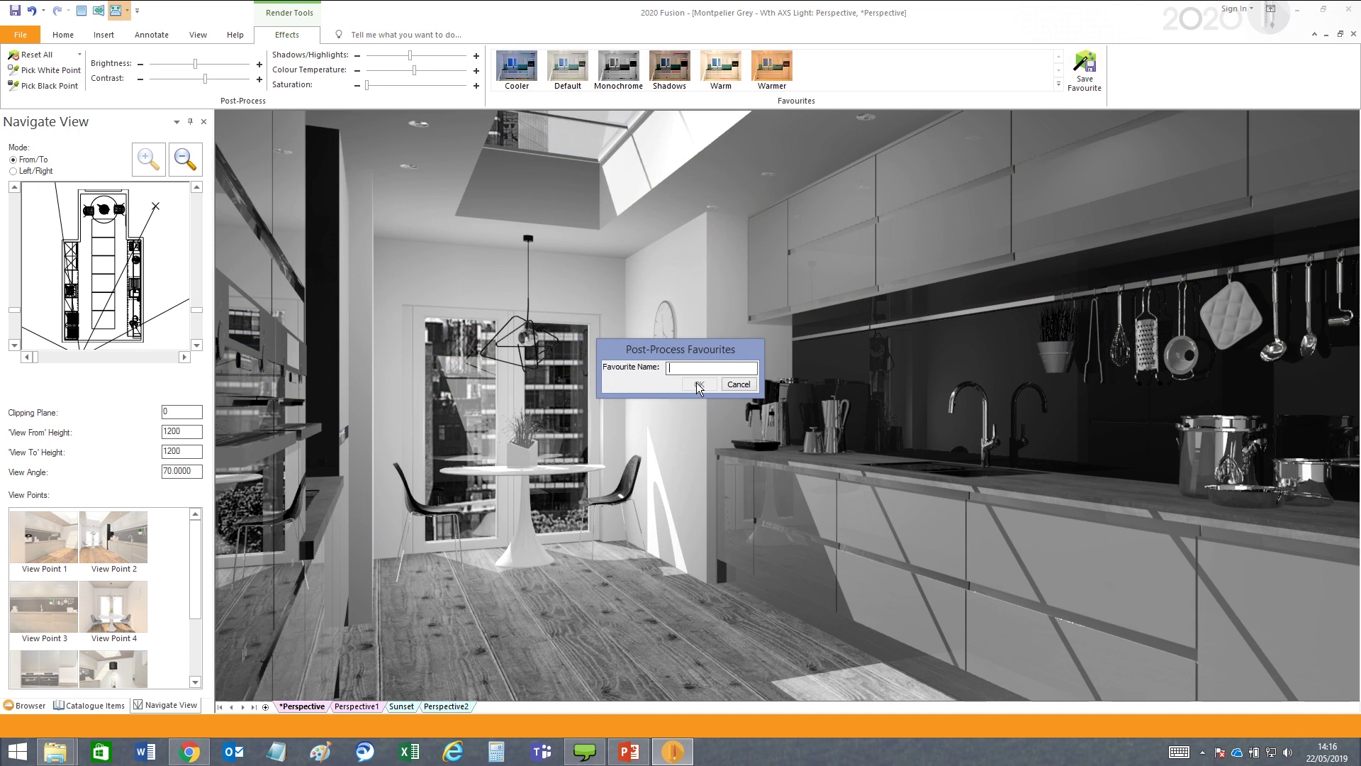
type("Black & White")
left_click(699, 385)
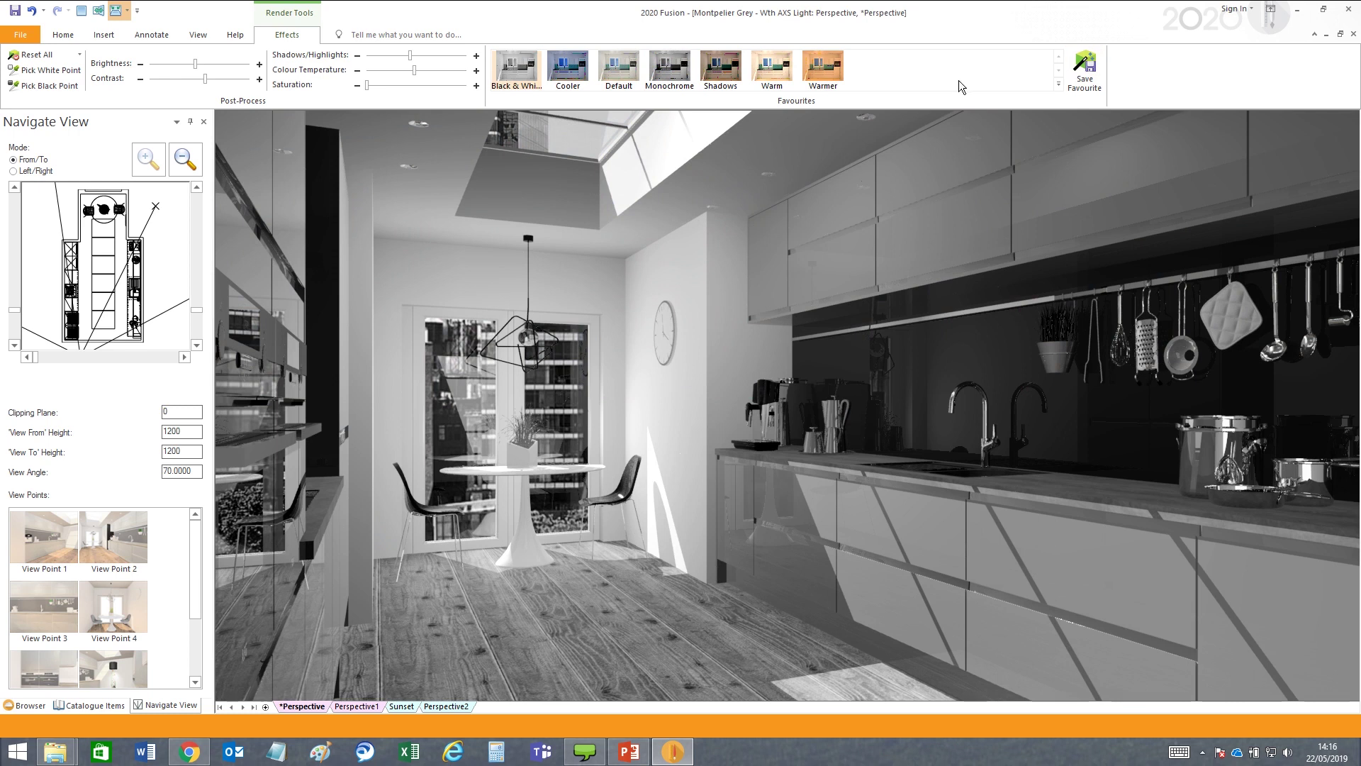
Preview the Warmer, Warm, Shadows, Monochrome, Default and Cooler favourites on the *Perspective view
left_click(830, 75)
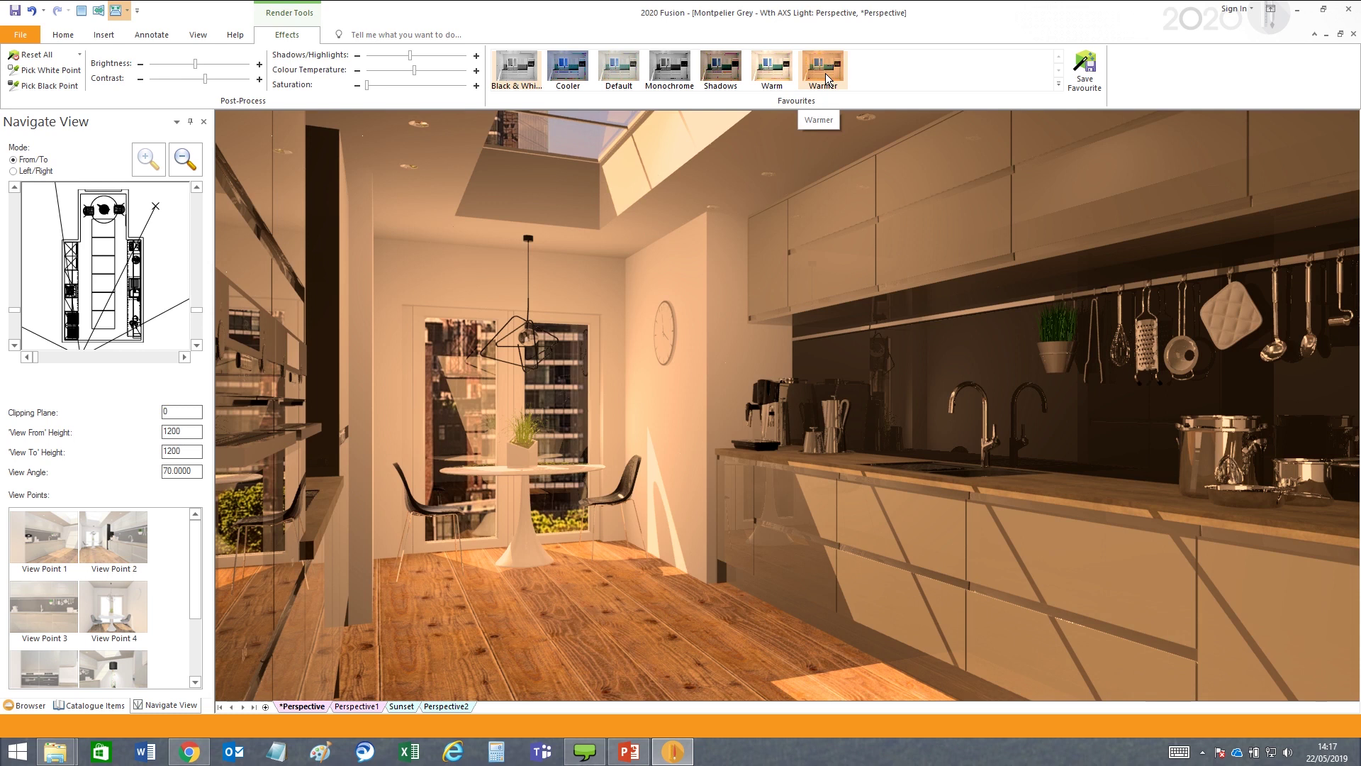
left_click(775, 73)
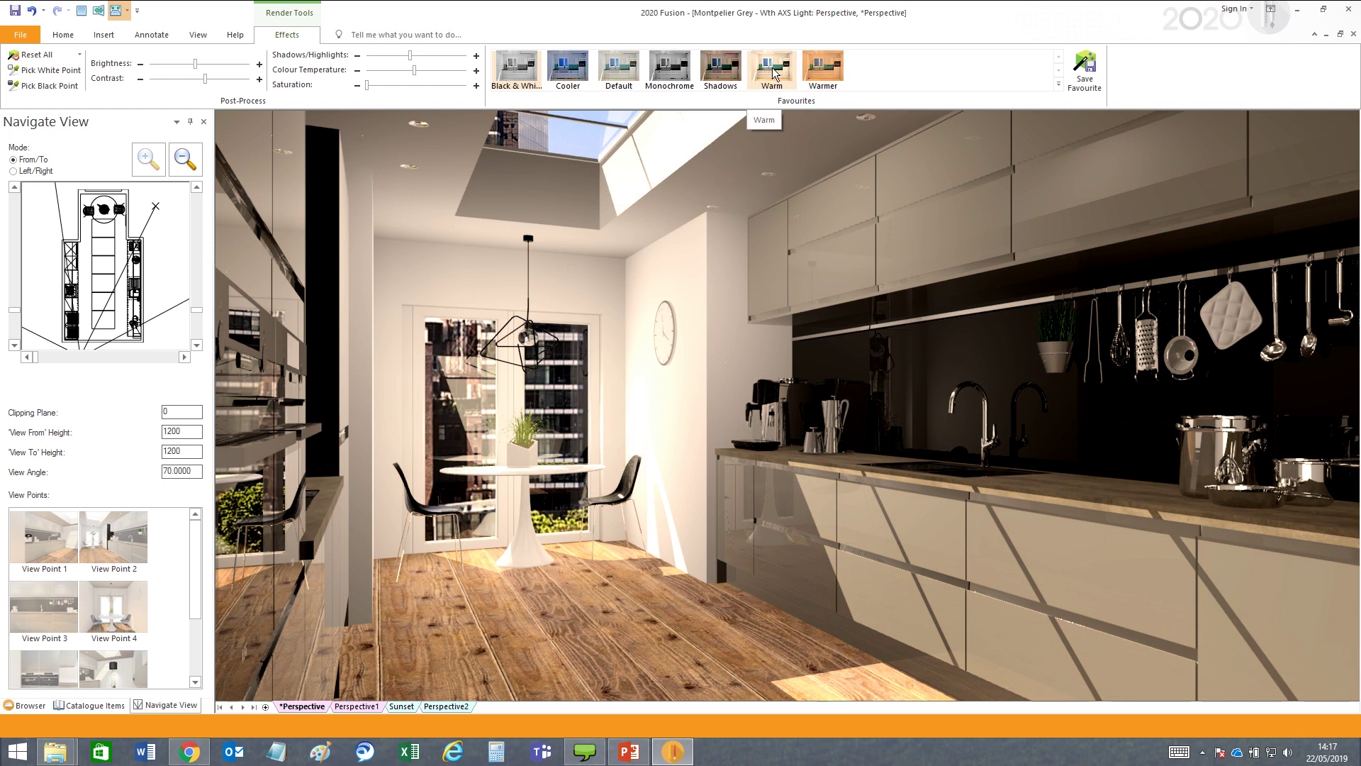
left_click(724, 74)
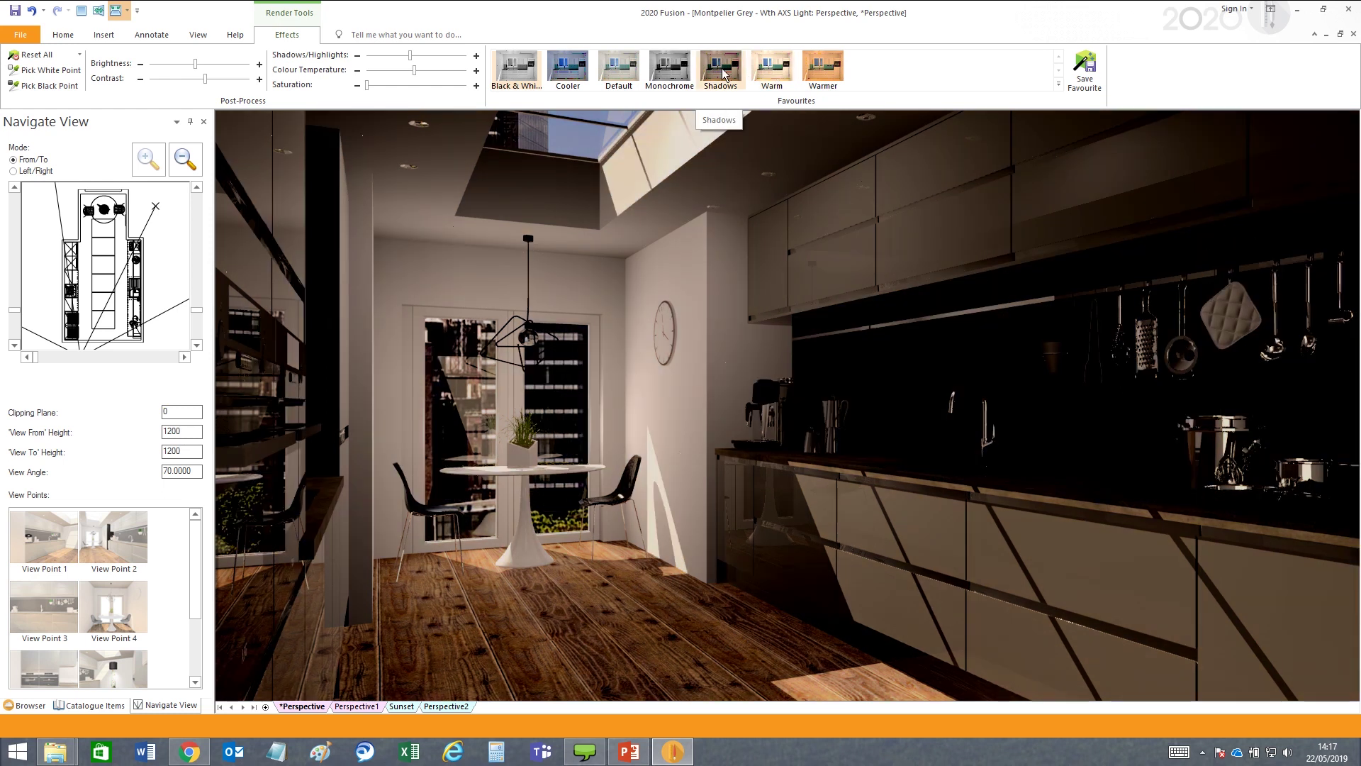
left_click(668, 71)
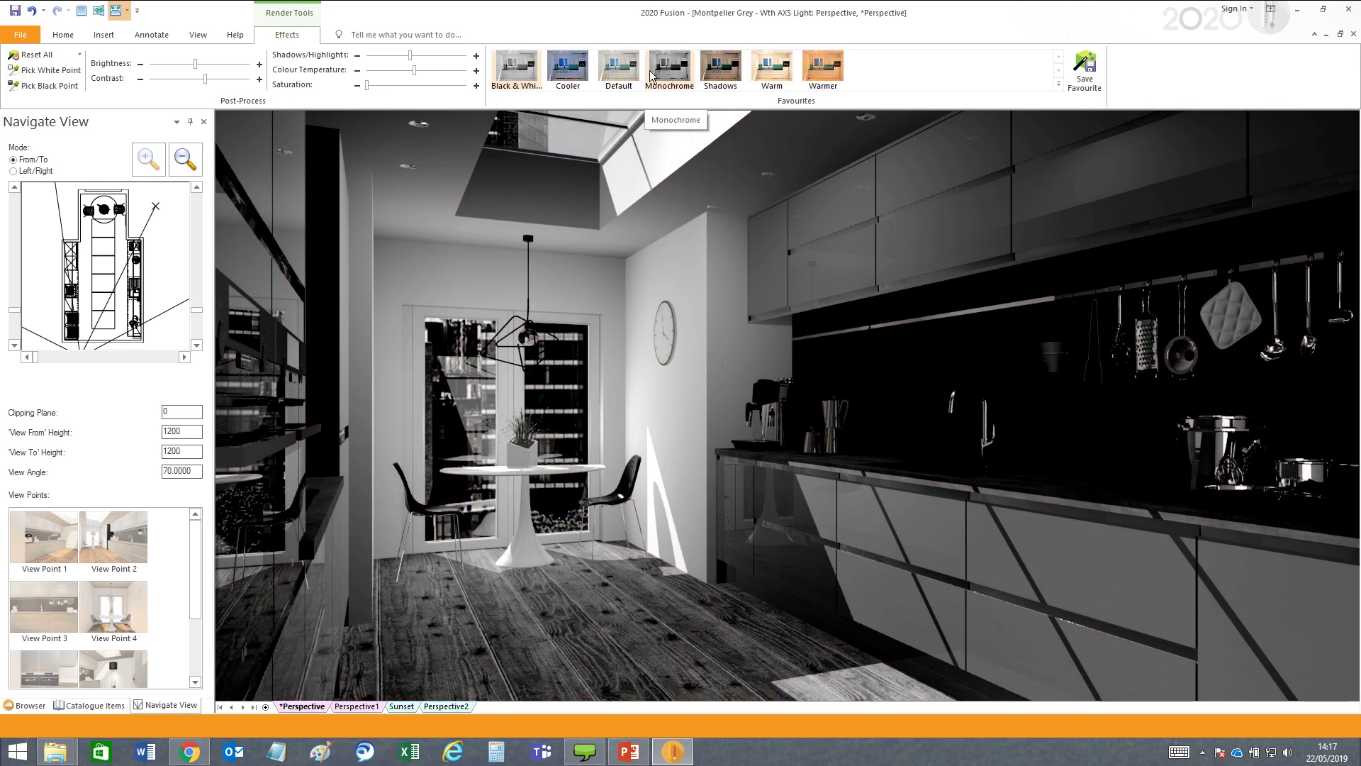
left_click(621, 71)
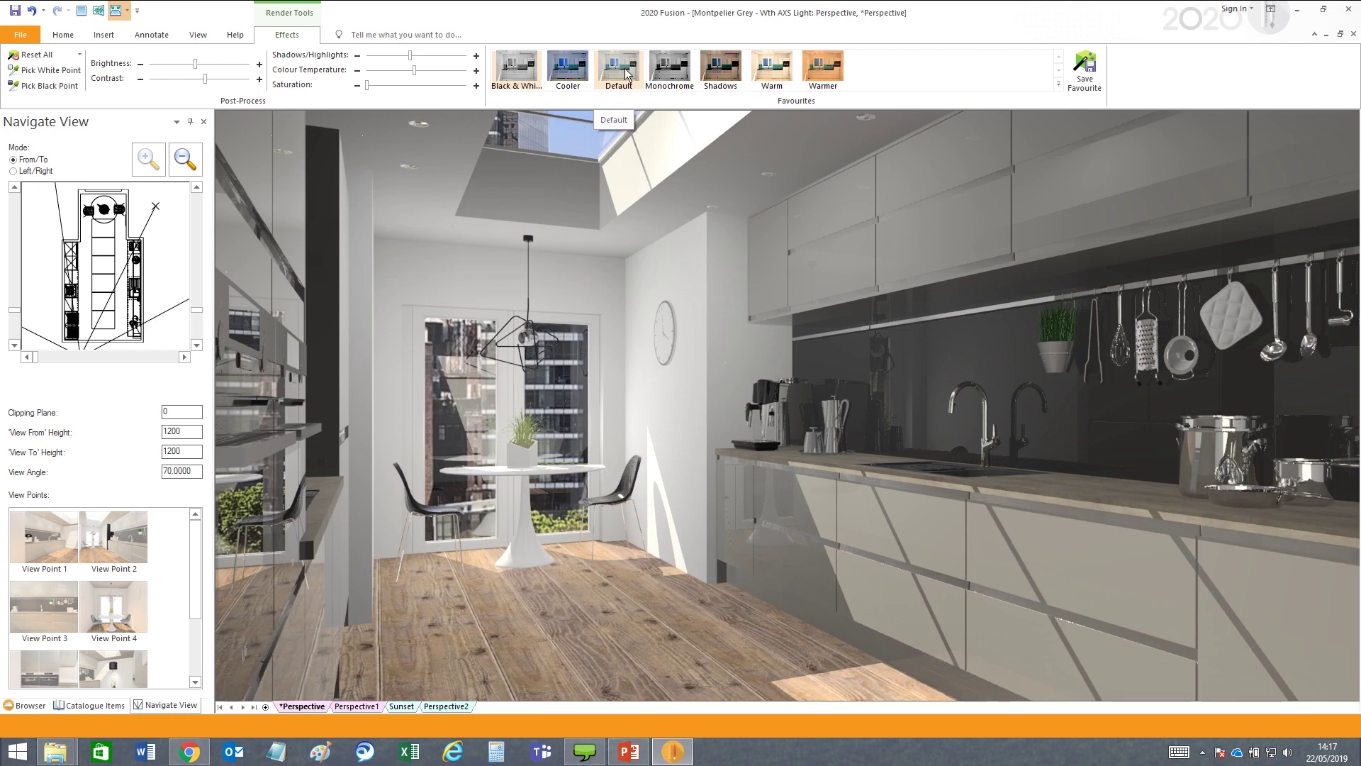
left_click(569, 71)
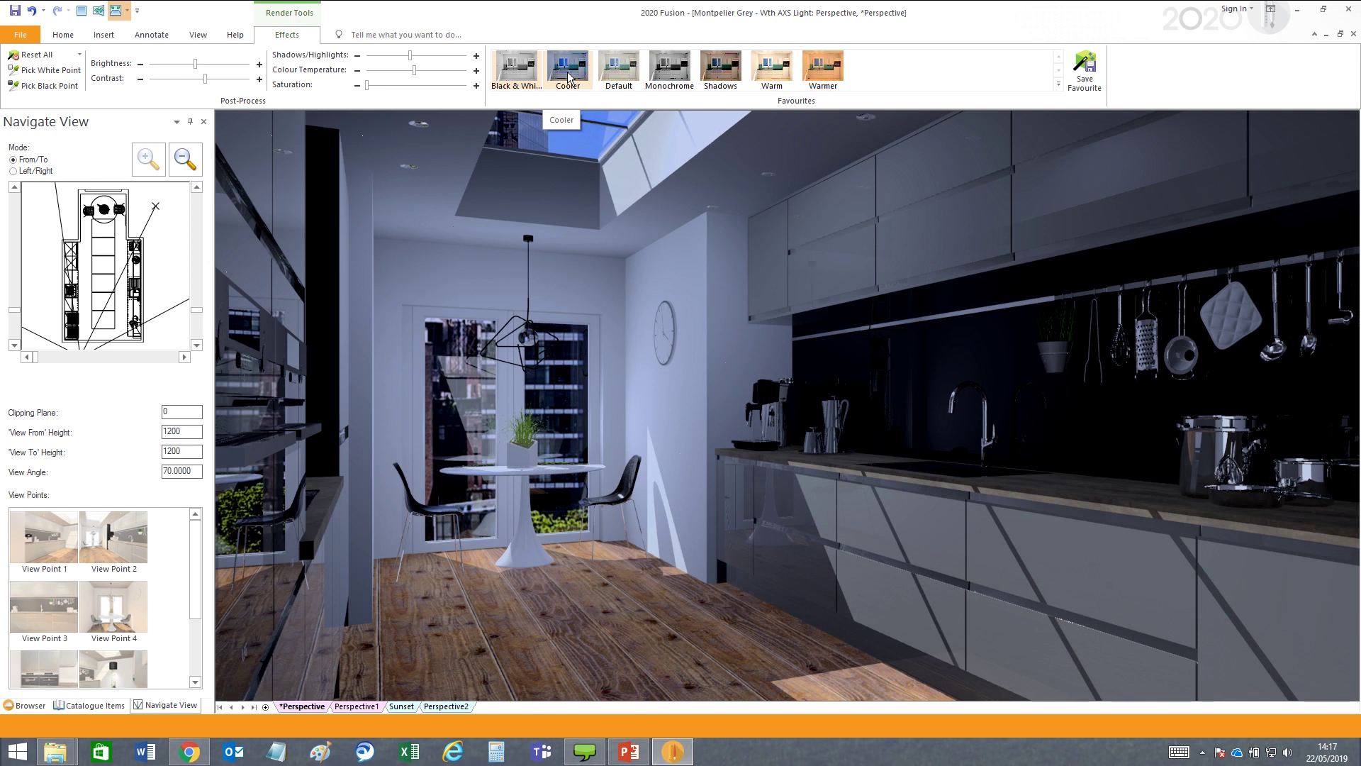
left_click(615, 74)
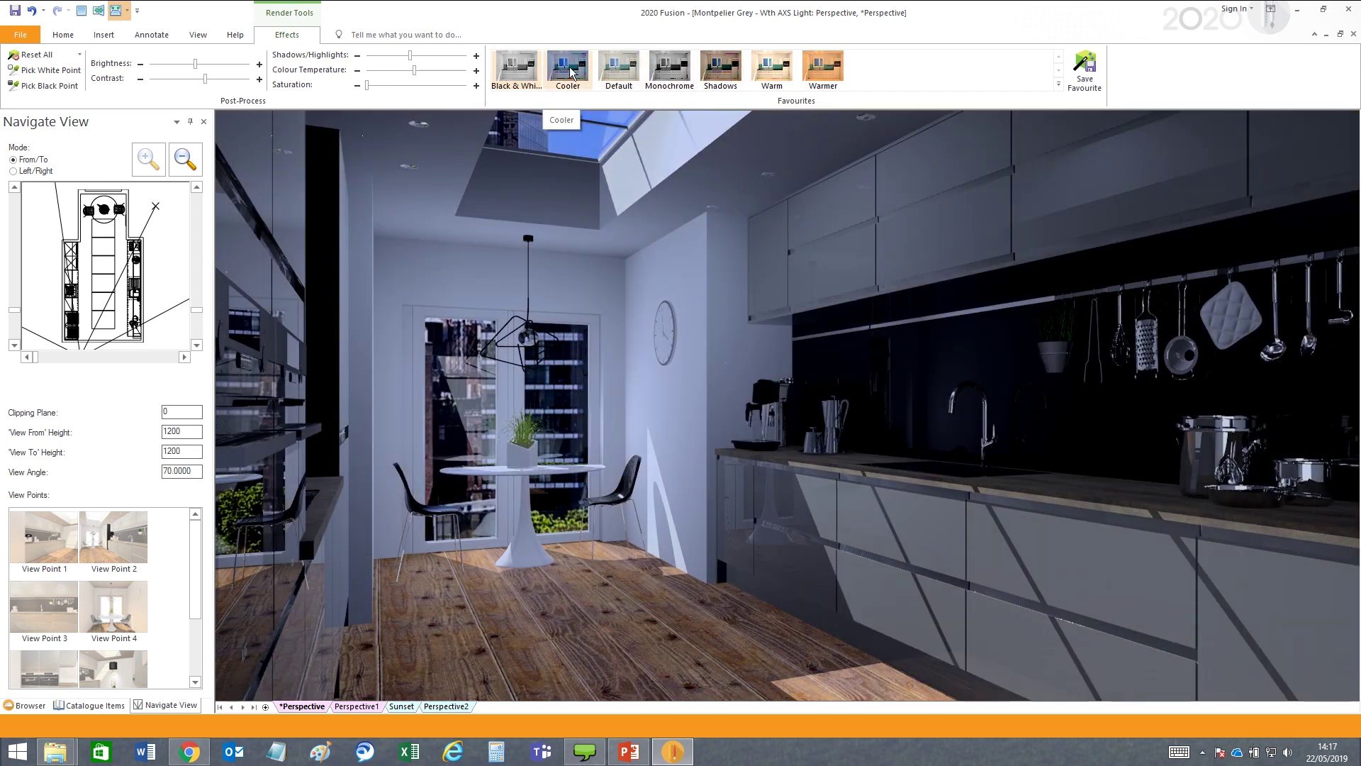
Apply the Cooler favourite to the *Perspective view and reset all its post-processing settings to their defaults
left_click(570, 71)
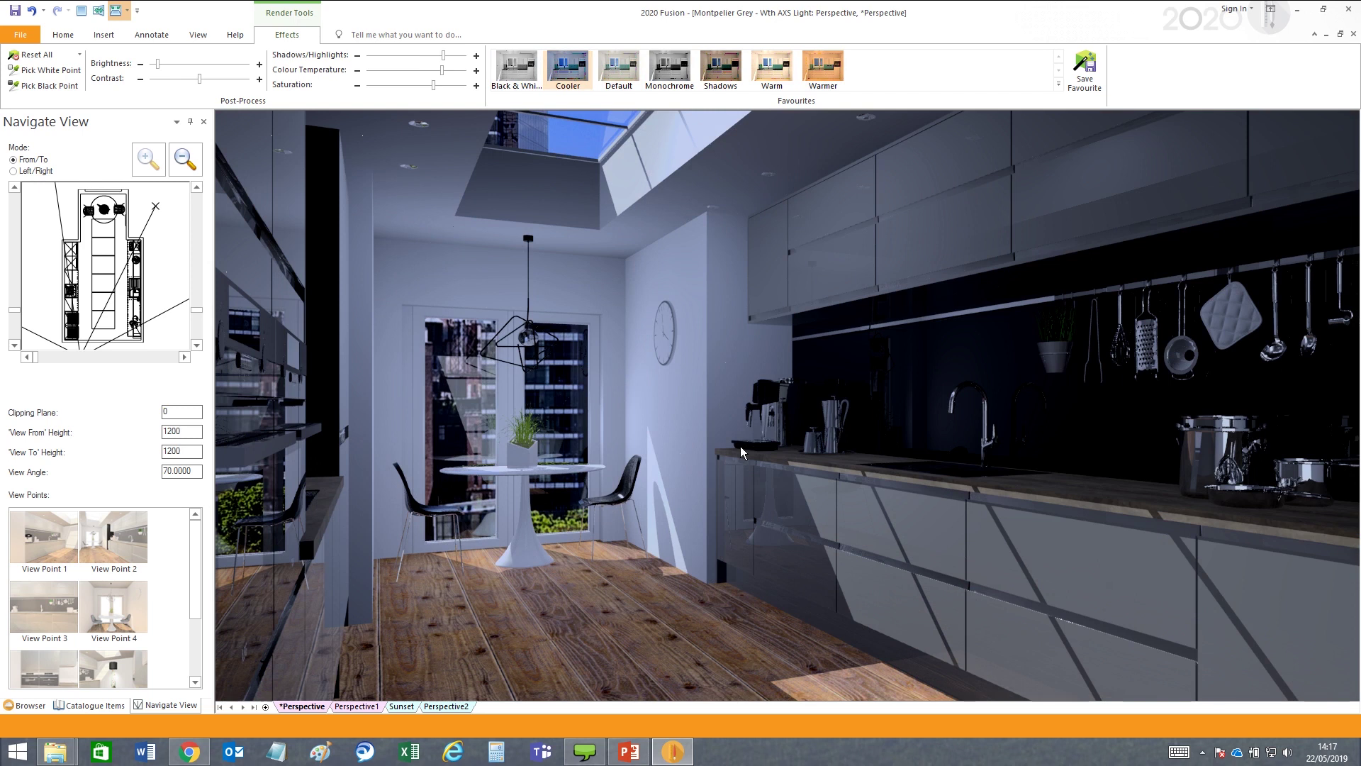
left_click(78, 55)
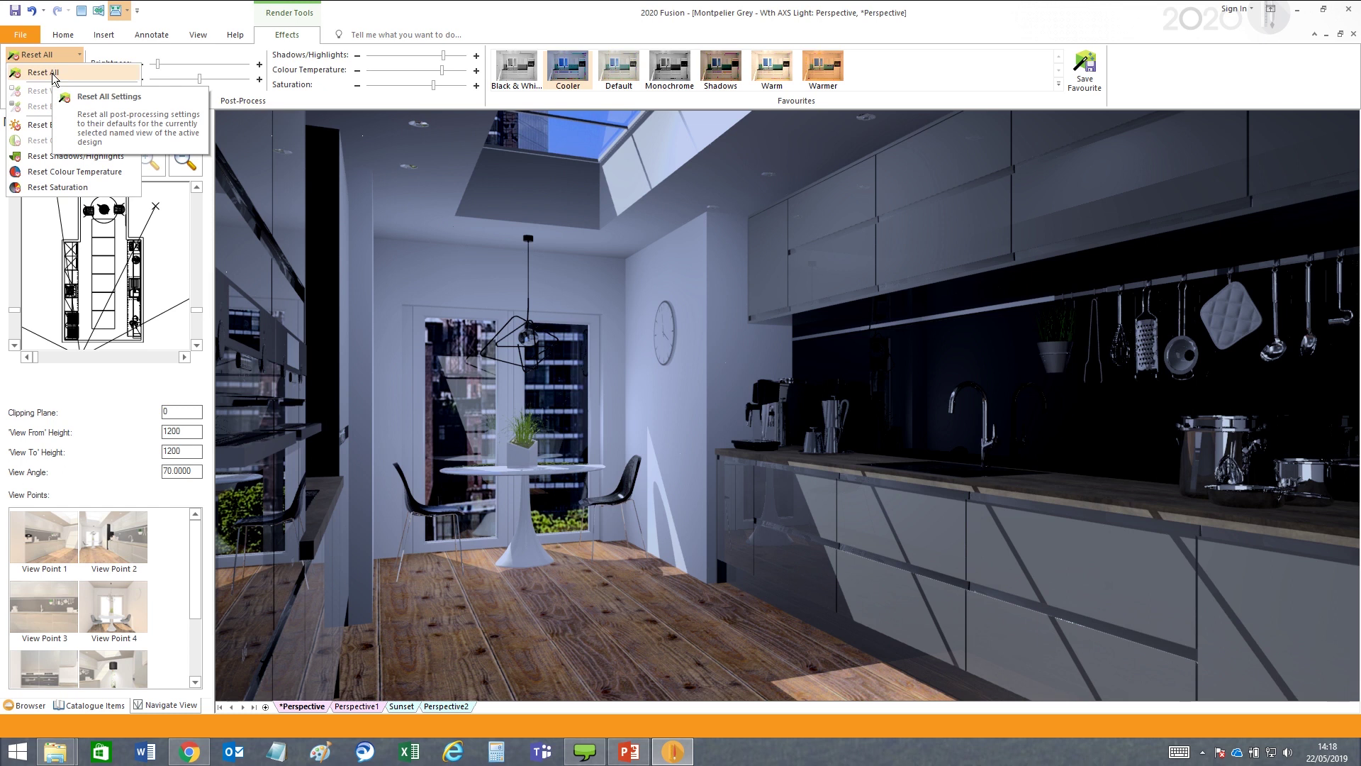
left_click(53, 74)
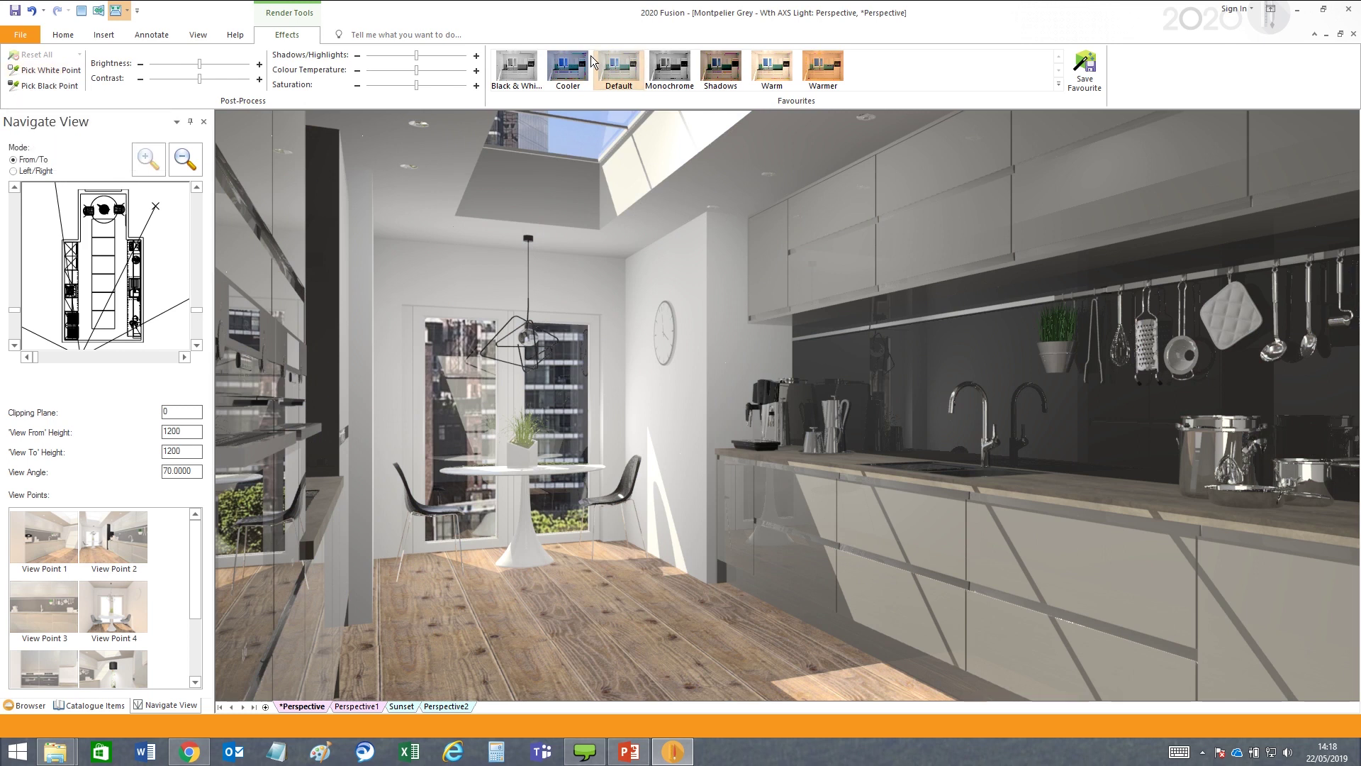
Preview the Black & White and Default favourites again and examine the options for managing the Warmer favourite
left_click(523, 64)
left_click(619, 68)
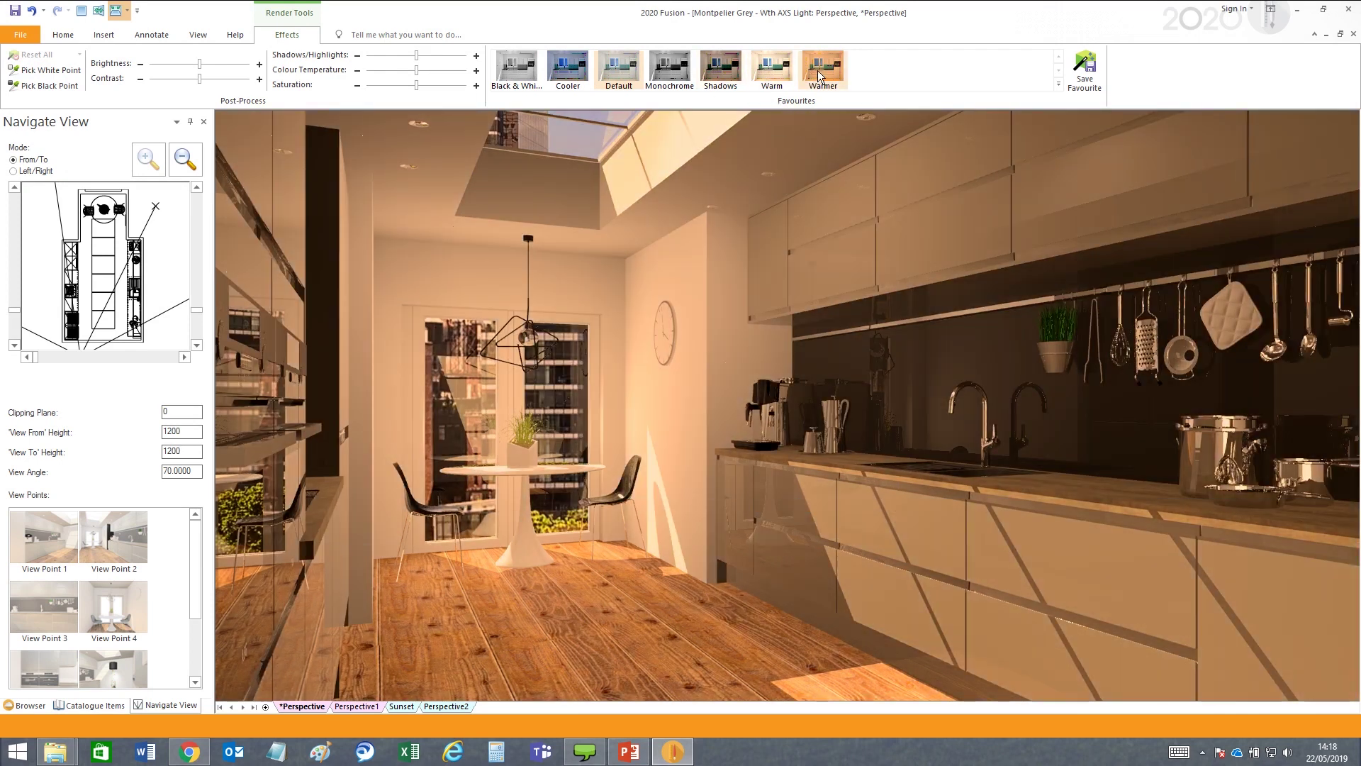
right_click(819, 76)
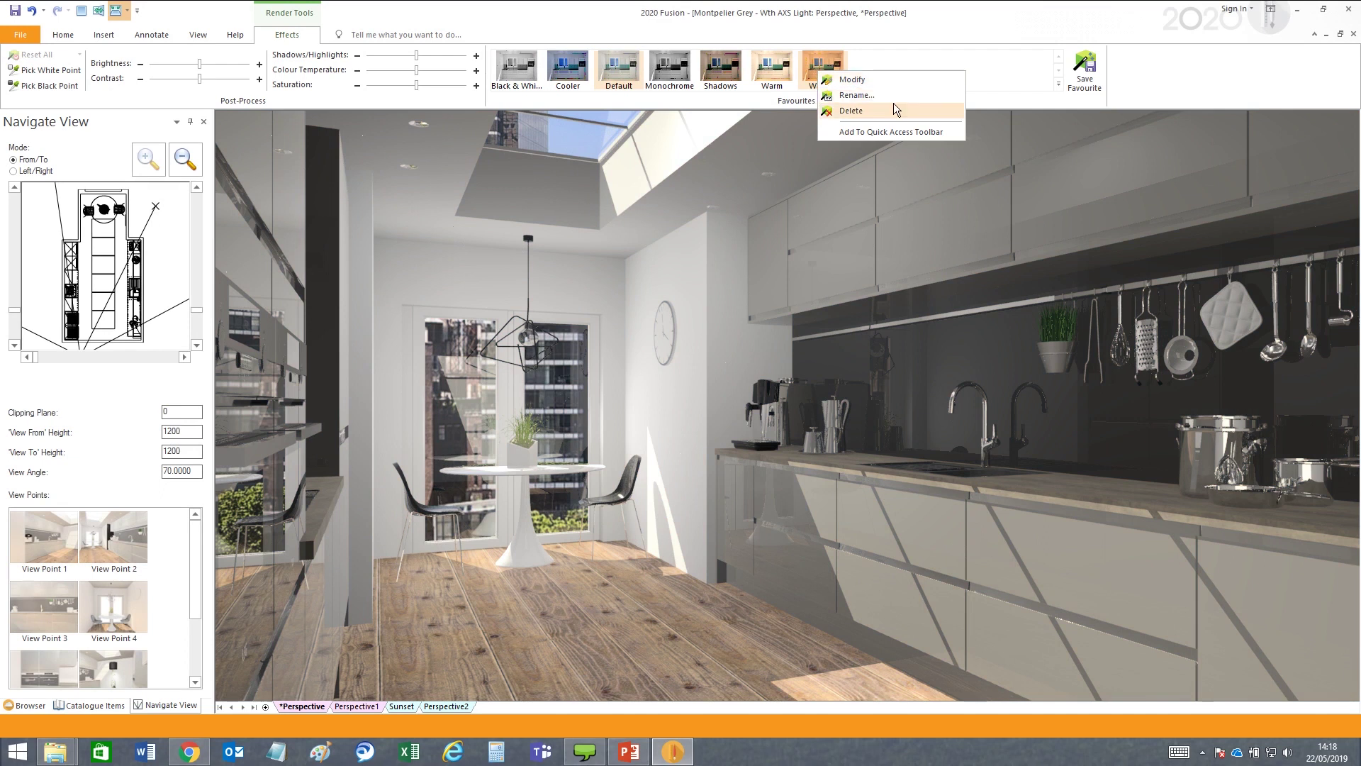
left_click(1177, 78)
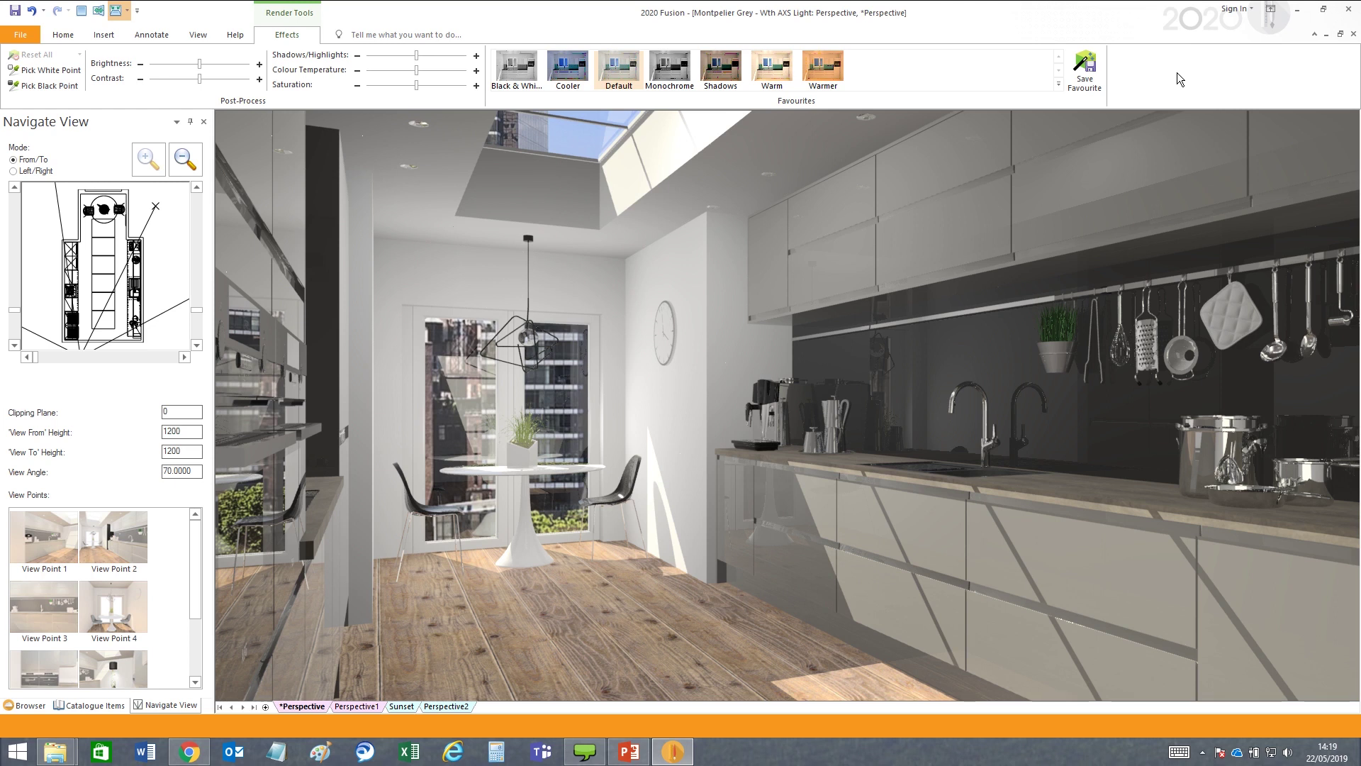
Switch on the pendant light above the dining table in the Sunset view and deselect it
left_click(401, 706)
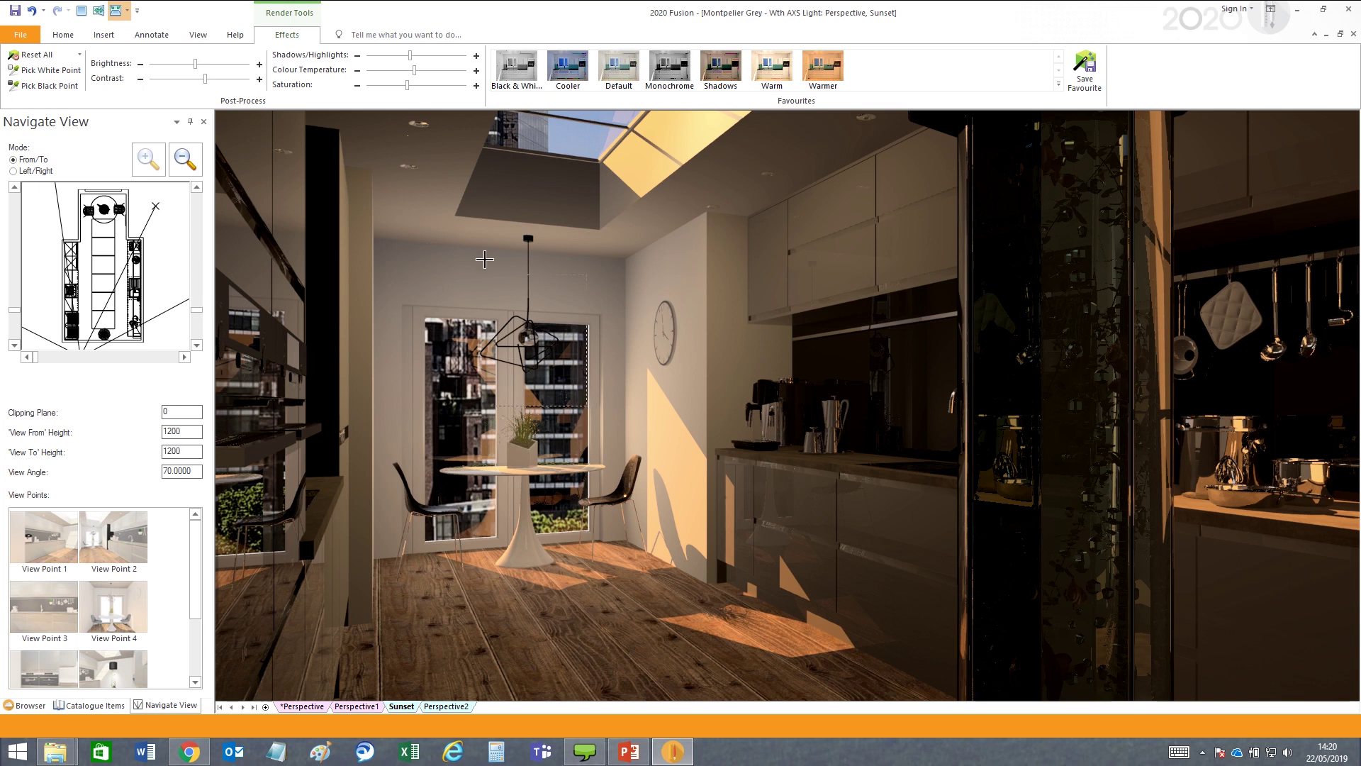
left_click(490, 347)
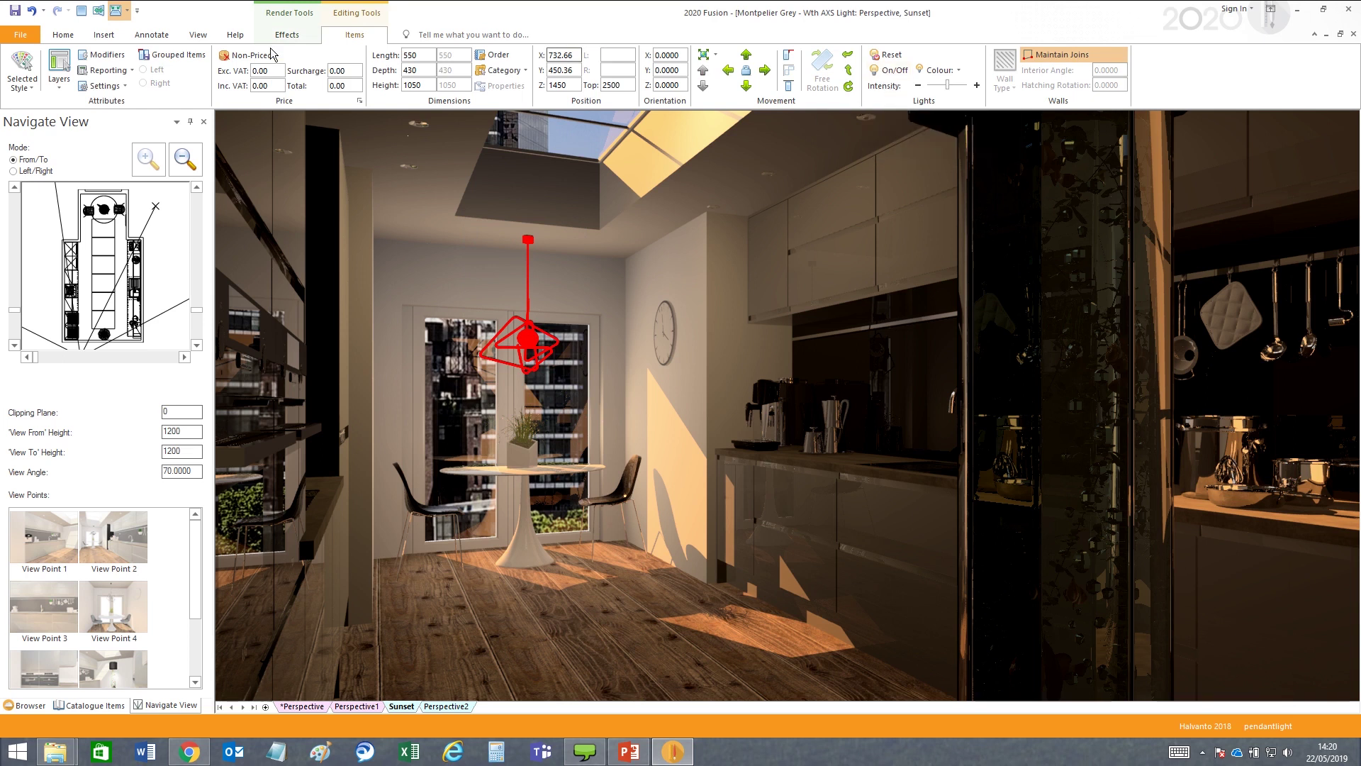
left_click(891, 70)
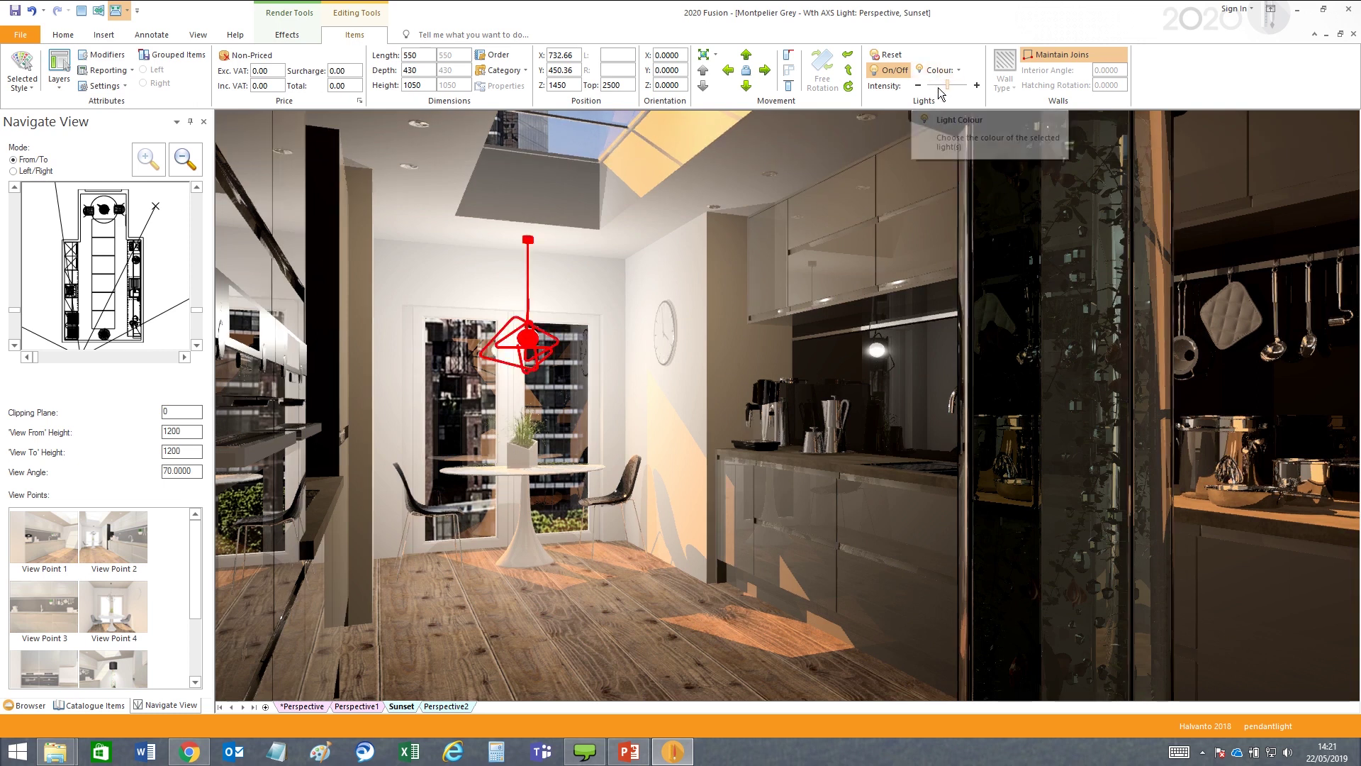
left_click(598, 342)
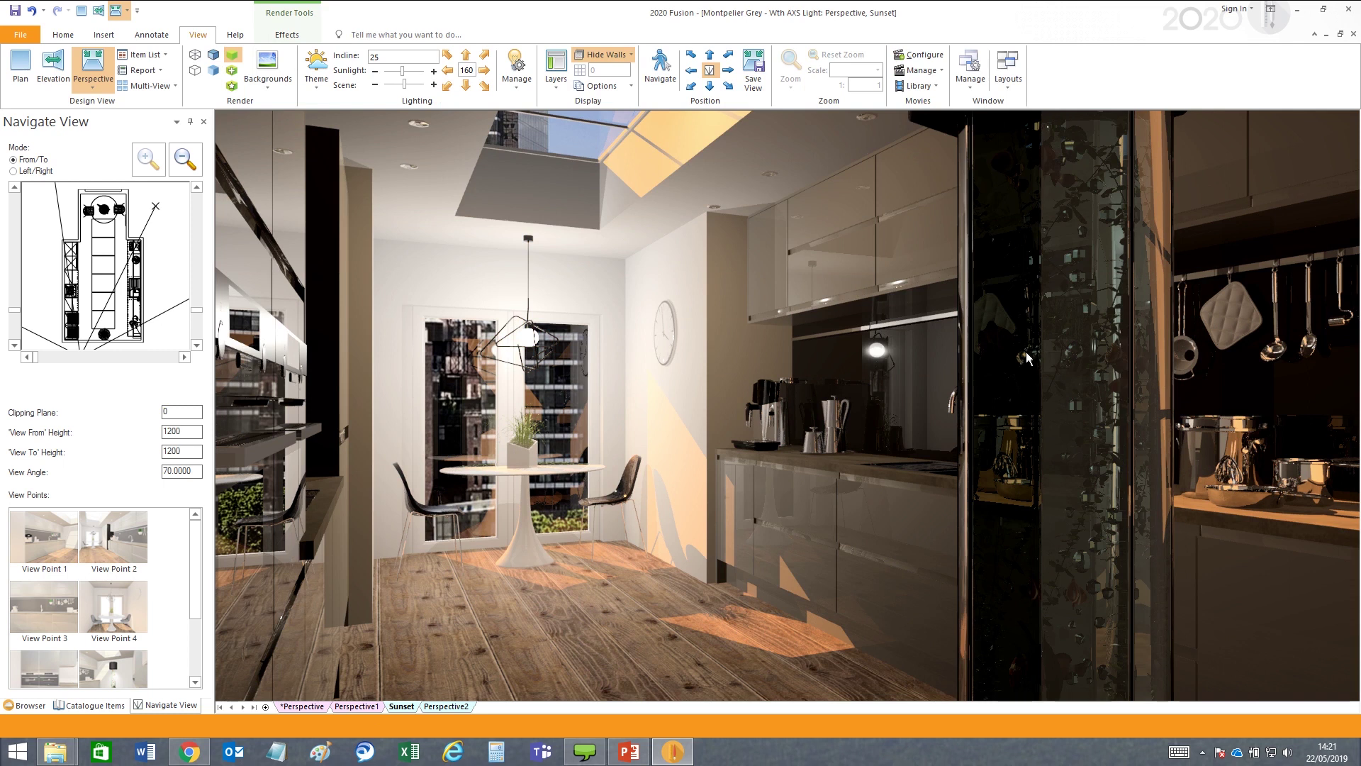
Select the aquarium6 item in the Sunset view, switch its light on and deselect it
right_click(1025, 394)
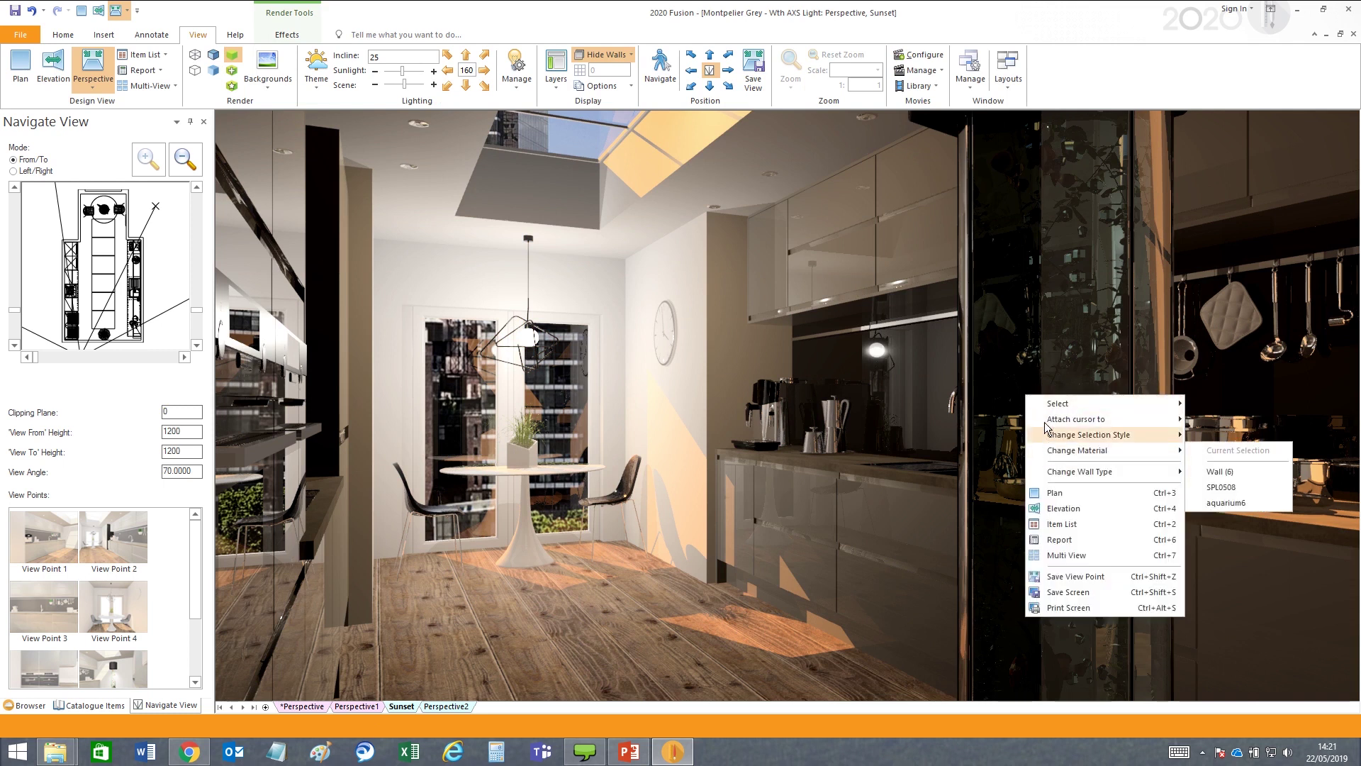
mouse_move(1079, 405)
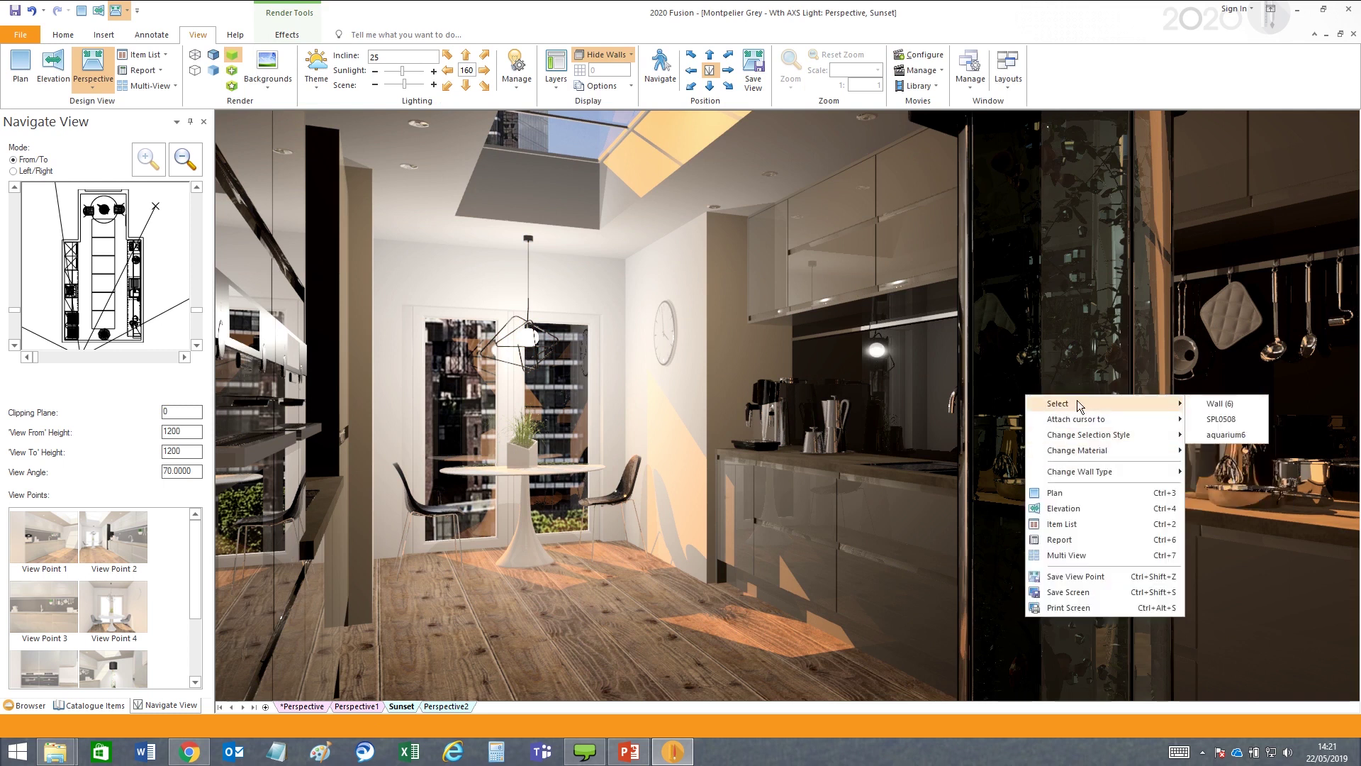
left_click(1212, 435)
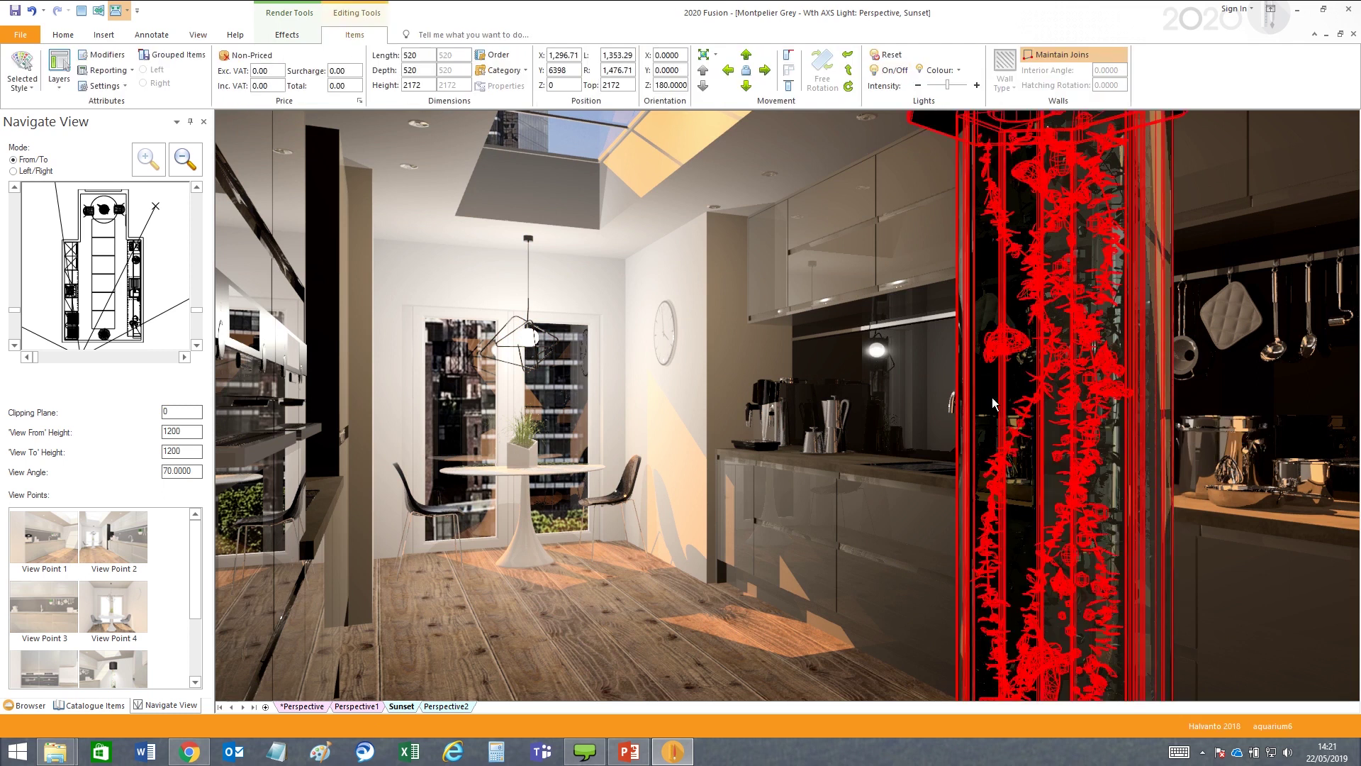
left_click(888, 71)
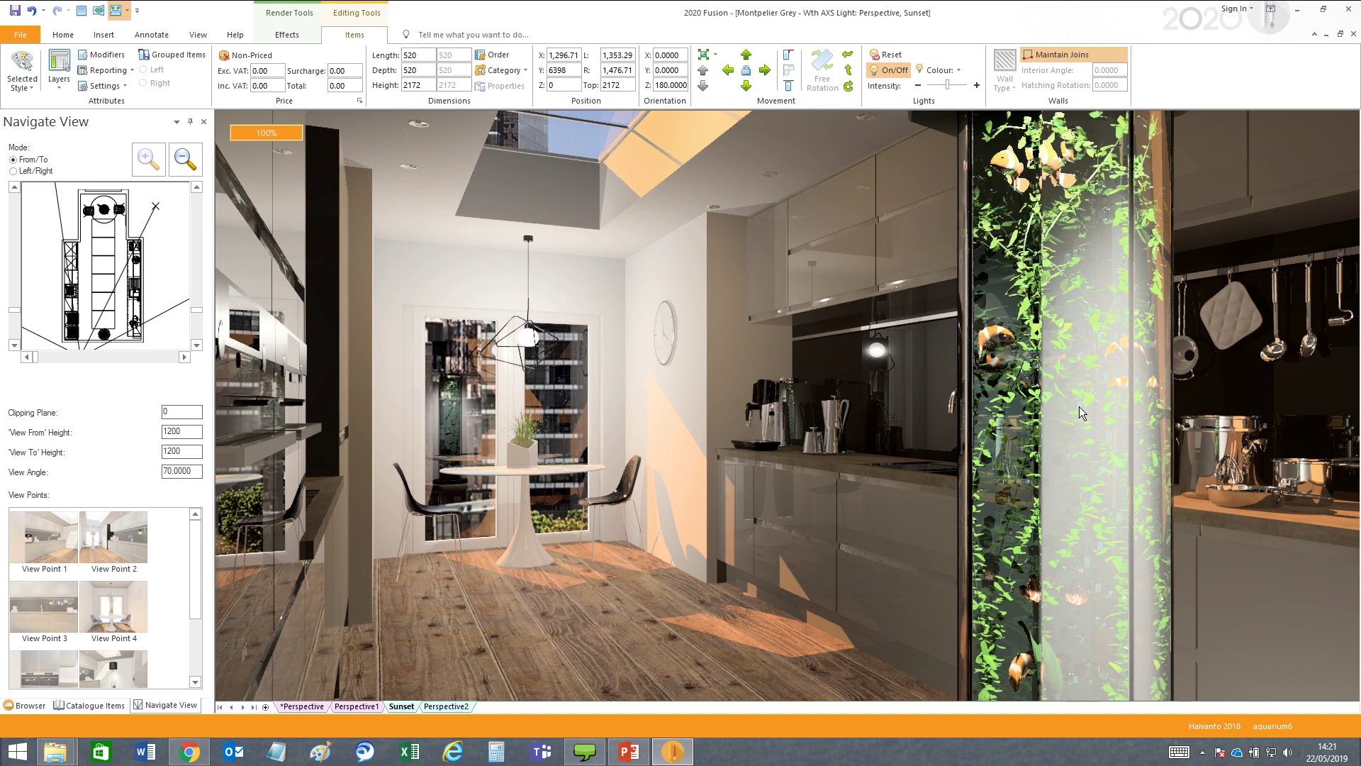
left_click(1079, 406)
left_click_drag(707, 445, 649, 432)
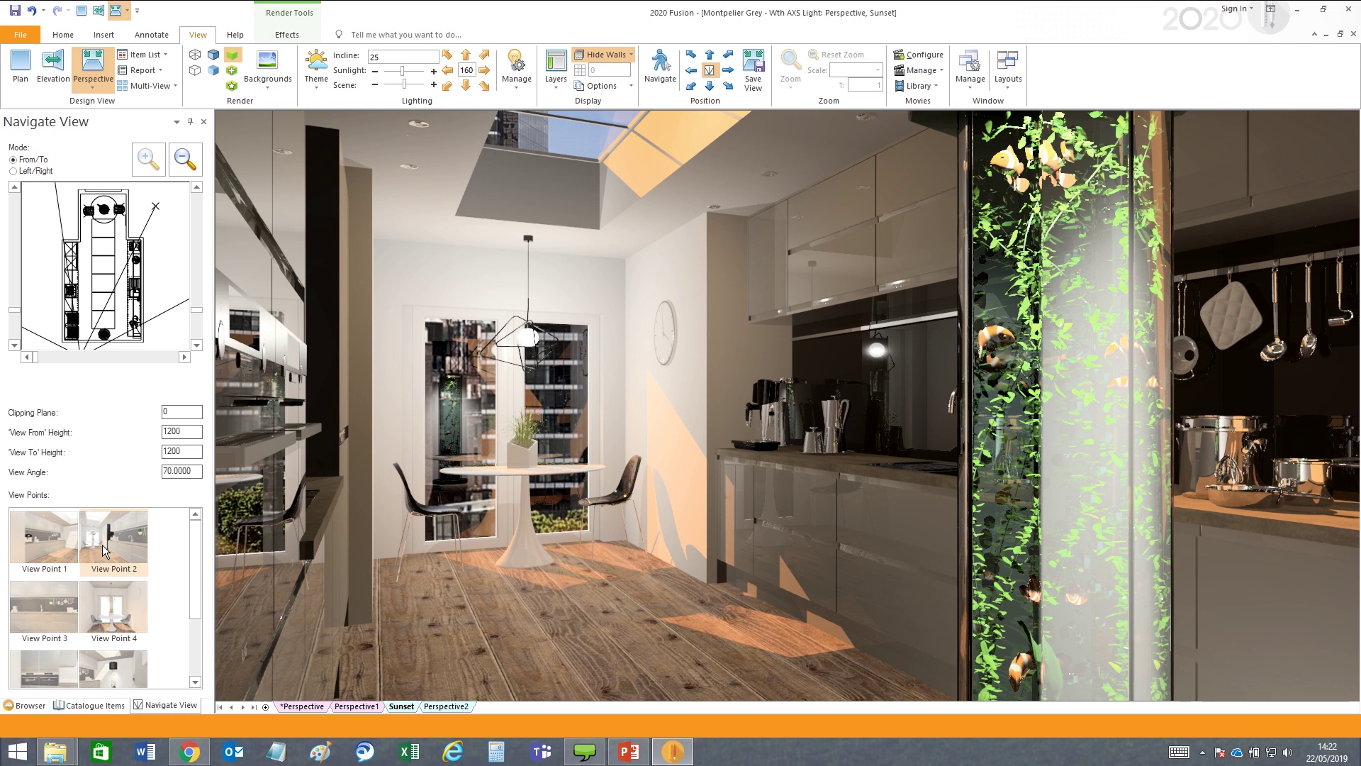
Open the 360° Panorama configuration for the Sunset view and select all of its view points
left_click(94, 90)
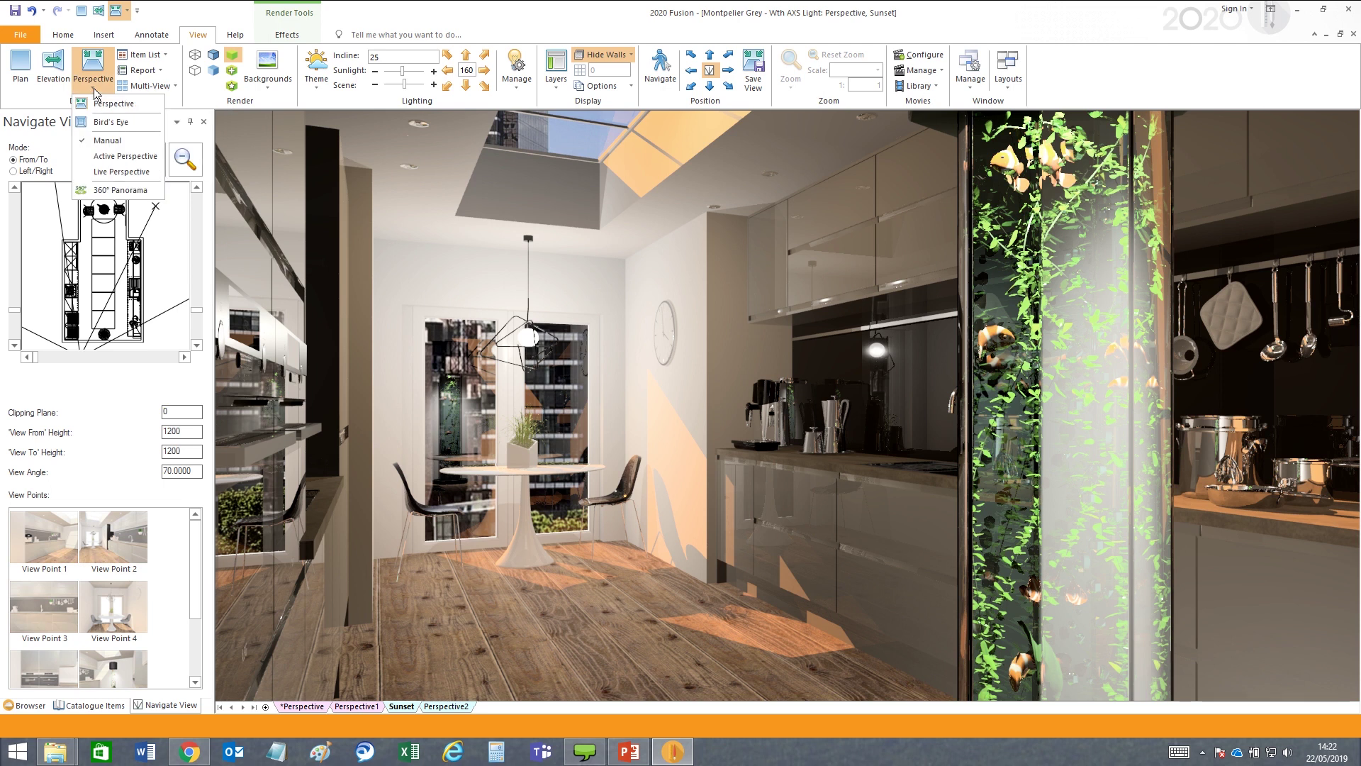
left_click(118, 192)
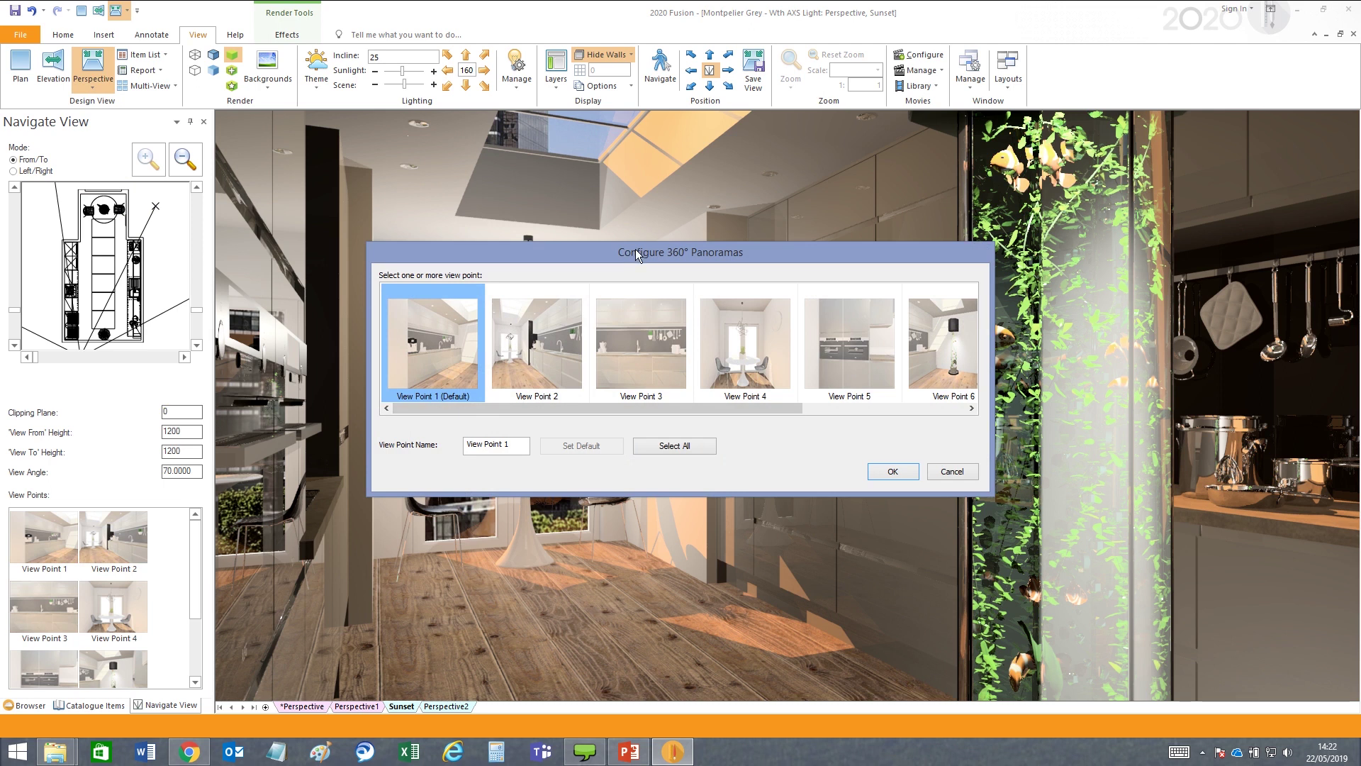
left_click_drag(637, 253, 616, 238)
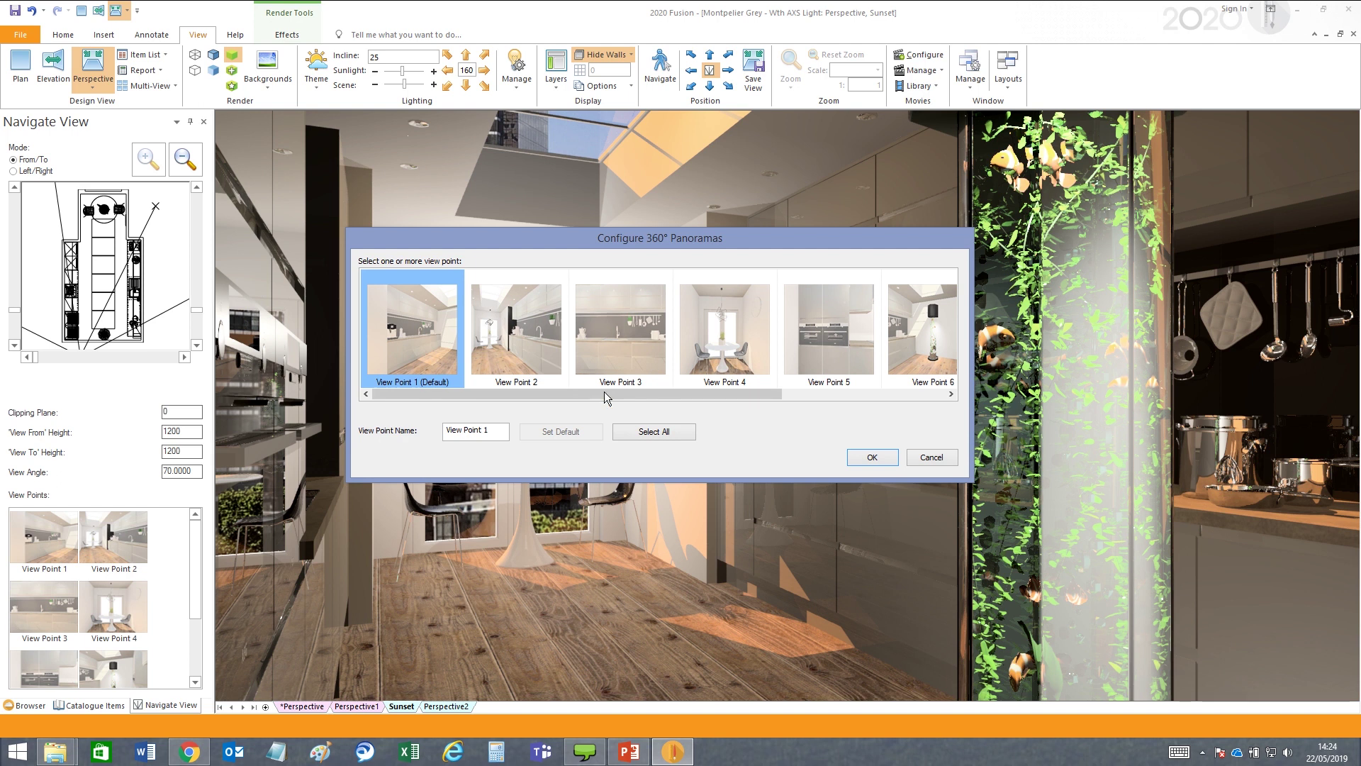
left_click_drag(604, 397, 632, 385)
left_click(643, 433)
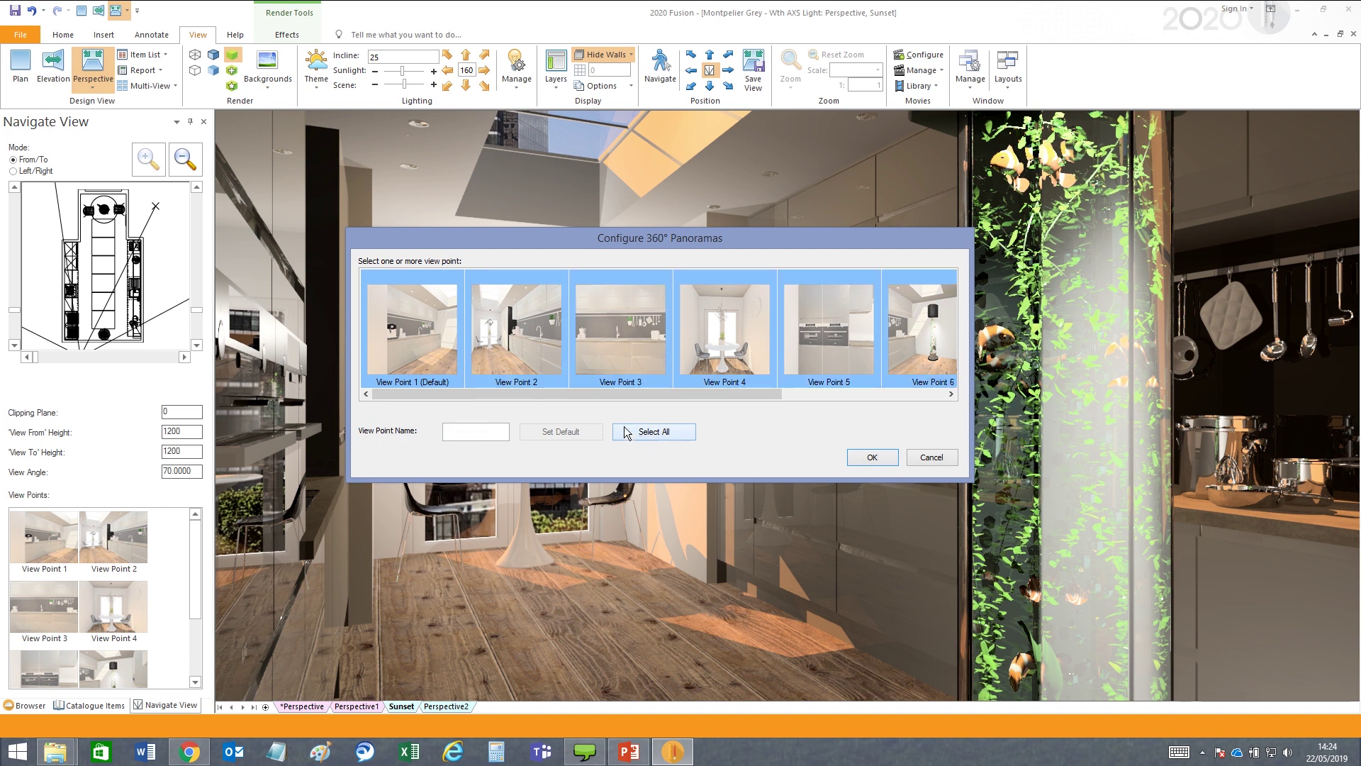
Limit the panorama selection to View Point 1, View Point 4 and View Point 7
left_click(416, 347)
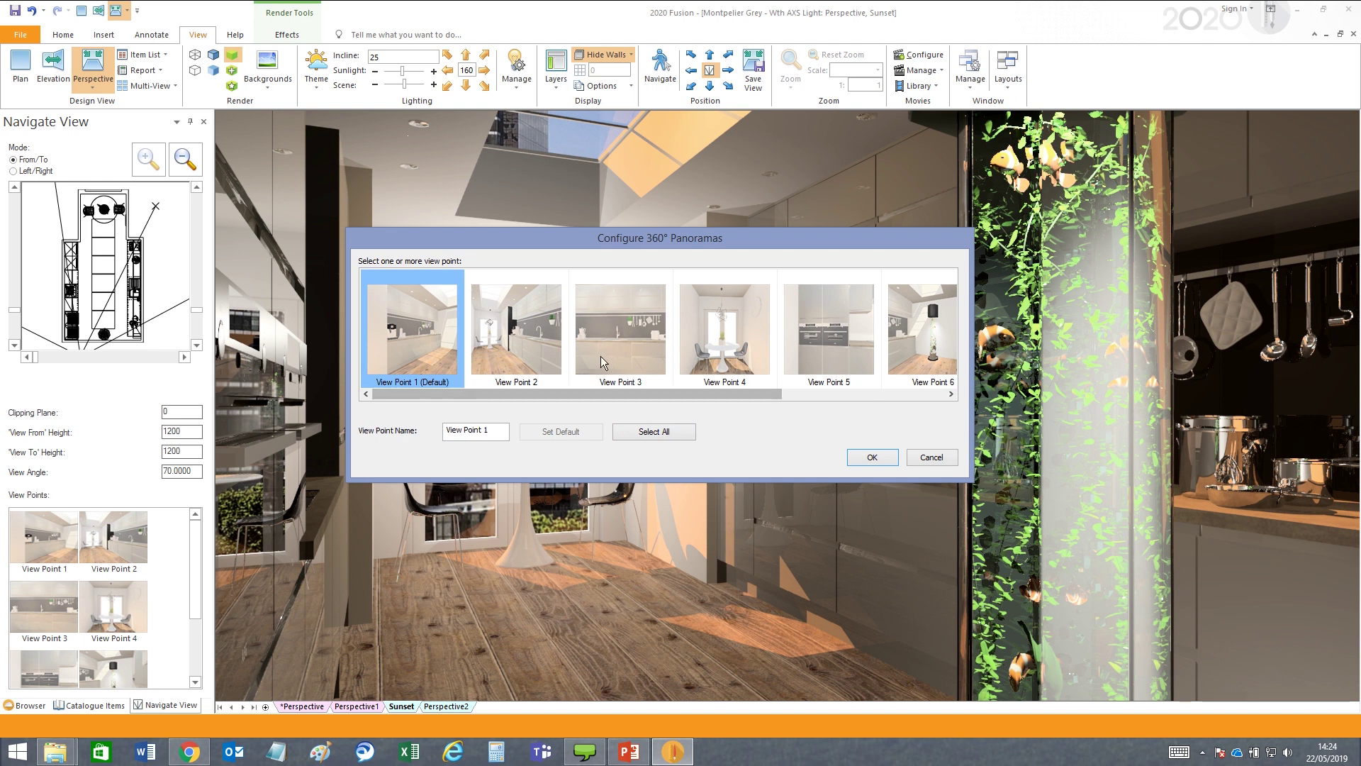
left_click(718, 358, "ctrl")
left_click_drag(672, 398, 786, 393)
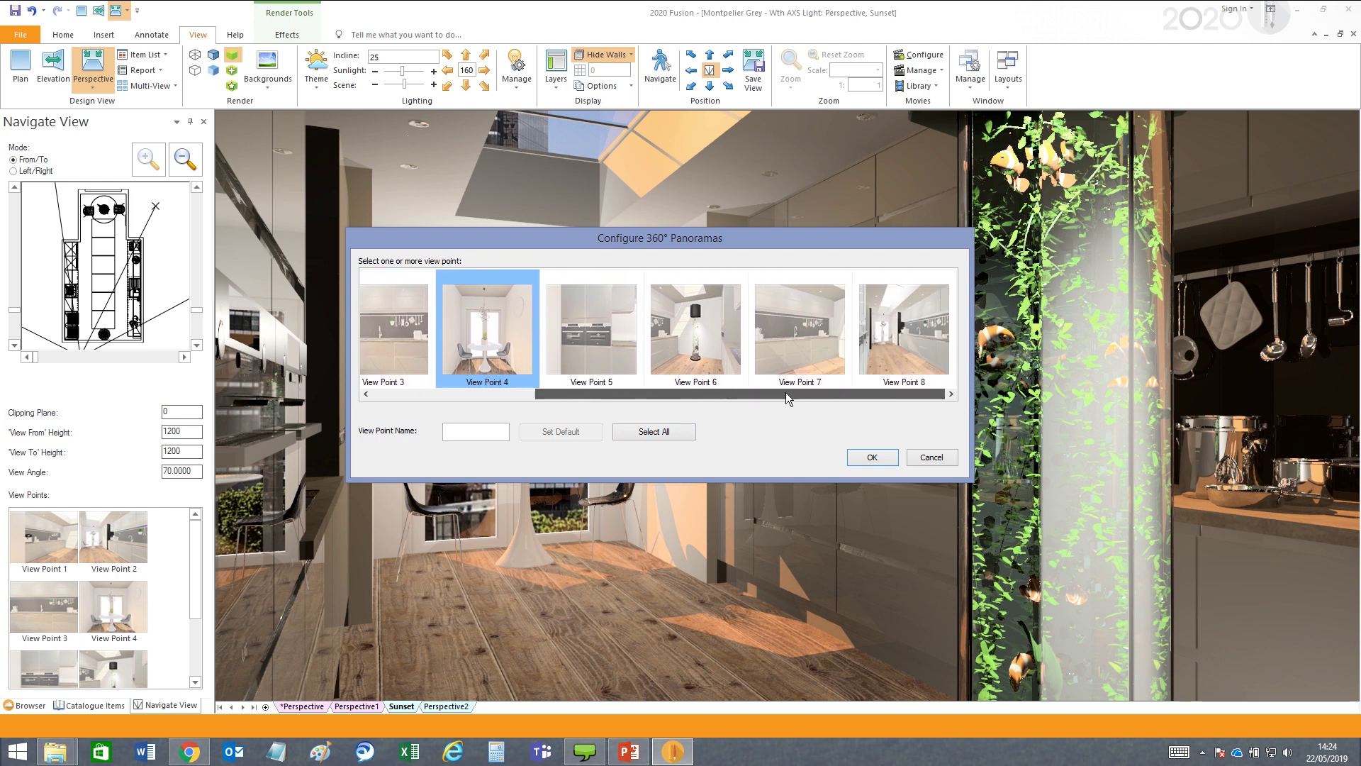
left_click(797, 334, "ctrl")
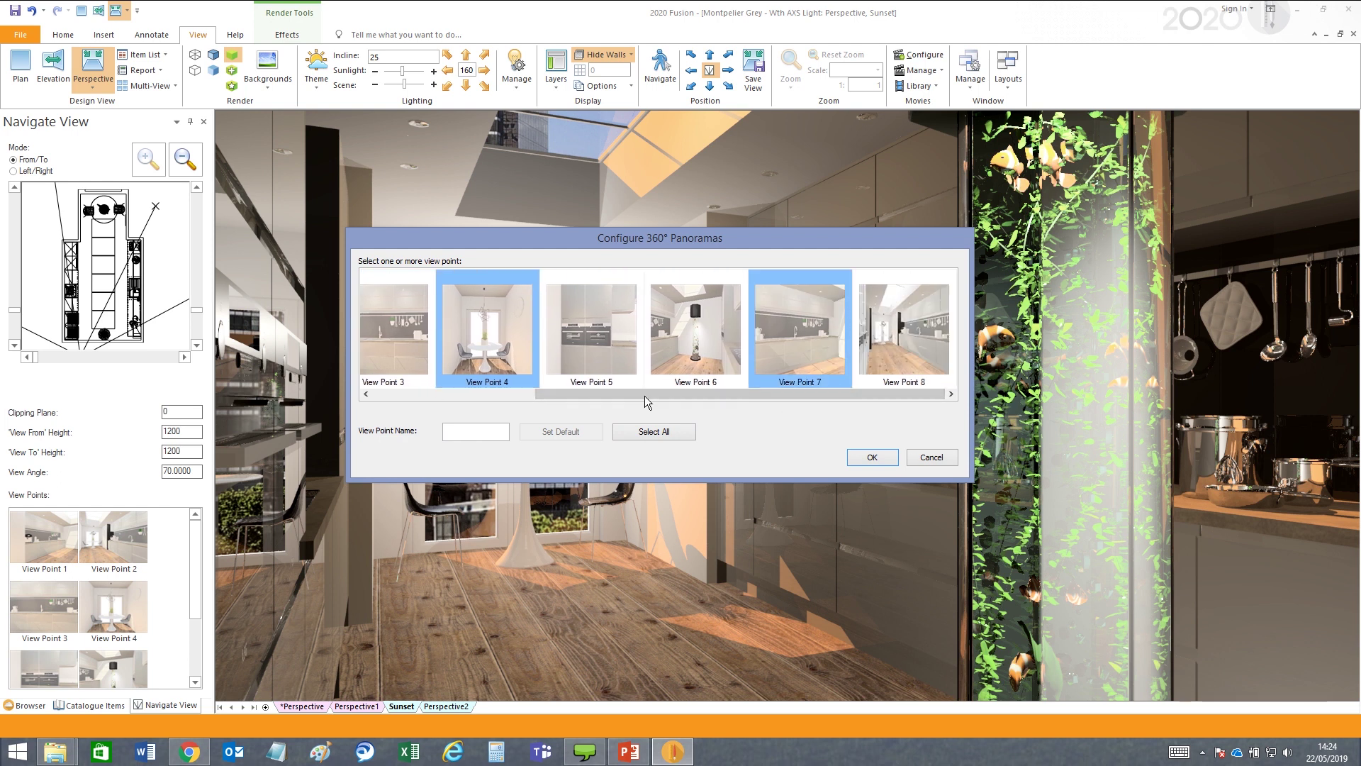
left_click_drag(584, 390, 415, 390)
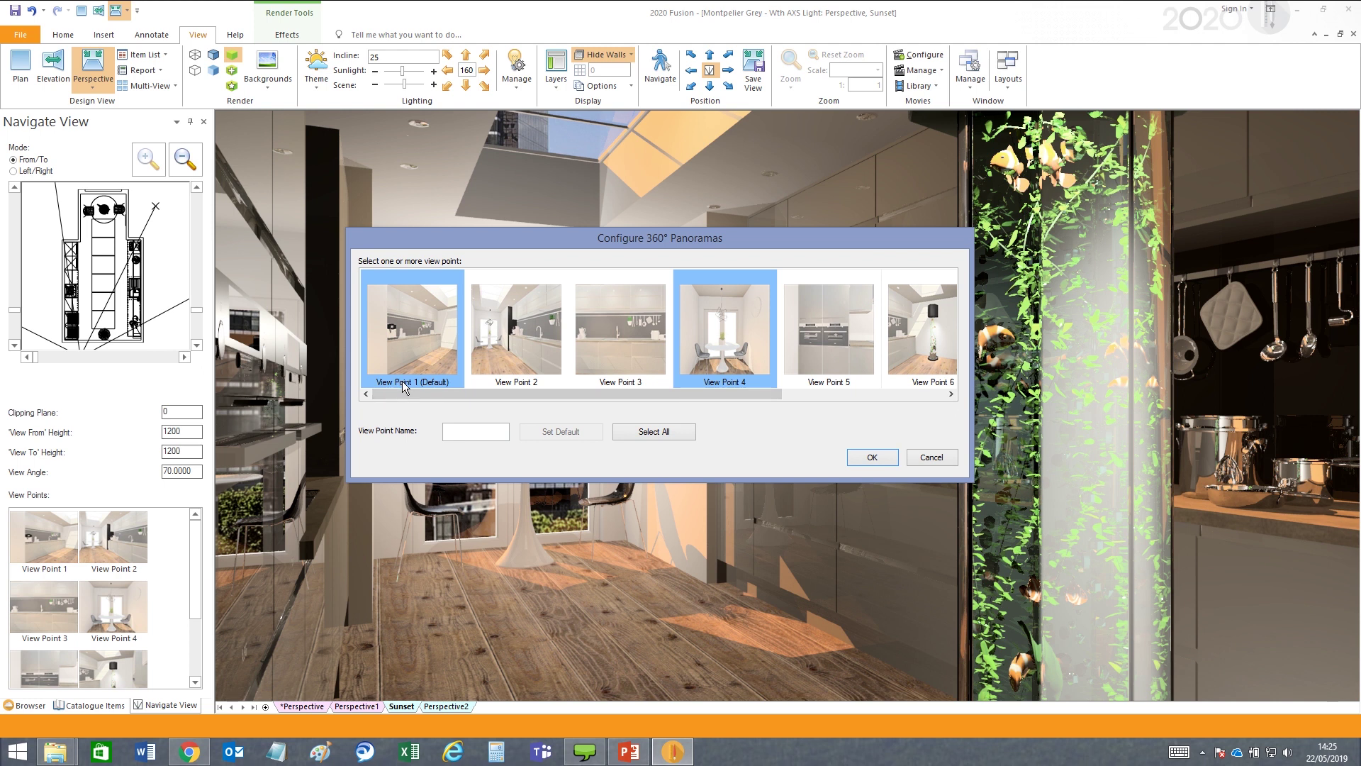
Try View Point 4 as the default panorama view point and set the default back to View Point 1
left_click(408, 368)
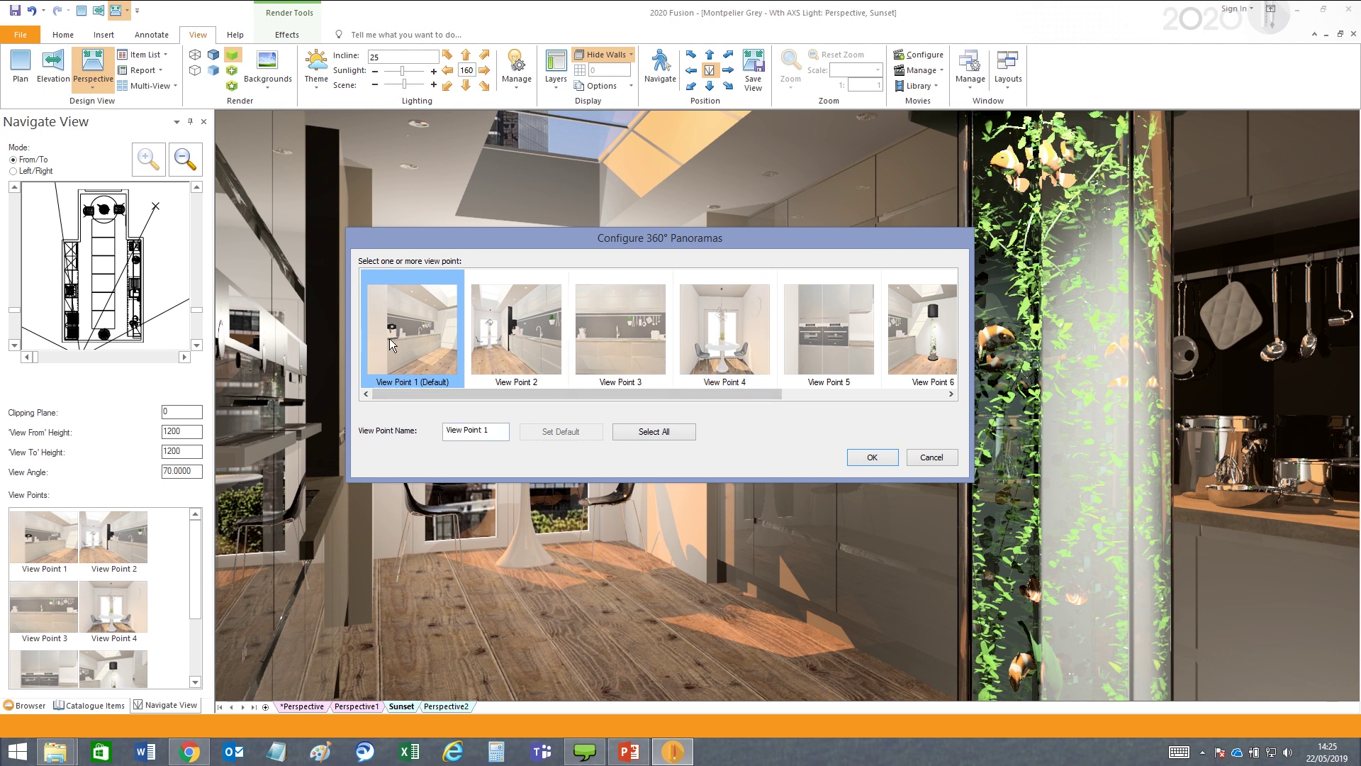
left_click(707, 358)
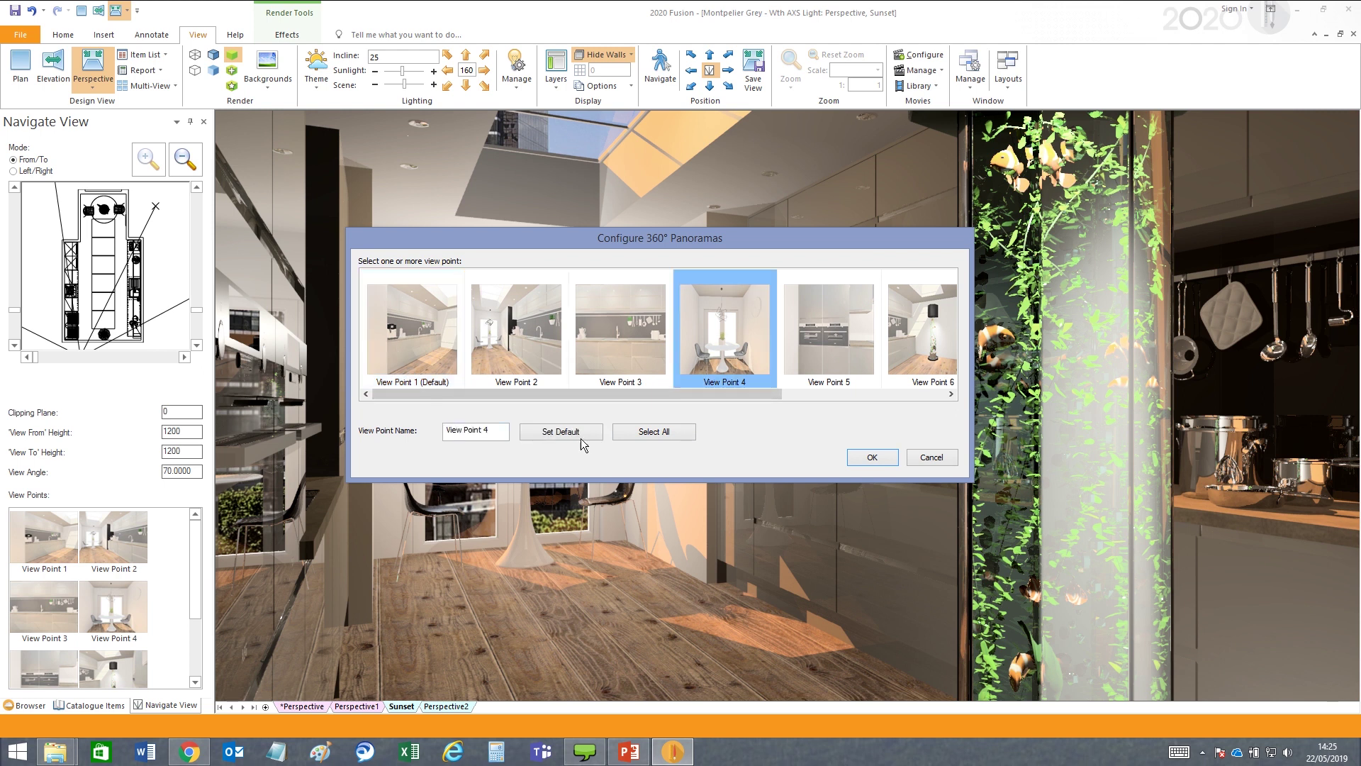
left_click(560, 434)
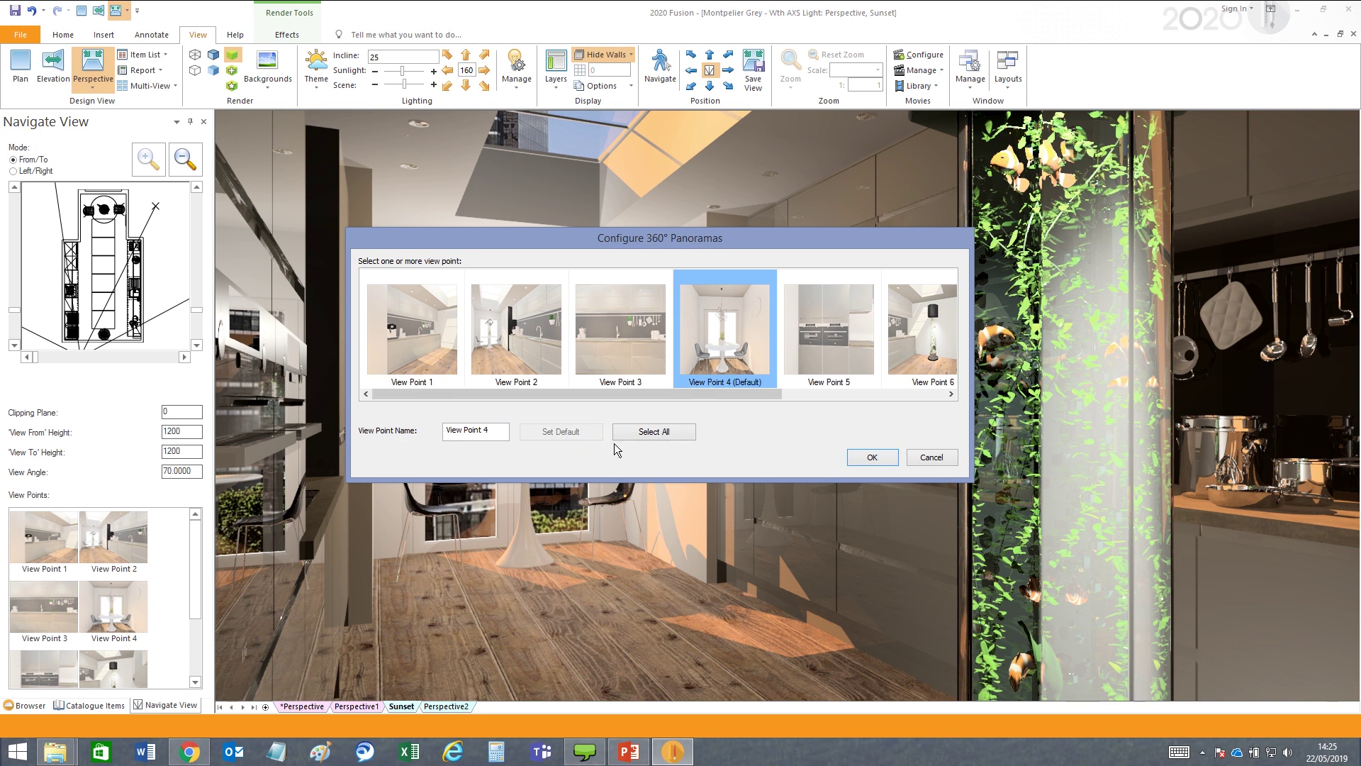
left_click(414, 342)
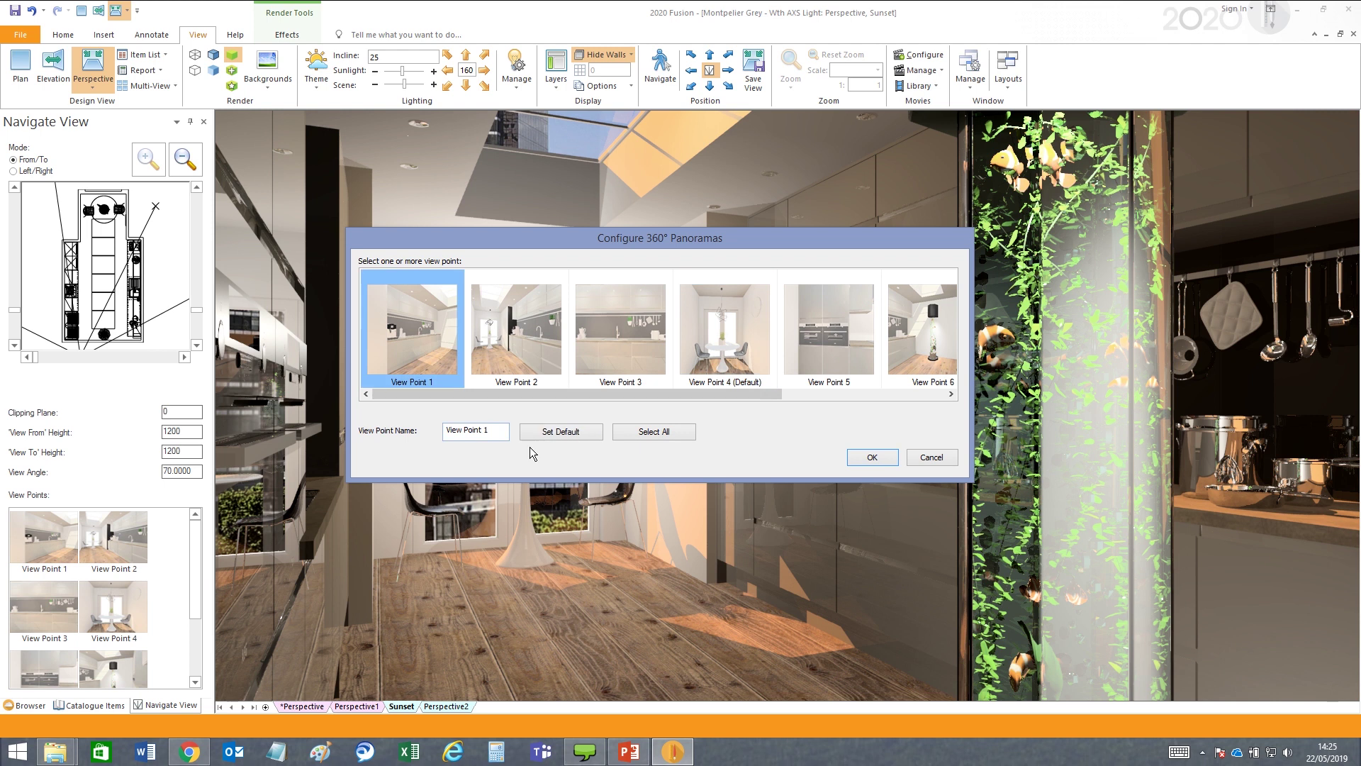
left_click(552, 432)
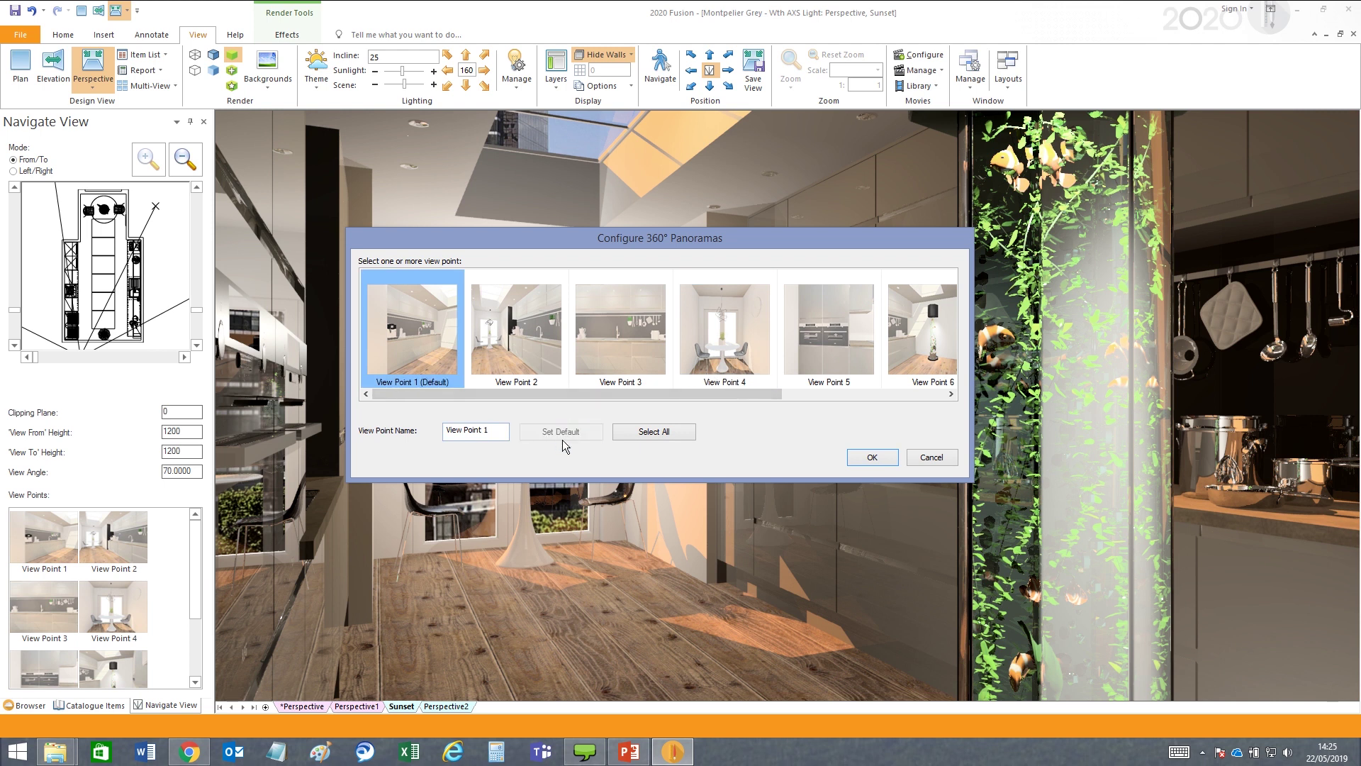
Add View Point 4 and View Point 7 to the selected View Point 1 and generate the 360° panoramas
left_click(709, 347, "ctrl")
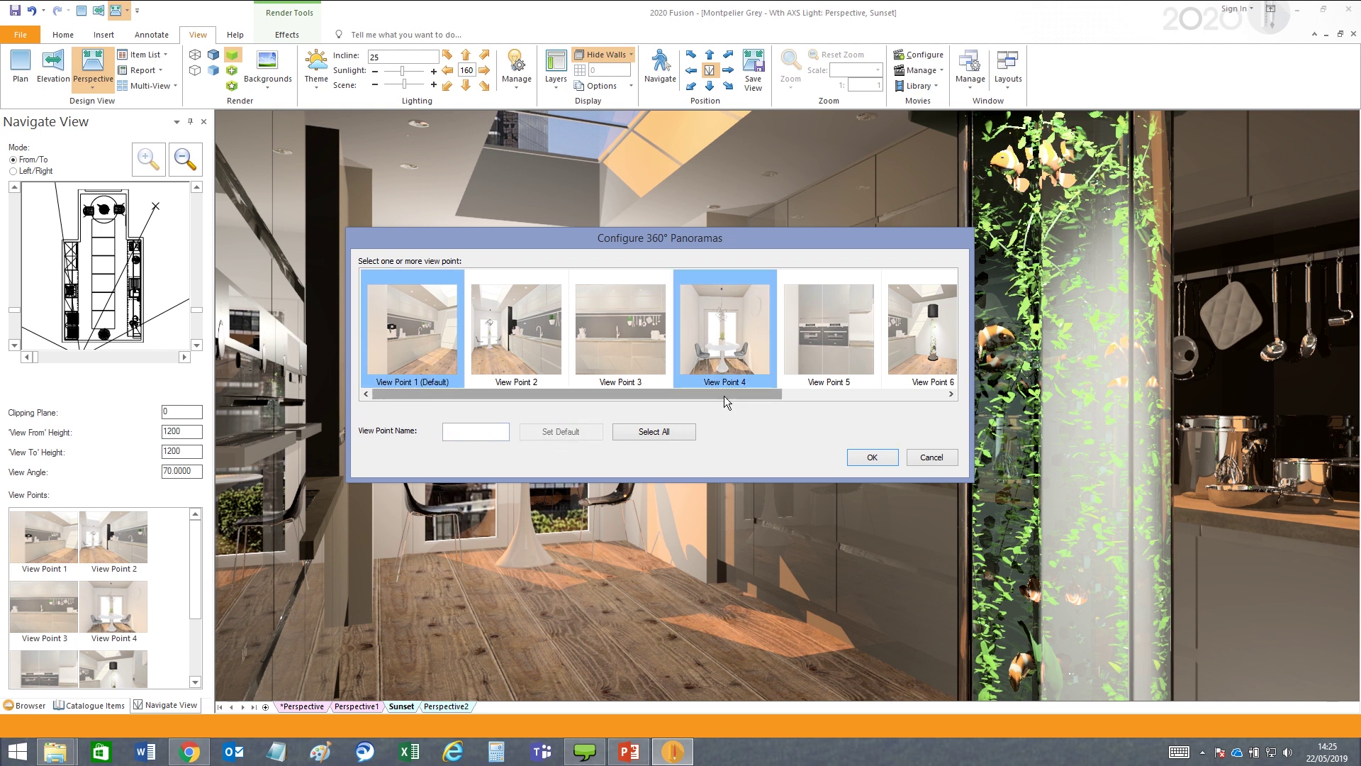
left_click_drag(724, 395, 893, 389)
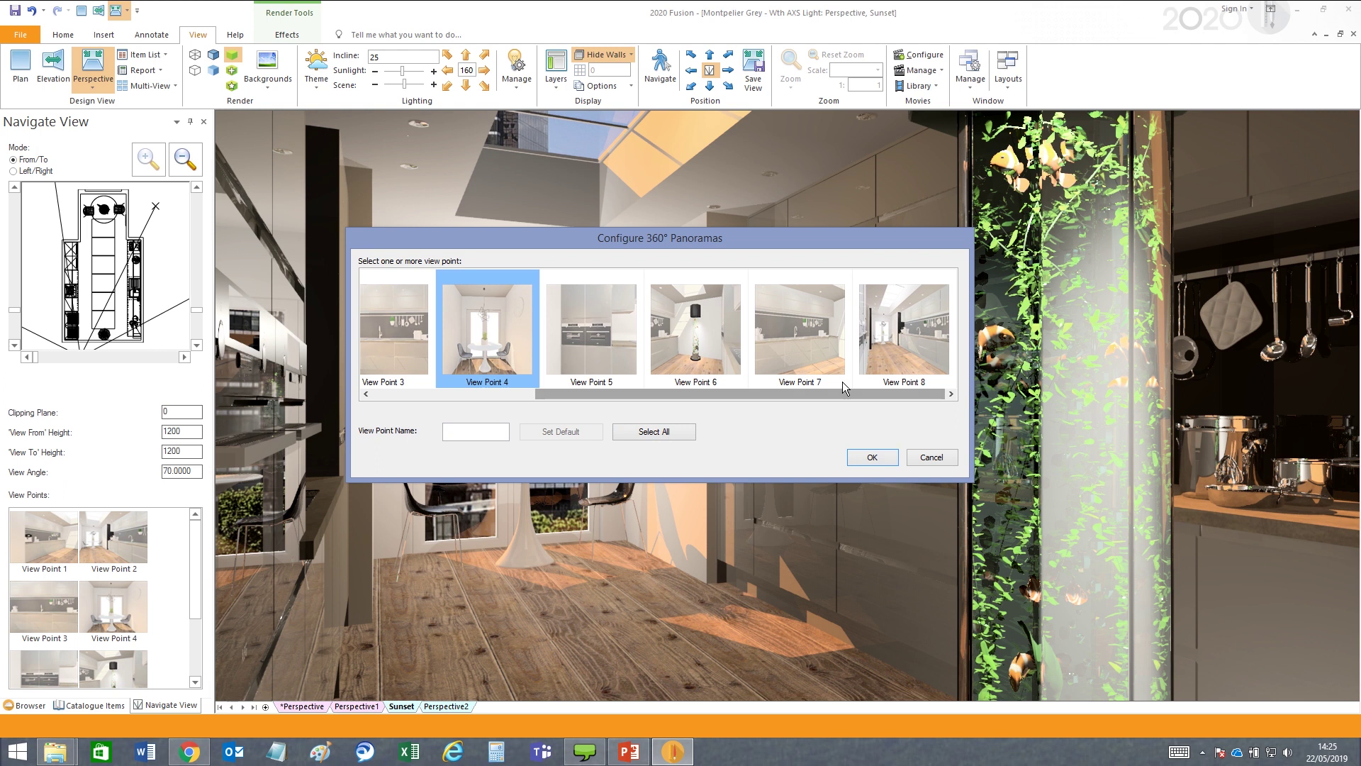
left_click(868, 457)
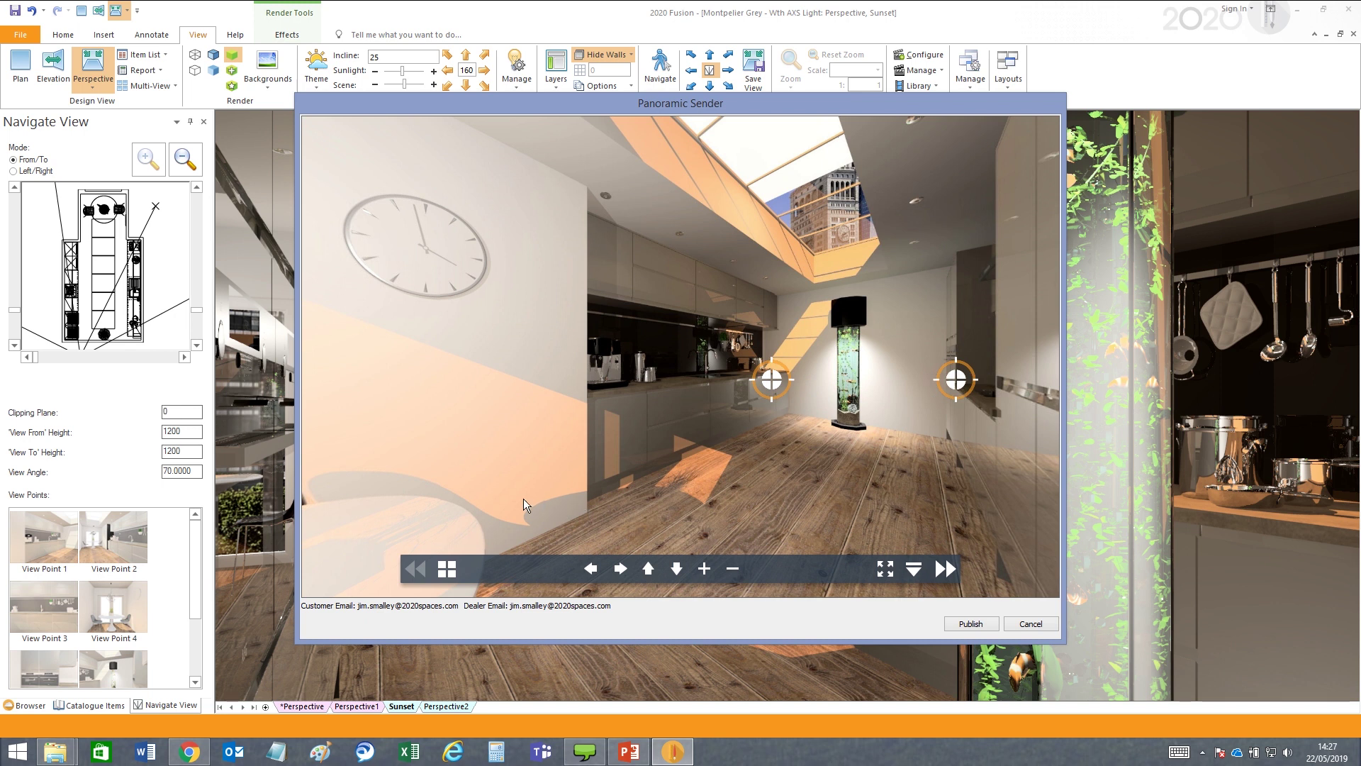
Look around the generated panorama preview and move between its view points through the target hotspots in the scene
mouse_move(650, 445)
left_mouse_down()
mouse_move(441, 405)
mouse_move(801, 415)
mouse_move(912, 438)
mouse_move(806, 424)
mouse_move(646, 432)
mouse_move(652, 421)
left_mouse_up()
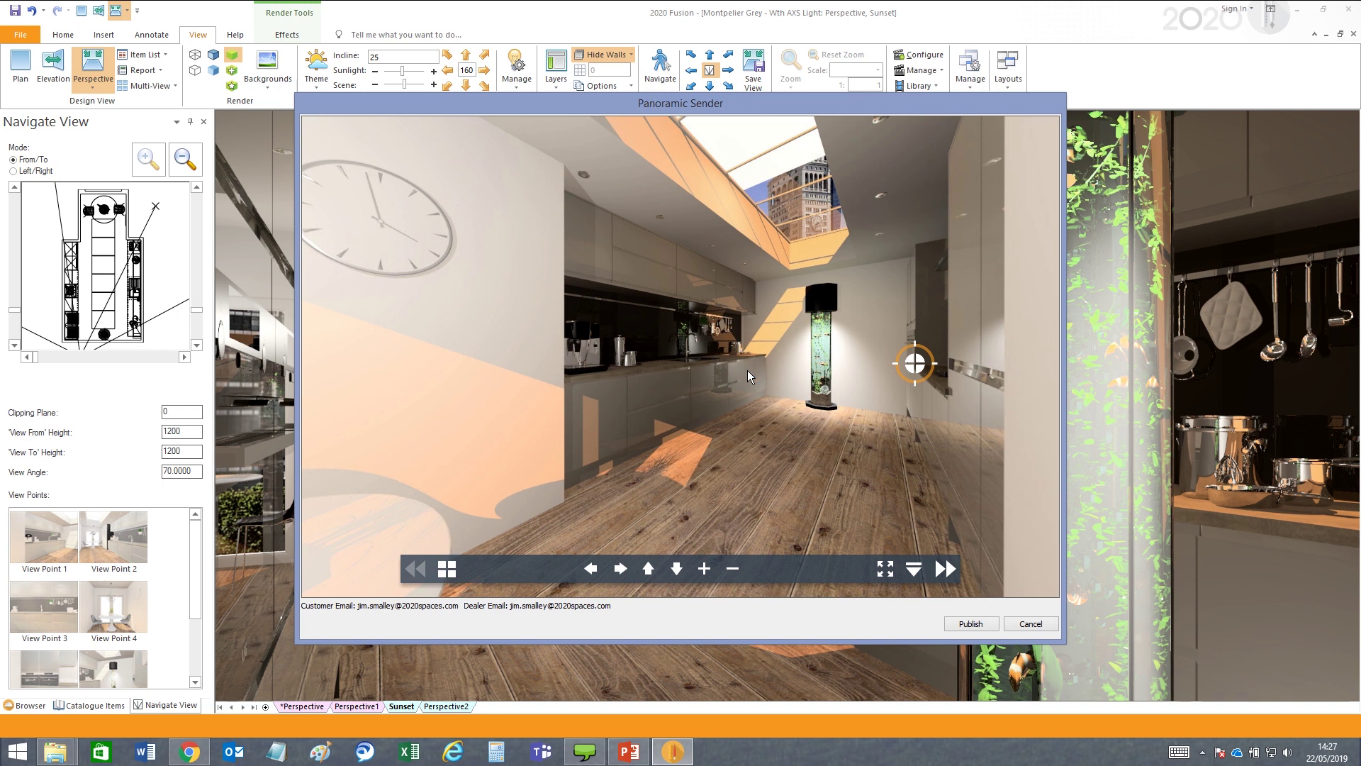
left_click(748, 371)
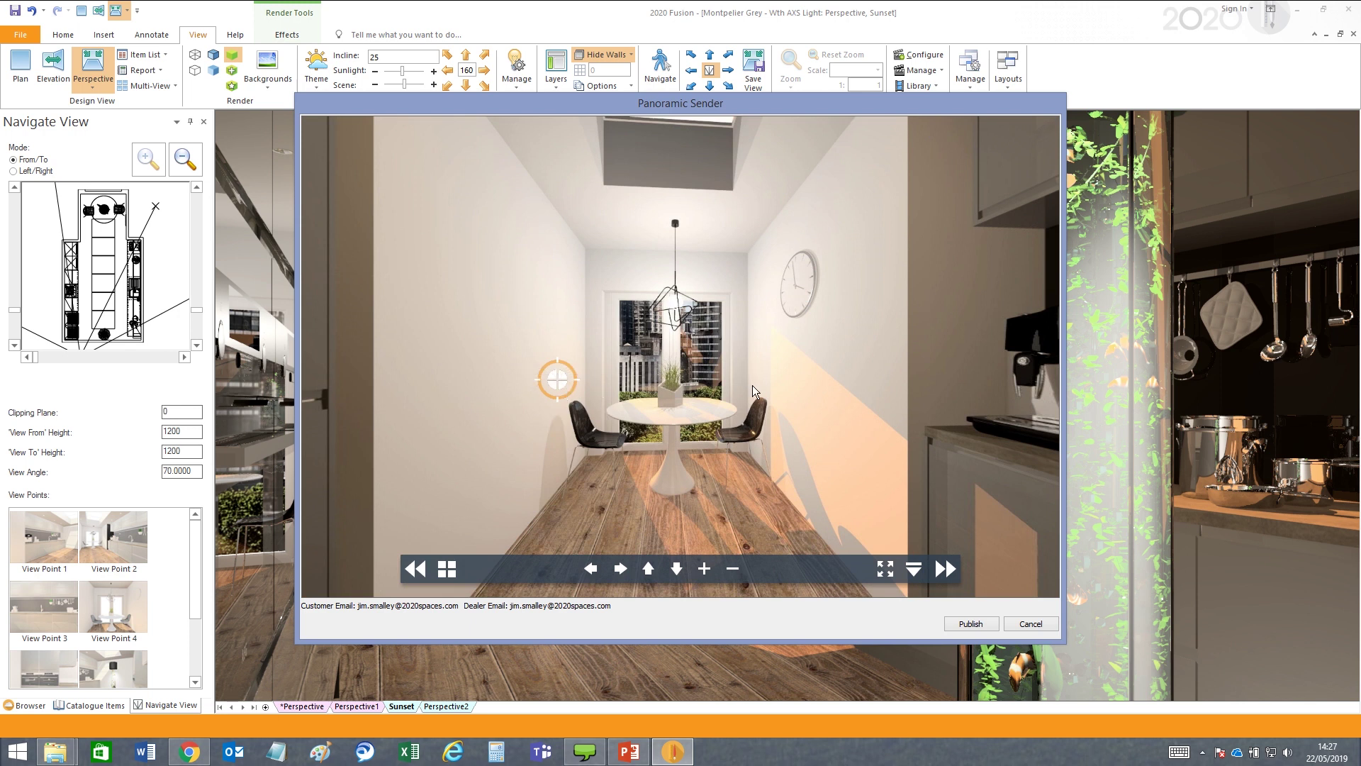
left_click_drag(749, 386, 542, 372)
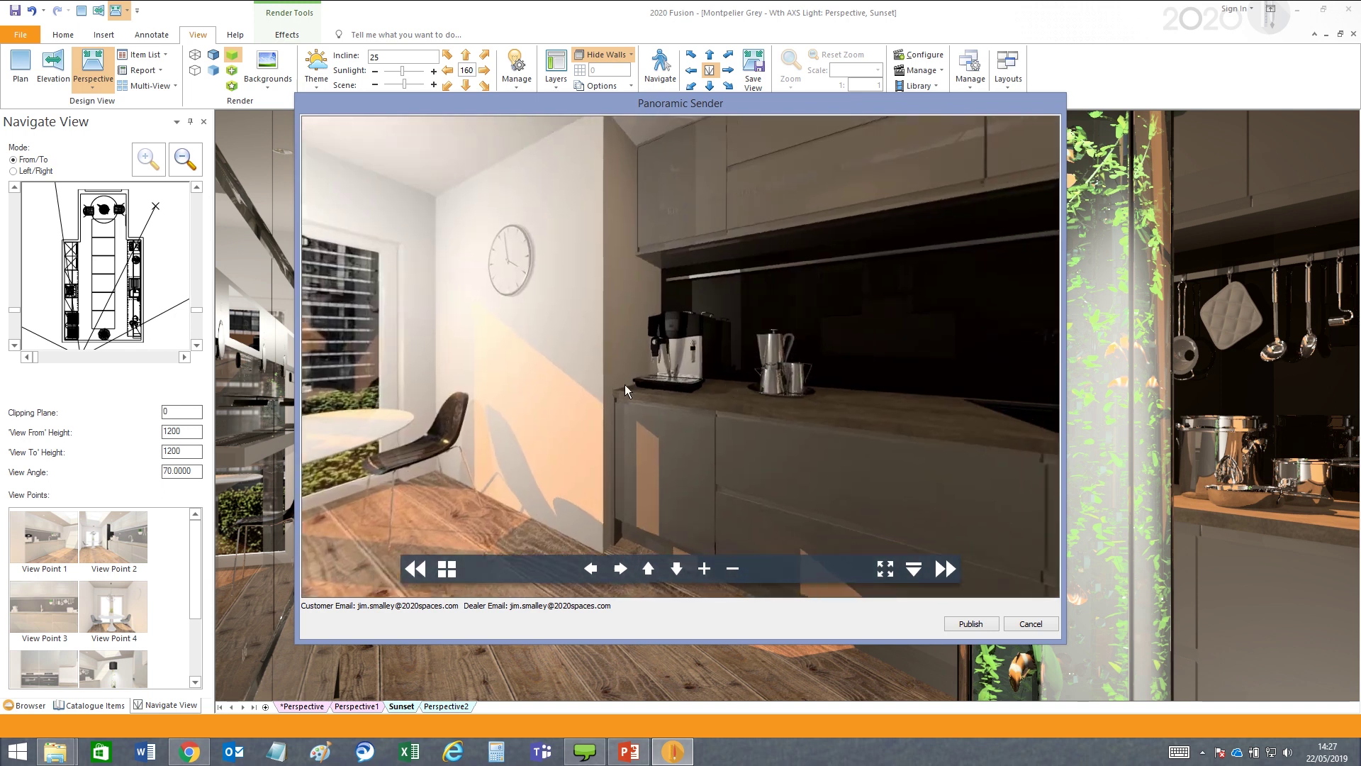
left_click_drag(624, 385, 526, 387)
left_click_drag(702, 398, 385, 444)
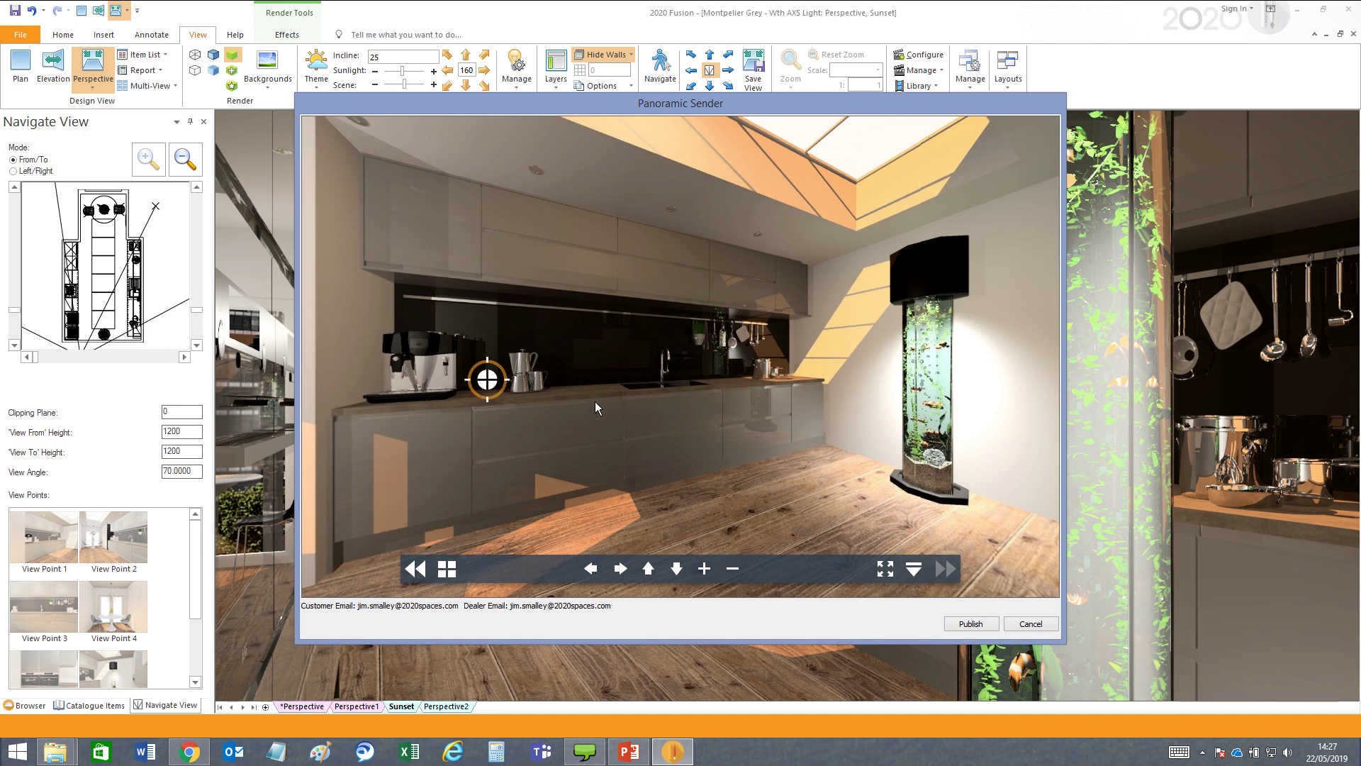
Show the panorama thumbnails and view View Point 1, View Point 4 and View Point 7 in turn
left_click(447, 571)
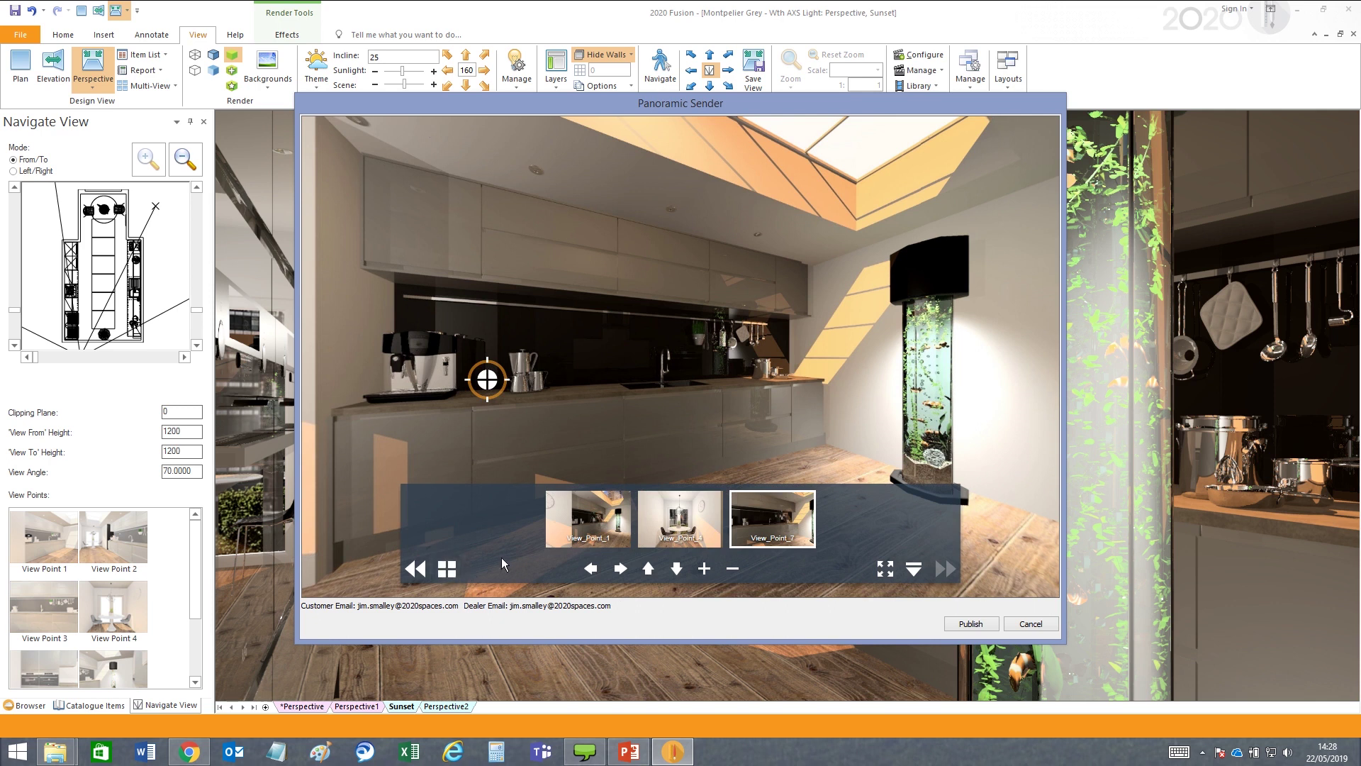
left_click(596, 537)
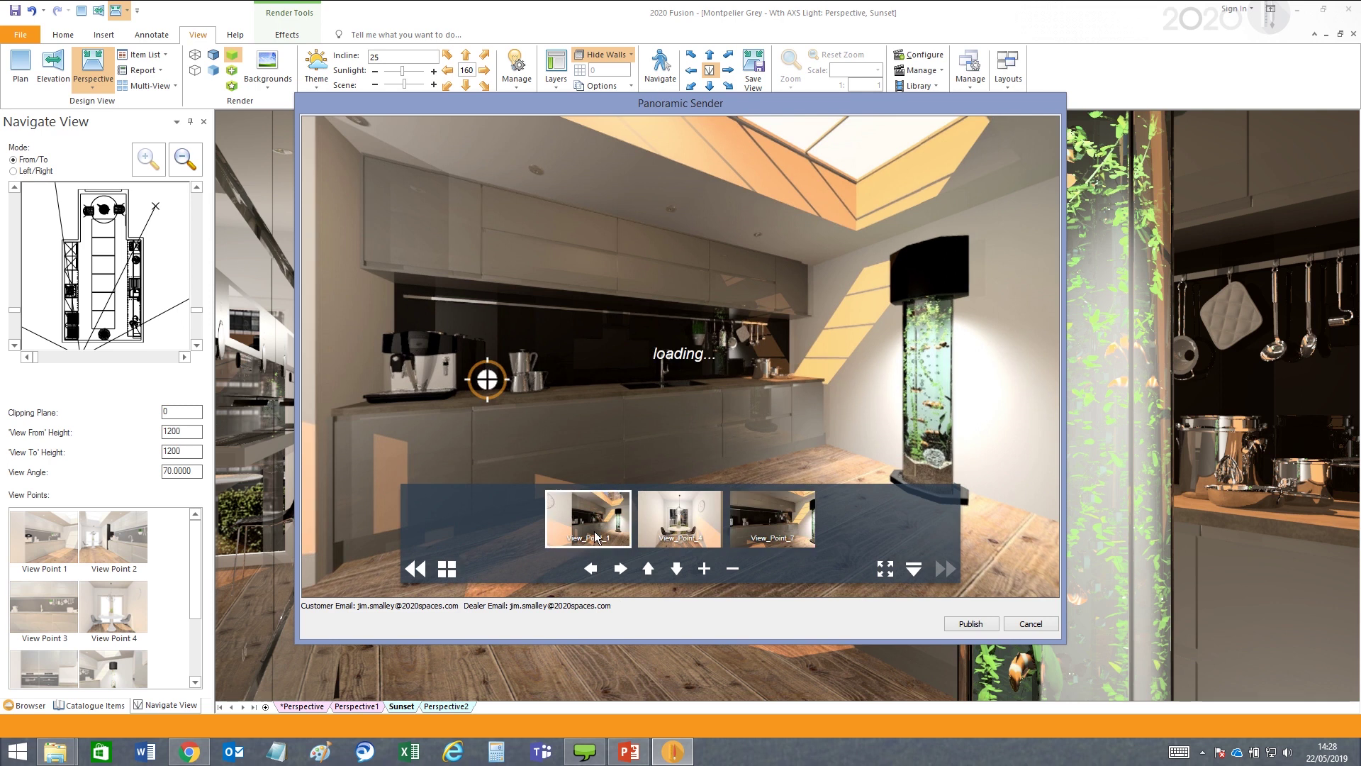
left_click(674, 529)
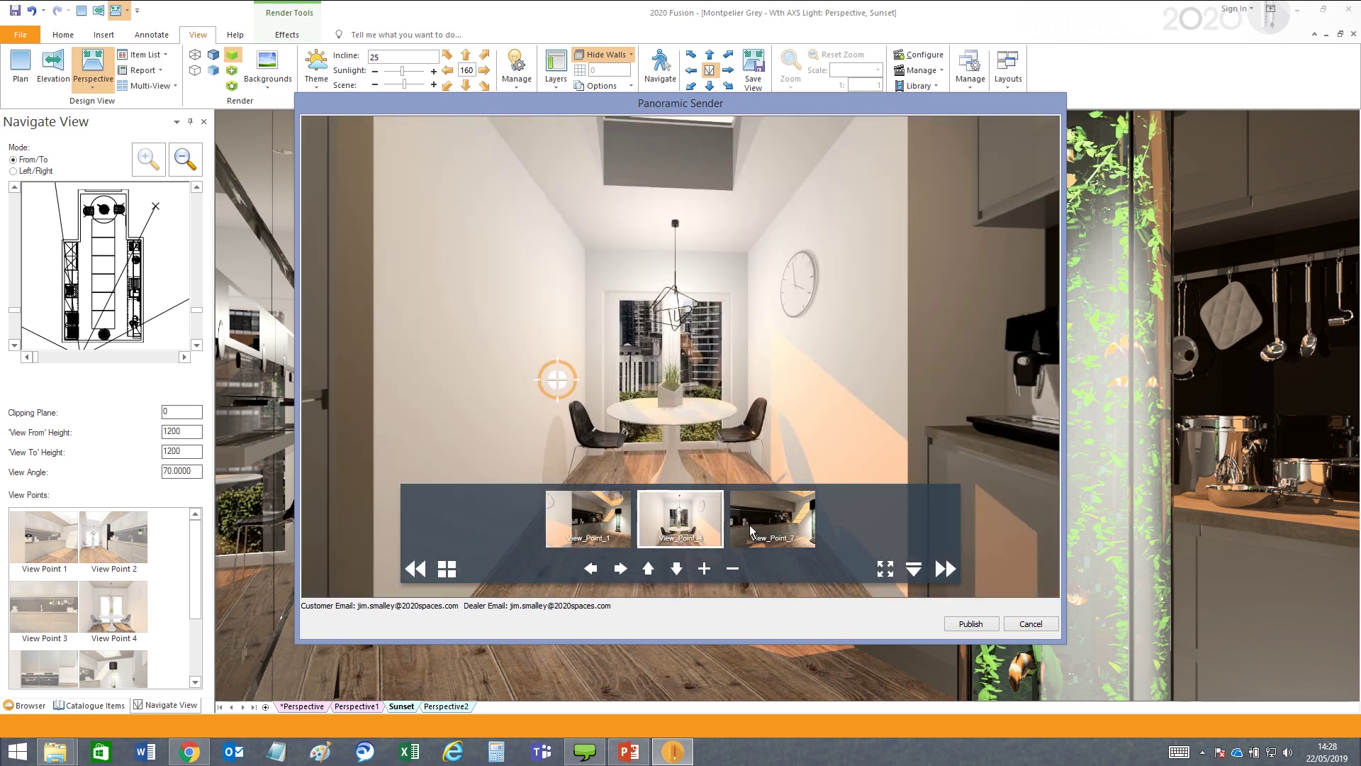
left_click(750, 525)
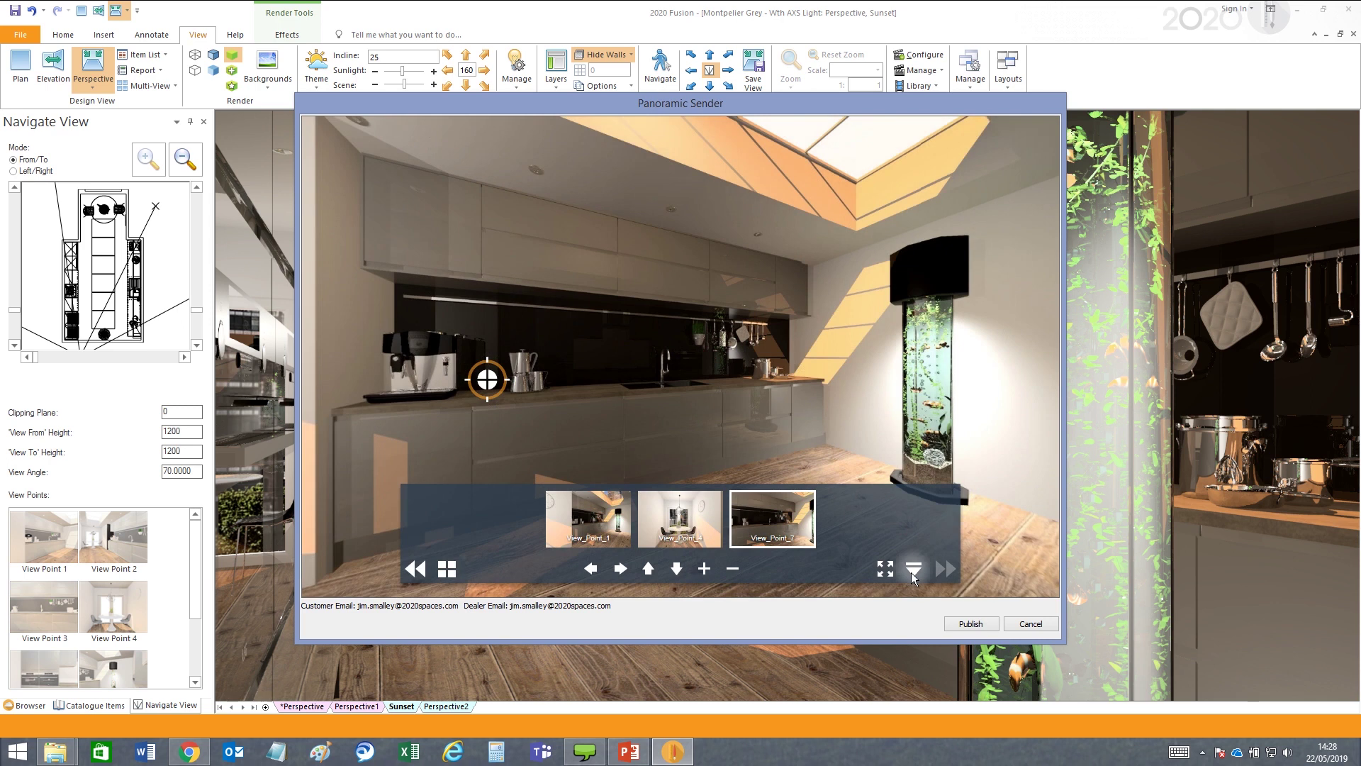
Hide the panorama's control bar, step through the view points without it, restore the bar and advance to View Point 4
left_click(915, 570)
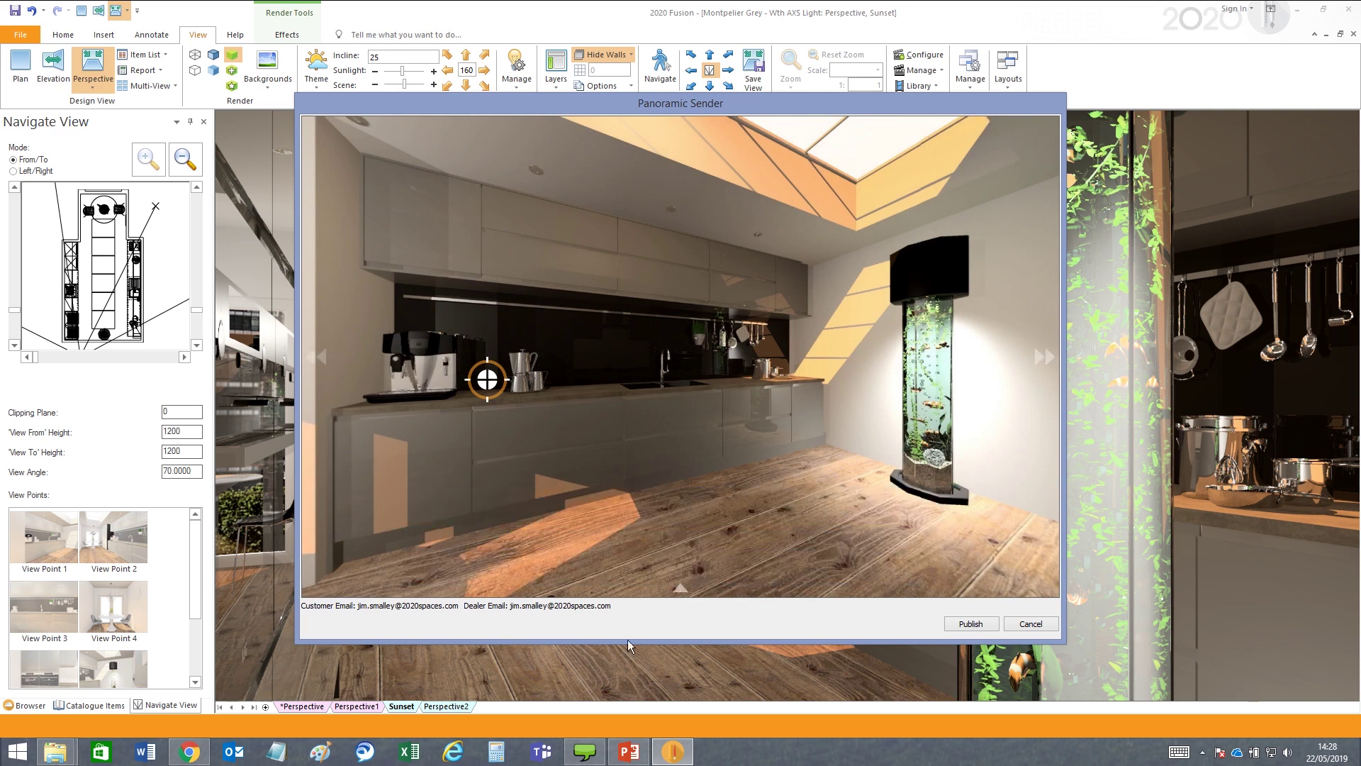
left_click(1041, 357)
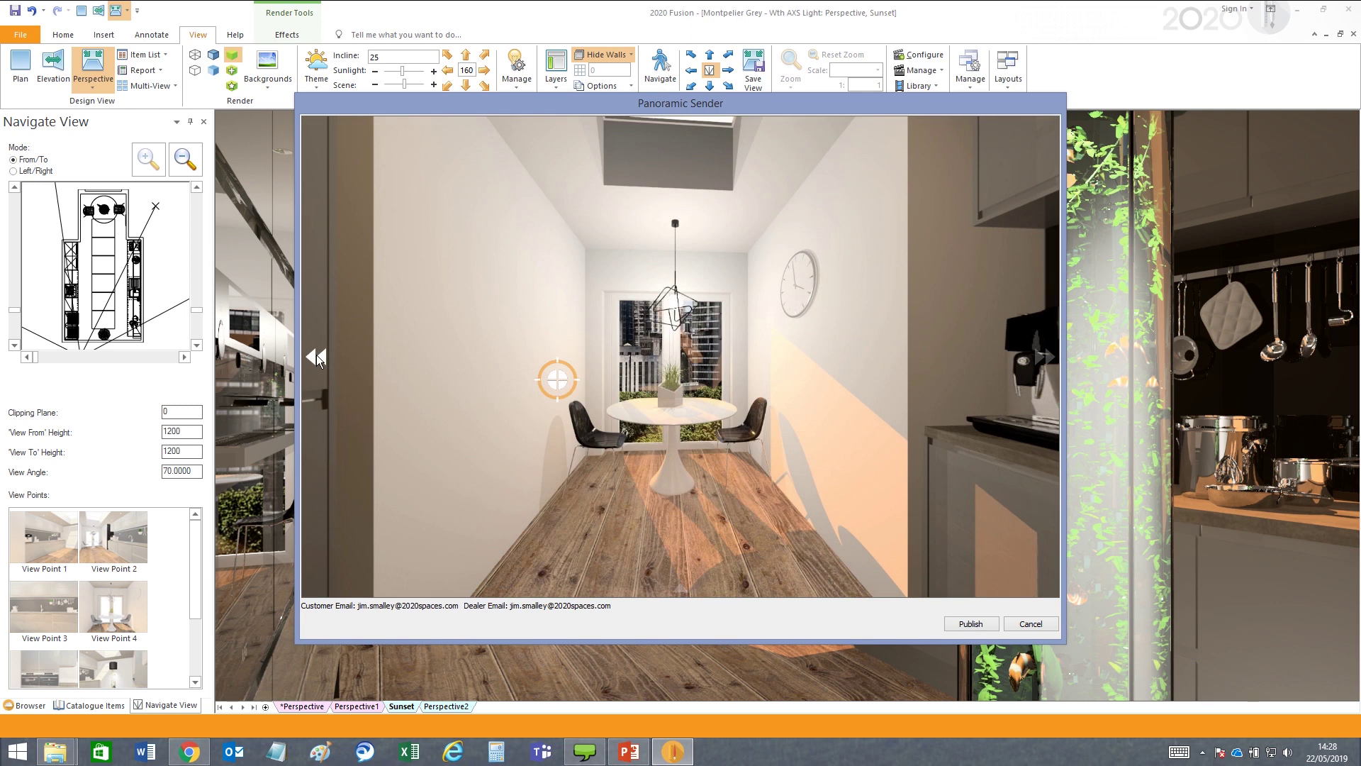
left_click(316, 354)
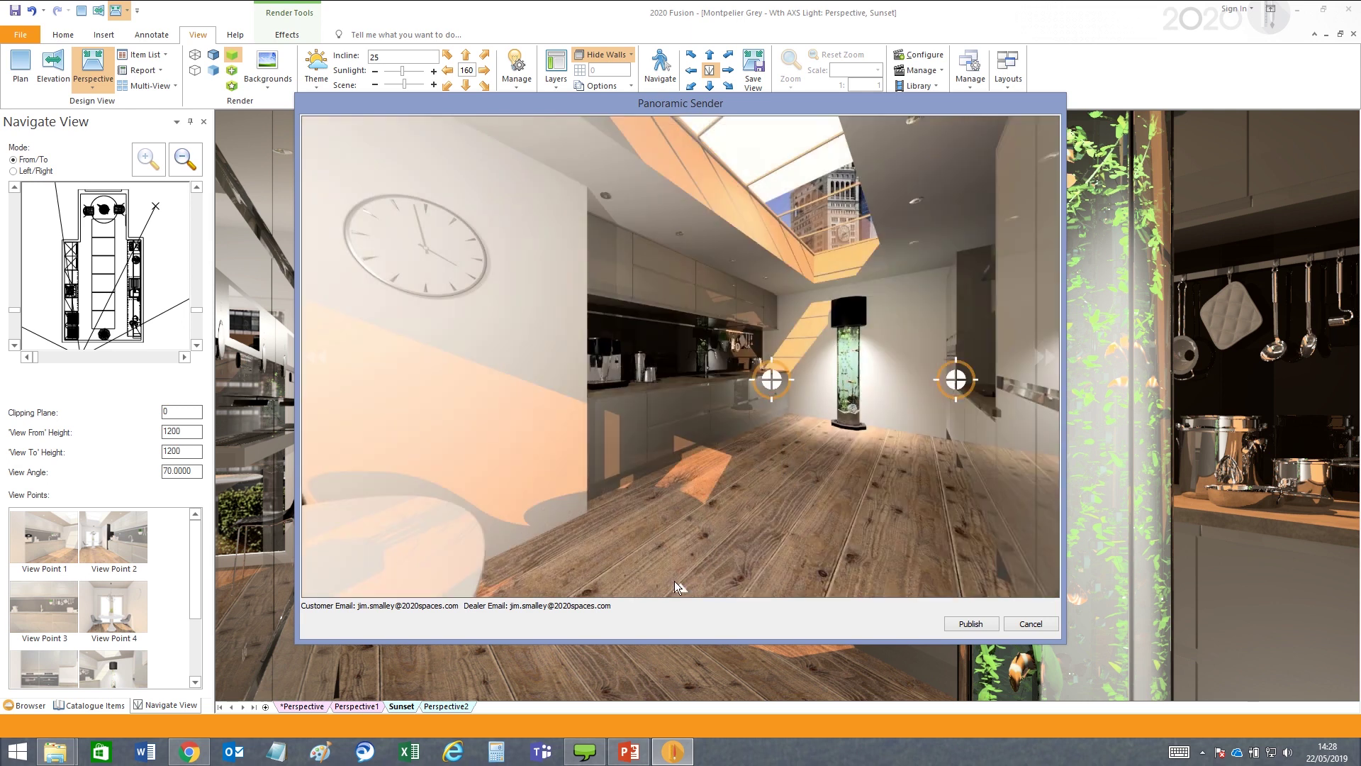
mouse_move(674, 581)
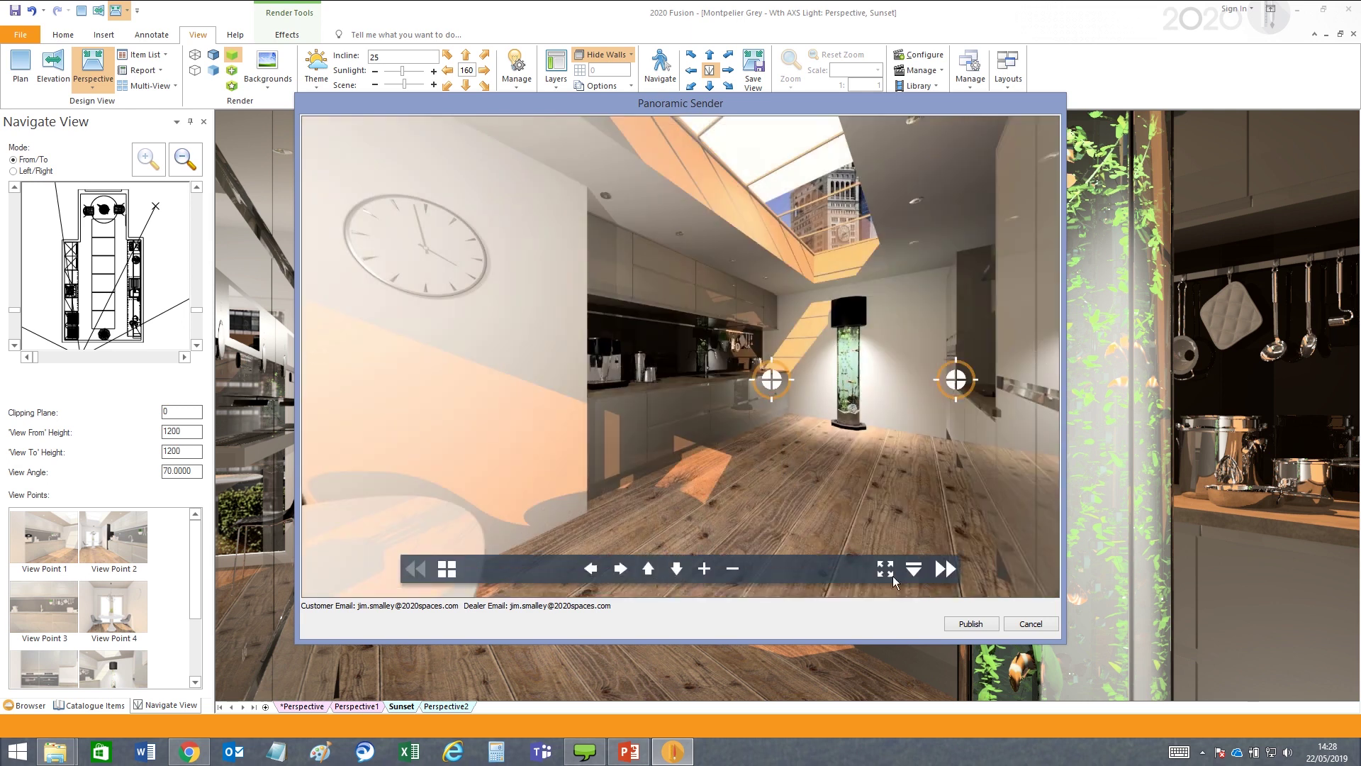
left_click(943, 570)
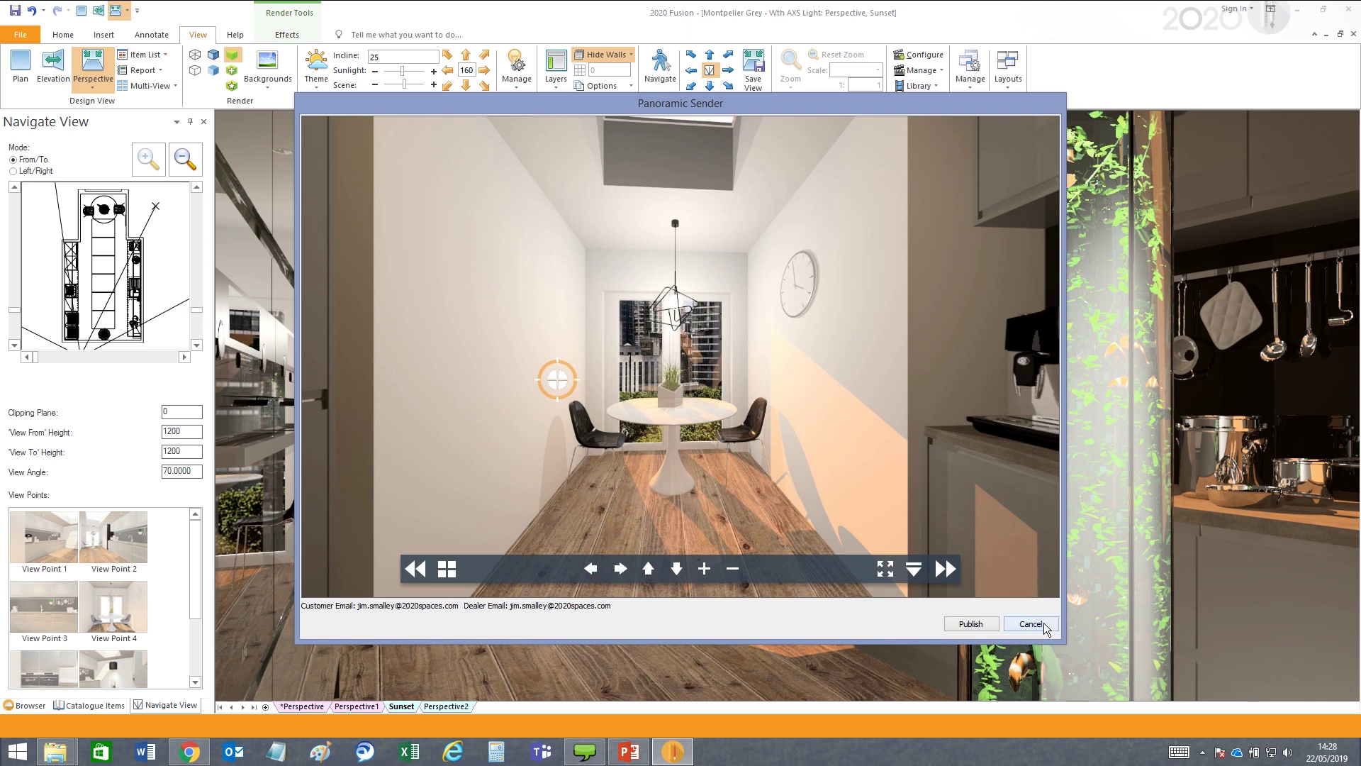
Switch to Chrome and look around the published grey island kitchen on the page "A 360° Panoramic View from 2020"
left_click(205, 756)
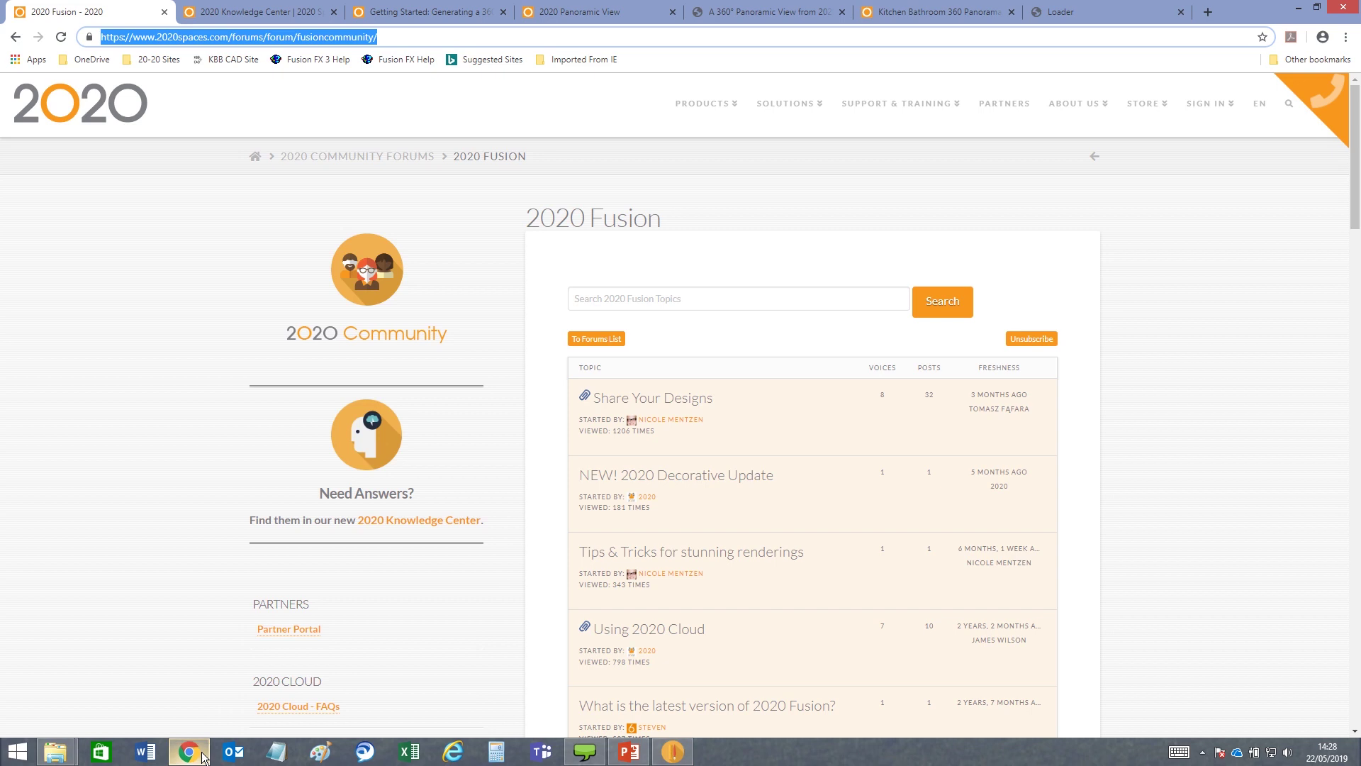
left_click(758, 20)
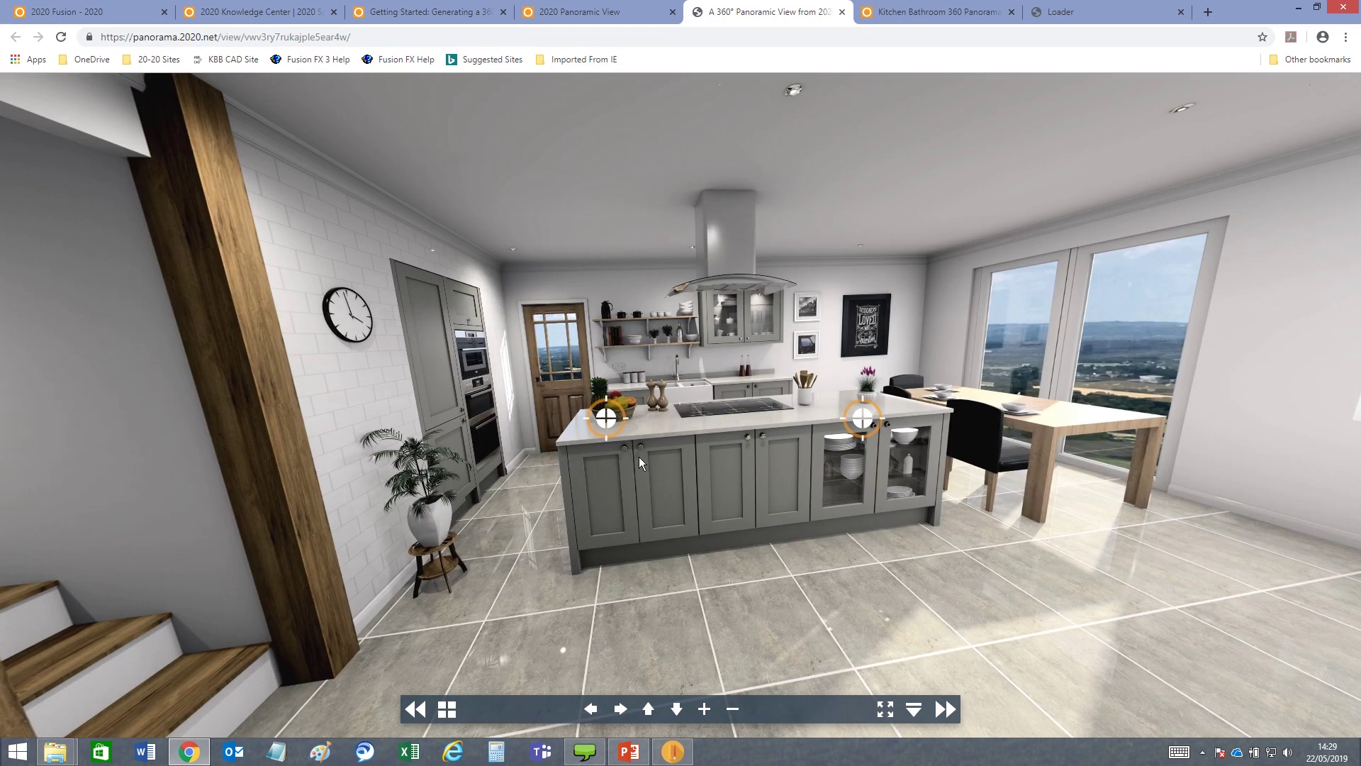
left_click_drag(639, 457, 591, 457)
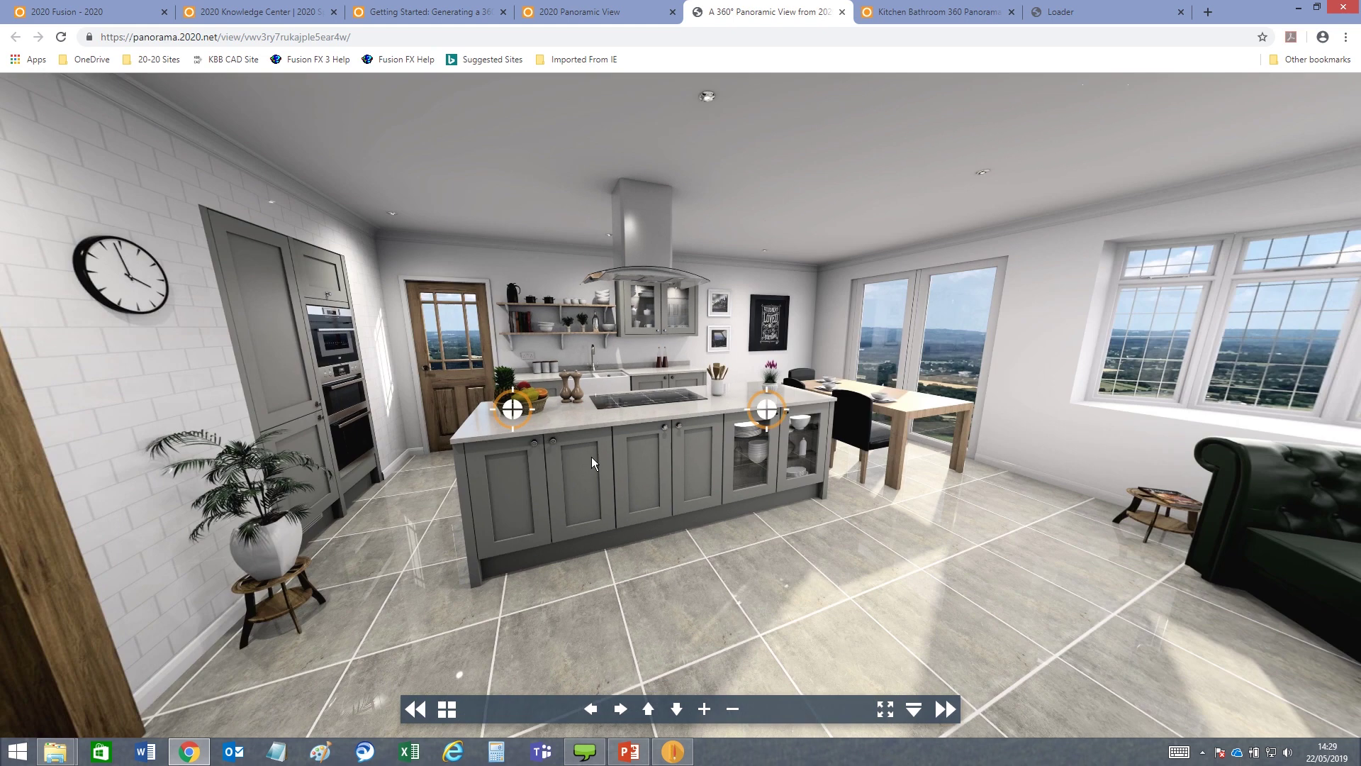
left_click_drag(838, 468, 795, 469)
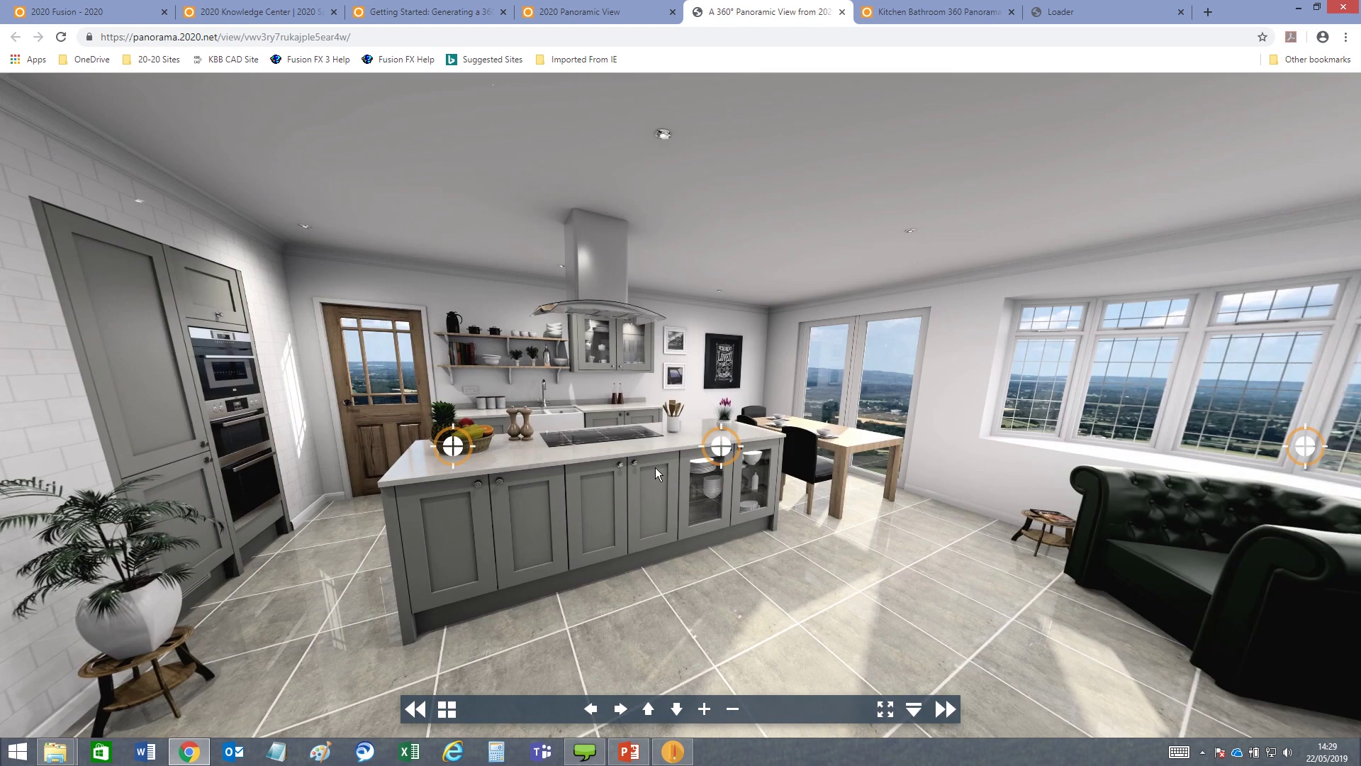
left_click_drag(655, 466, 679, 496)
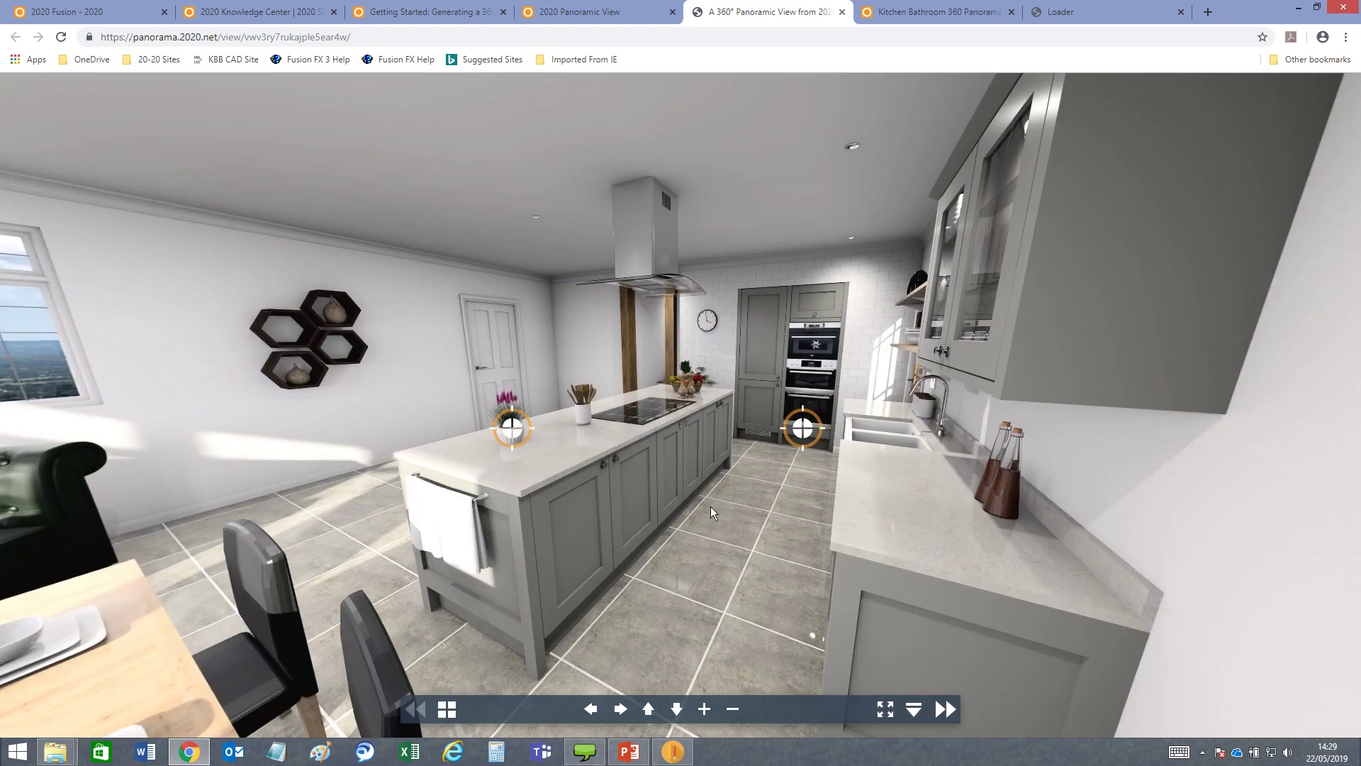
left_click_drag(710, 507, 895, 513)
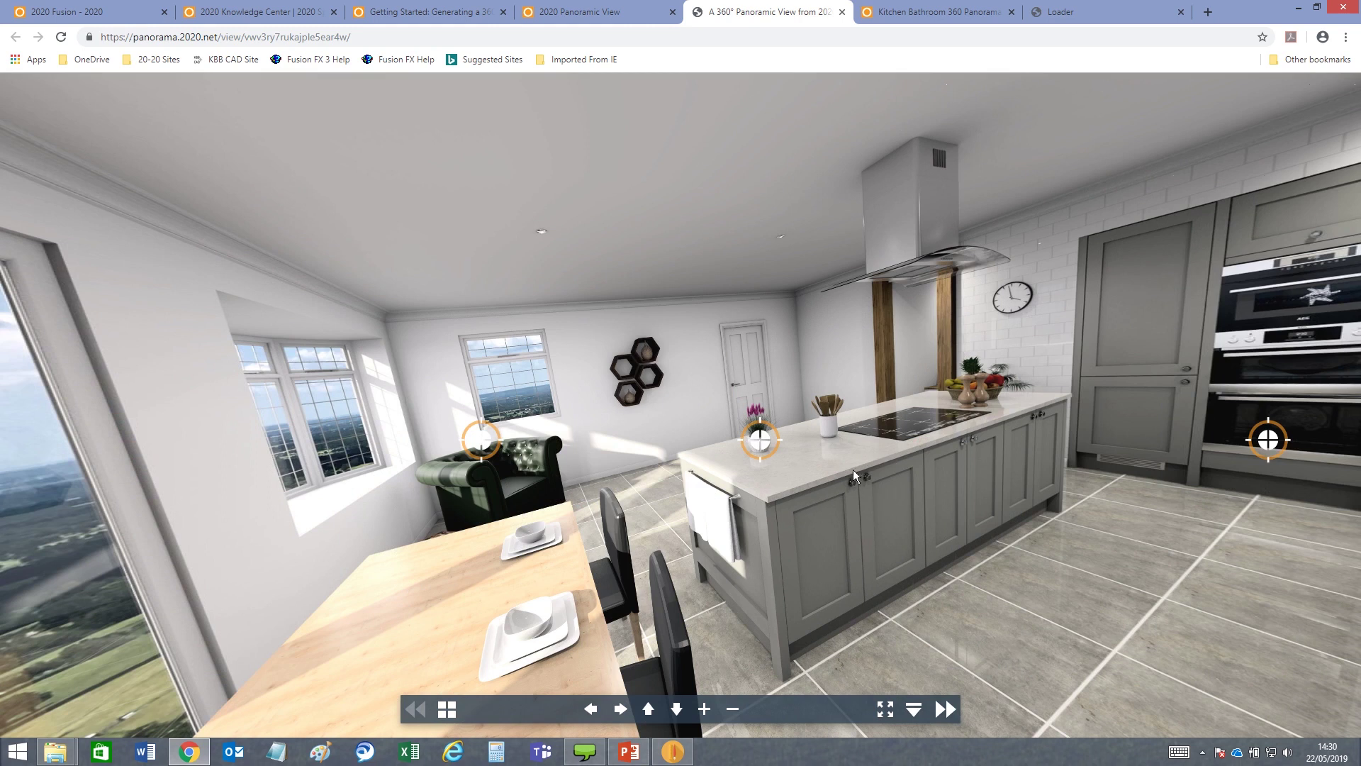
Switch back to 2020 Fusion, dismiss the panorama preview and configuration without publishing, and display the plan view
left_click_drag(875, 482, 818, 505)
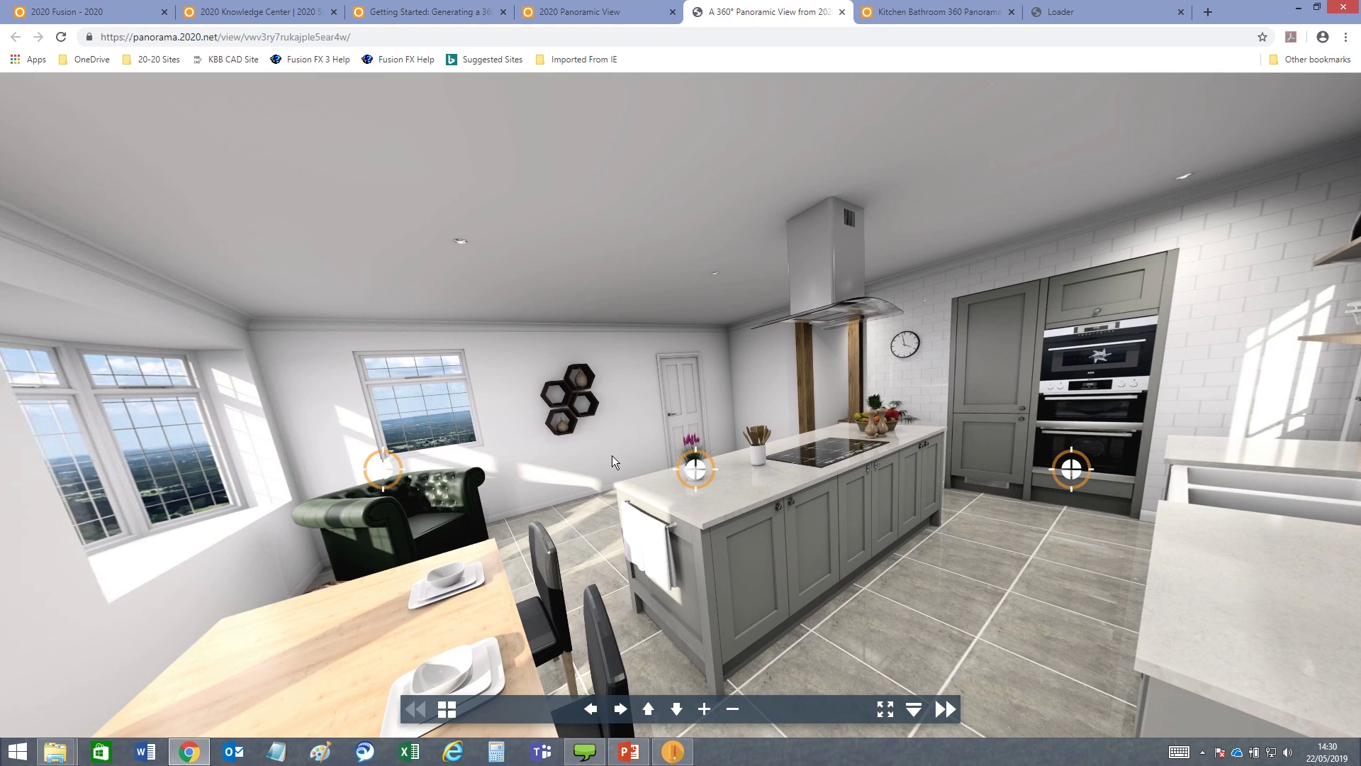
left_click(1301, 10)
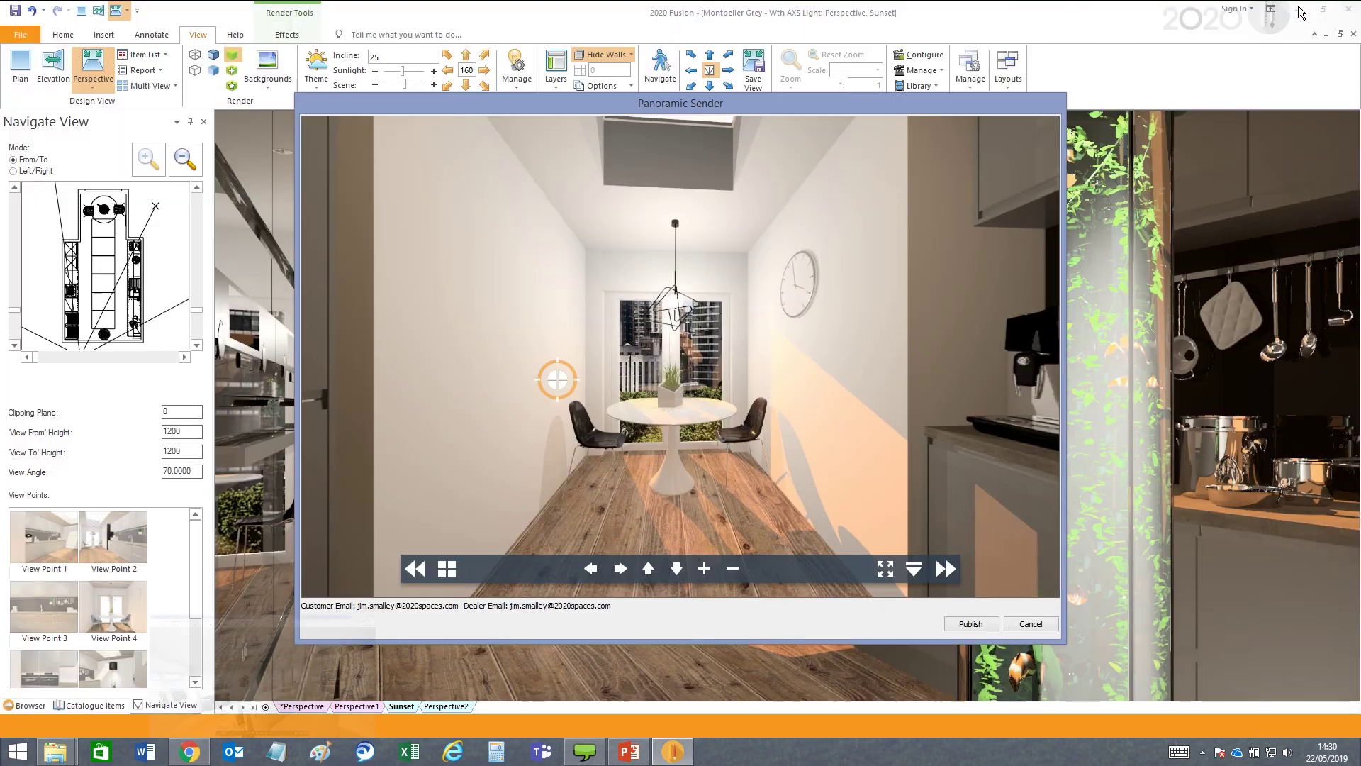
left_click(1031, 624)
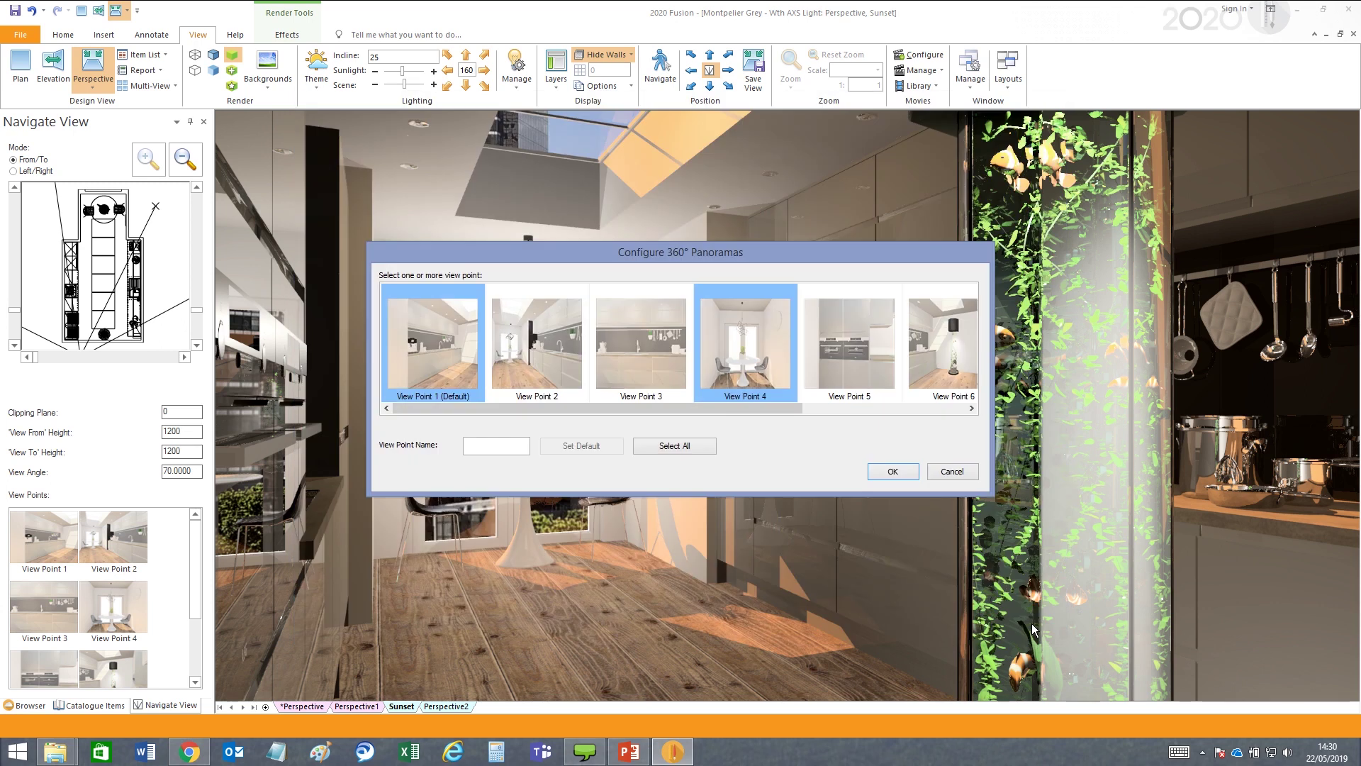
left_click(940, 475)
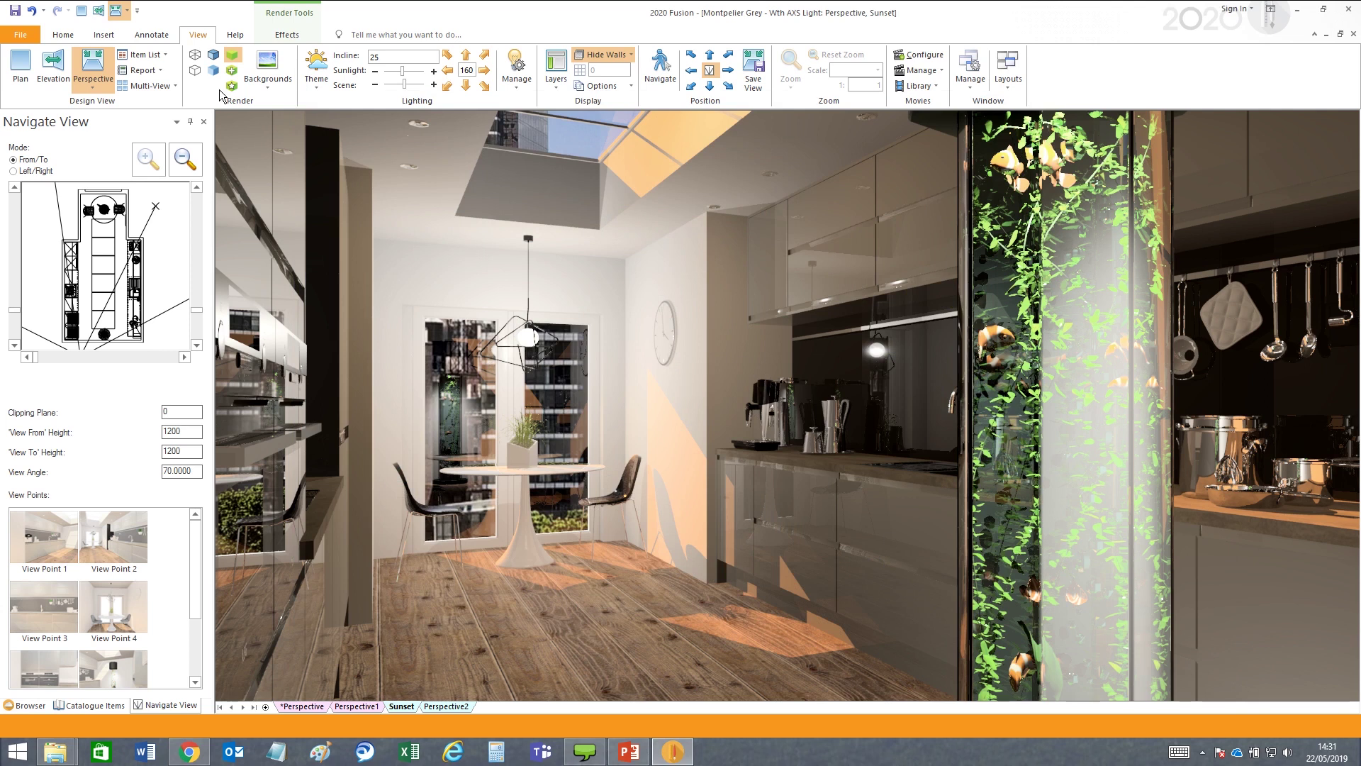
left_click(17, 71)
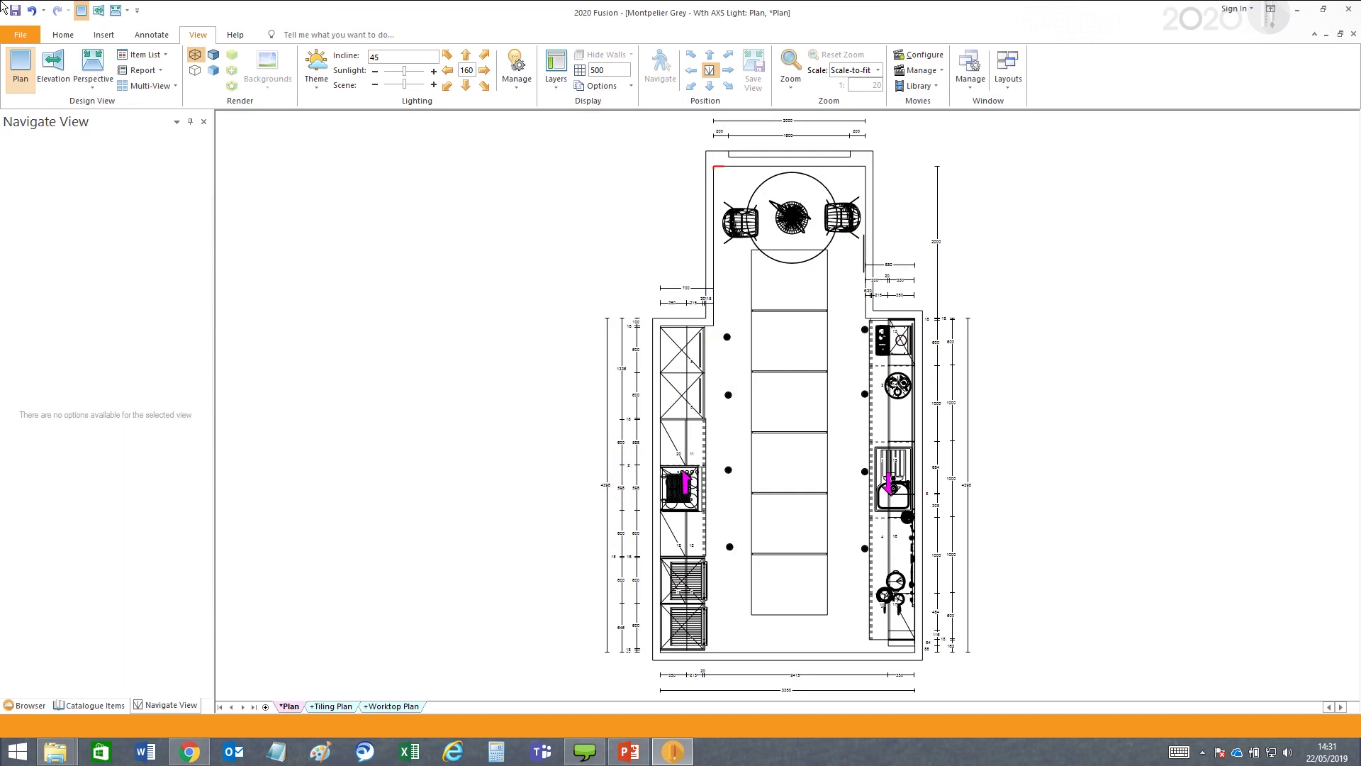
Examine the plan's dimension text at 1:20 scale and at closer zoom levels, and return the plan to Scale-to-fit
left_click(878, 71)
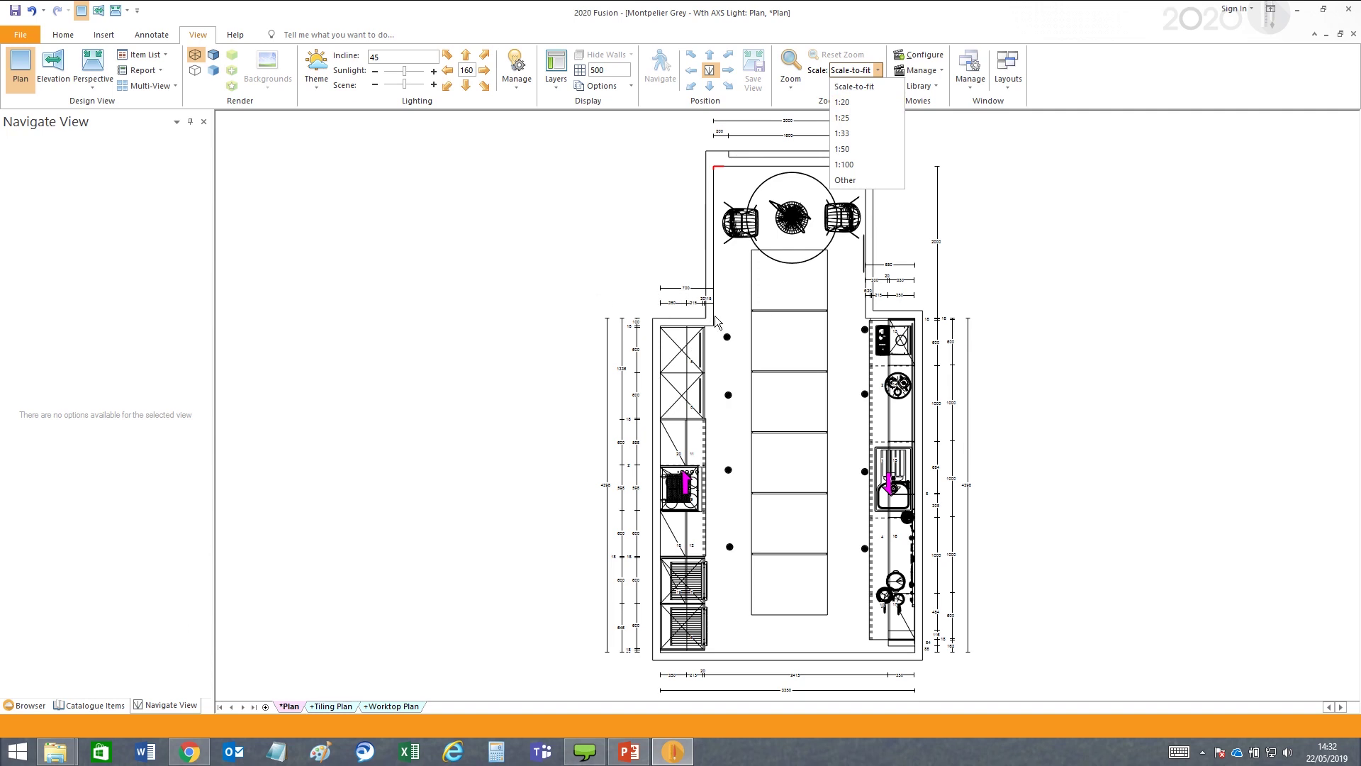
left_click(854, 101)
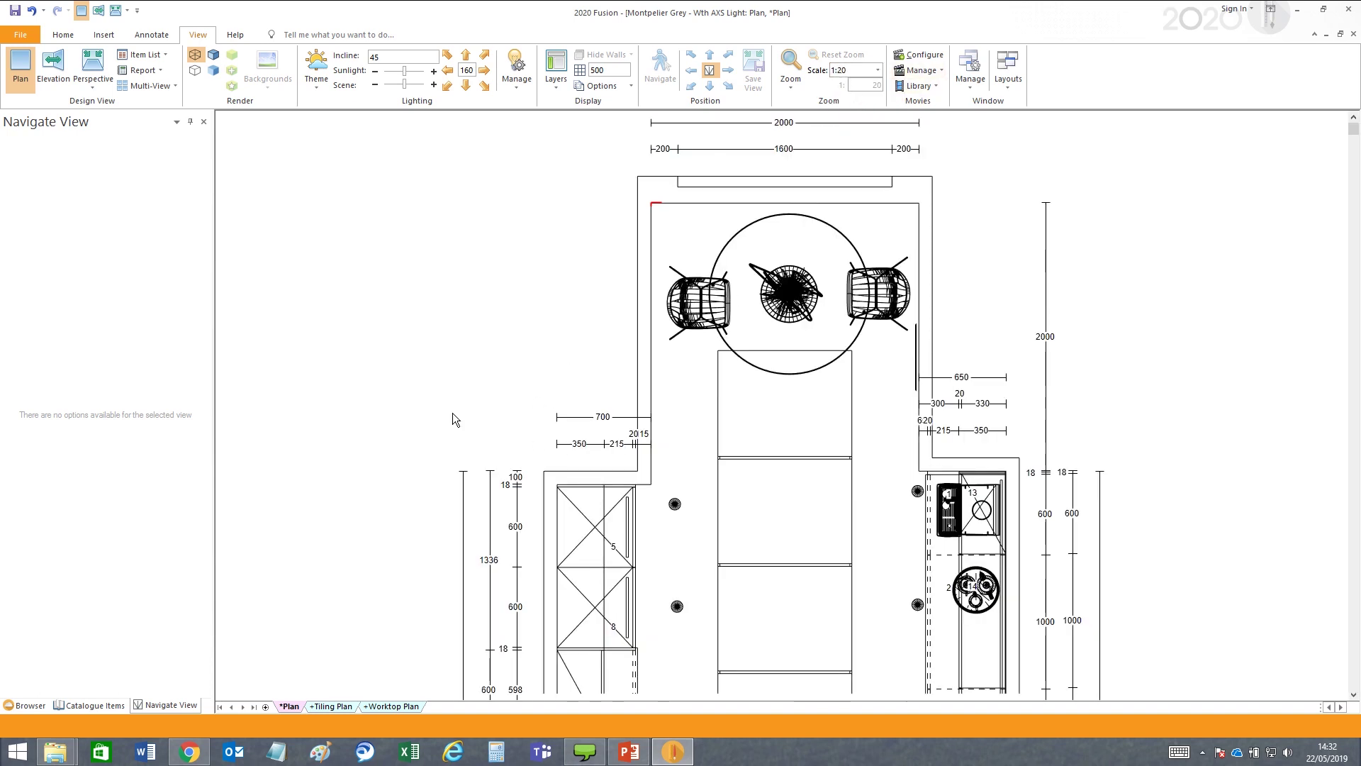
scroll(583, 435, "up", 3)
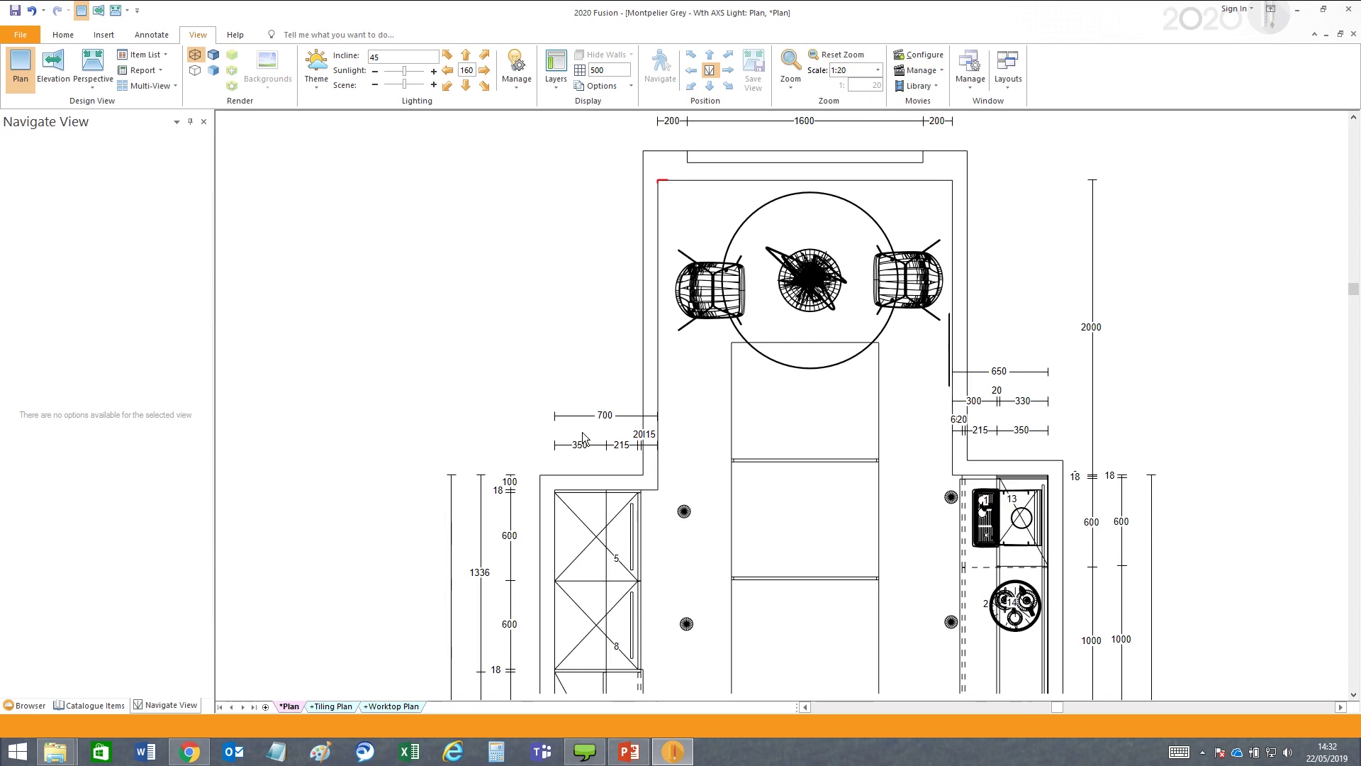
scroll(583, 436, "up", 2)
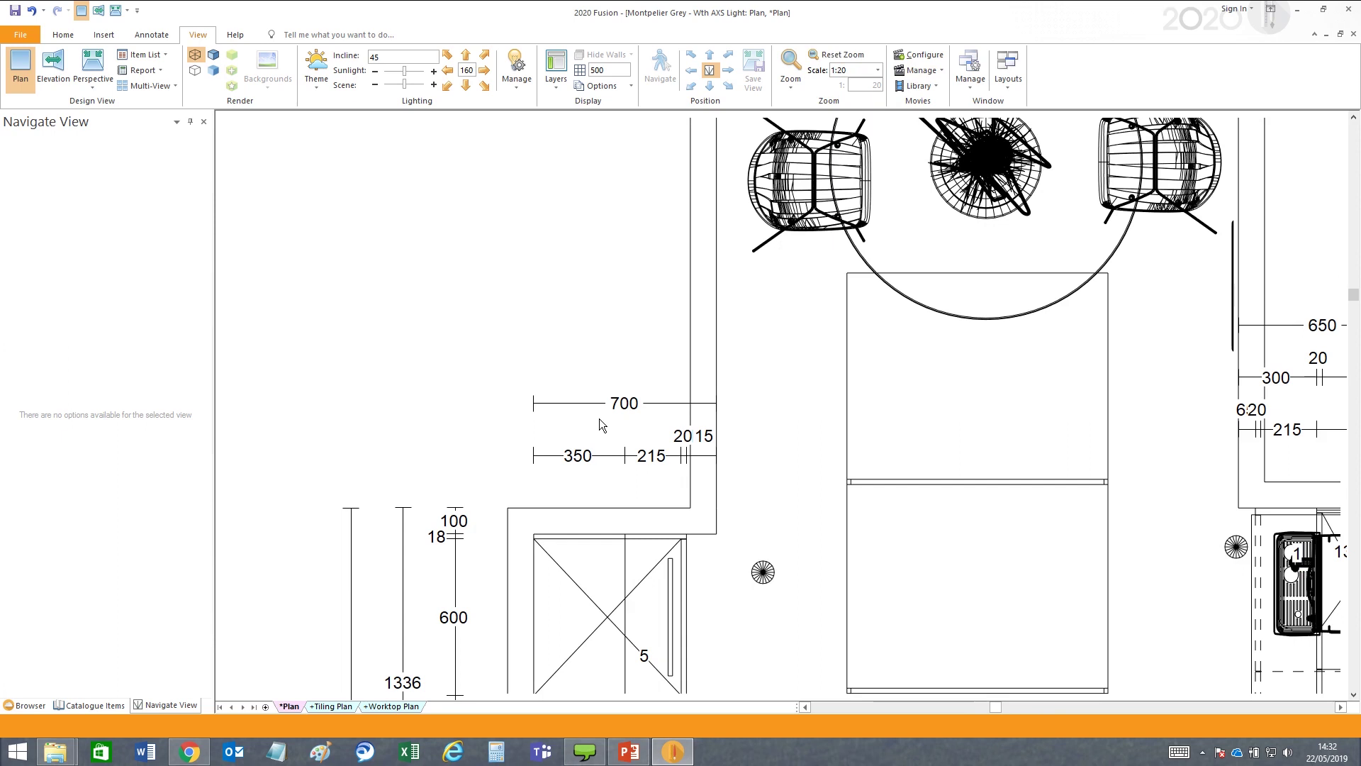
scroll(600, 420, "up", 2)
scroll(600, 420, "up", 2)
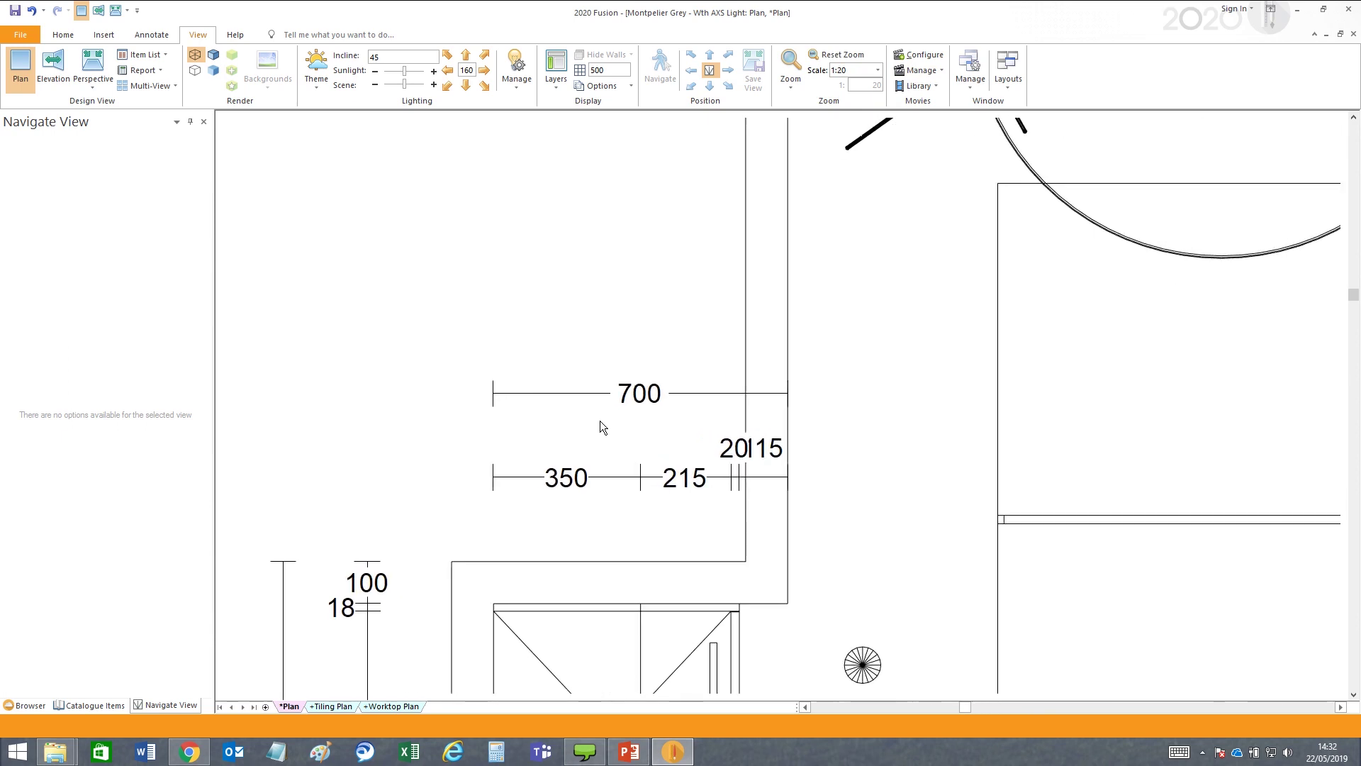
scroll(600, 426, "down", 3)
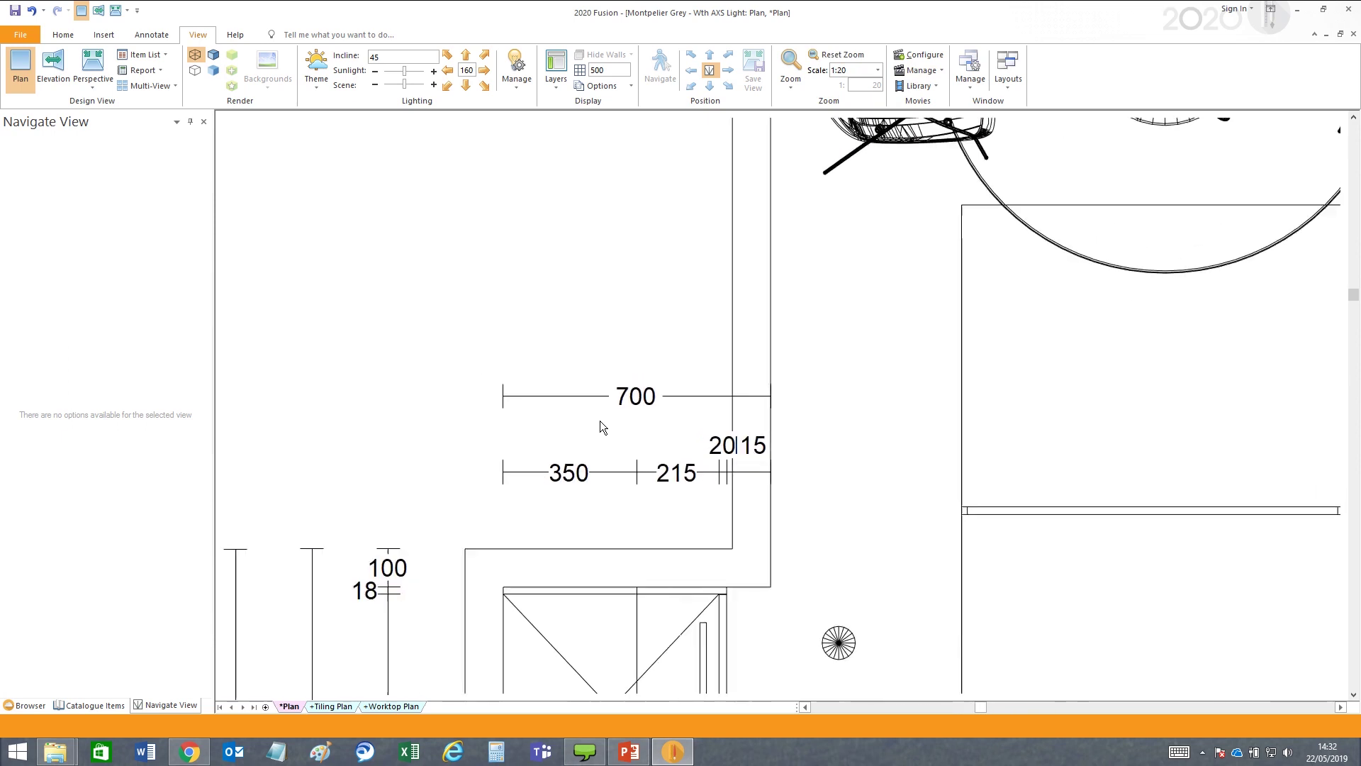
scroll(600, 421, "down", 1)
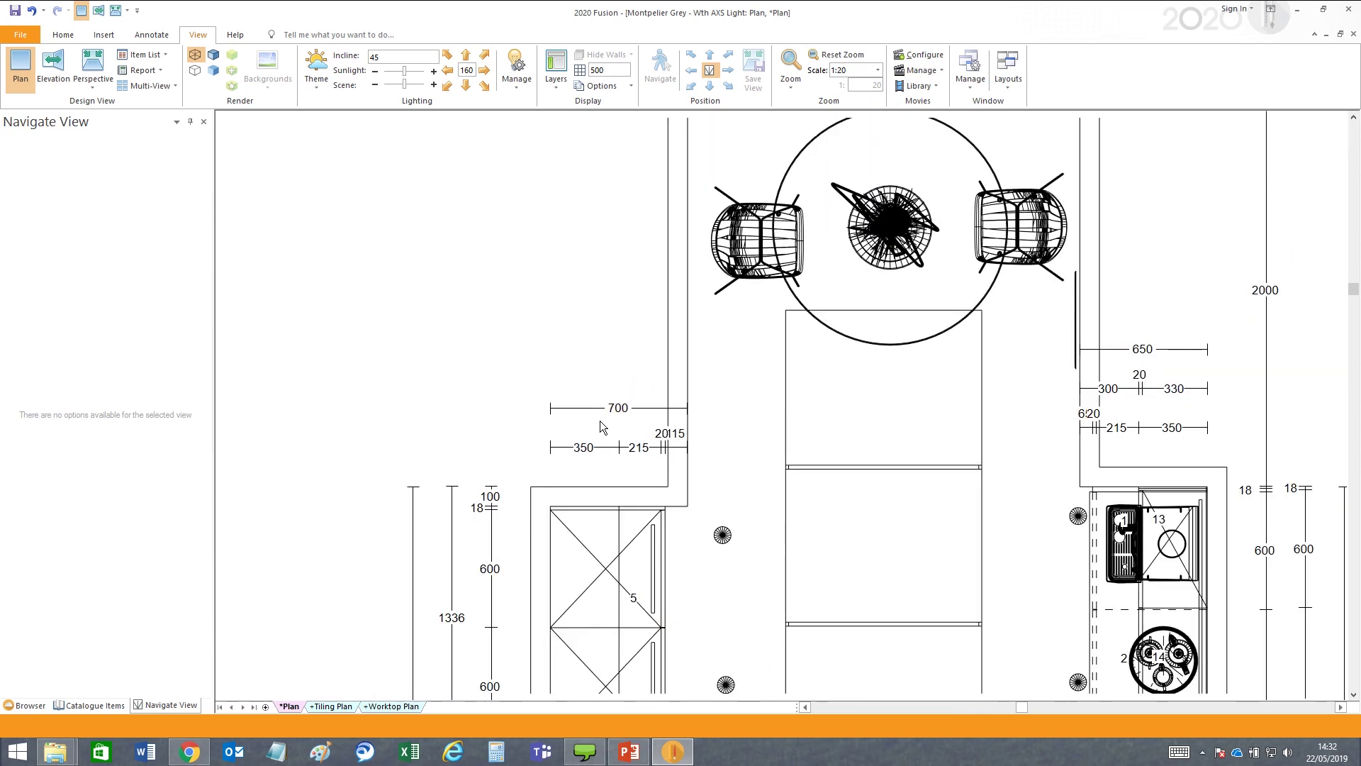
scroll(600, 422, "down", 3)
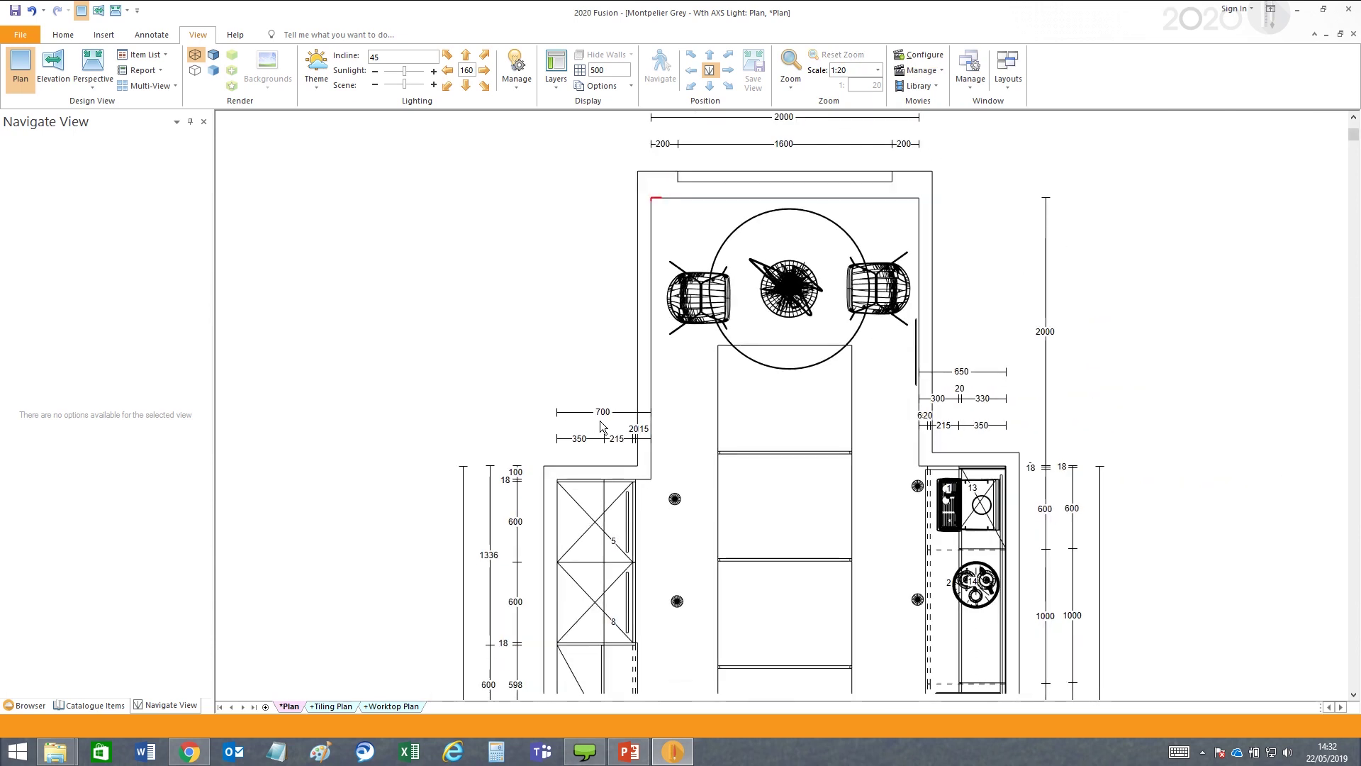
left_click(877, 72)
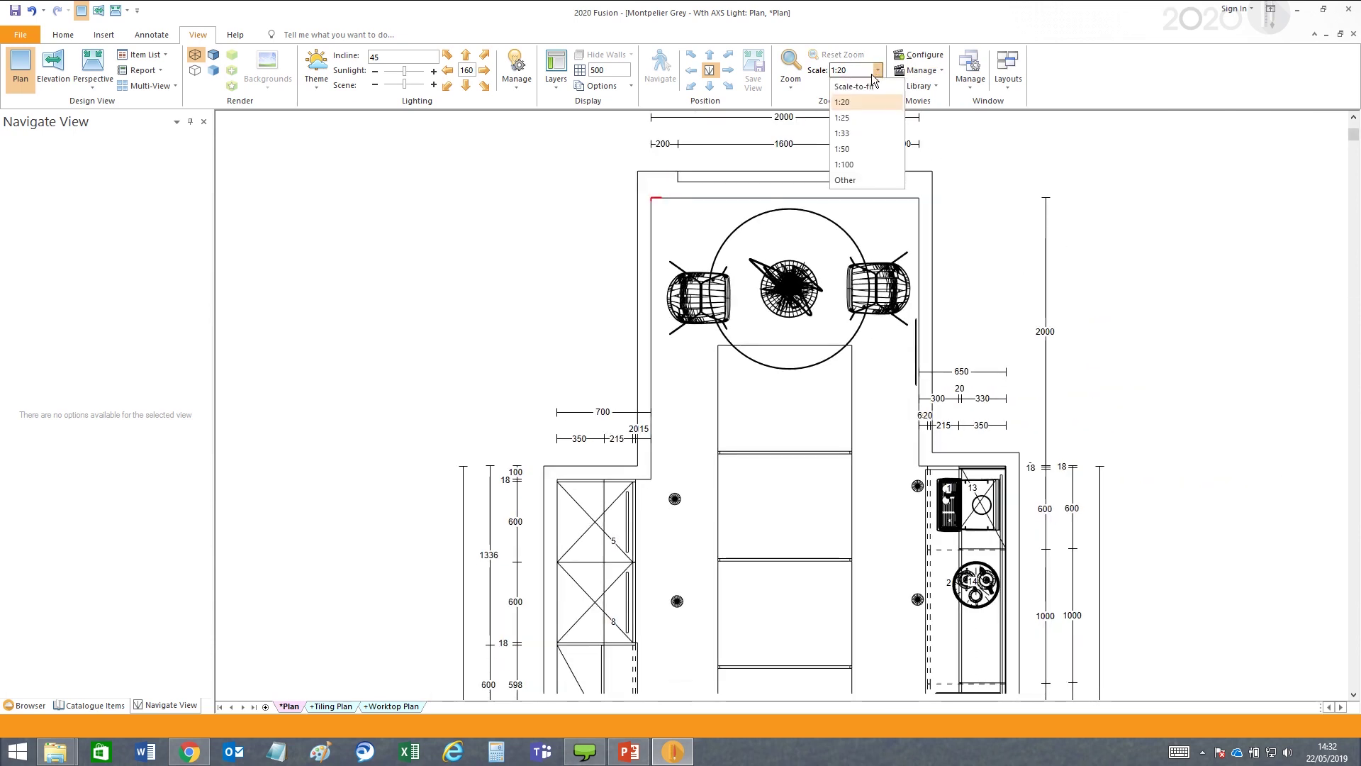
left_click(870, 89)
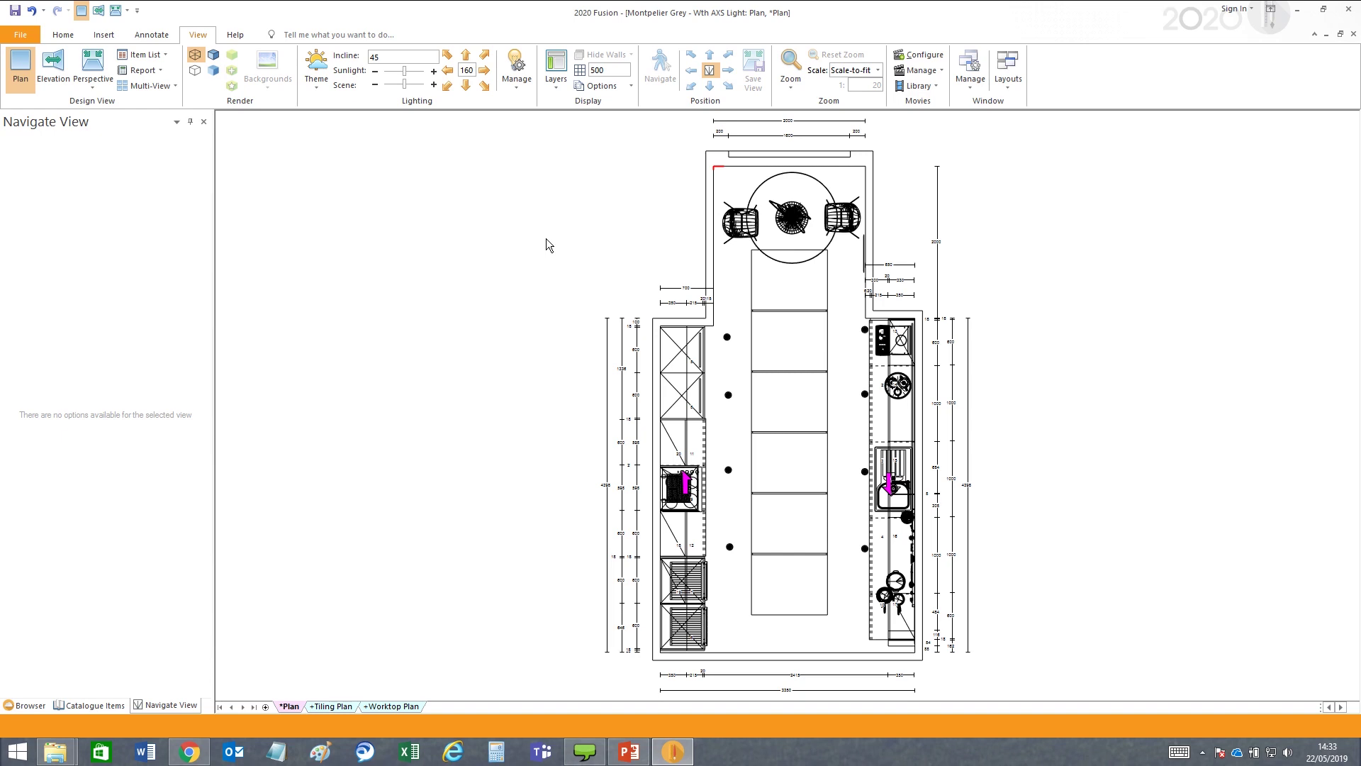
Review the default Dimensioning settings, including the dimension font, in the program options and close them without changes
left_click(19, 34)
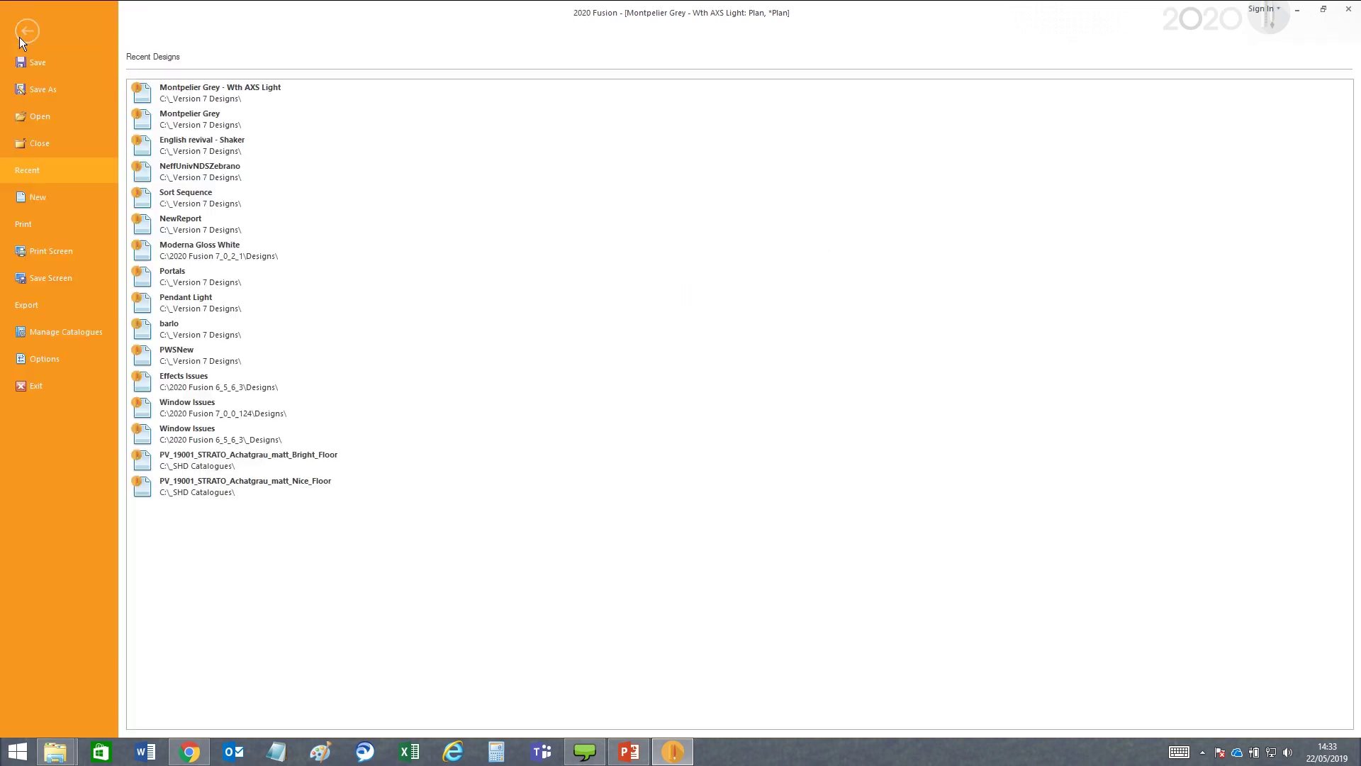
left_click(45, 360)
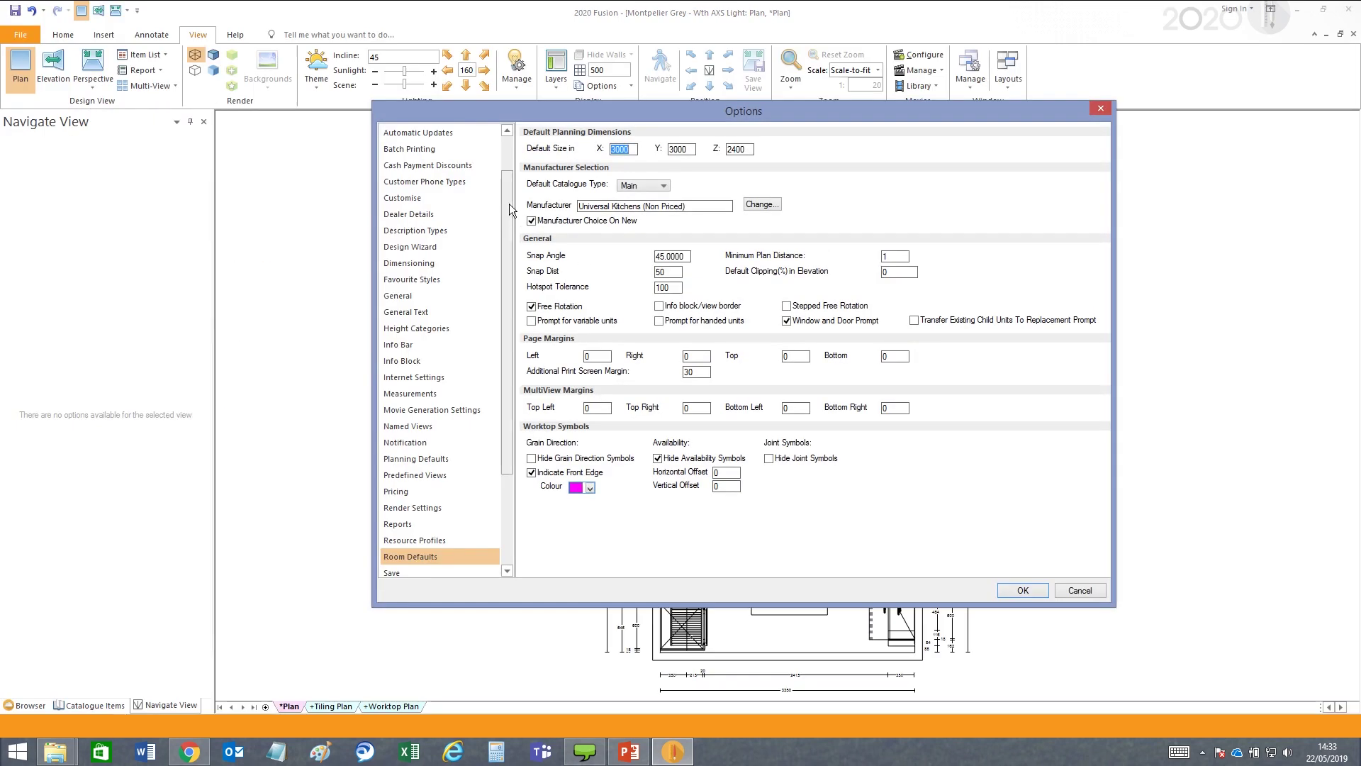
scroll(509, 203, "up", 1)
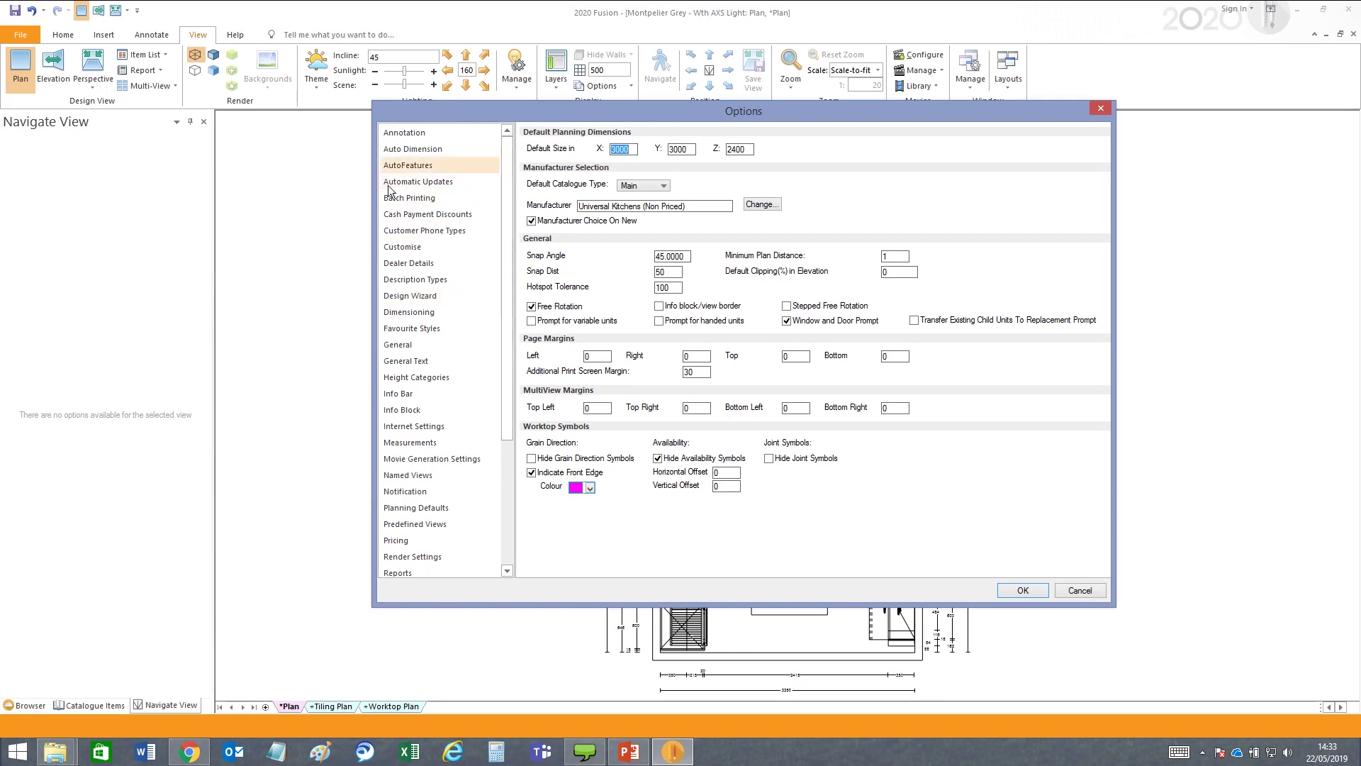
left_click(416, 314)
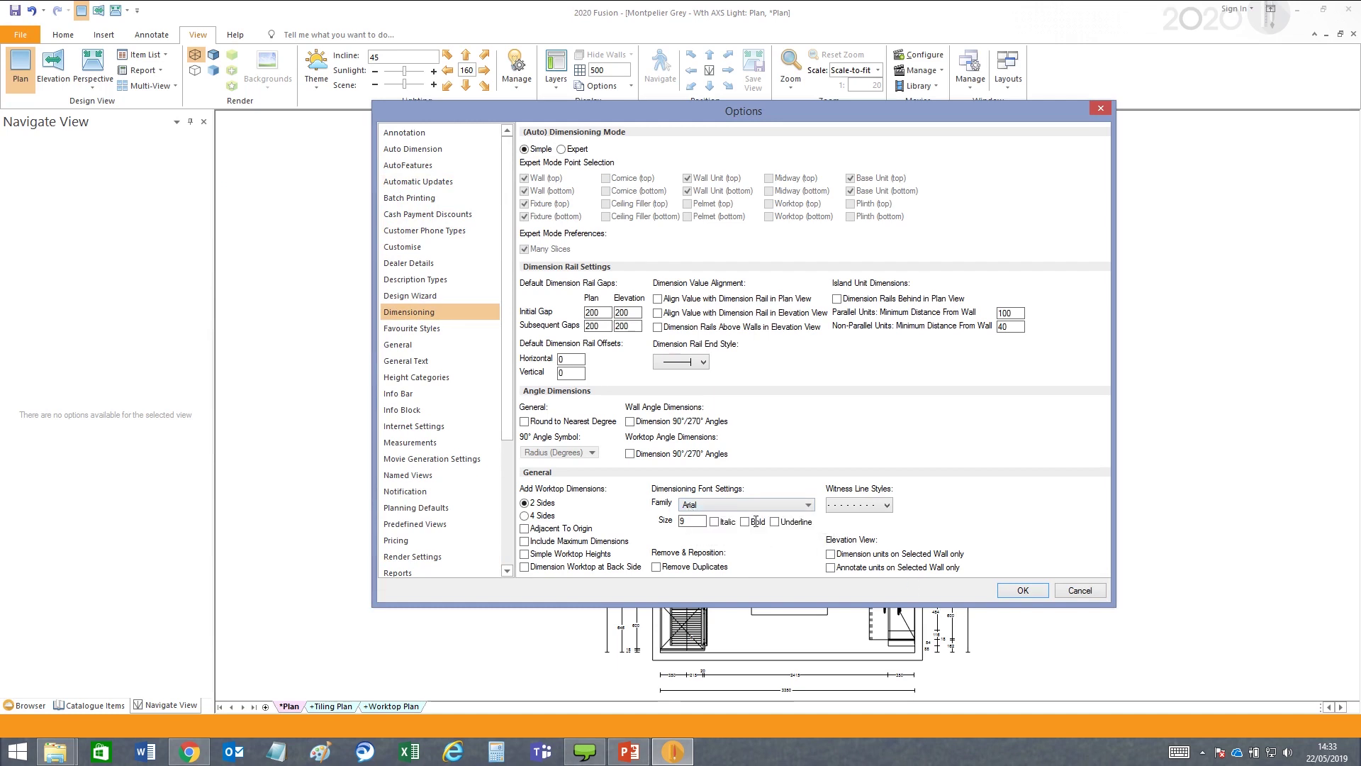
left_click(1080, 590)
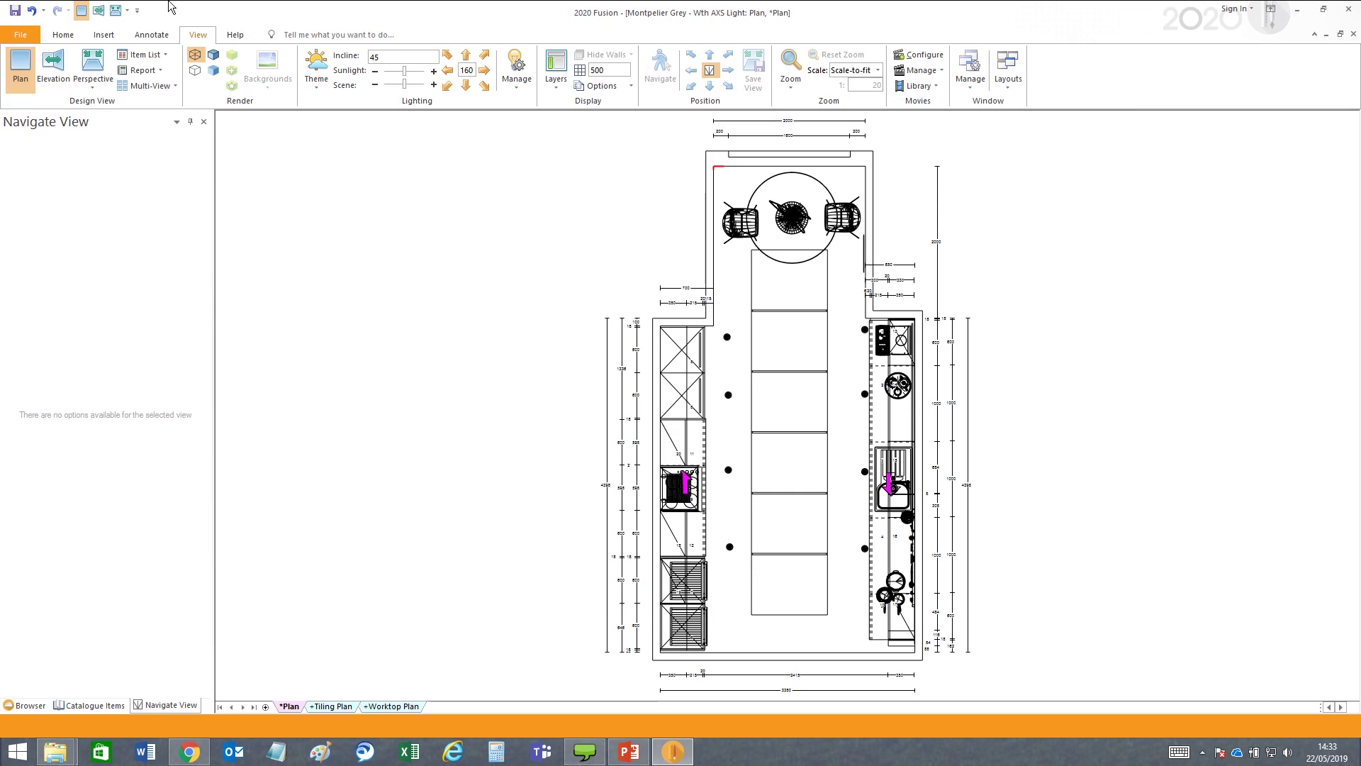
Set the dimension font size for the Plan view to 14 and check which other views the setting can apply to
left_click(152, 35)
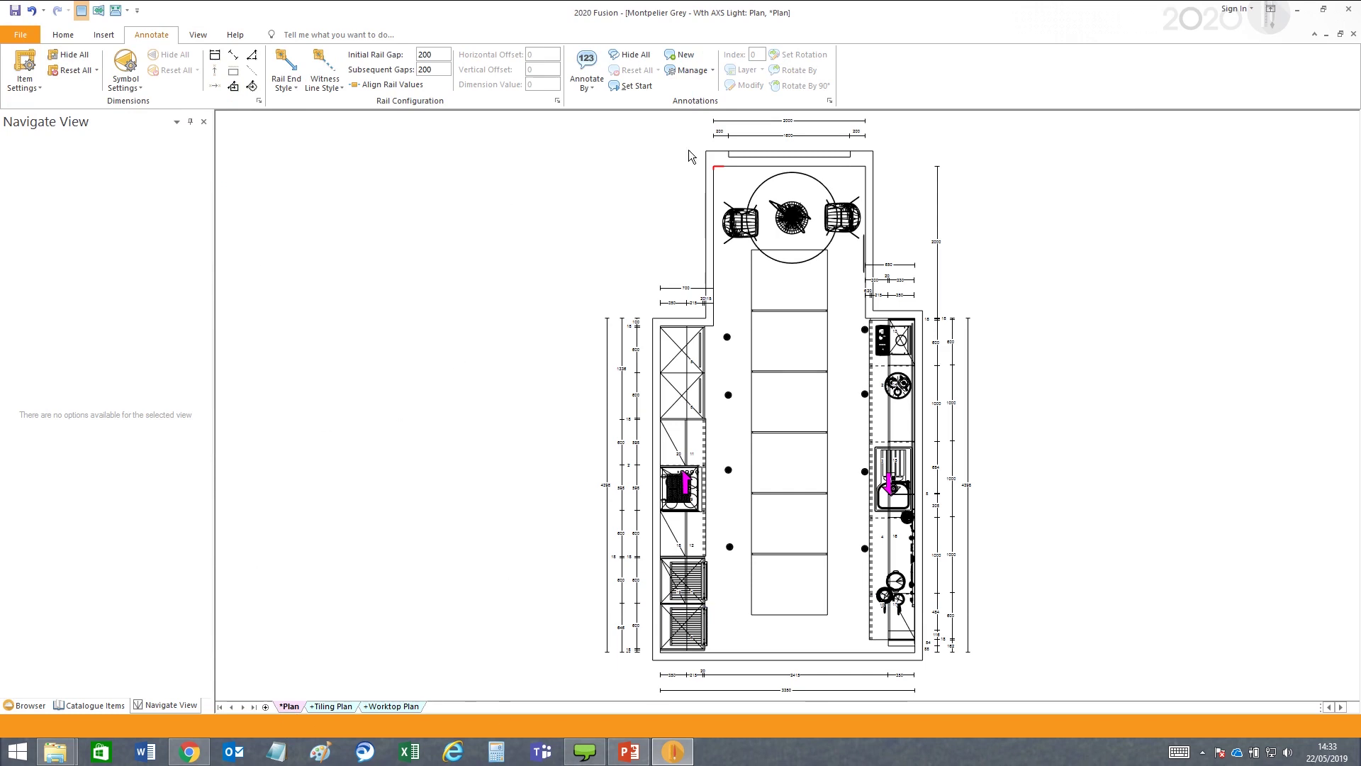
left_click(259, 100)
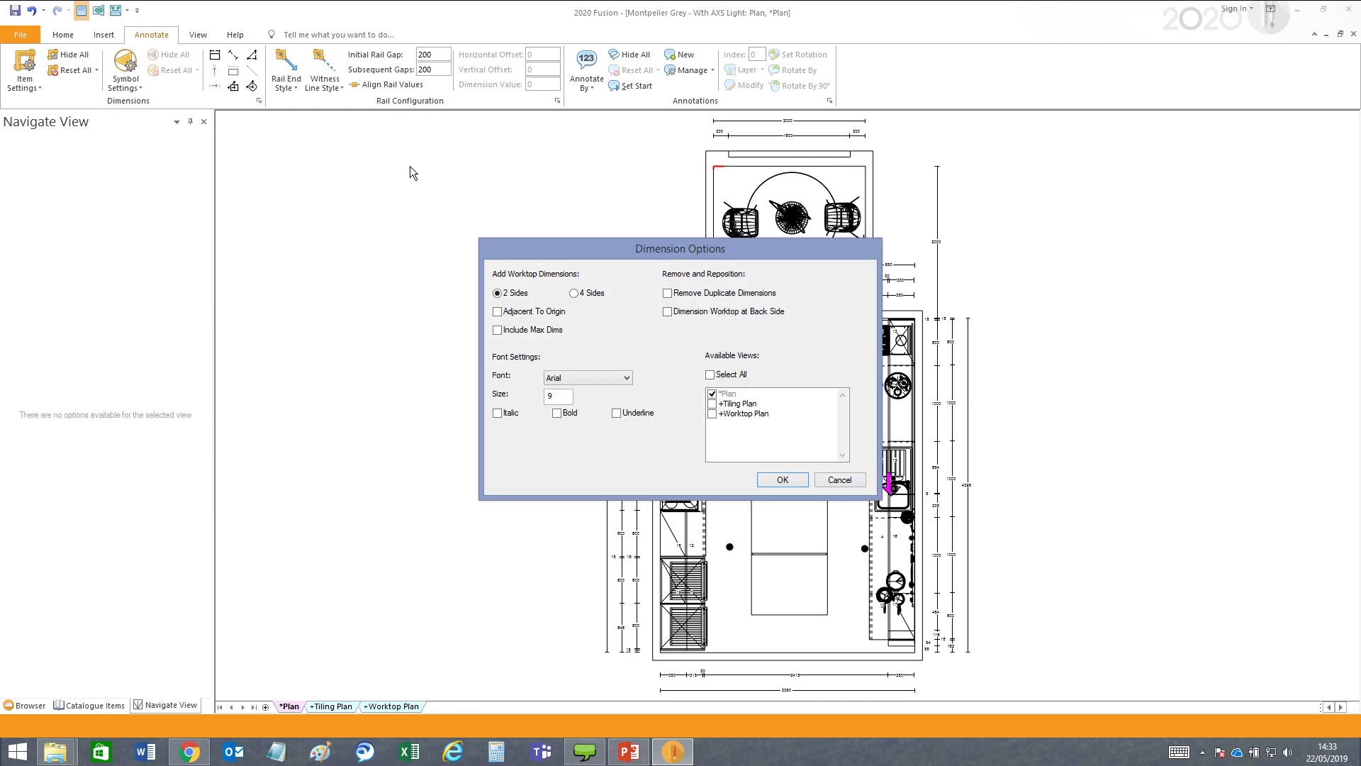
left_click(839, 479)
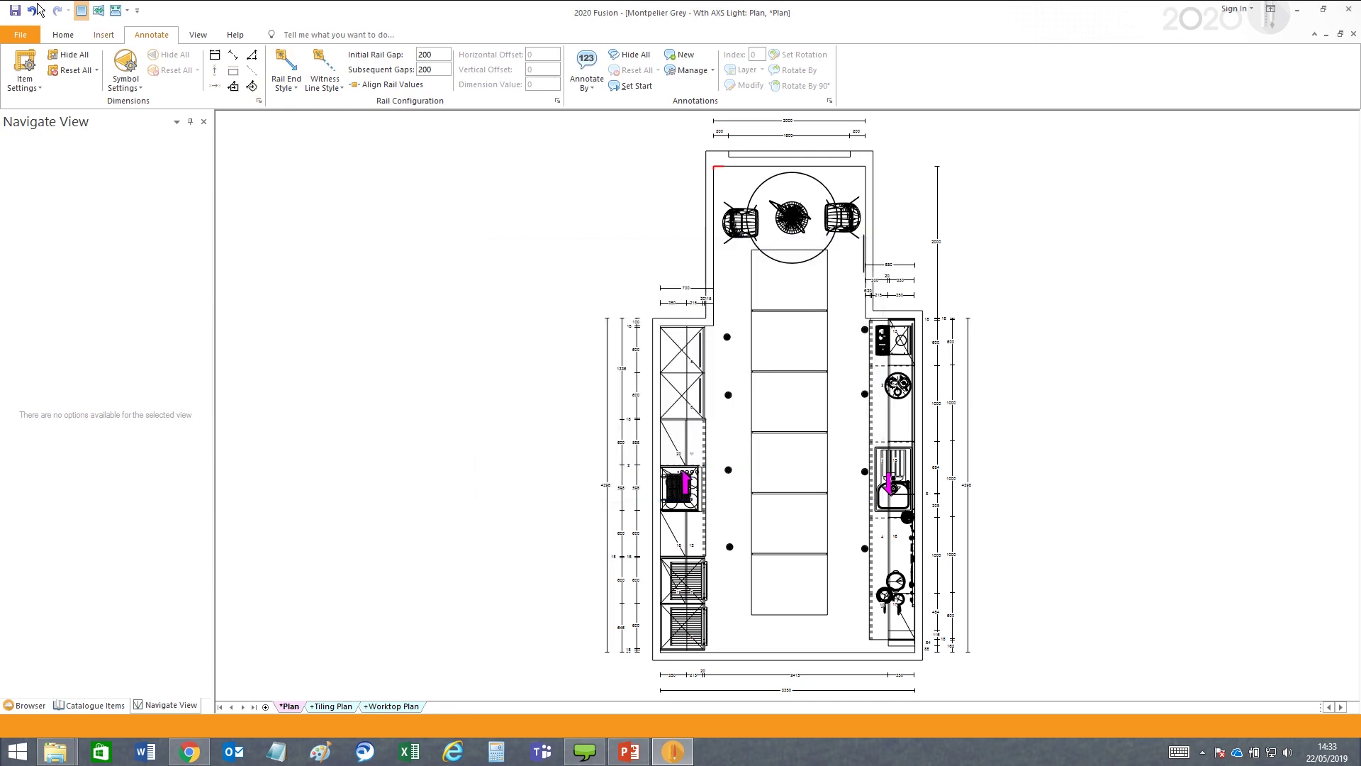
left_click(259, 102)
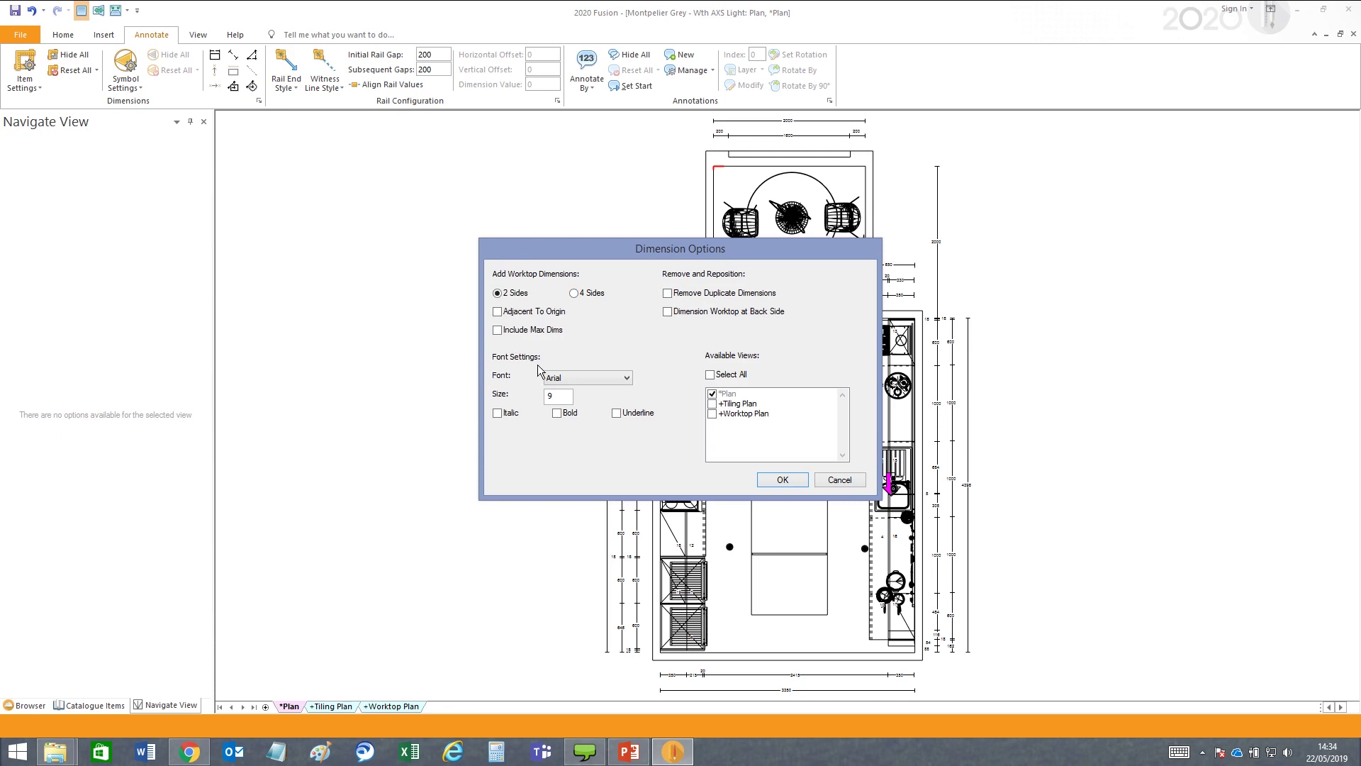
double_click(558, 398)
type("14")
left_click(781, 482)
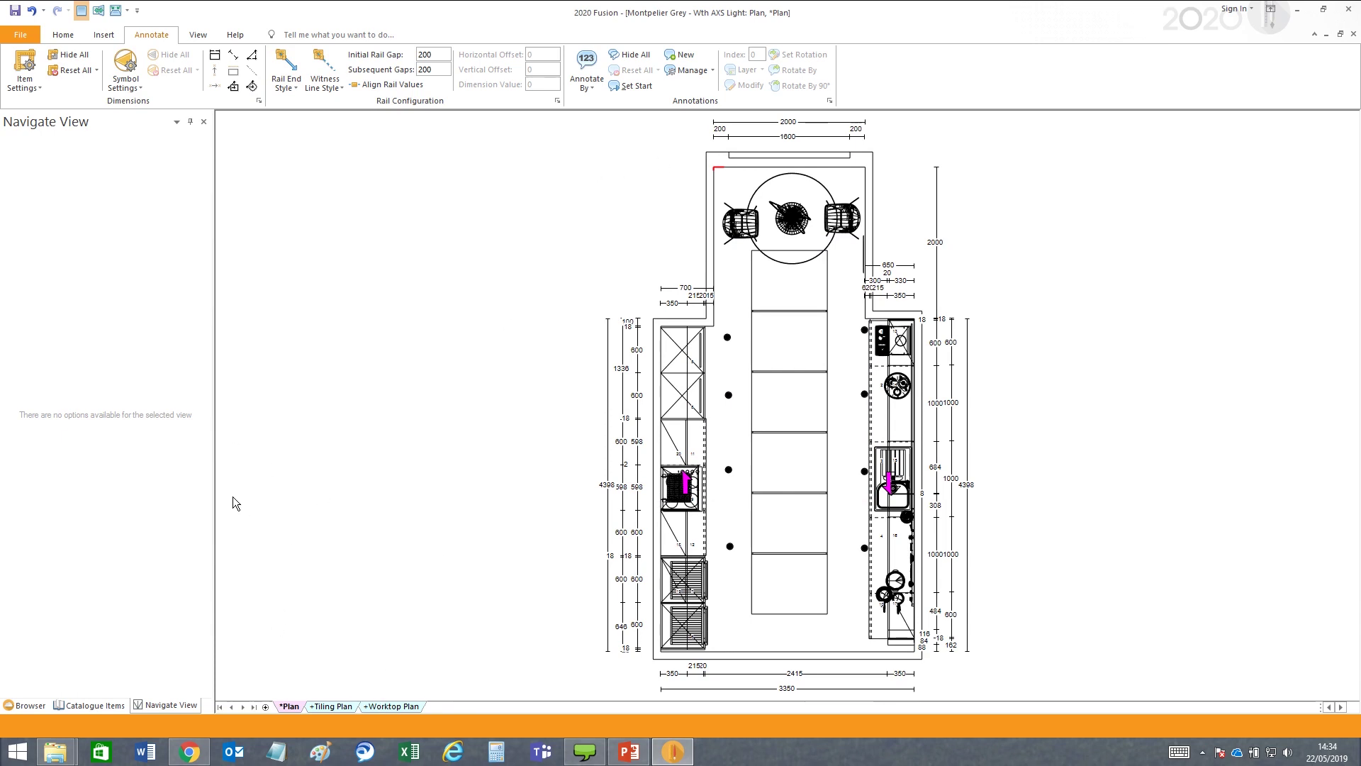
left_click(259, 102)
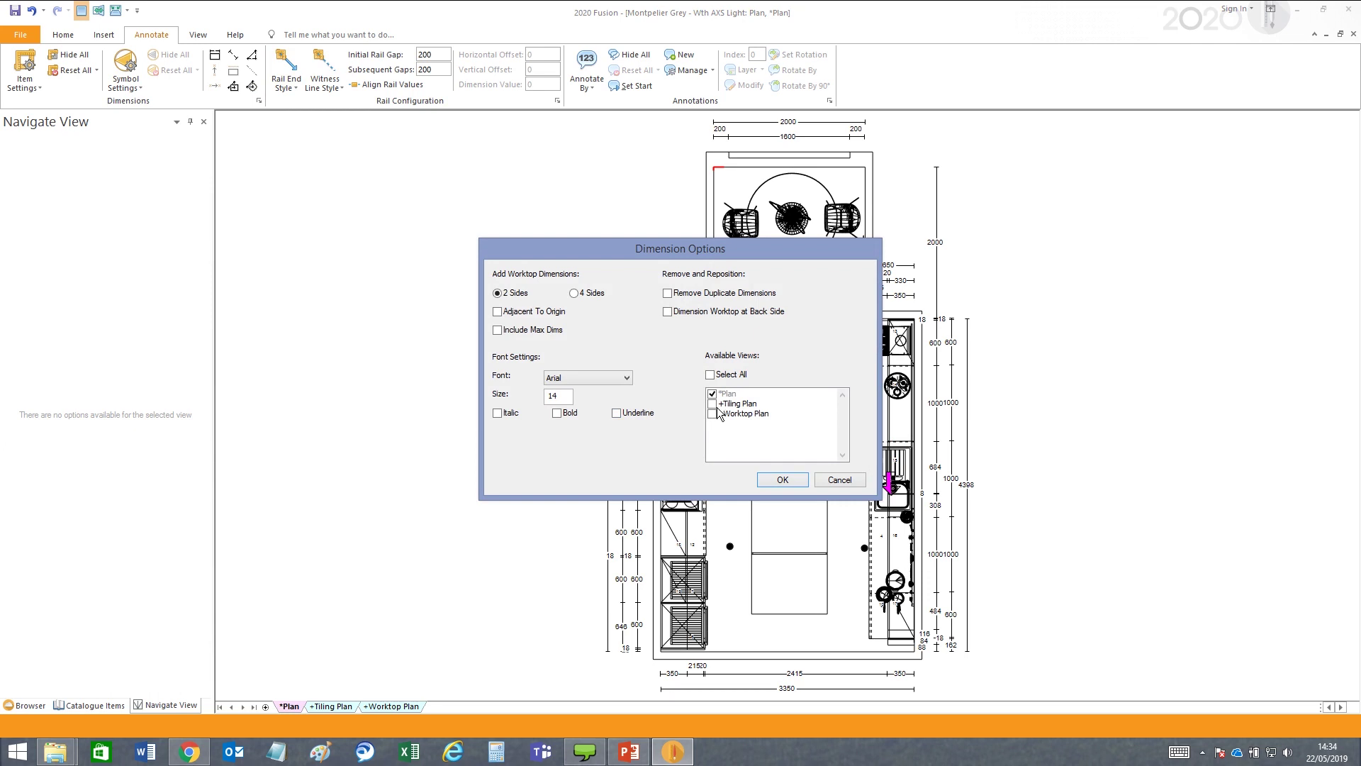
left_click(835, 479)
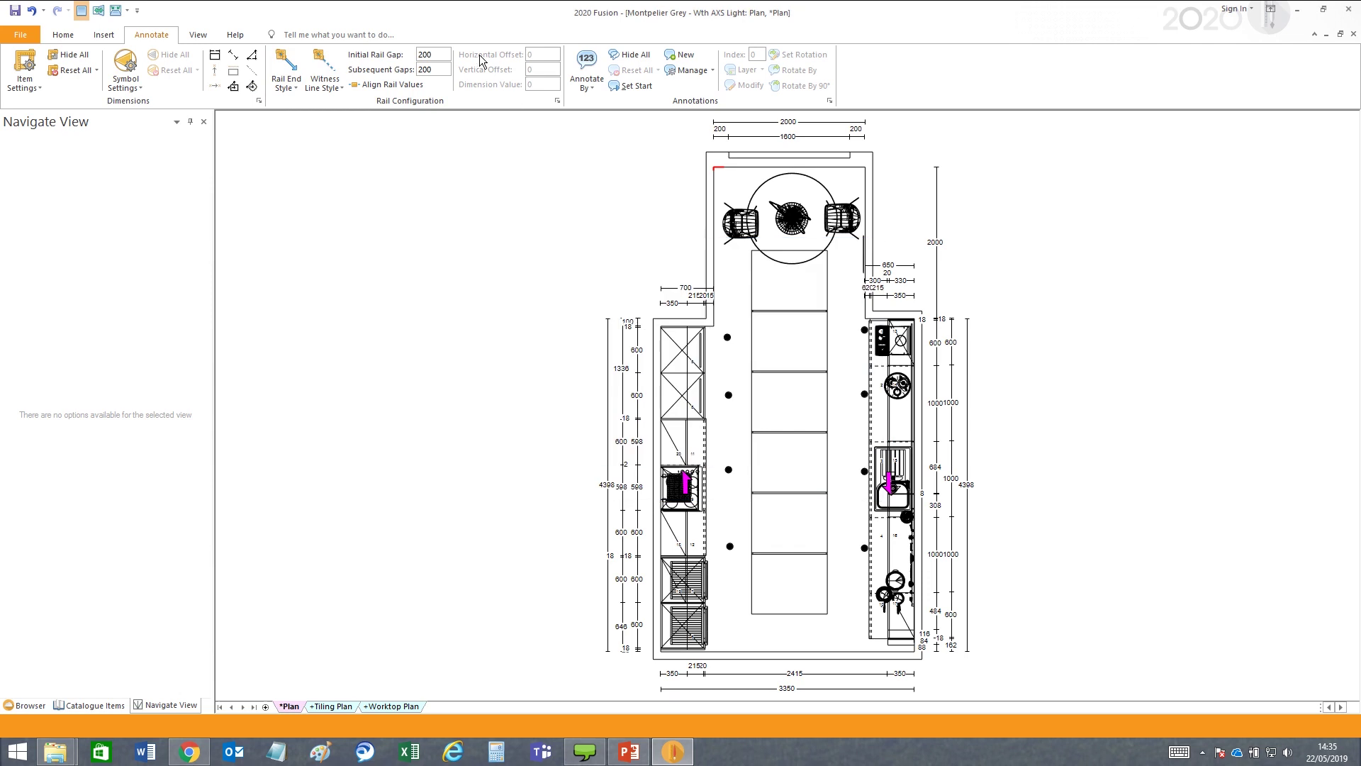
Set the automatic annotation font size for standard items to 16 in the Plan view
left_click(831, 102)
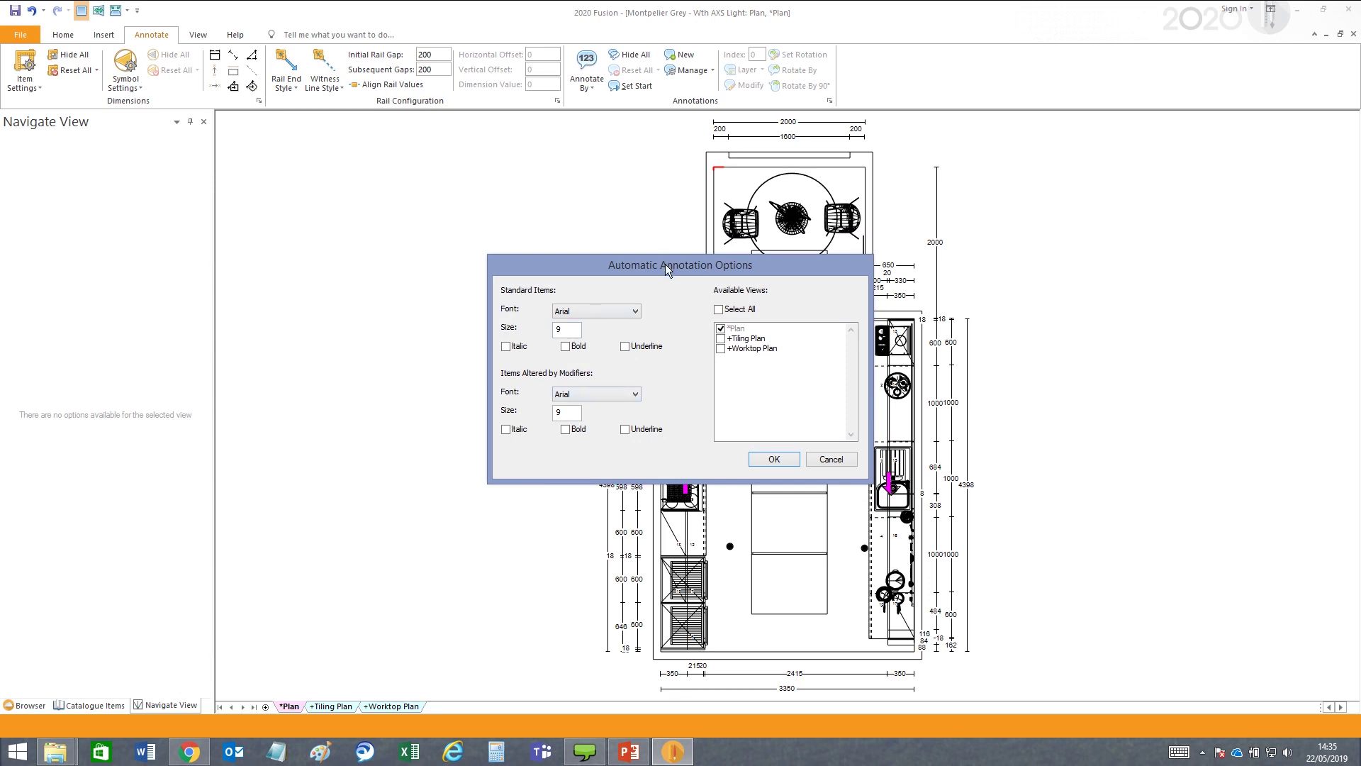
left_click_drag(665, 264, 443, 192)
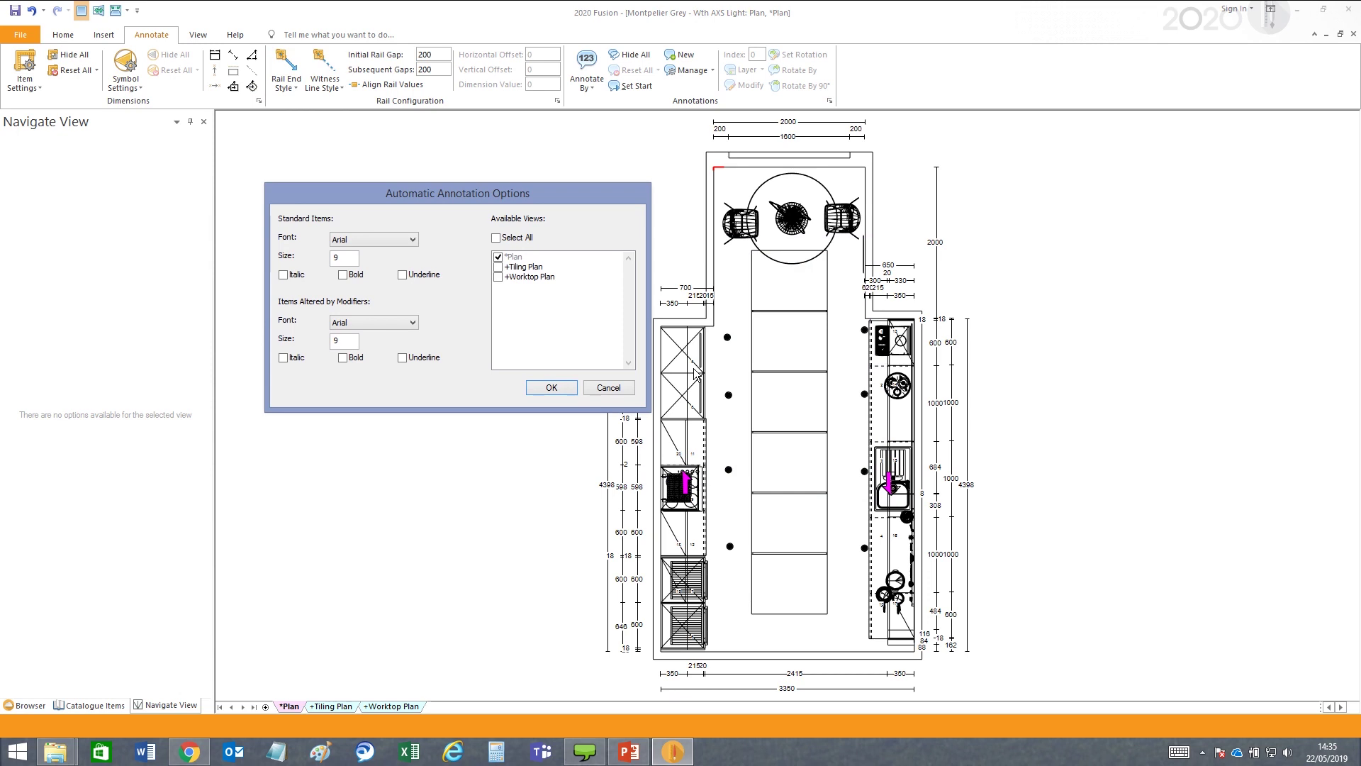
double_click(349, 261)
type("16")
left_click(549, 390)
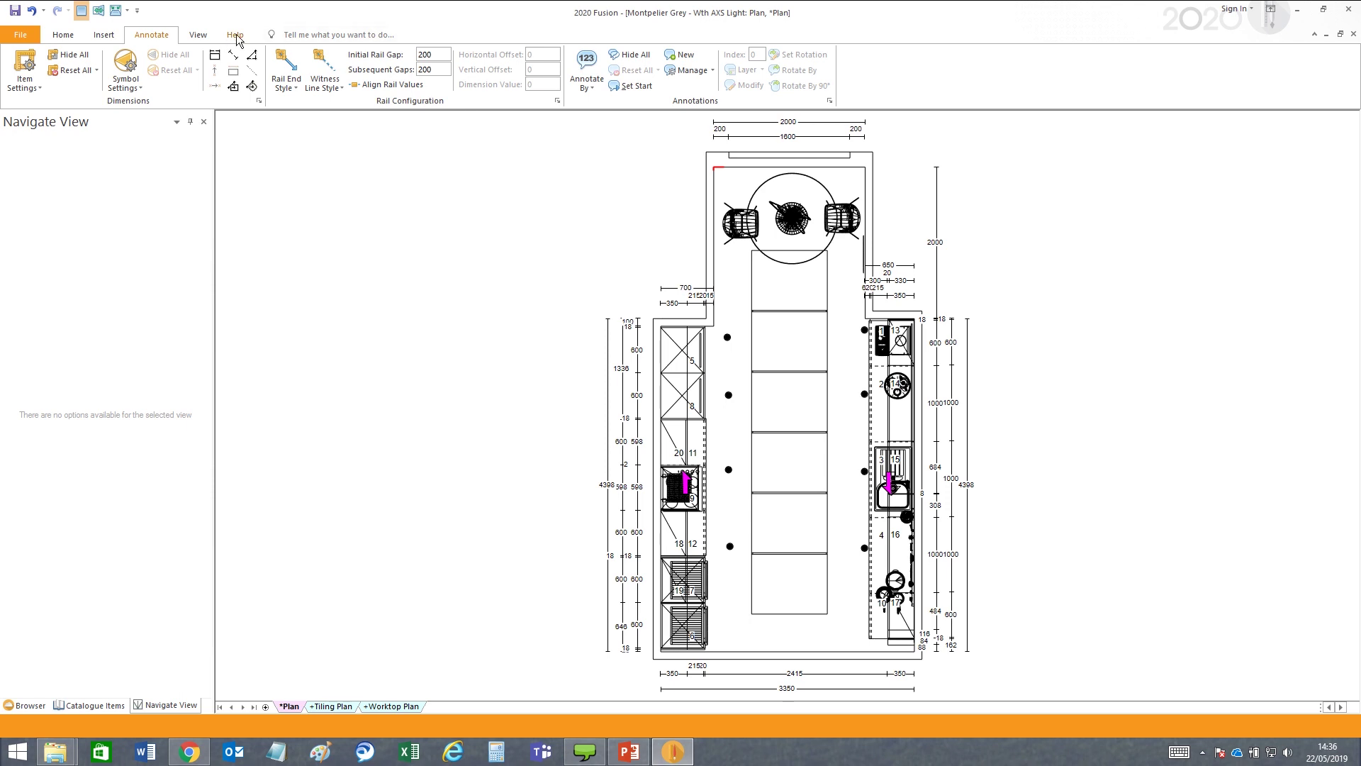
Set the origin in the empty area beside the plan's upper part and start a manual annotation reading "Example Annotation"
right_click(497, 190)
left_click(508, 197)
left_click(682, 56)
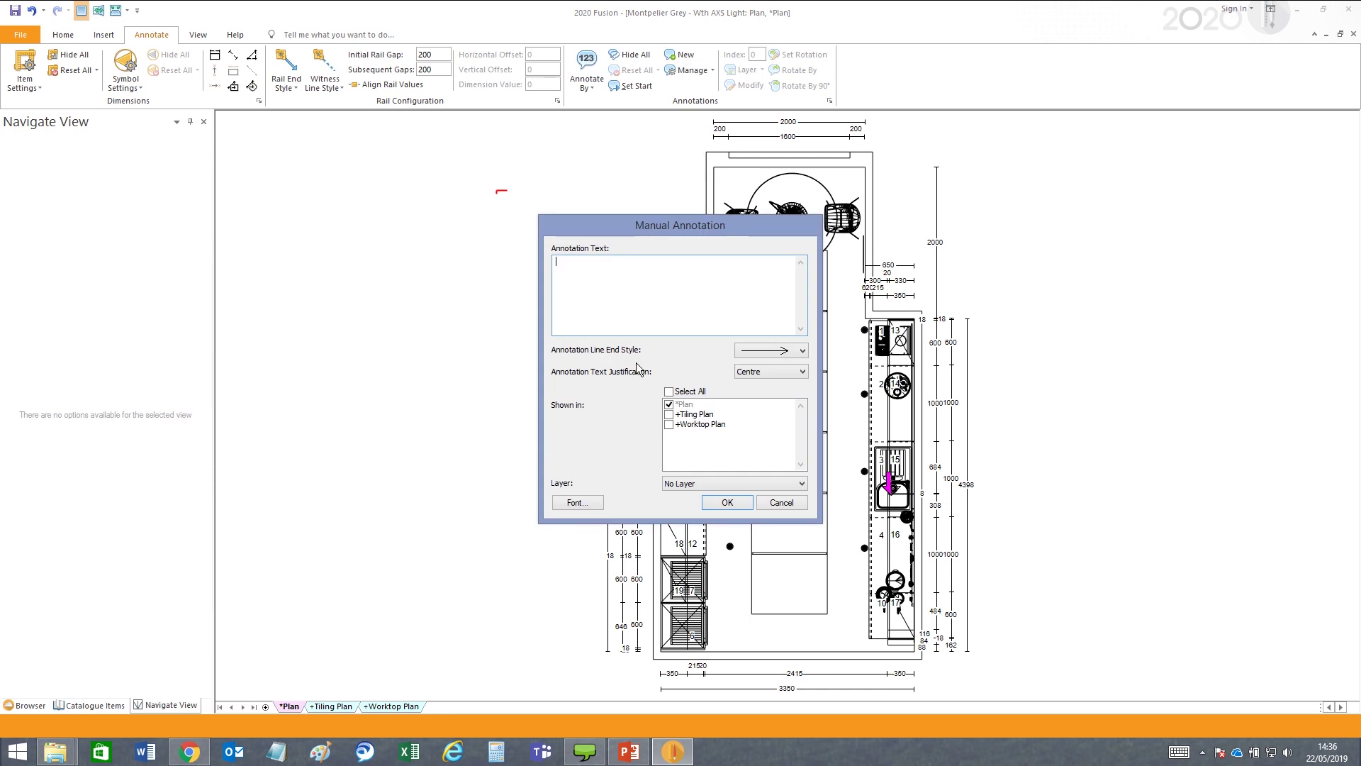
type("Example Annotation")
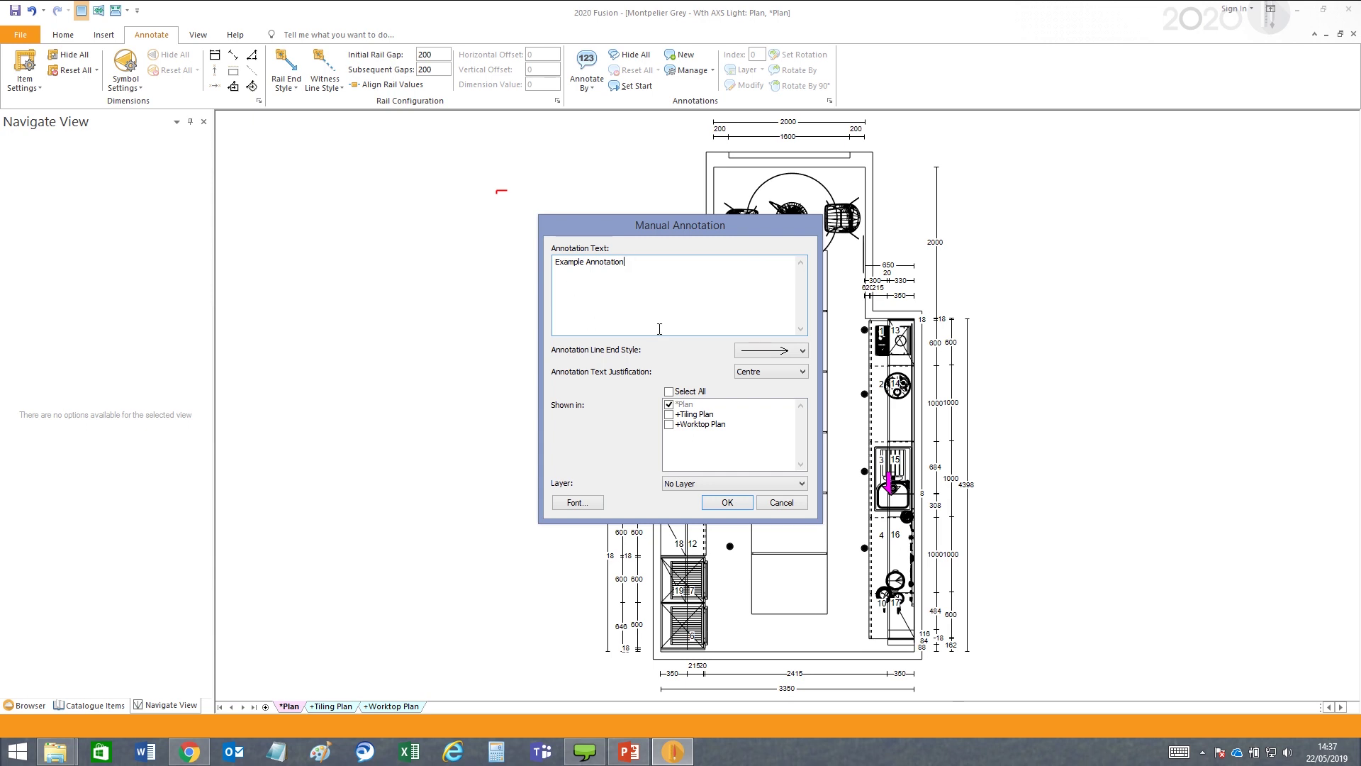
Set the annotation's font to a custom blue of about RGB 56, 43, 227 and store that shade in the custom colours
left_click(568, 504)
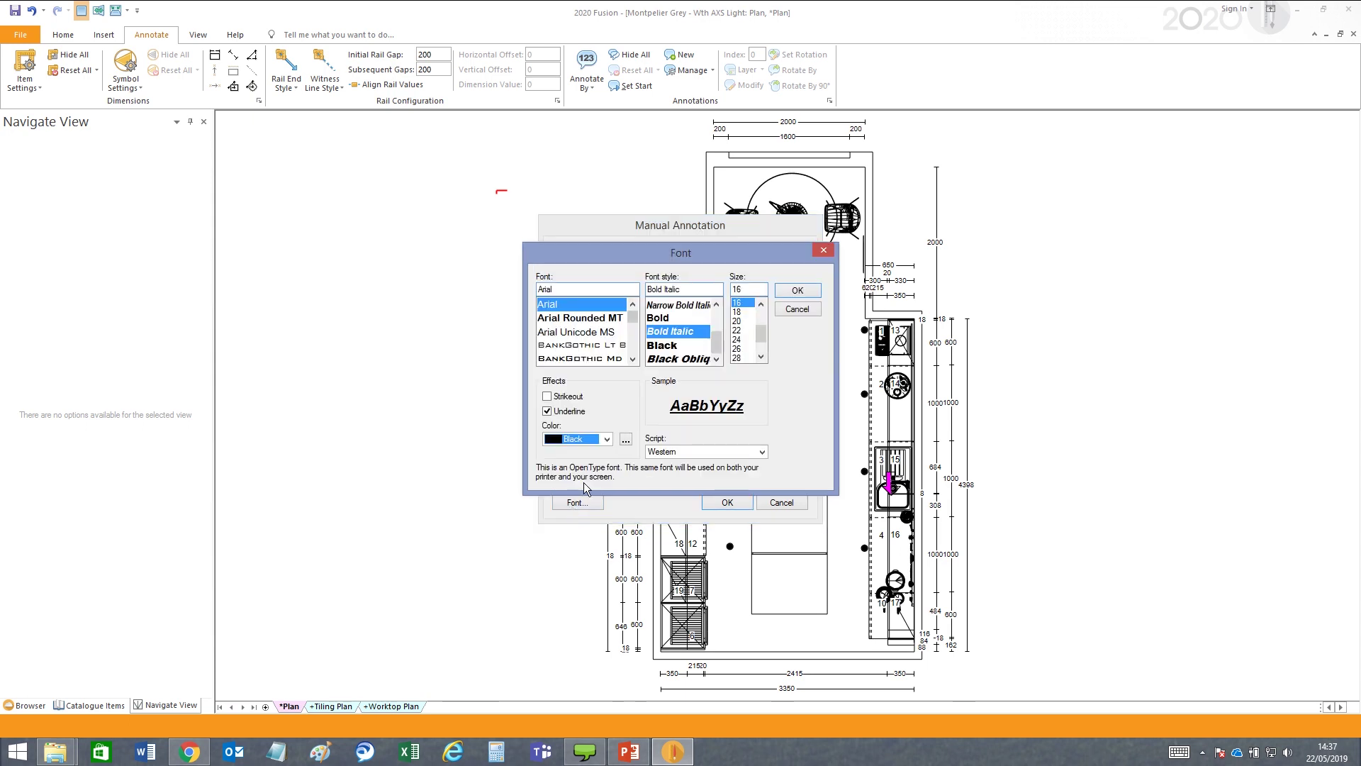
left_click(606, 440)
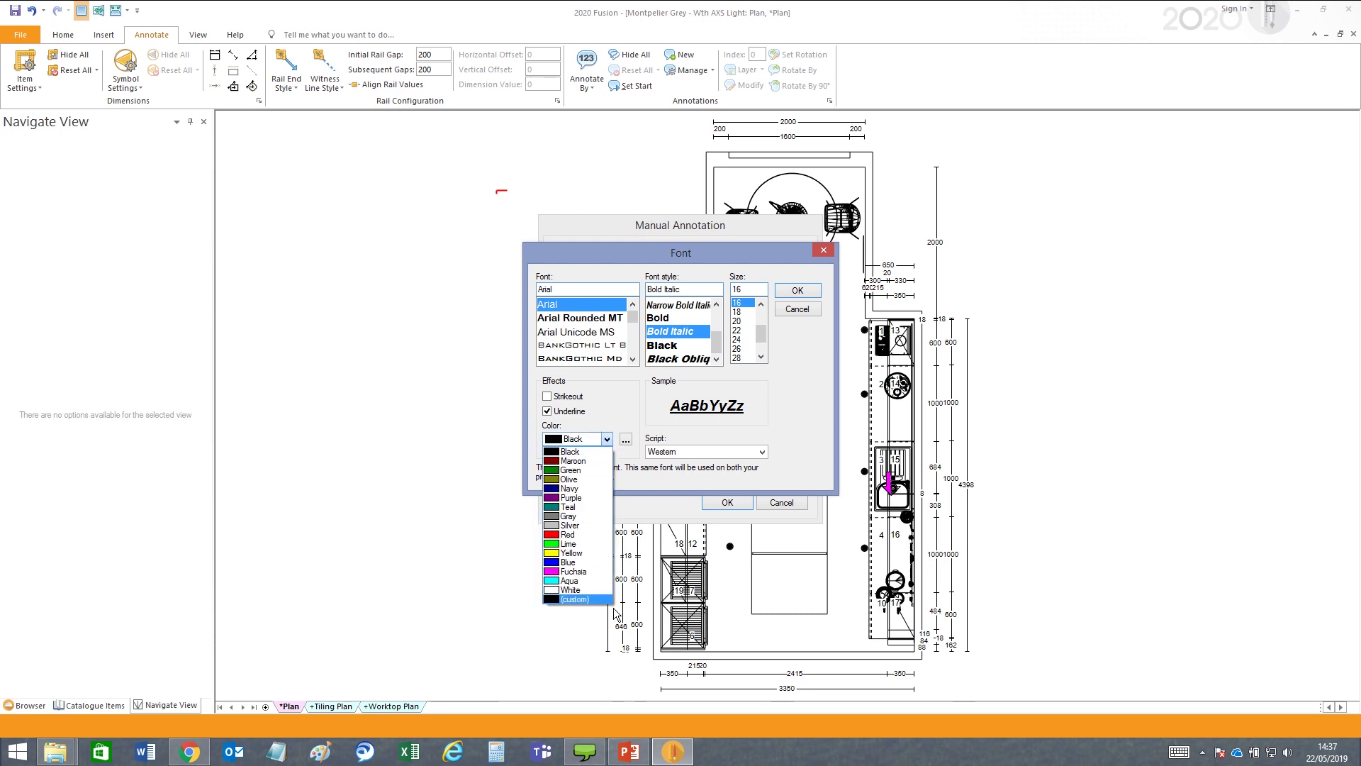
left_click(637, 408)
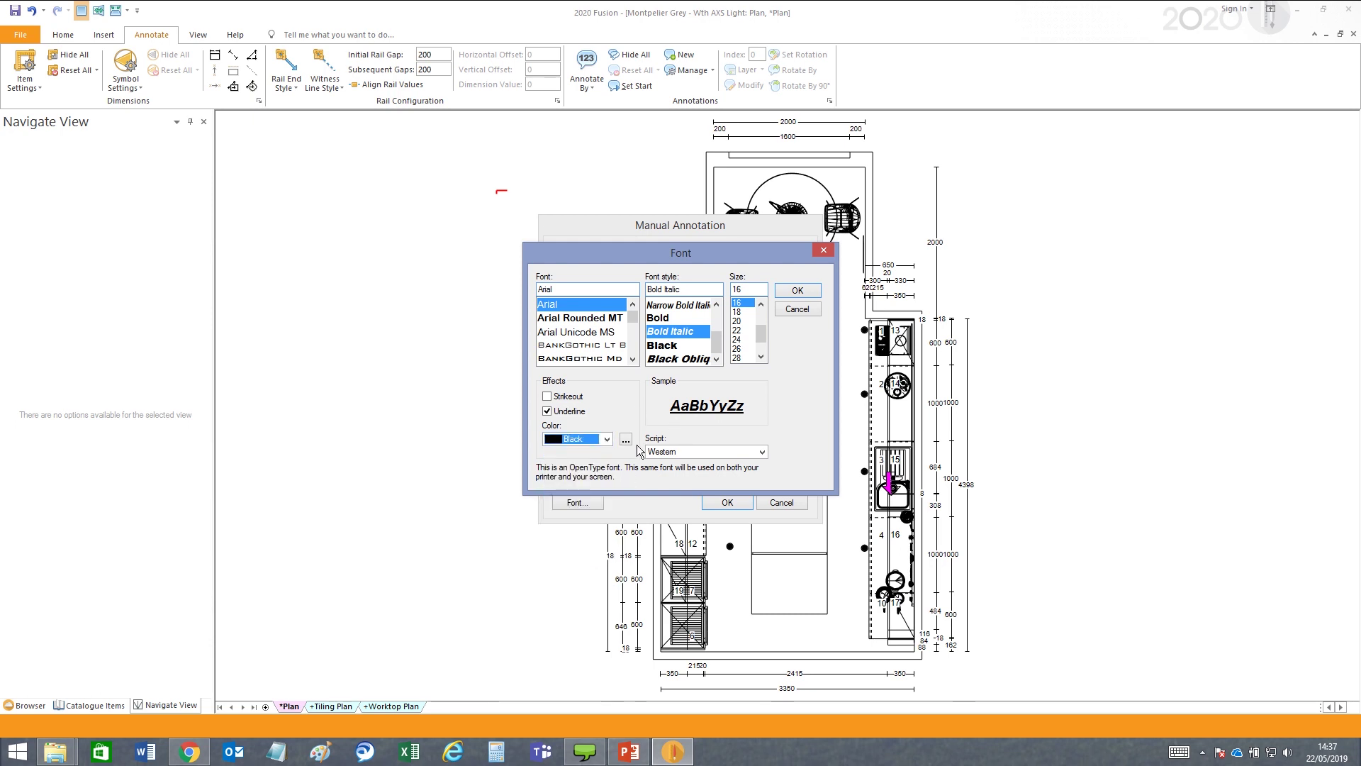
left_click(626, 441)
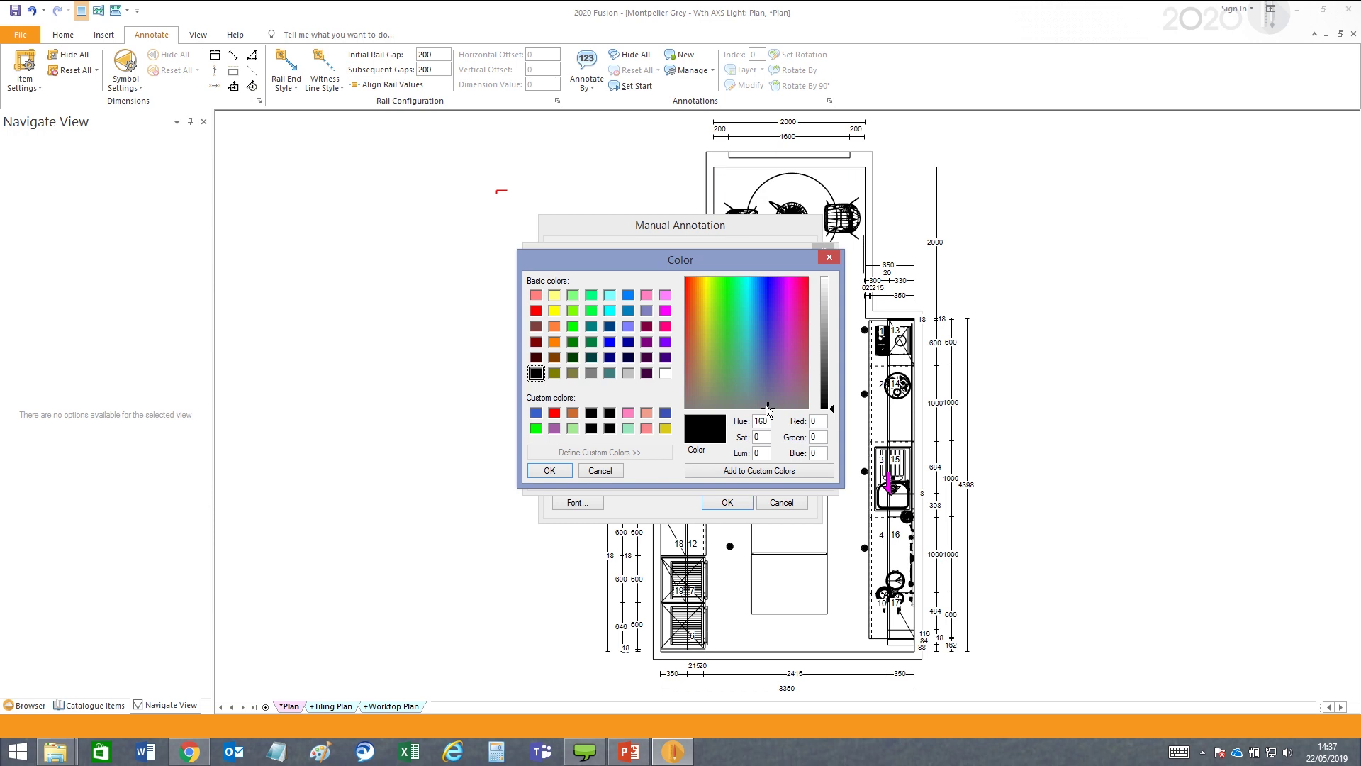
left_click_drag(767, 405, 763, 319)
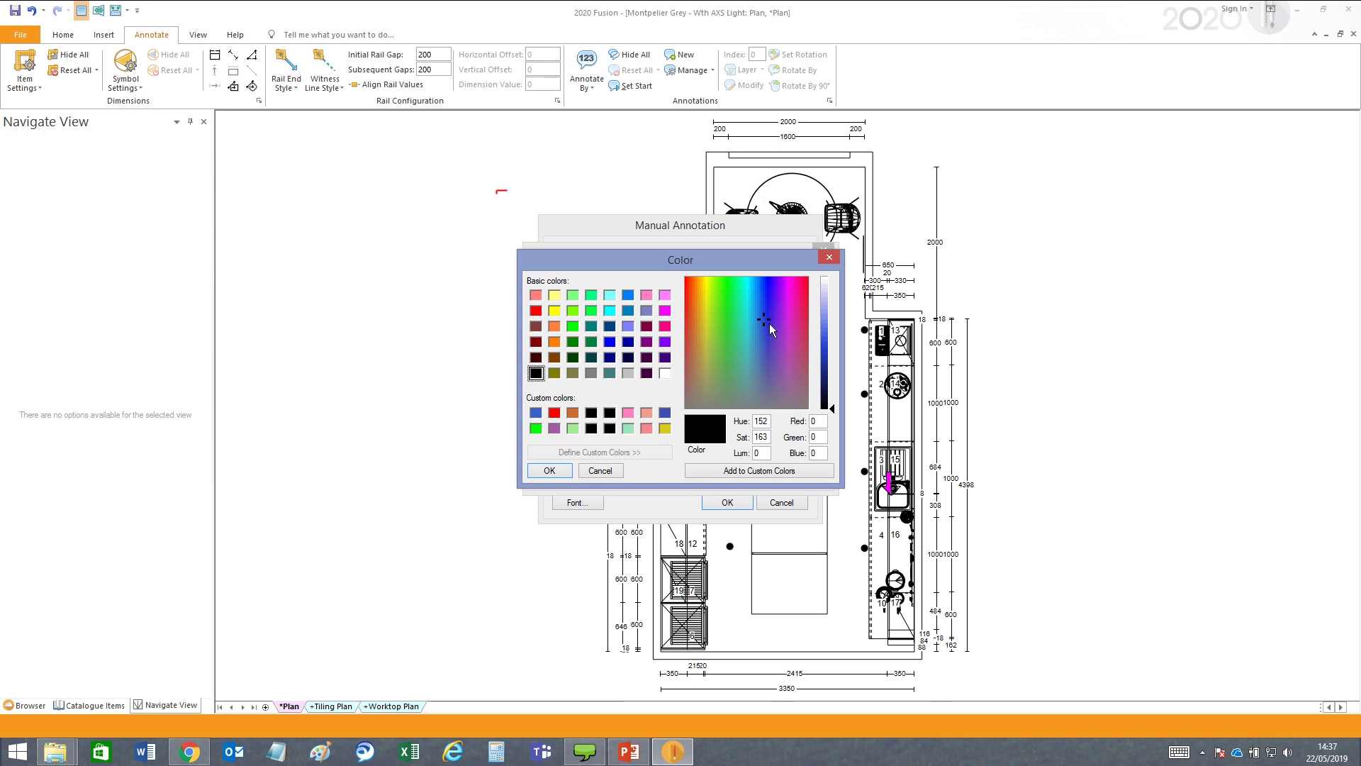
left_click_drag(765, 317, 771, 304)
left_click_drag(832, 408, 835, 338)
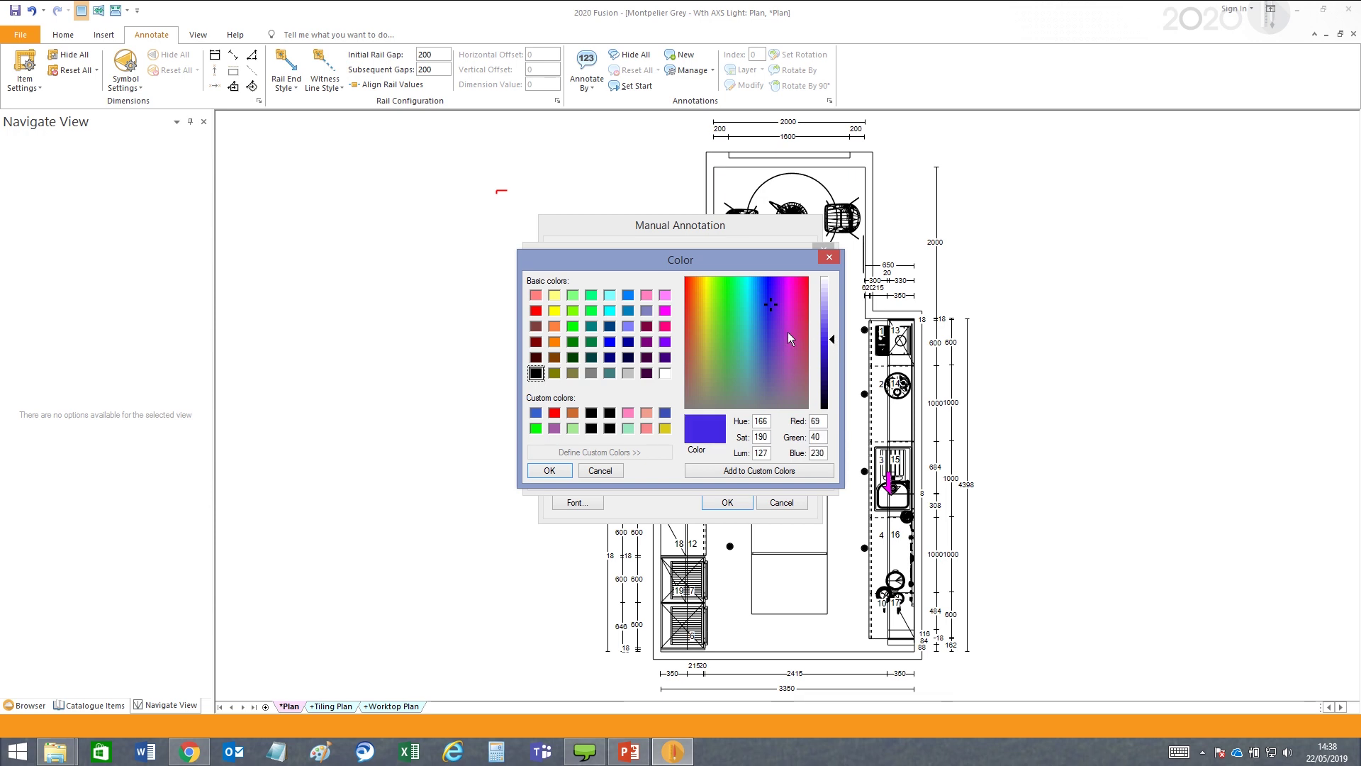
left_click_drag(771, 305, 769, 308)
left_click(744, 474)
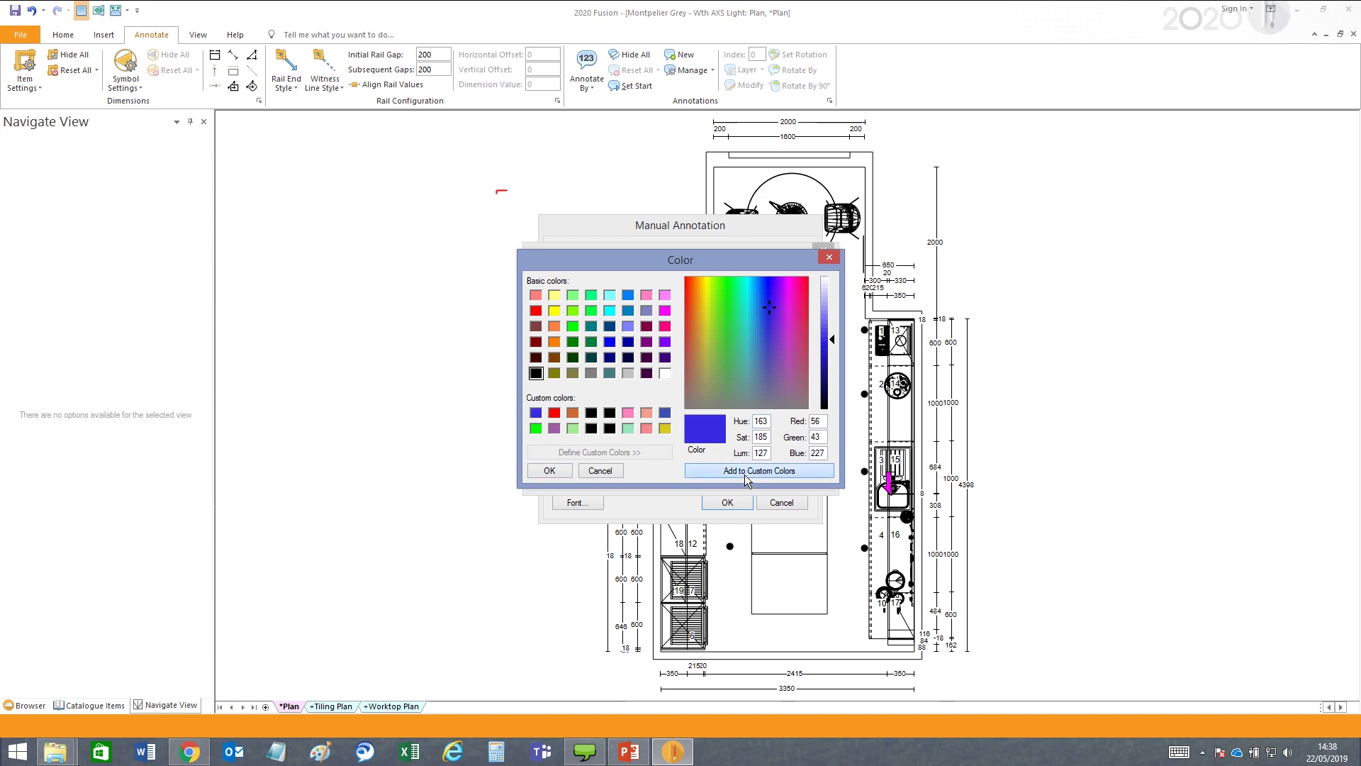
left_click(542, 471)
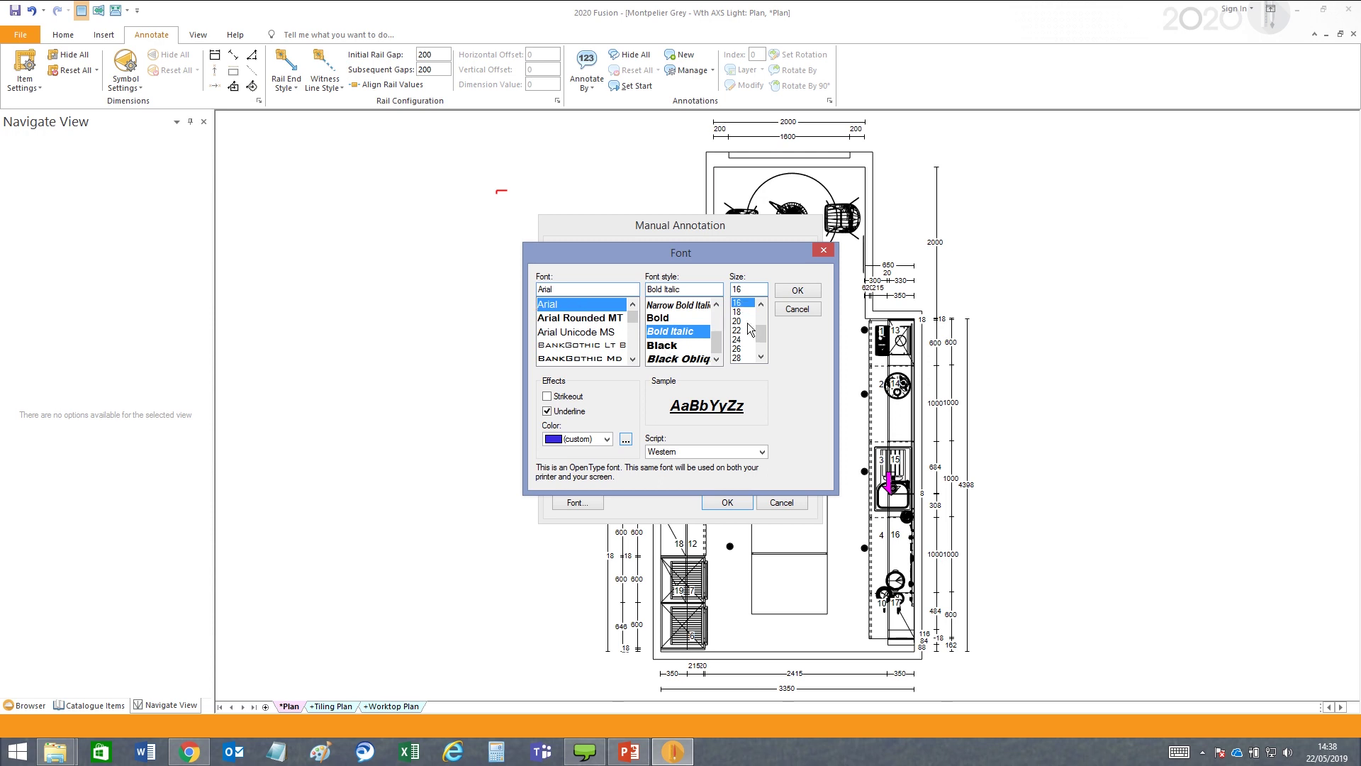
left_click(794, 292)
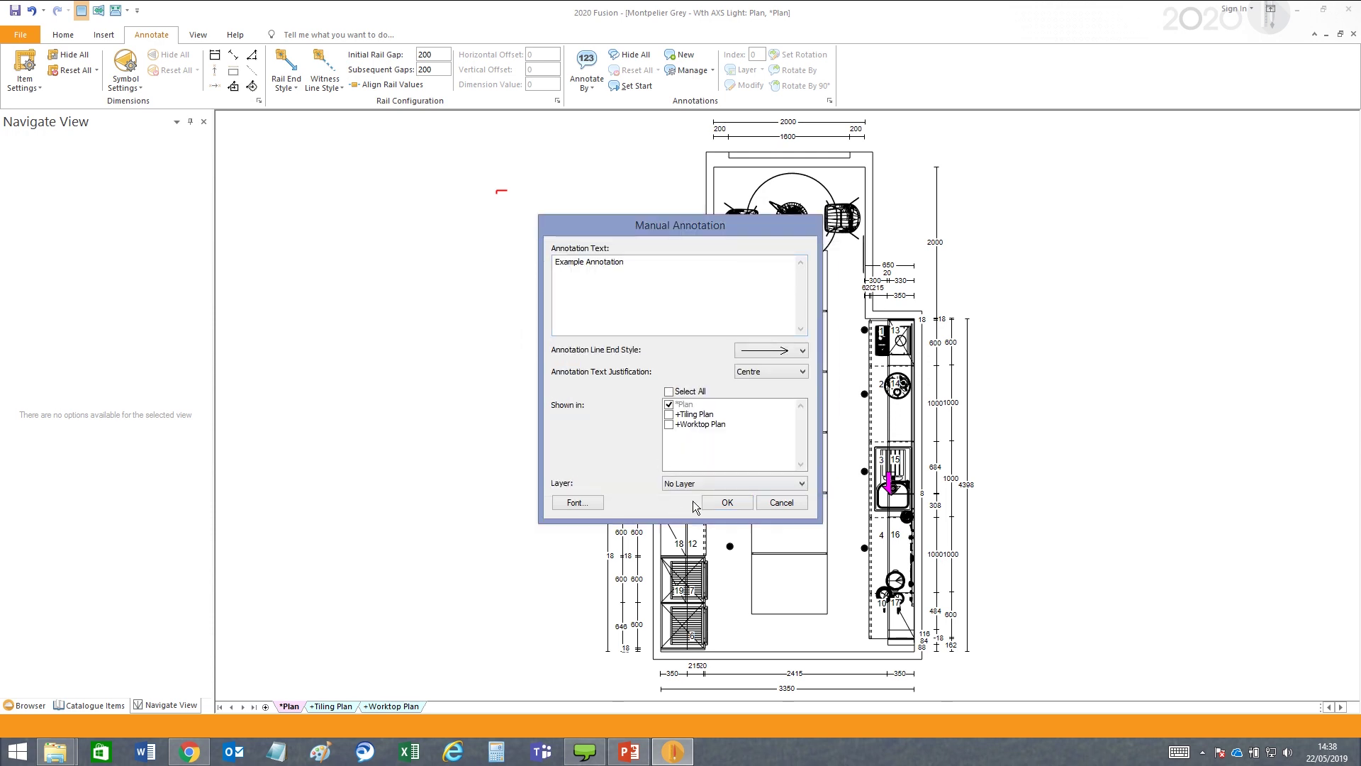
Place the "Example Annotation" text on the plan and move it into the empty area just below the origin mark
left_click(721, 499)
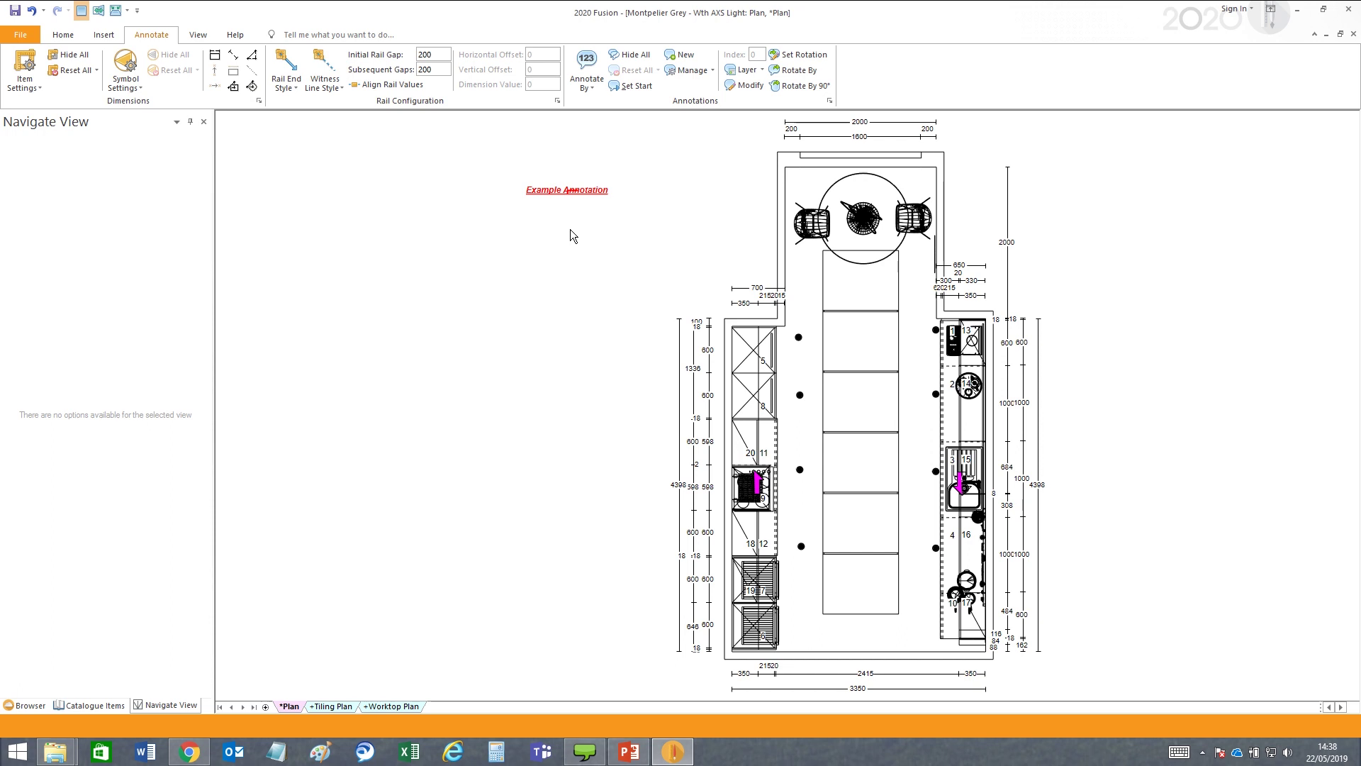
left_click_drag(565, 233, 597, 273)
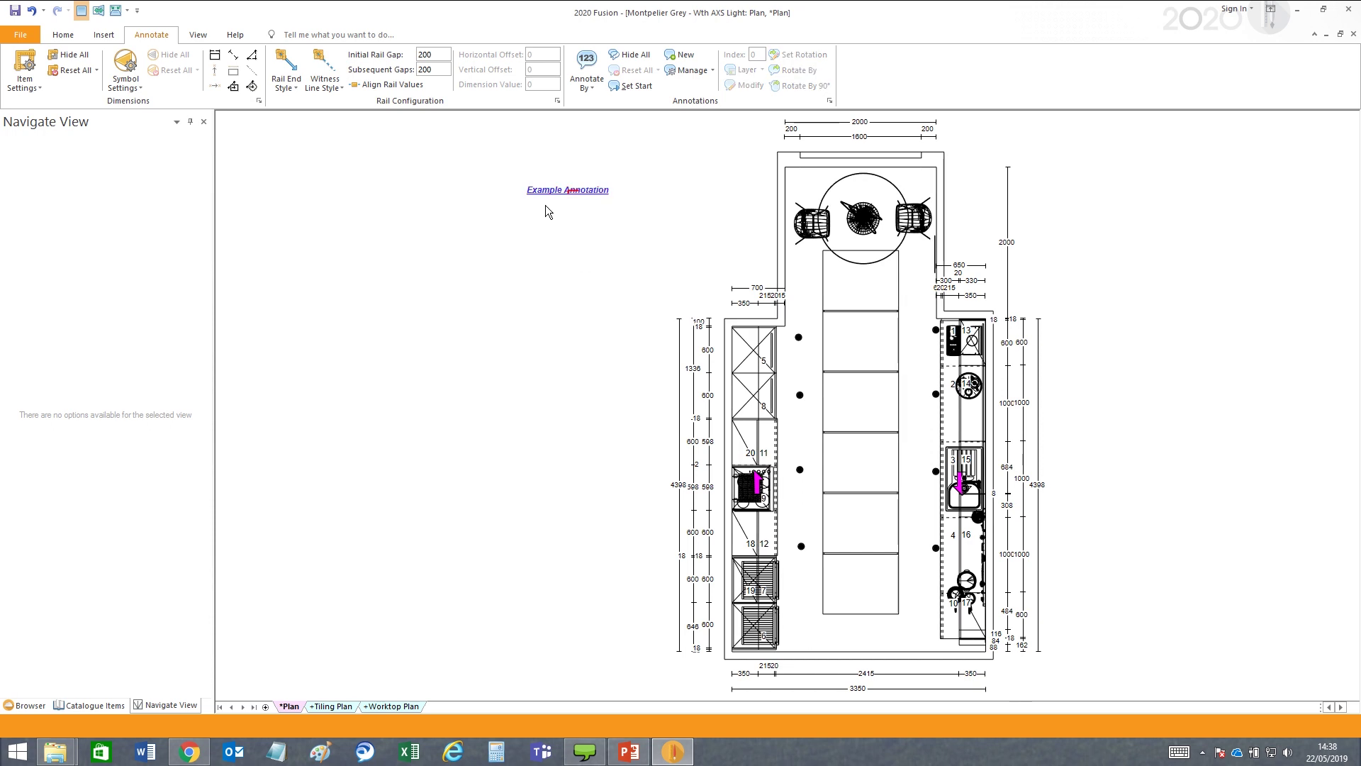
left_click_drag(546, 193, 524, 250)
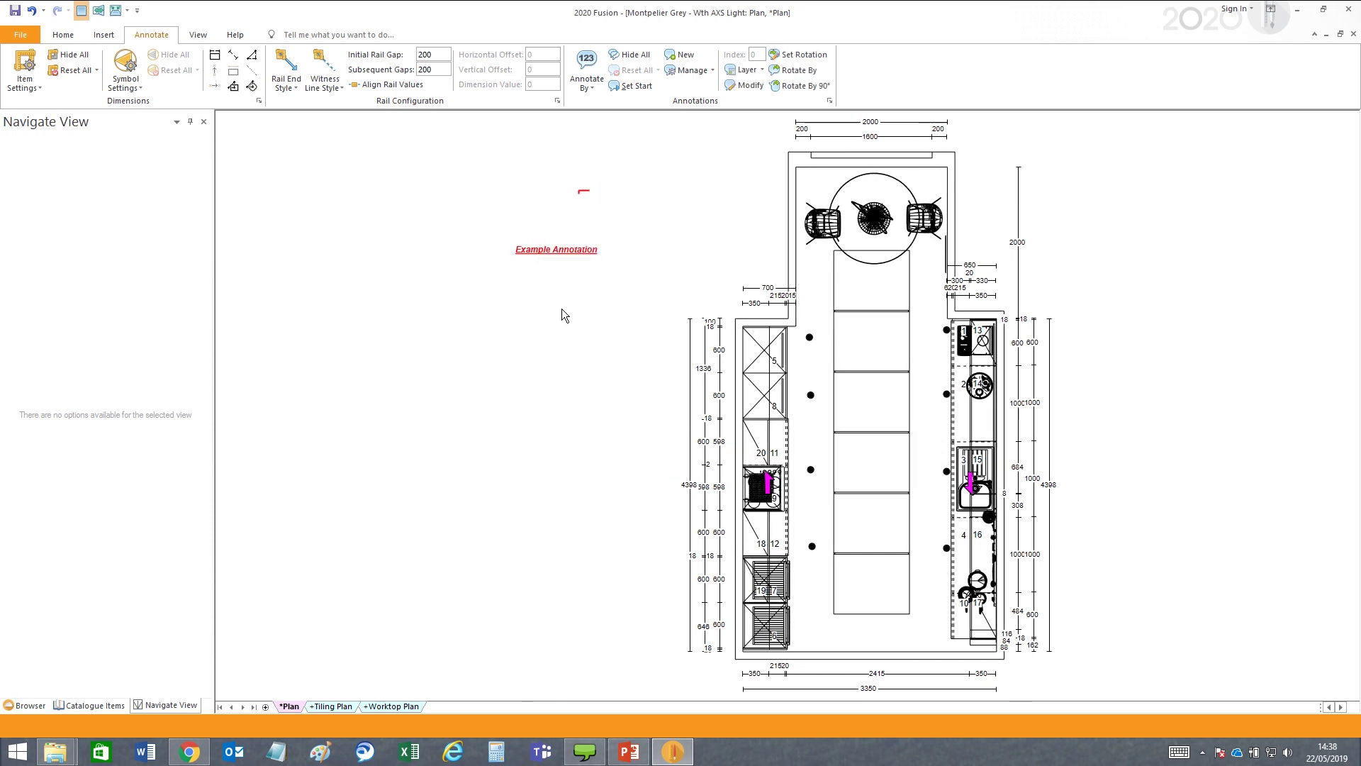
left_click(584, 350)
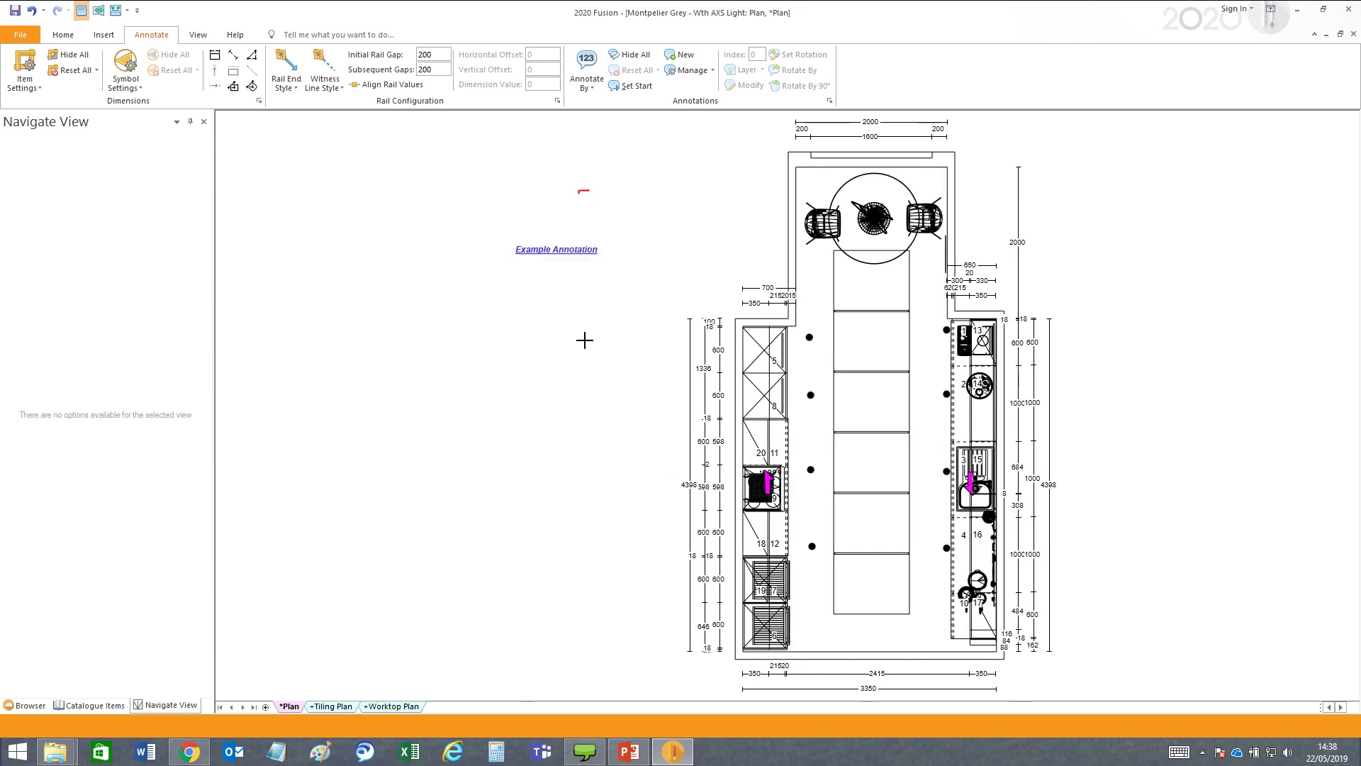
Add a vertical arrow line running straight down from the "Example Annotation" text
left_click(555, 258)
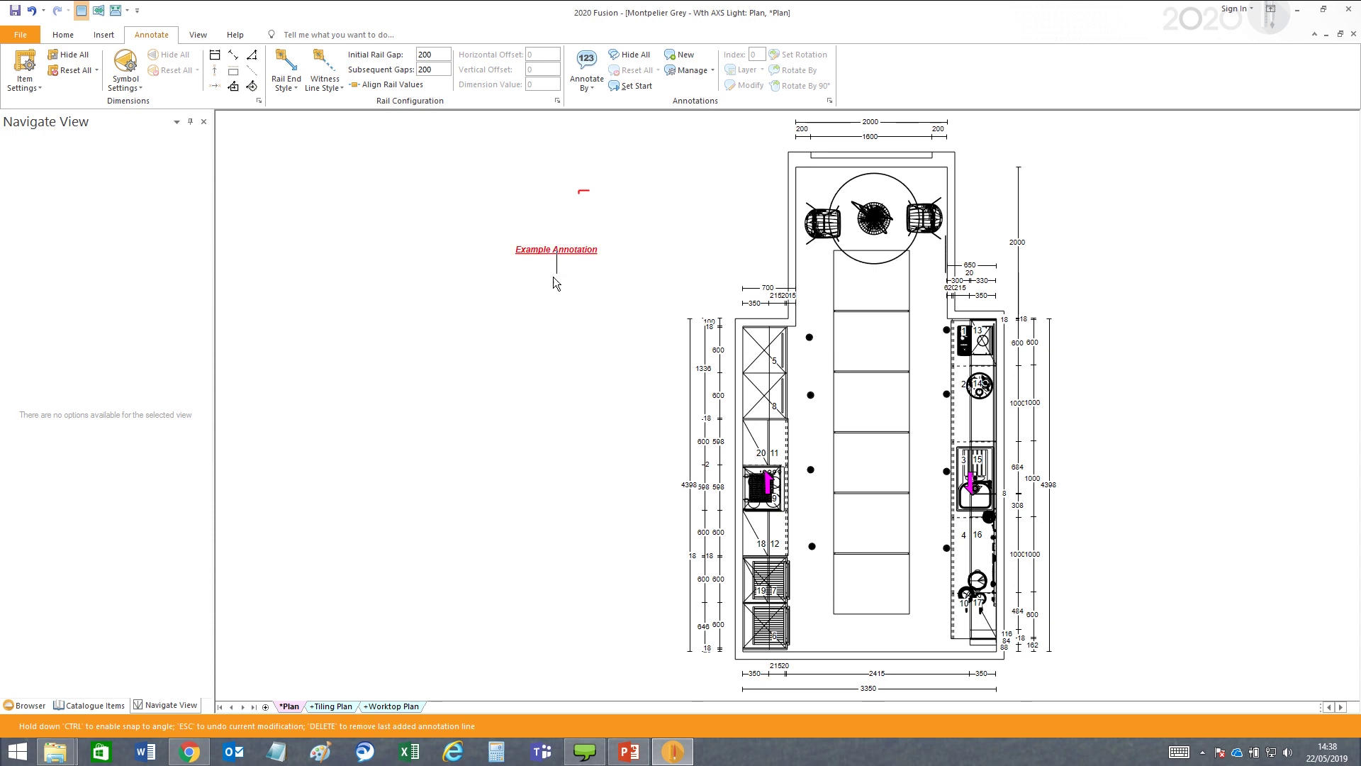
double_click(558, 316)
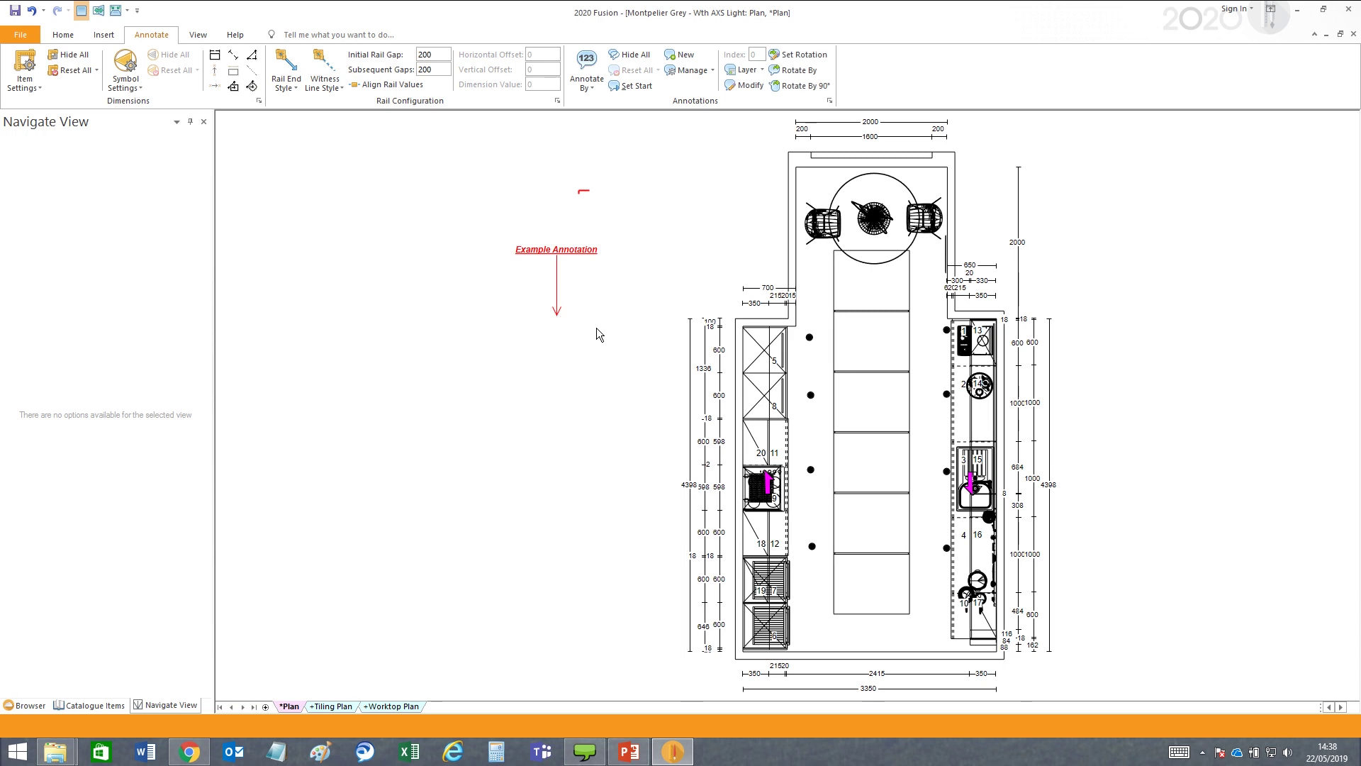
left_click(584, 295)
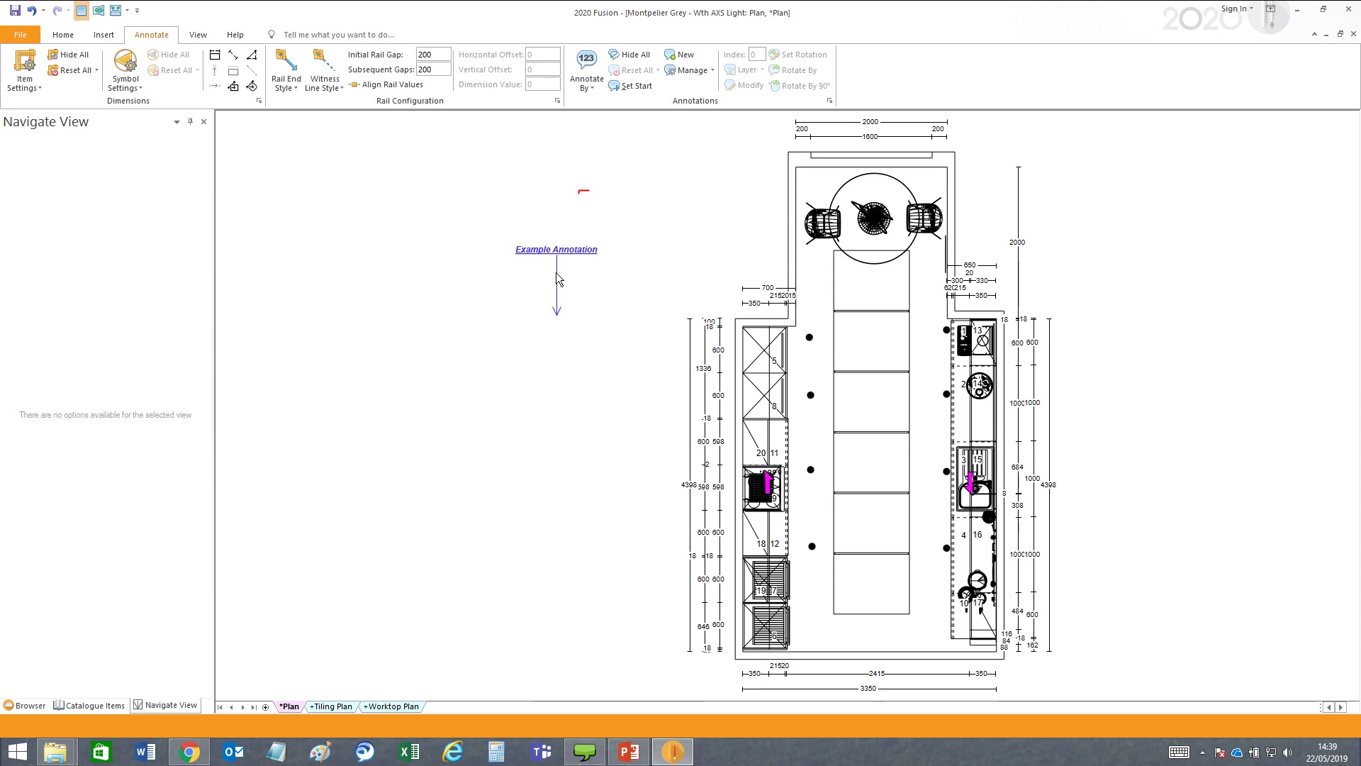
Modify the manual annotation so its line ends in a filled dot
double_click(559, 312)
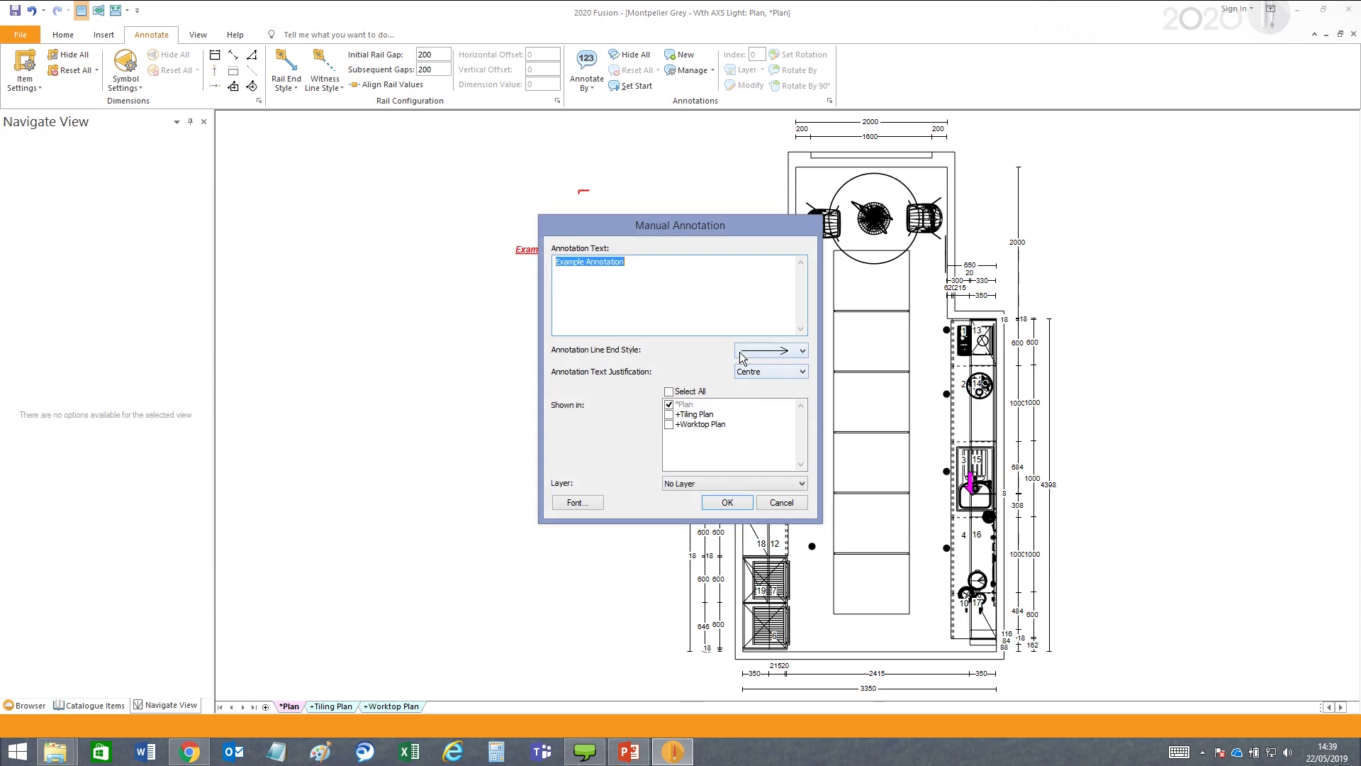
left_click(740, 355)
left_click(759, 405)
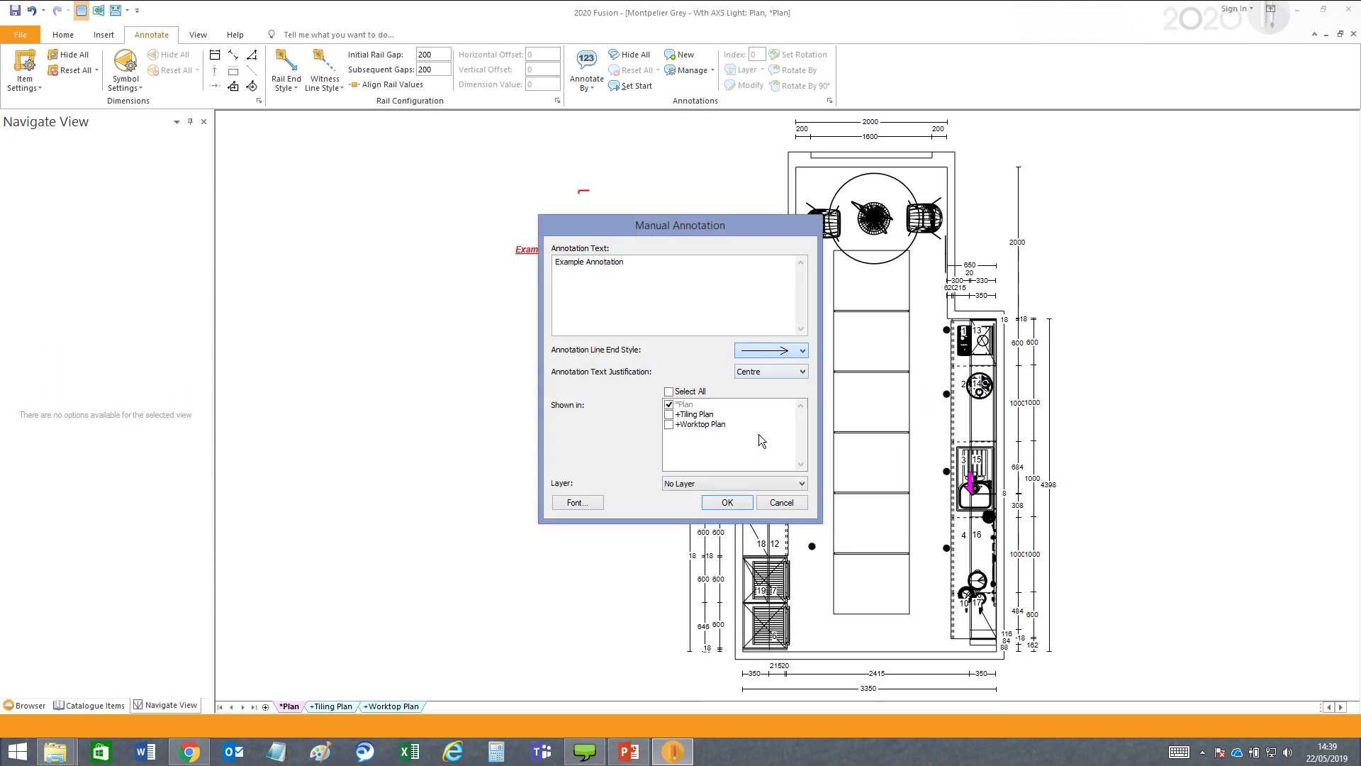
left_click(734, 502)
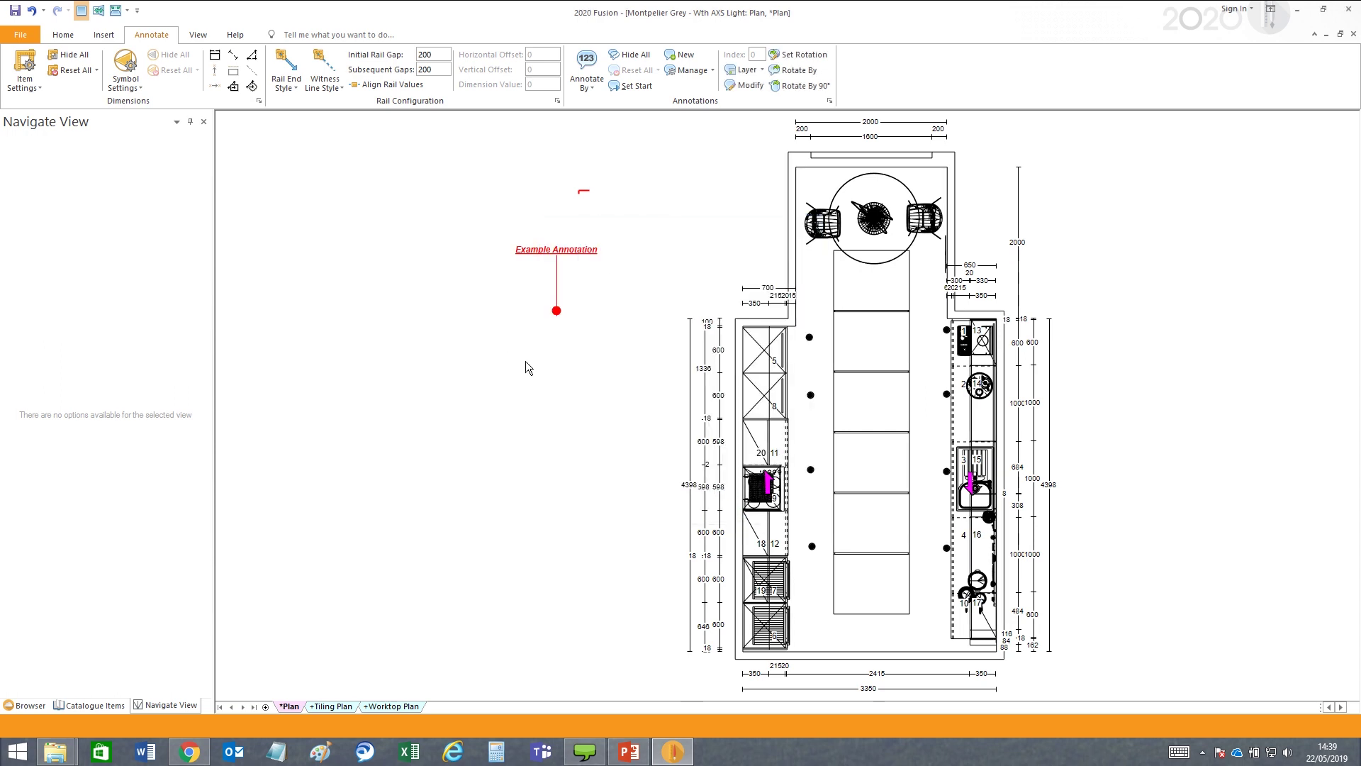
left_click(558, 398)
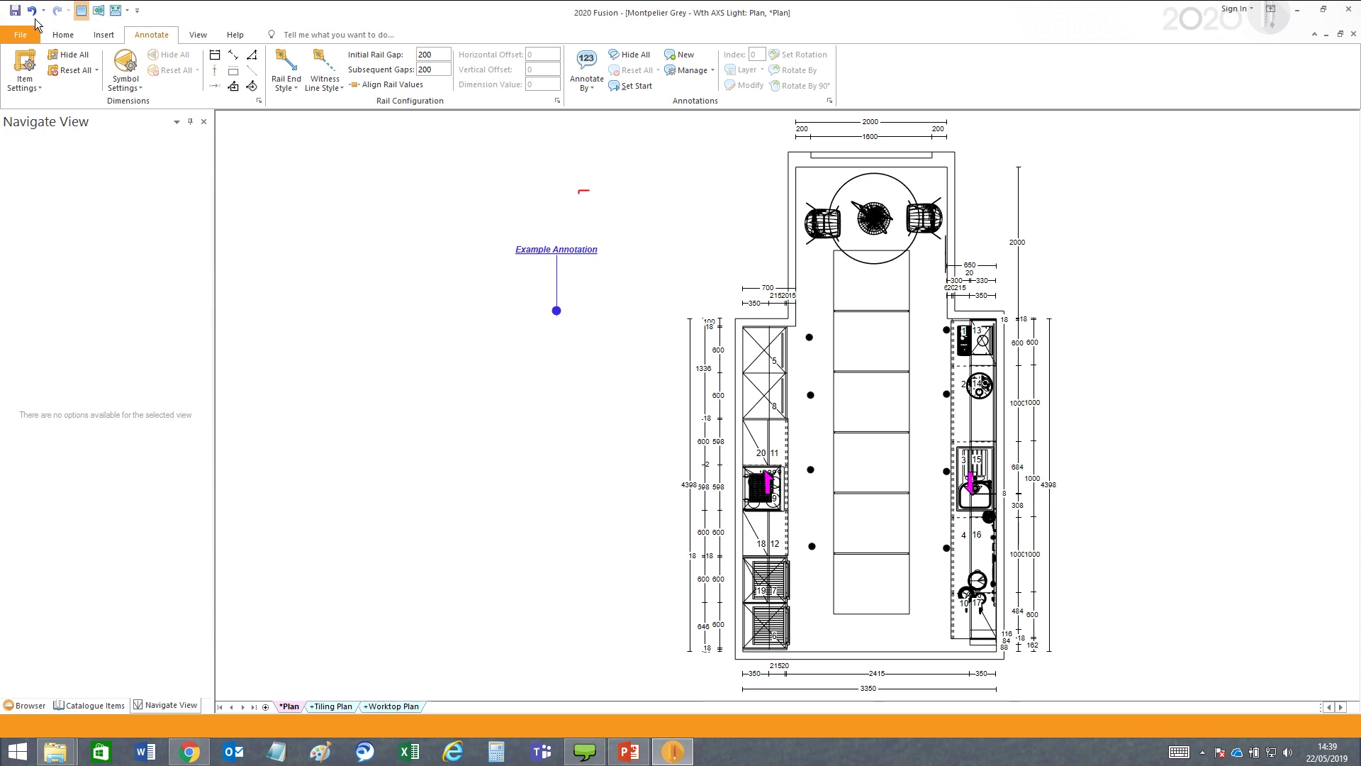
Review the default Annotation settings, including the manual annotation font and line end style, in the program options and close them without changes
left_click(21, 35)
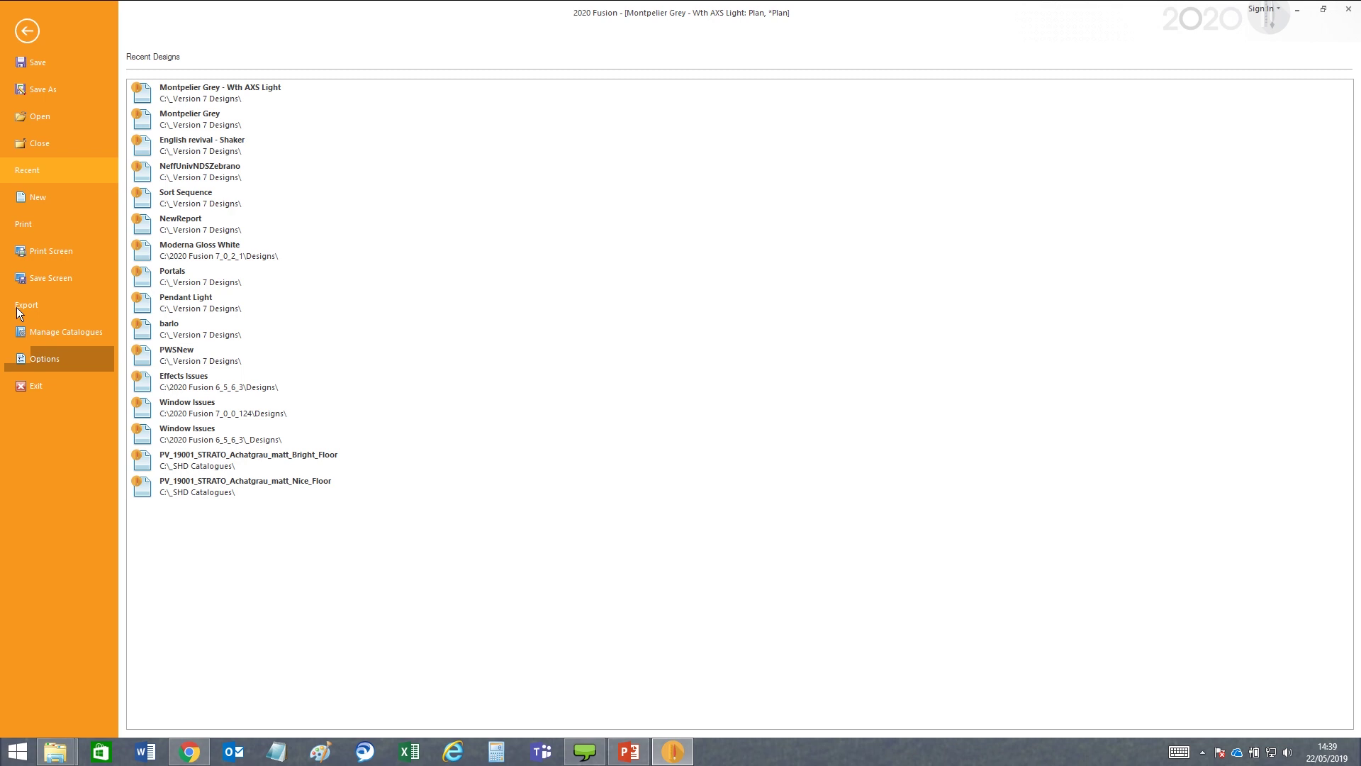
left_click(38, 360)
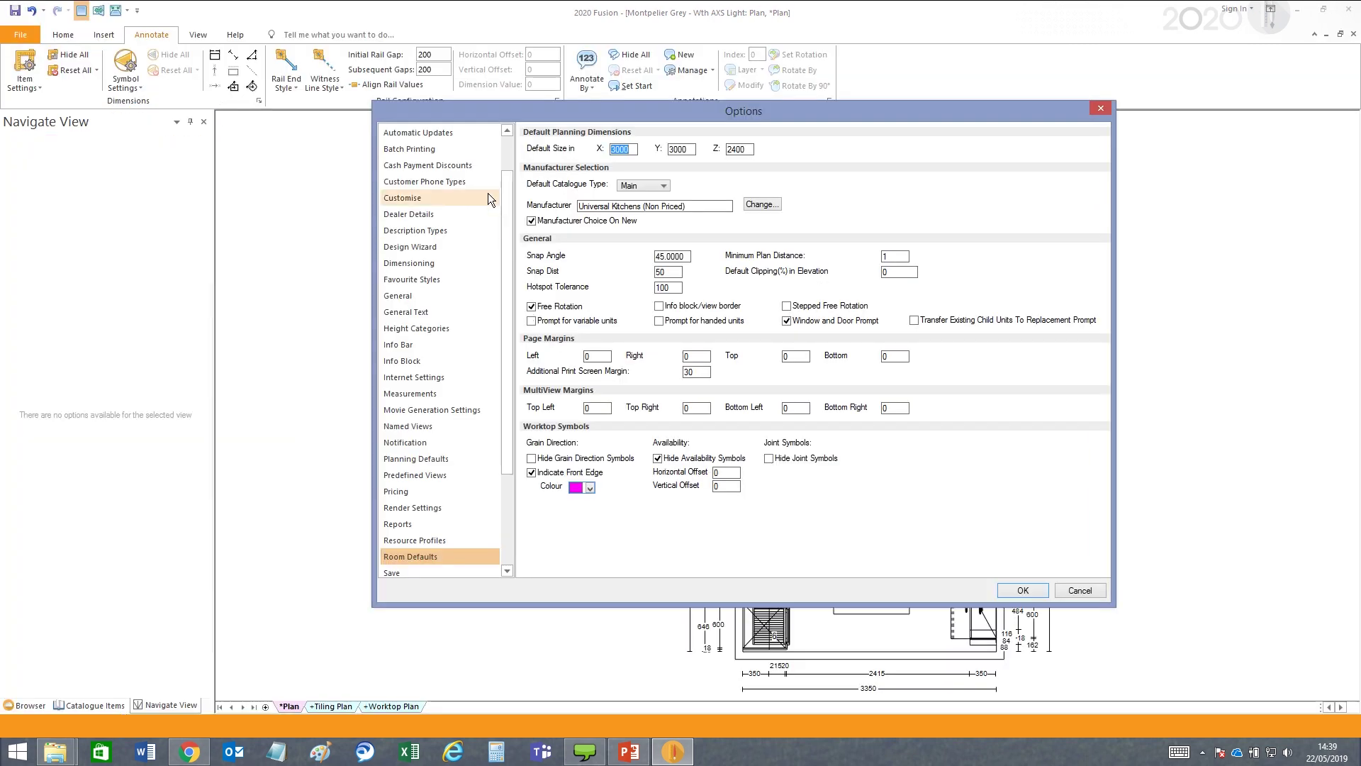
scroll(503, 202, "up", 1)
left_click(424, 134)
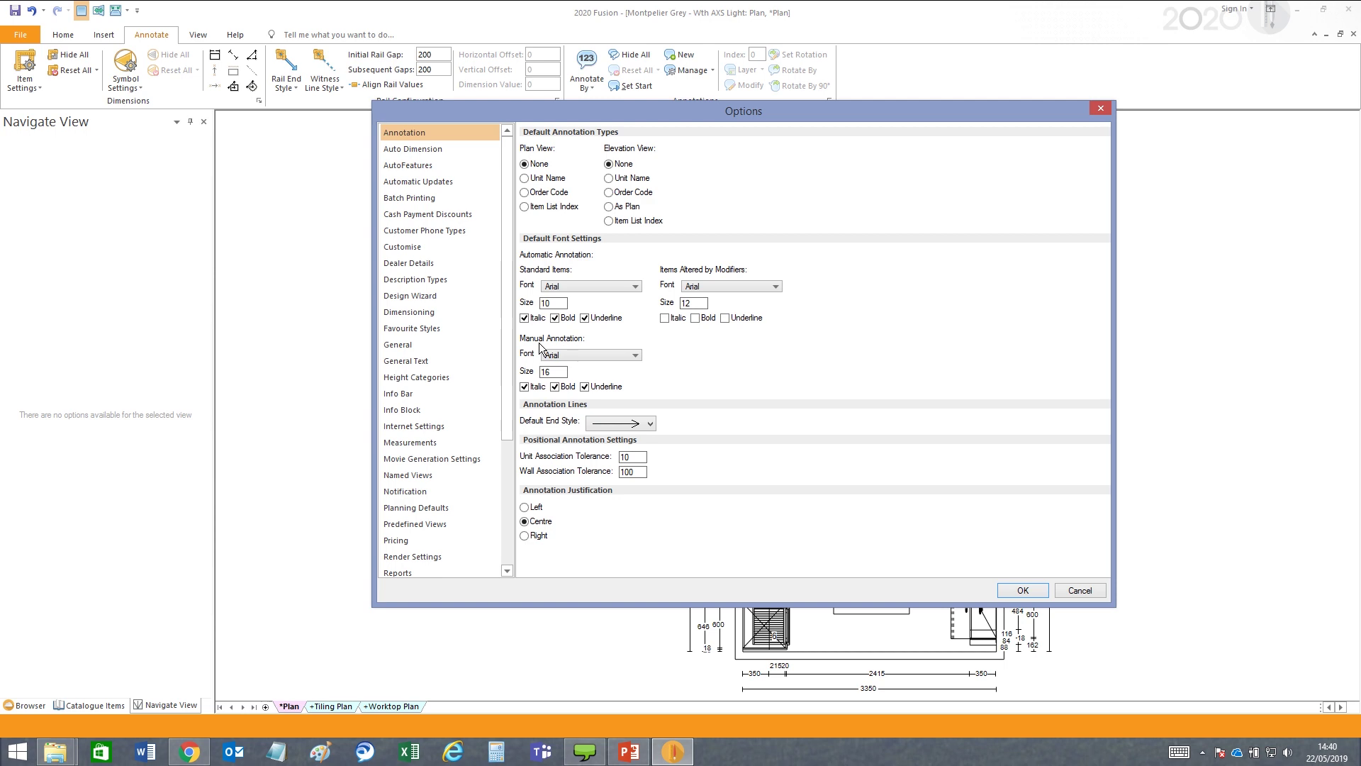
left_click(1079, 590)
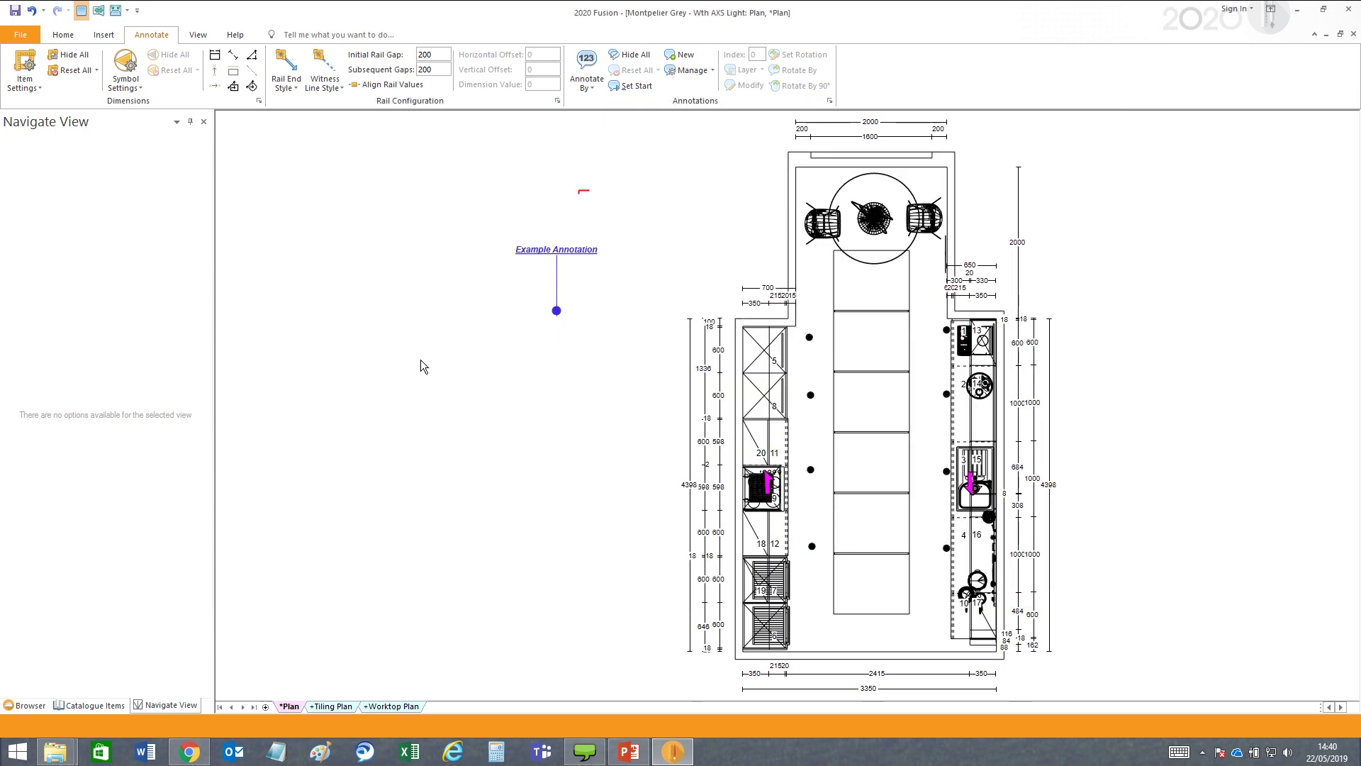
Delete the "Example Annotation" text and its line from the plan
key("Delete")
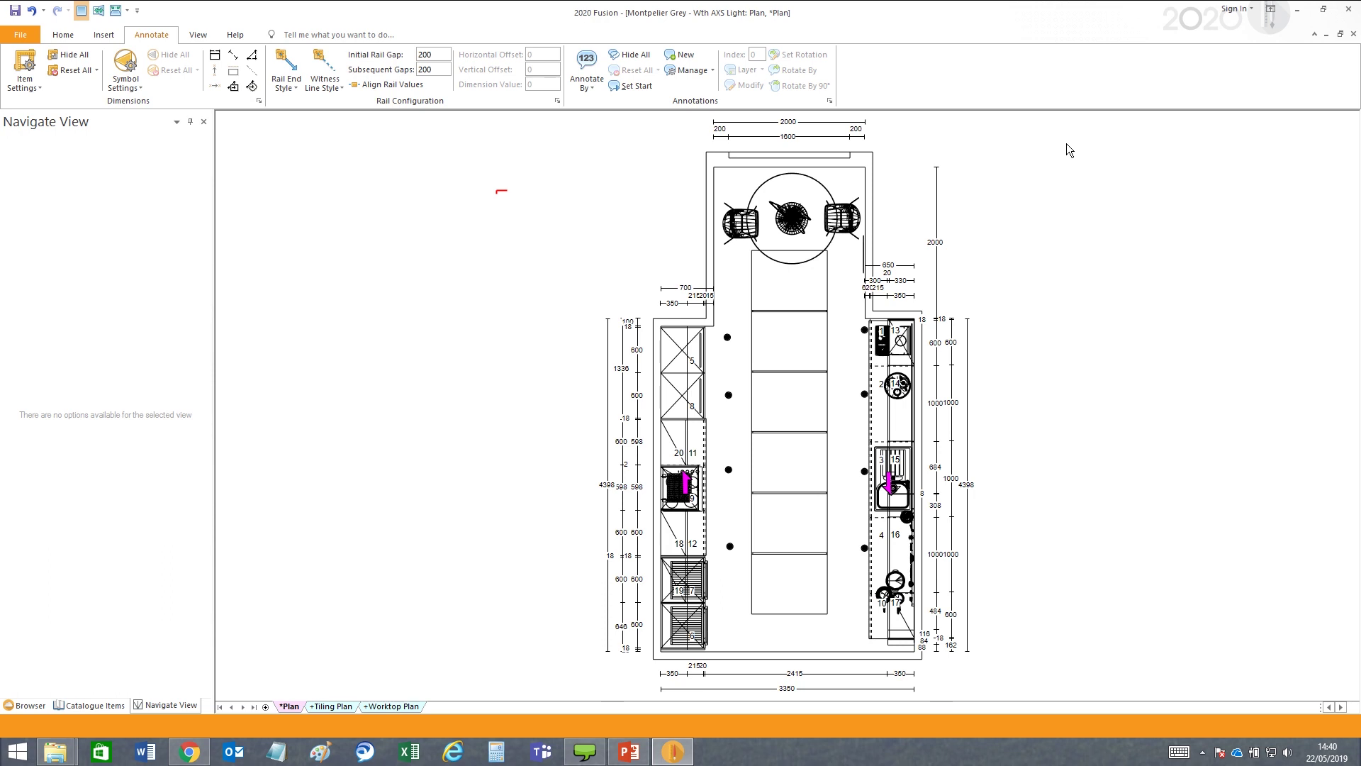
Try the Auto-hide Ribbon and Show Tabs display modes, revealing the hidden commands in each, and restore Show Tabs and Commands
left_click(1270, 10)
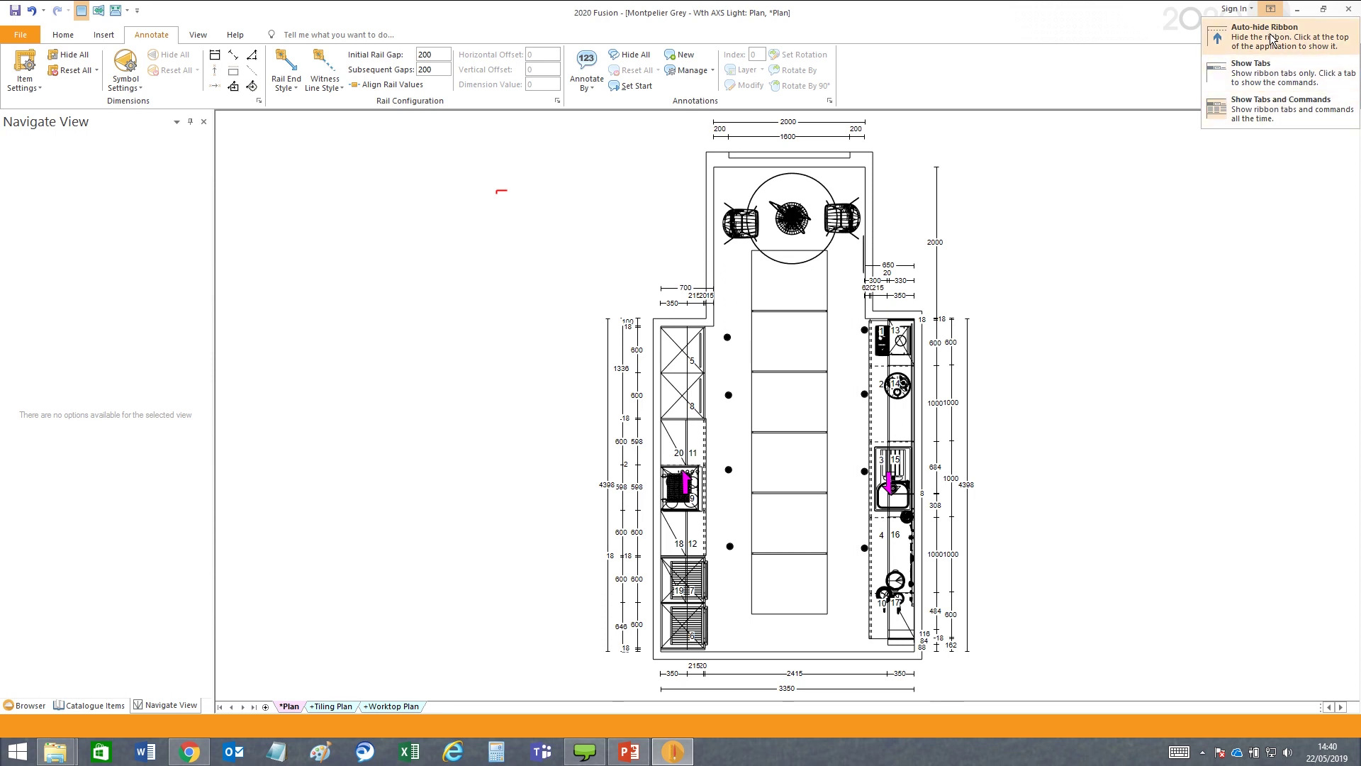
left_click(1273, 39)
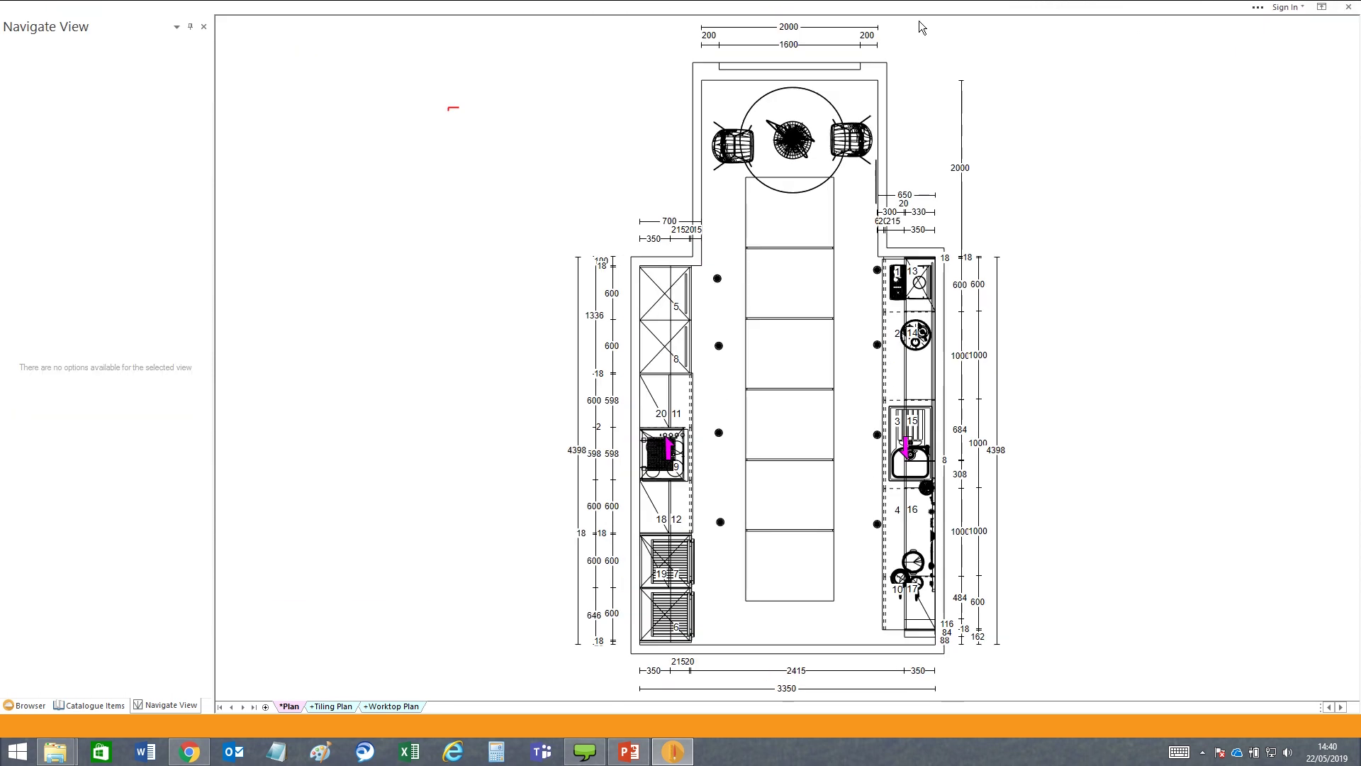
left_click(577, 8)
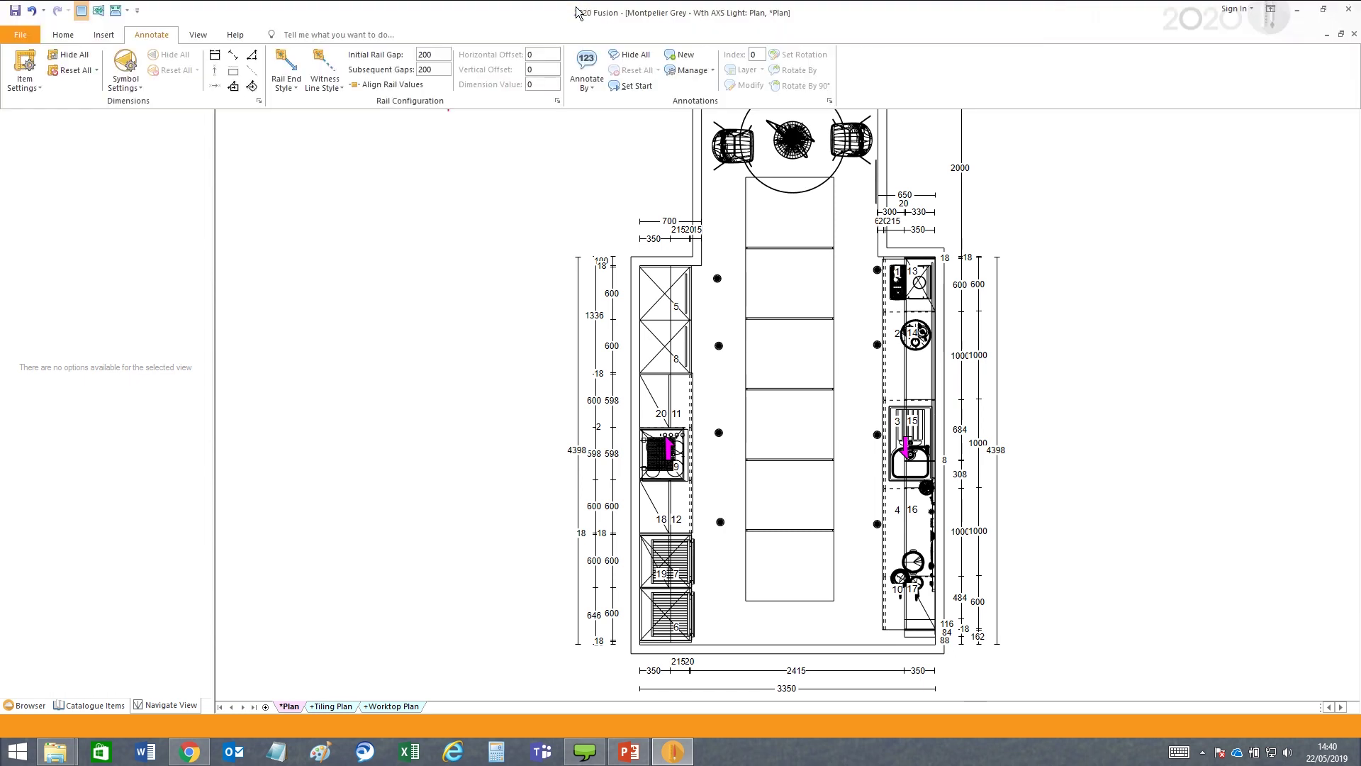
left_click(1271, 9)
left_click(1196, 78)
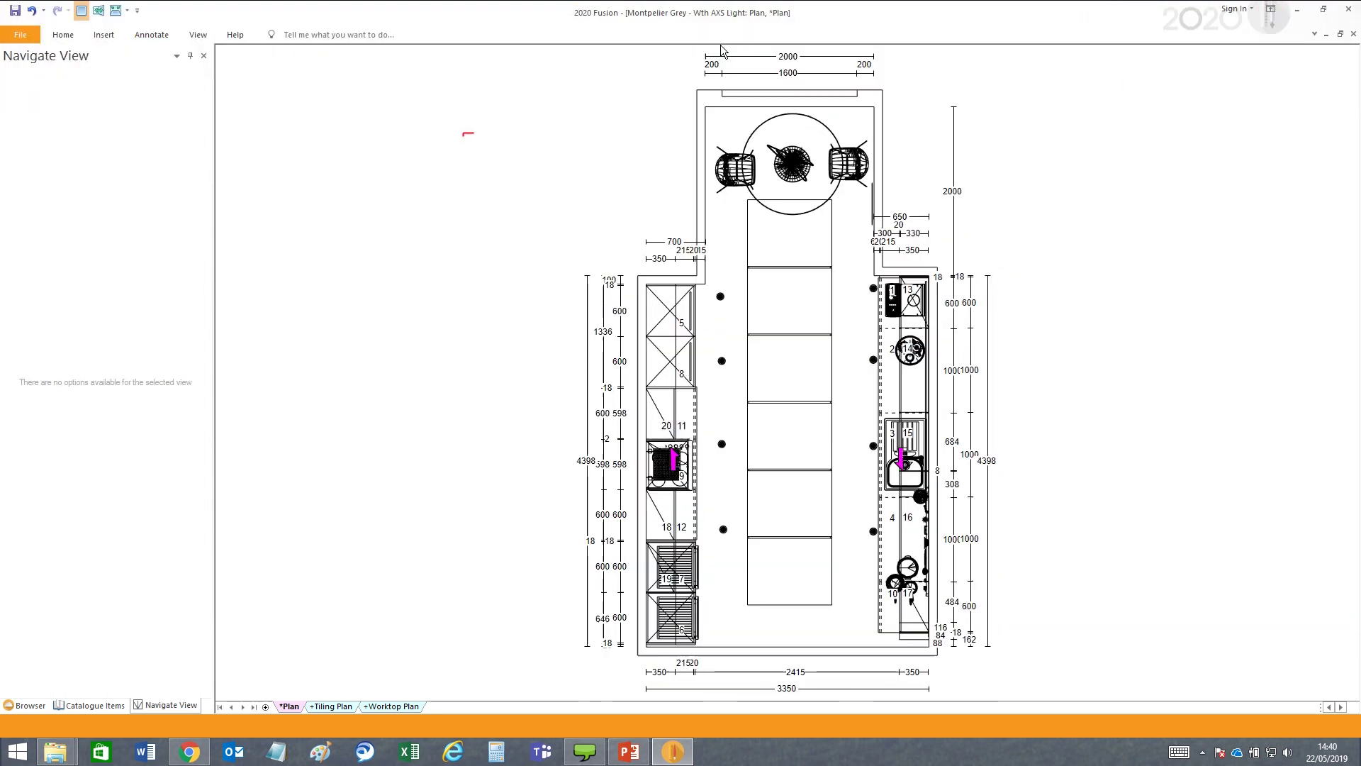
left_click(200, 37)
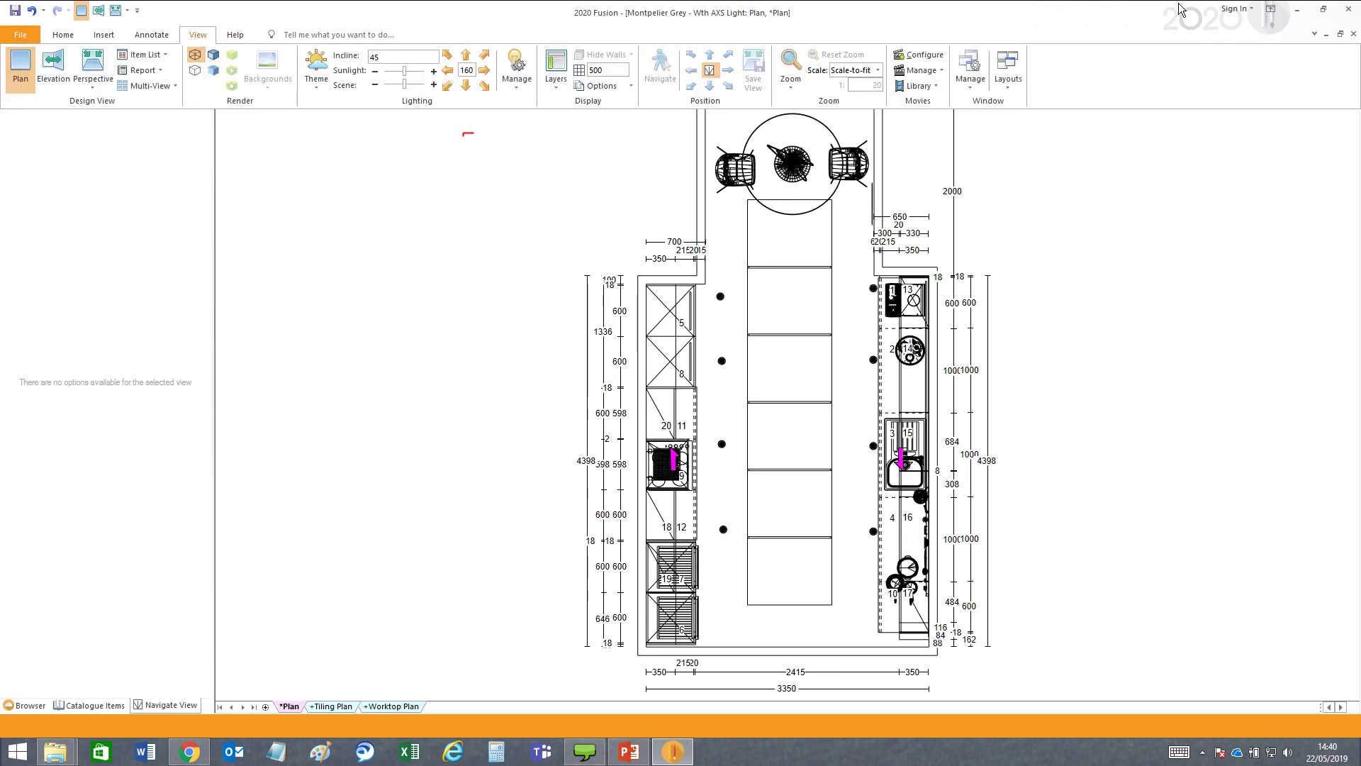
left_click(1270, 9)
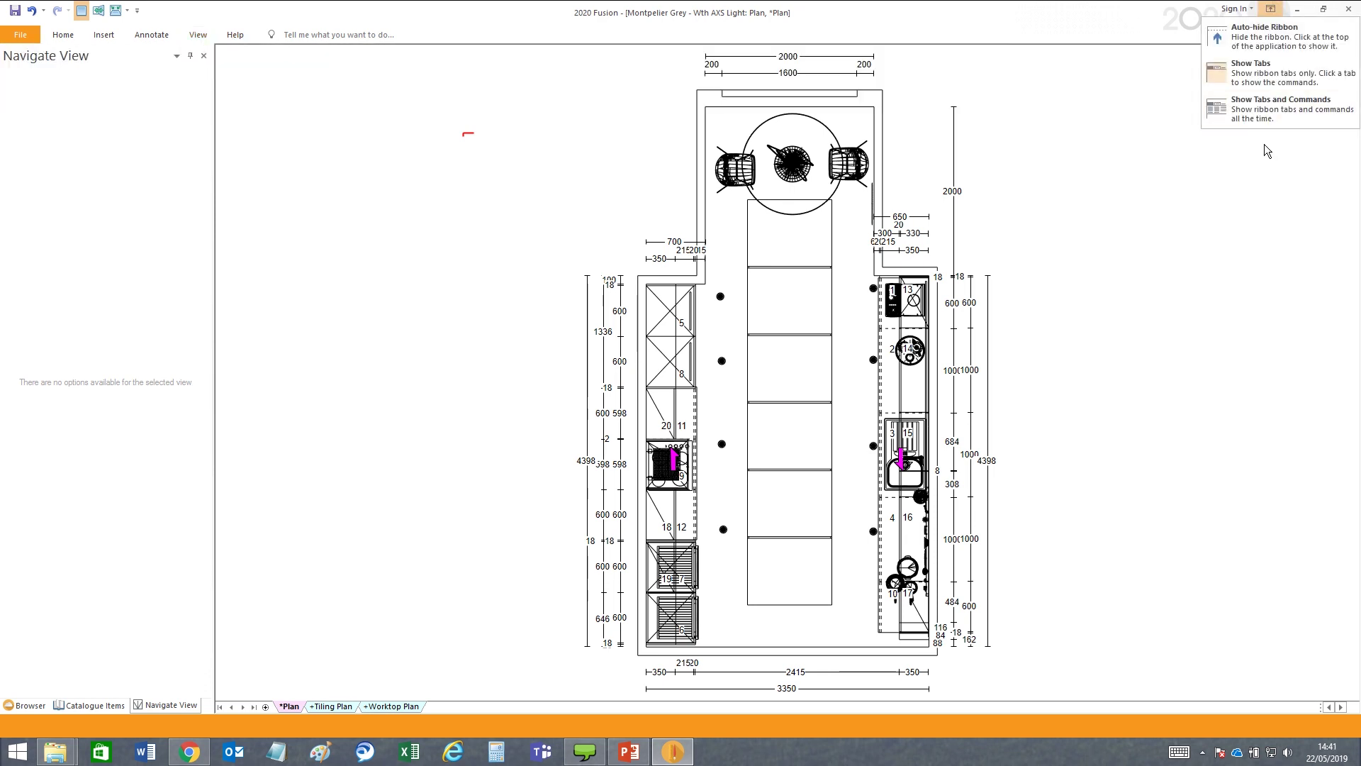
left_click(1242, 107)
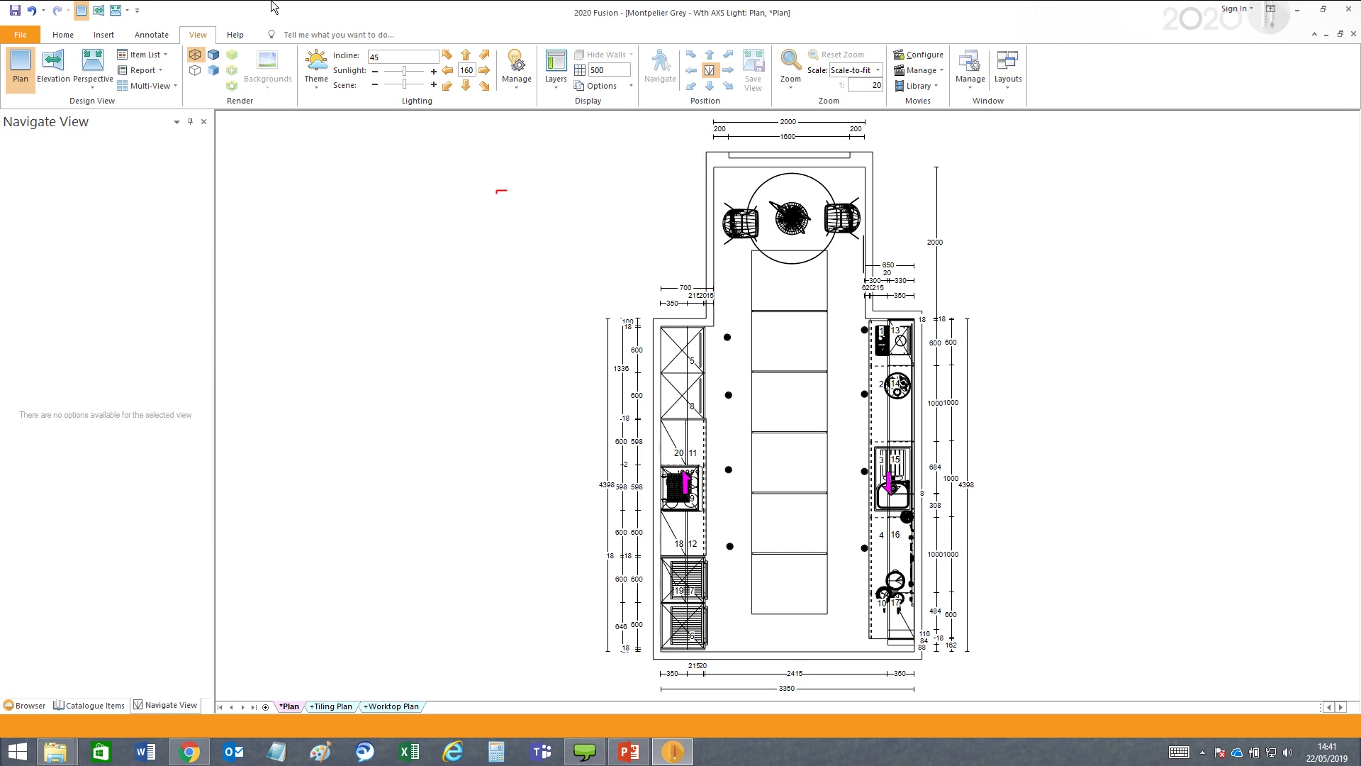
Open the program's help file and shift its window down from the screen's upper edge
left_click(236, 35)
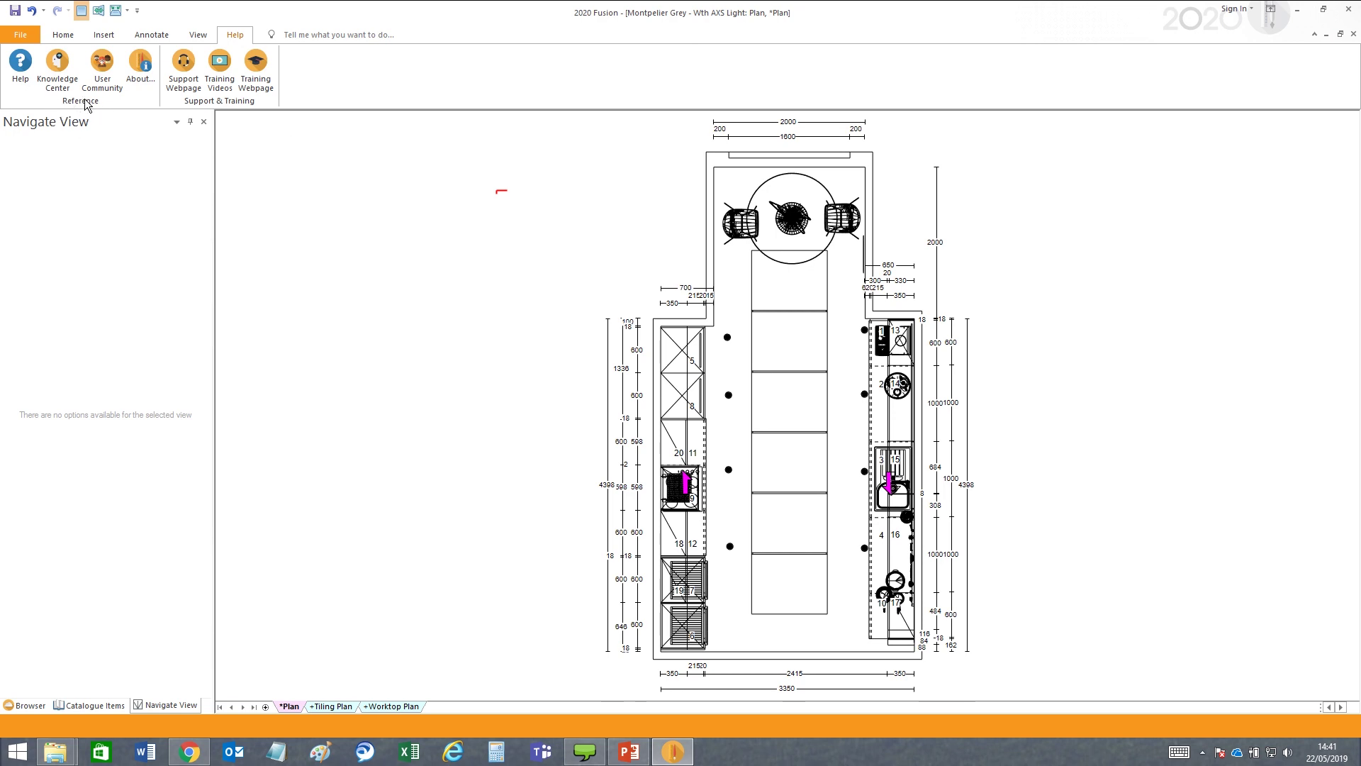
left_click(19, 70)
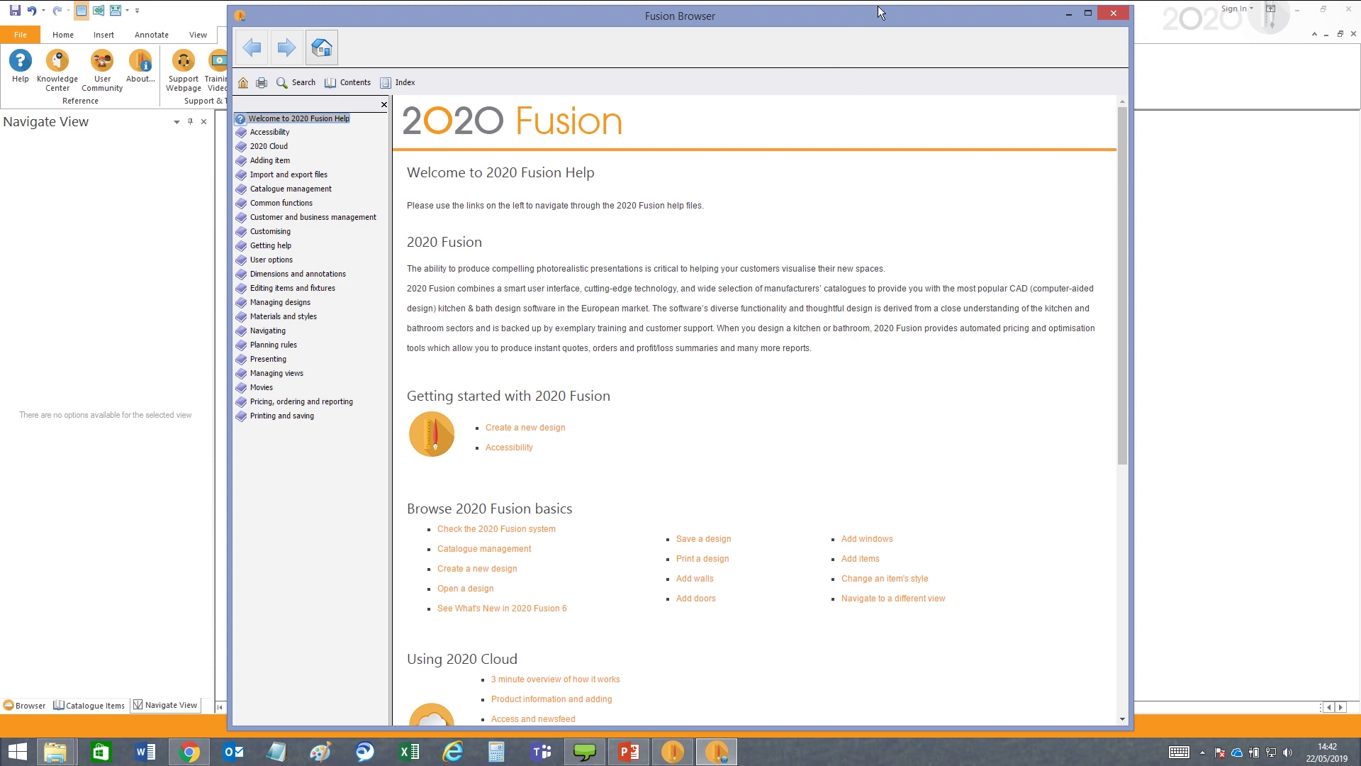
left_click_drag(878, 5, 904, 28)
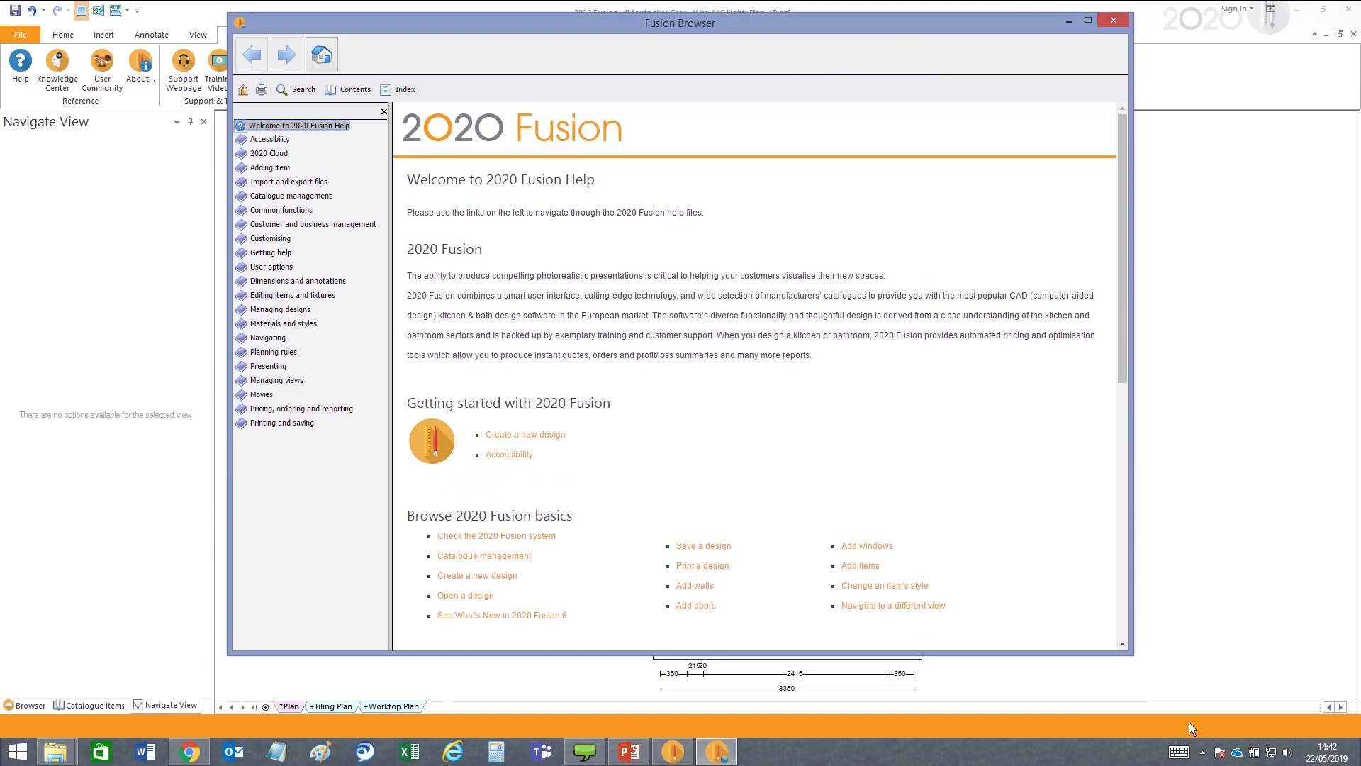
Reduce the size of the help file window and close it
left_click_drag(1130, 654, 1078, 615)
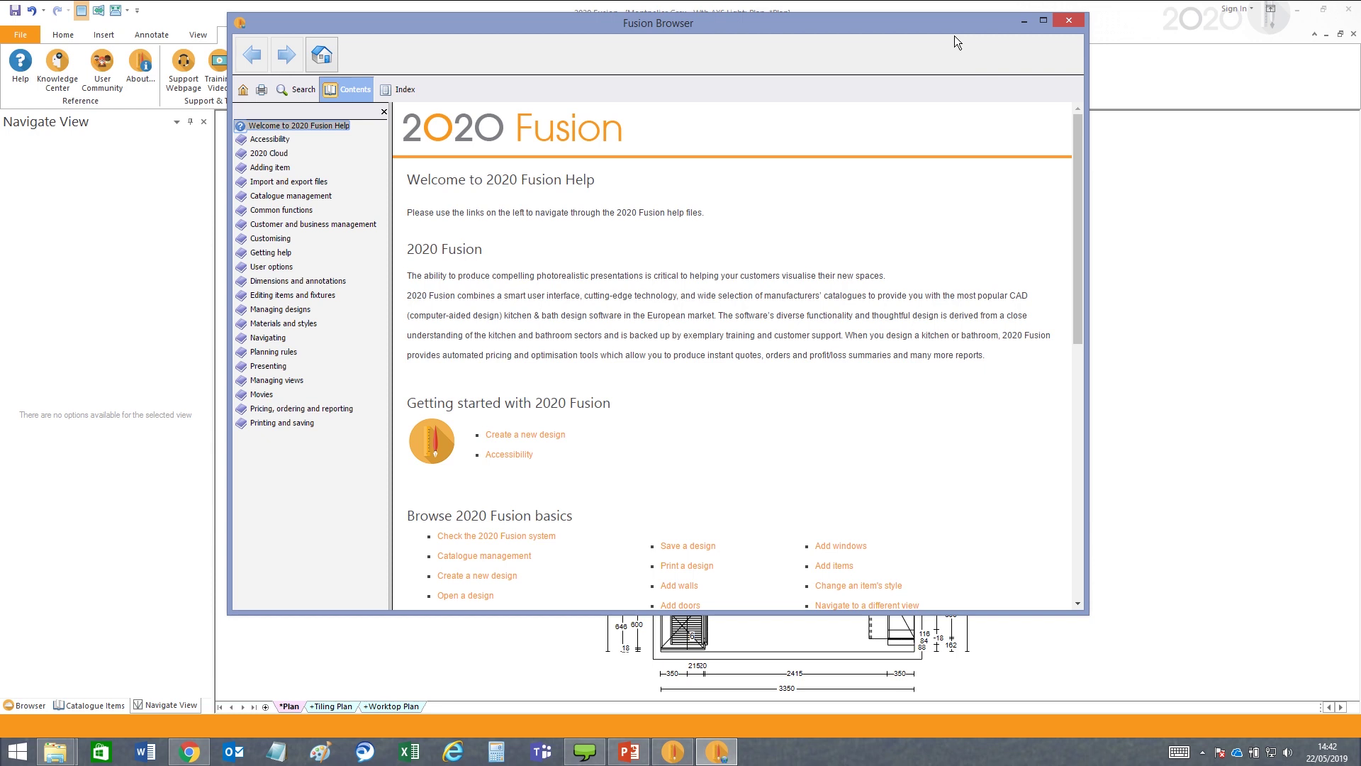
left_click(1069, 21)
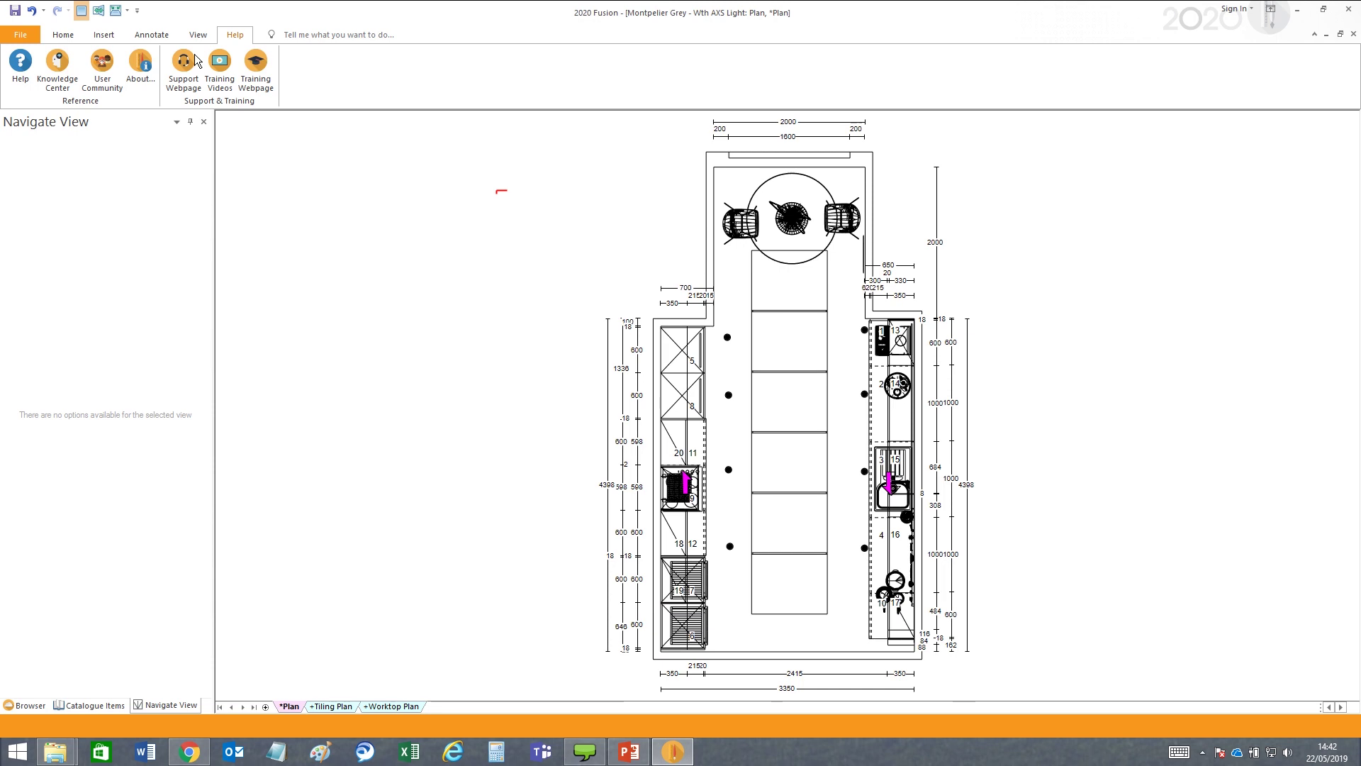
Open the online 2020 Knowledge Center and choose 2020 Fusion as the product that needs help
left_click(55, 71)
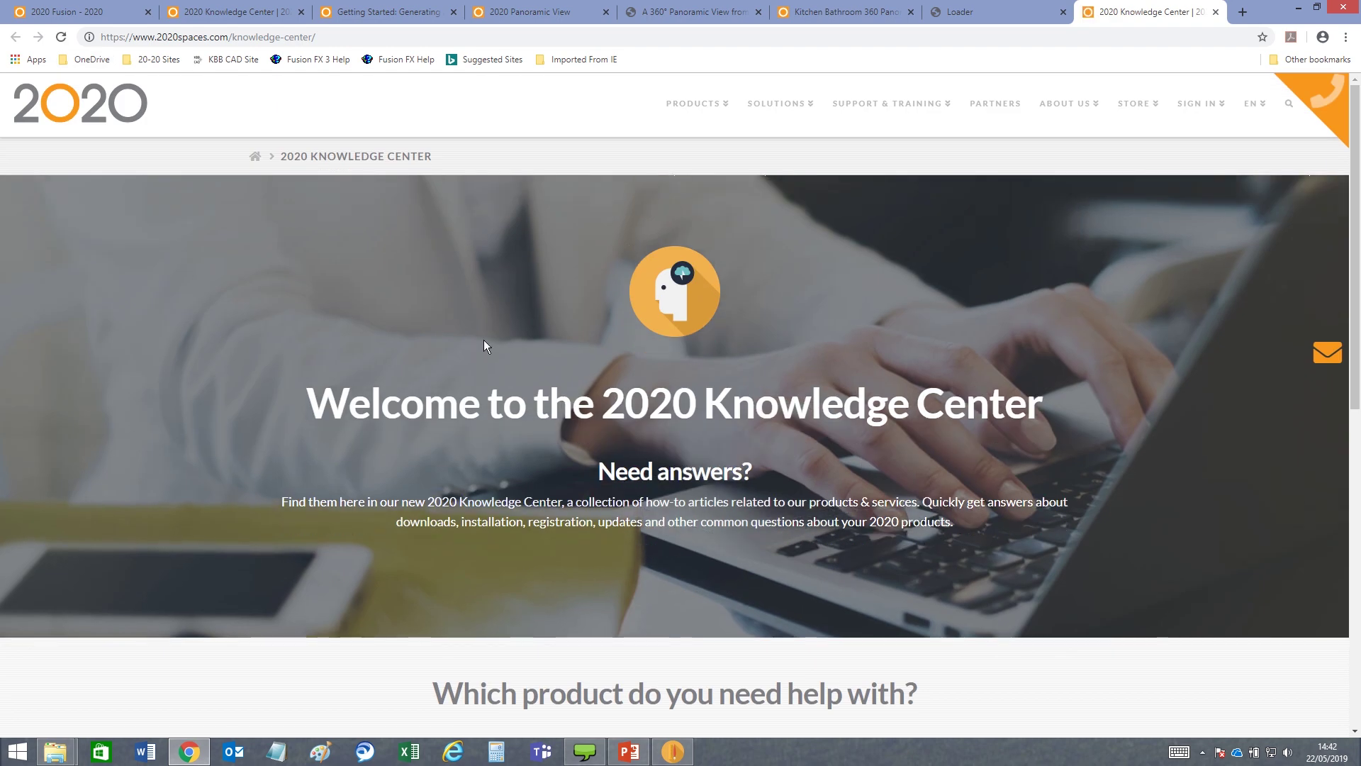
scroll(483, 341, "down", 4)
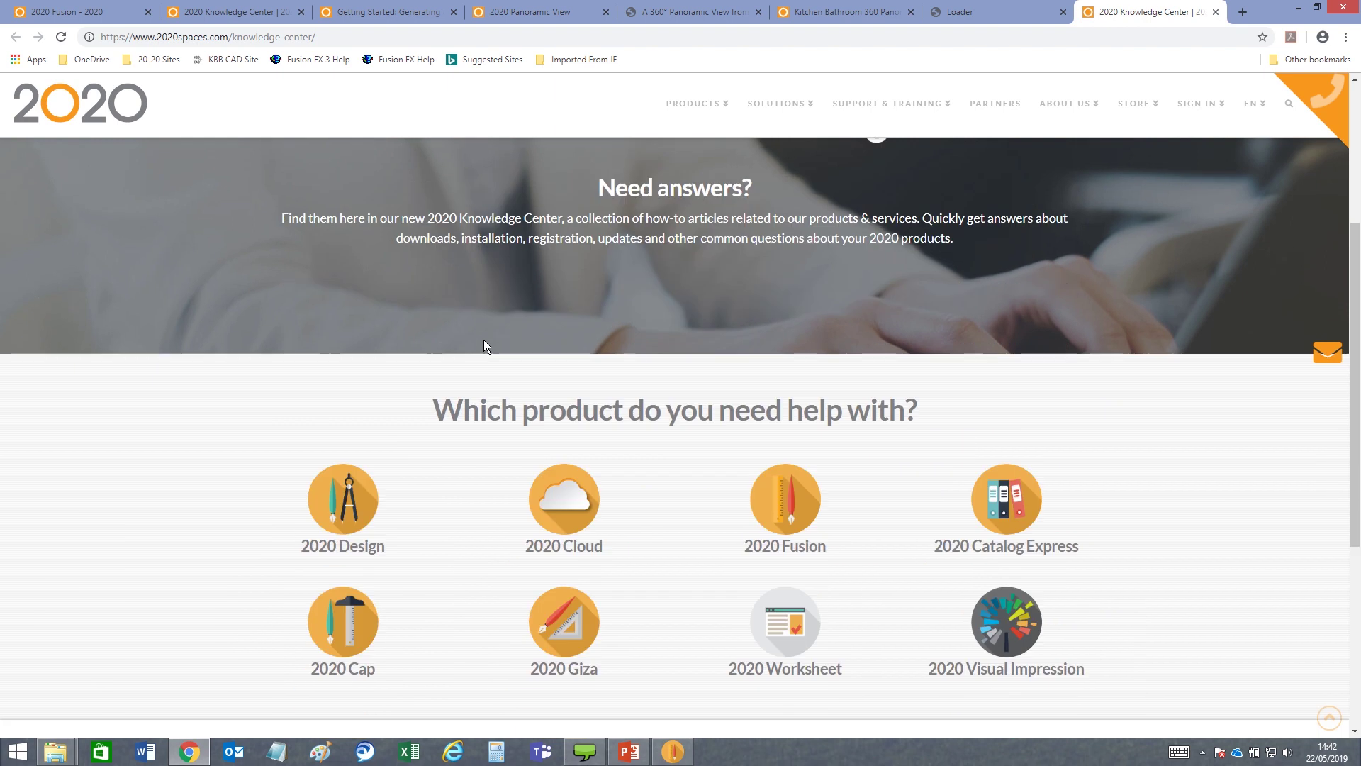
left_click(797, 517)
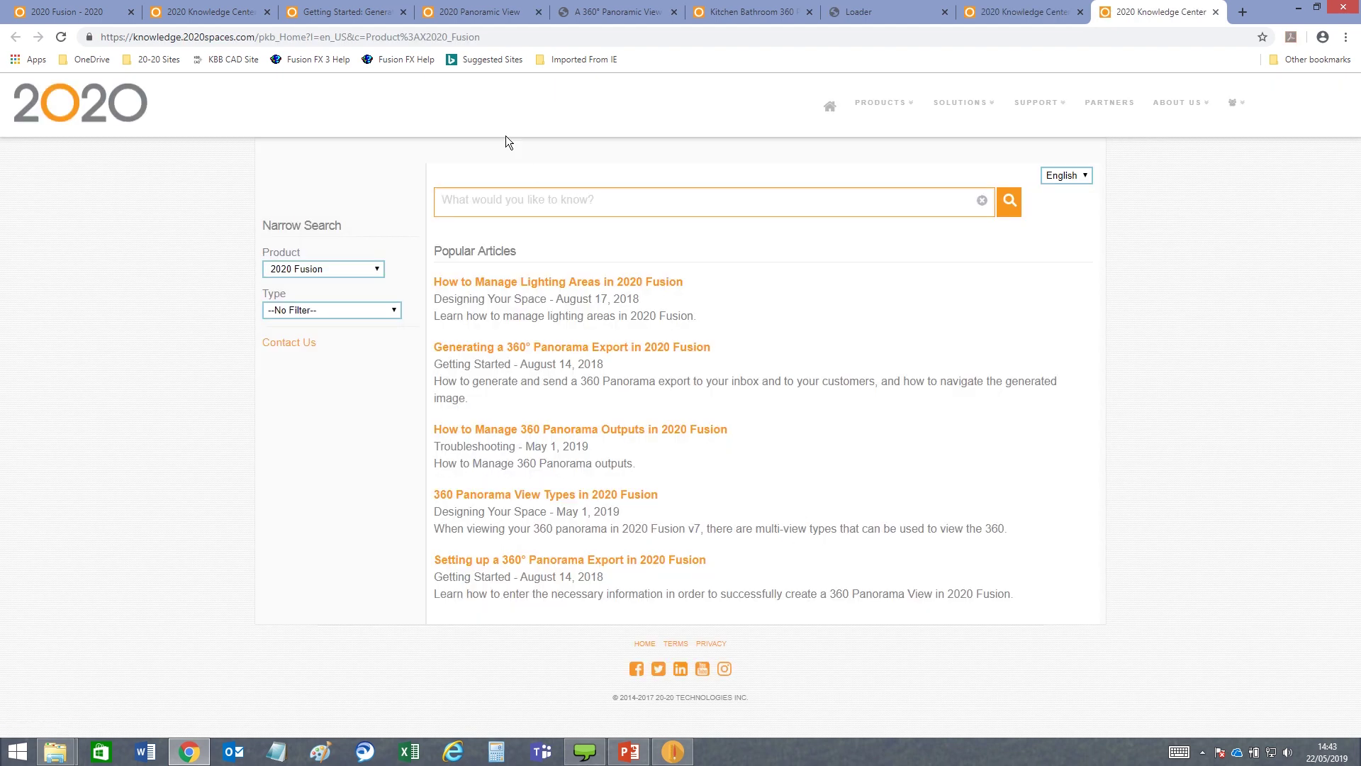
Search the Knowledge Center for "360" and open the article "Generating a 360° Panorama Export in 2020 Fusion"
left_click(465, 202)
type("360")
key("Return")
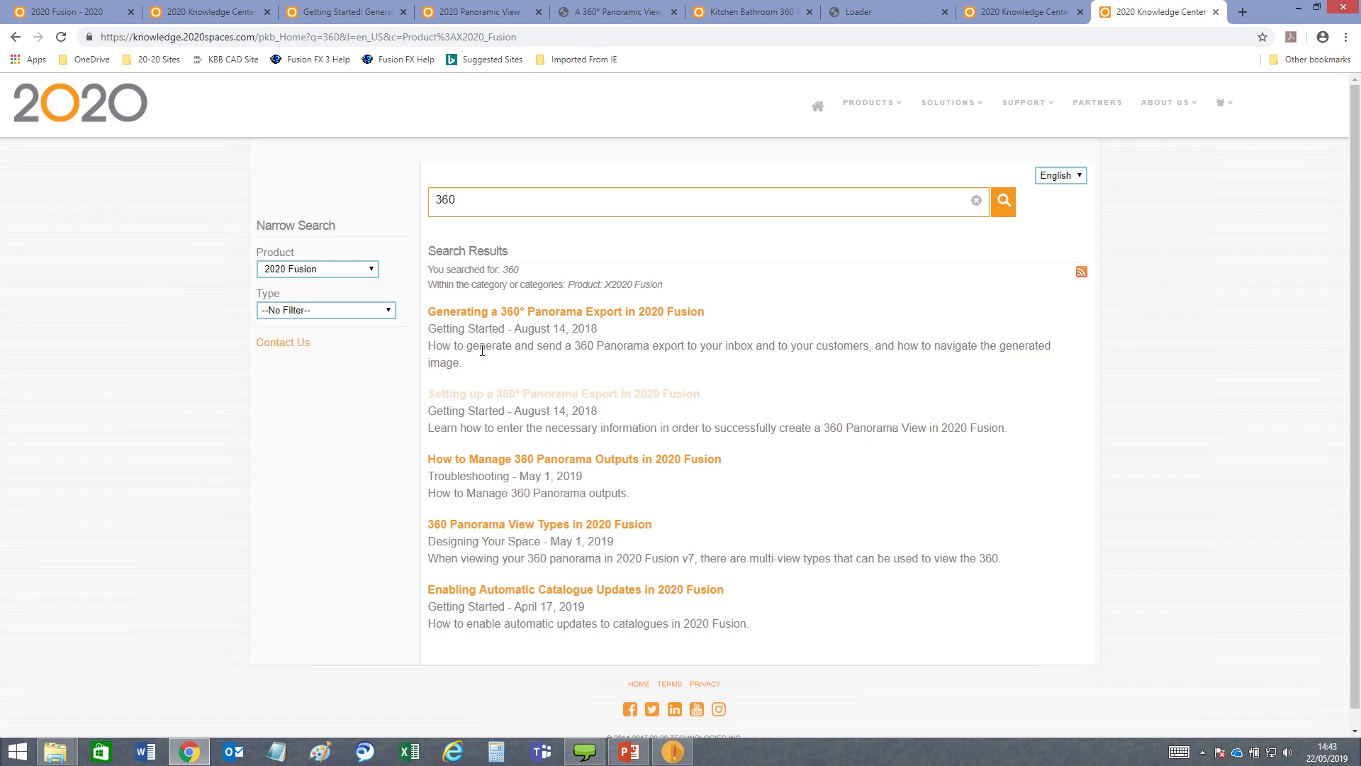
left_click(503, 314)
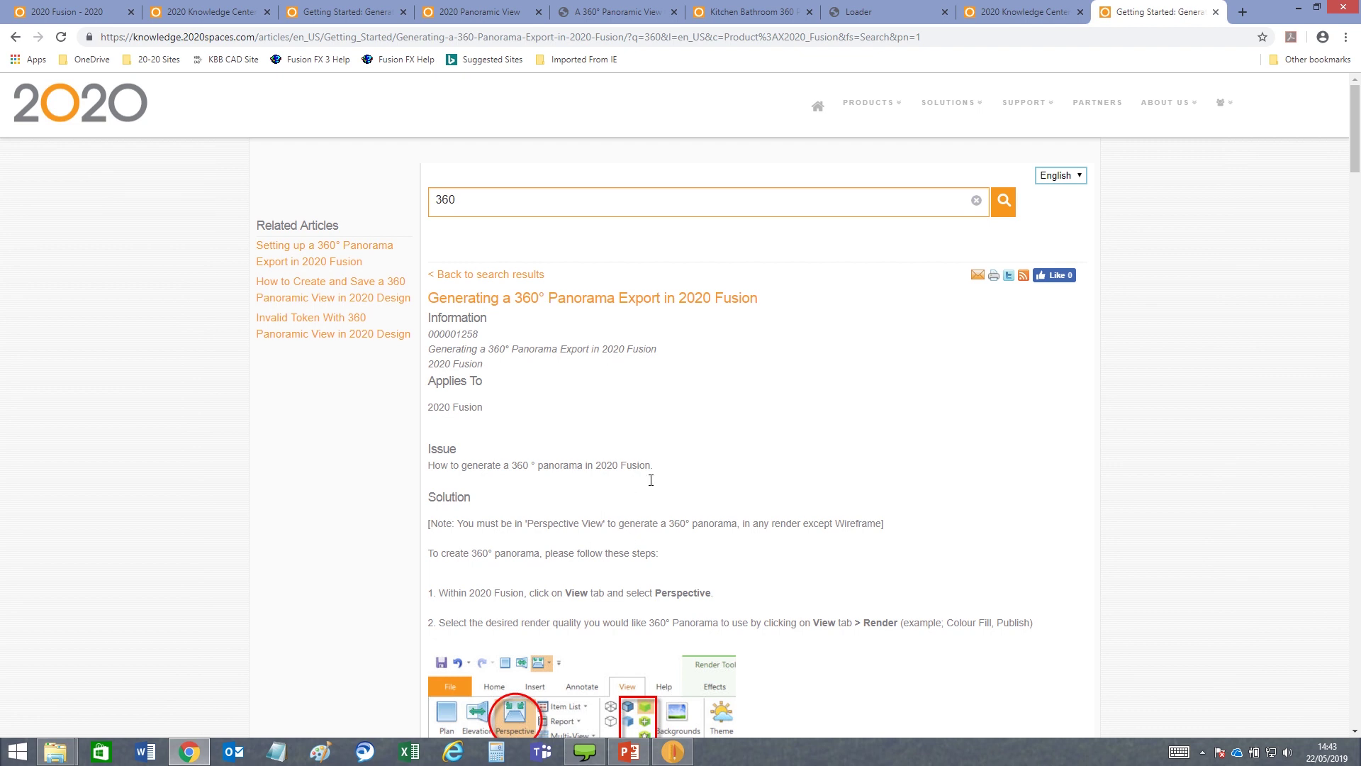
Read the 360° panorama export article through to the navigation panel buttons, and switch back to 2020 Fusion
scroll(651, 480, "down", 3)
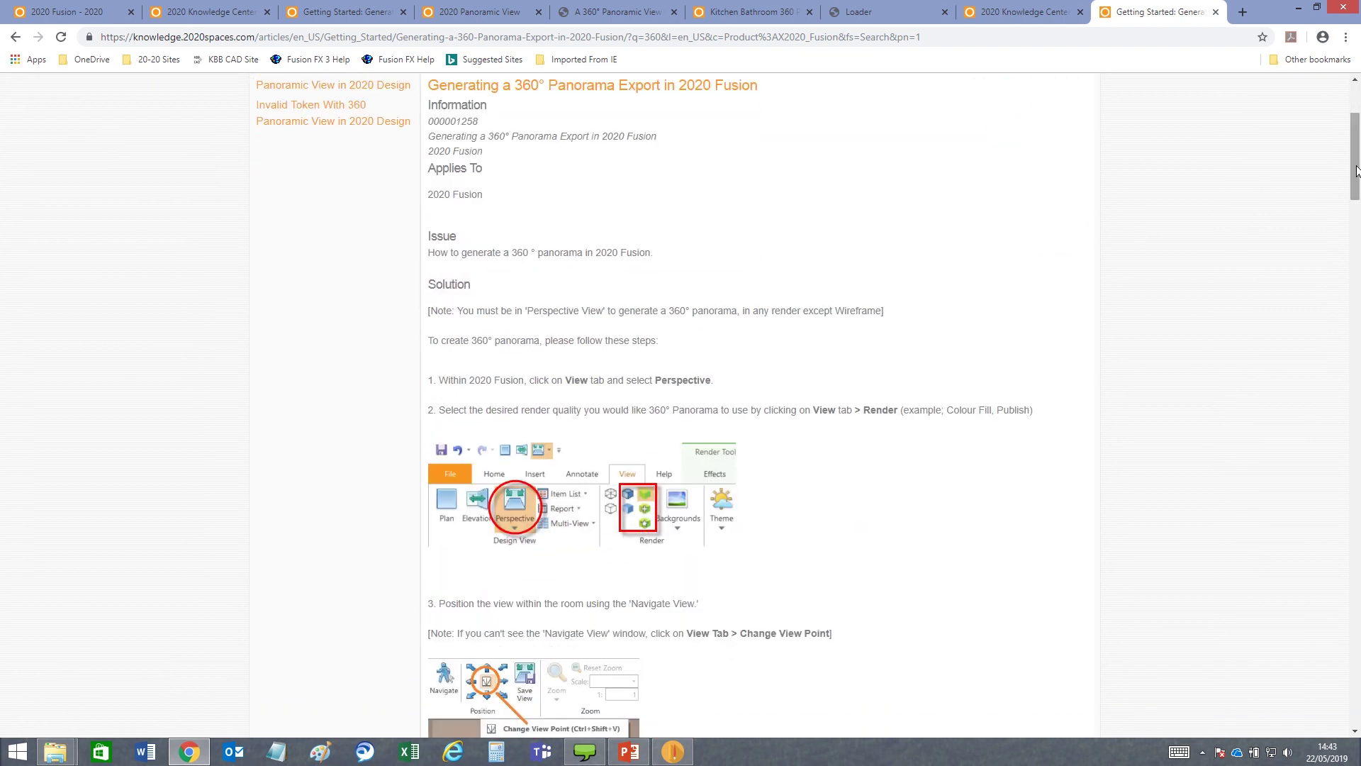
left_click_drag(1356, 171, 1356, 244)
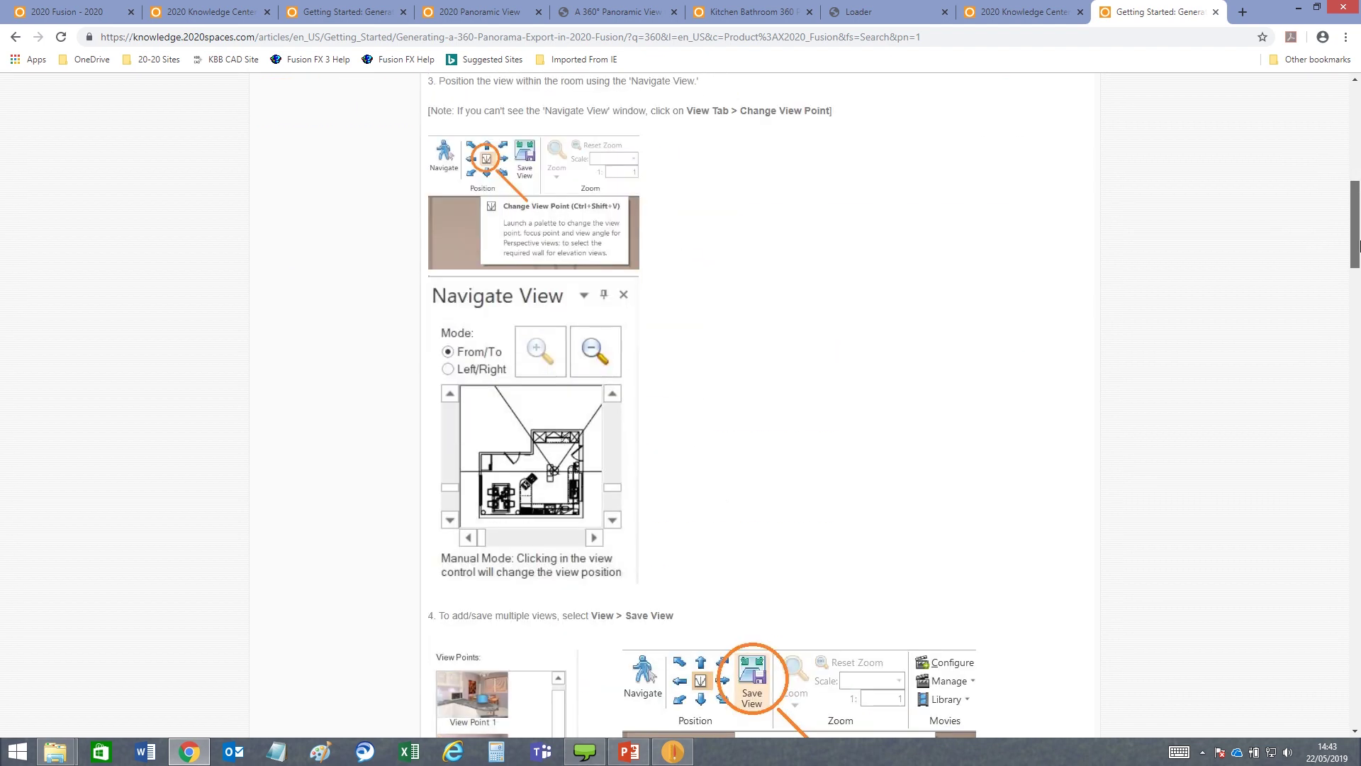
scroll(488, 223, "down", 11)
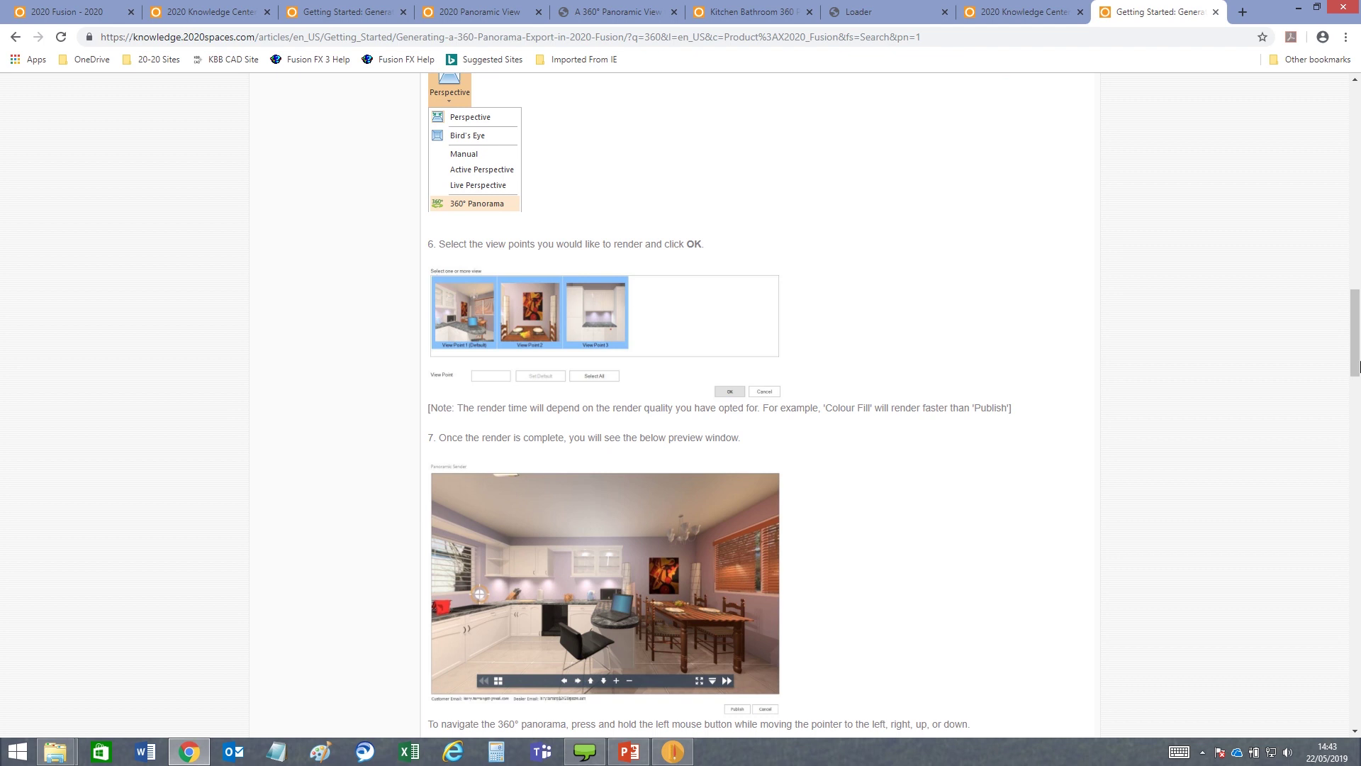
left_click_drag(1356, 339, 1357, 373)
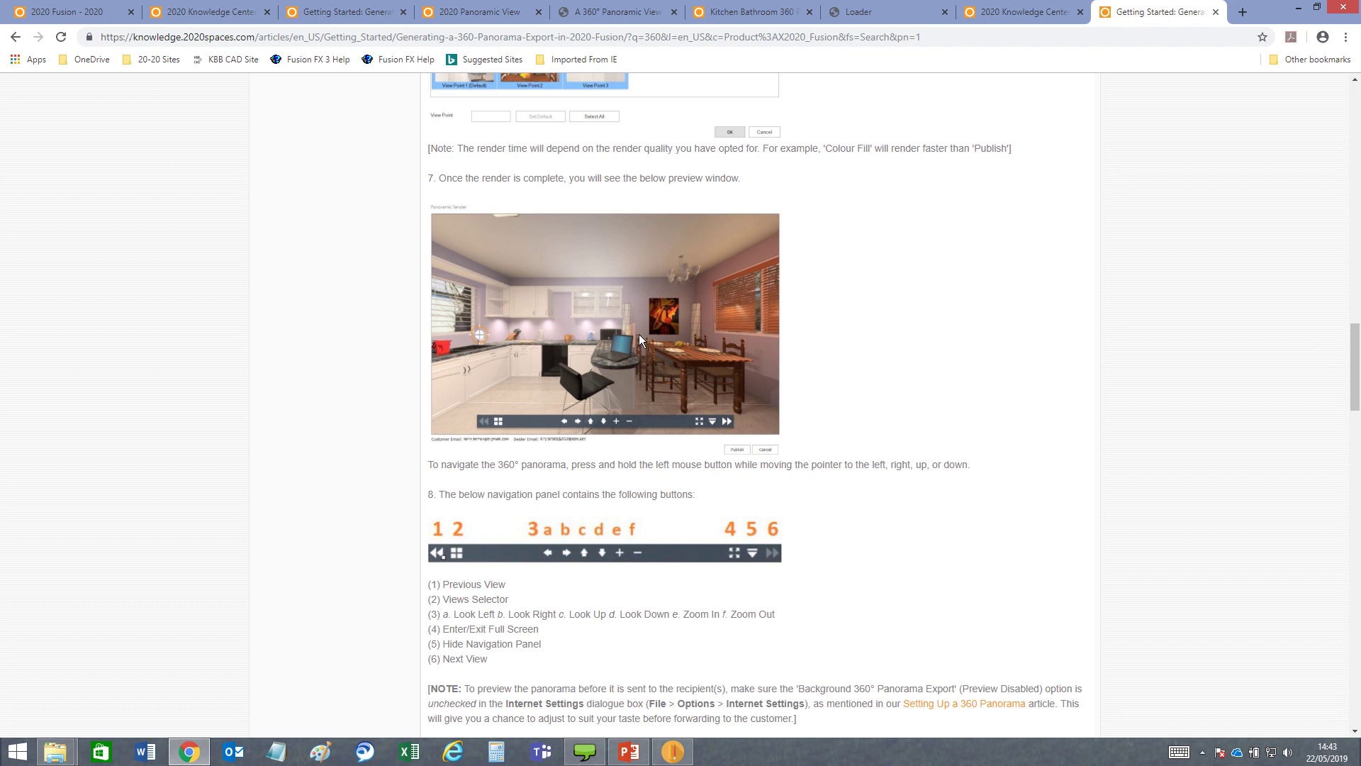
scroll(640, 334, "down", 2)
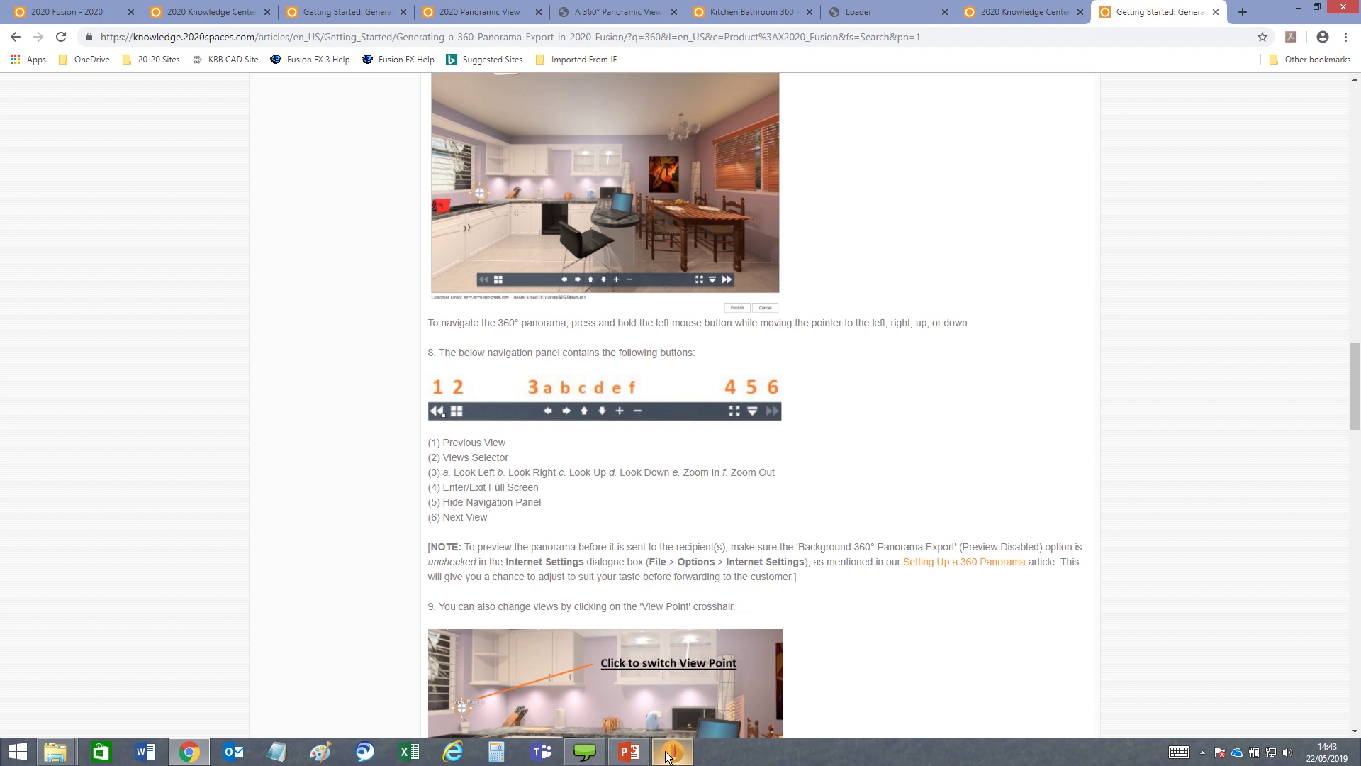
mouse_move(666, 757)
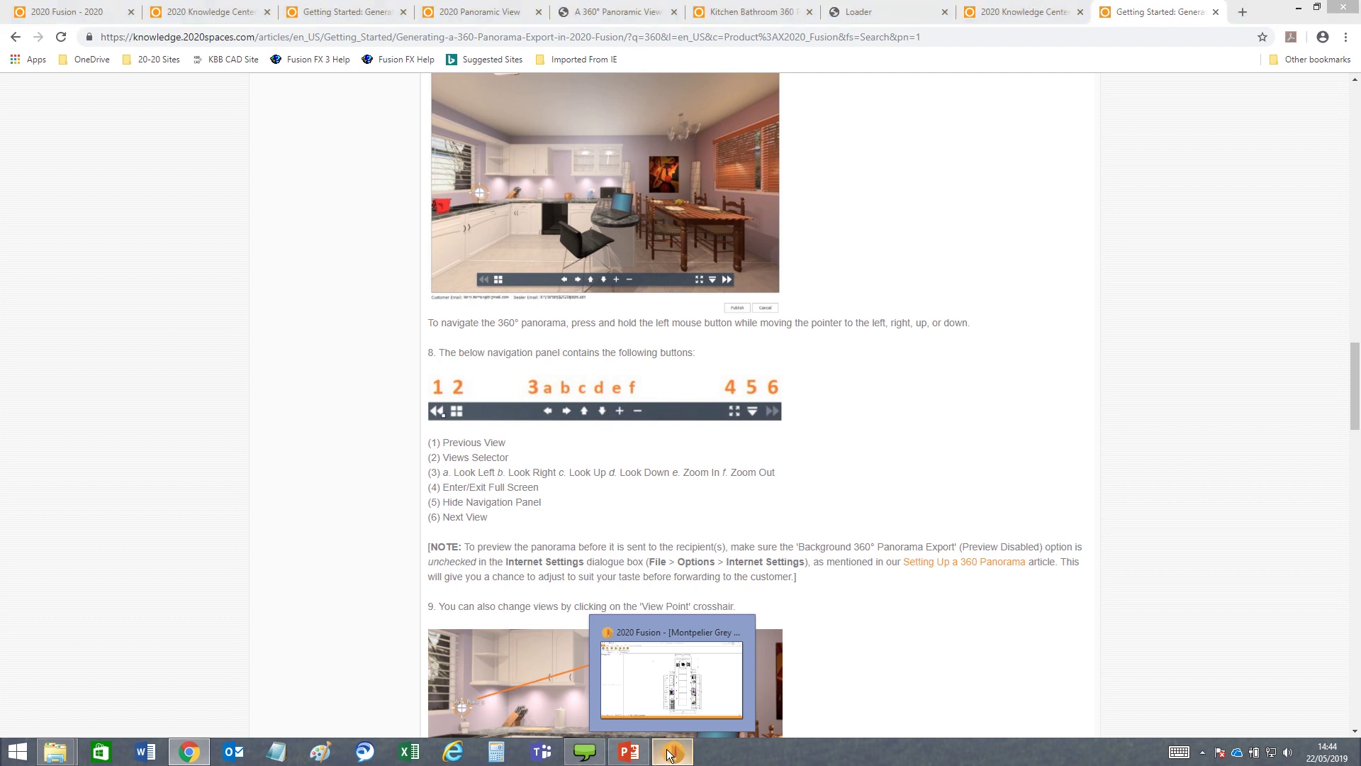
left_click(670, 753)
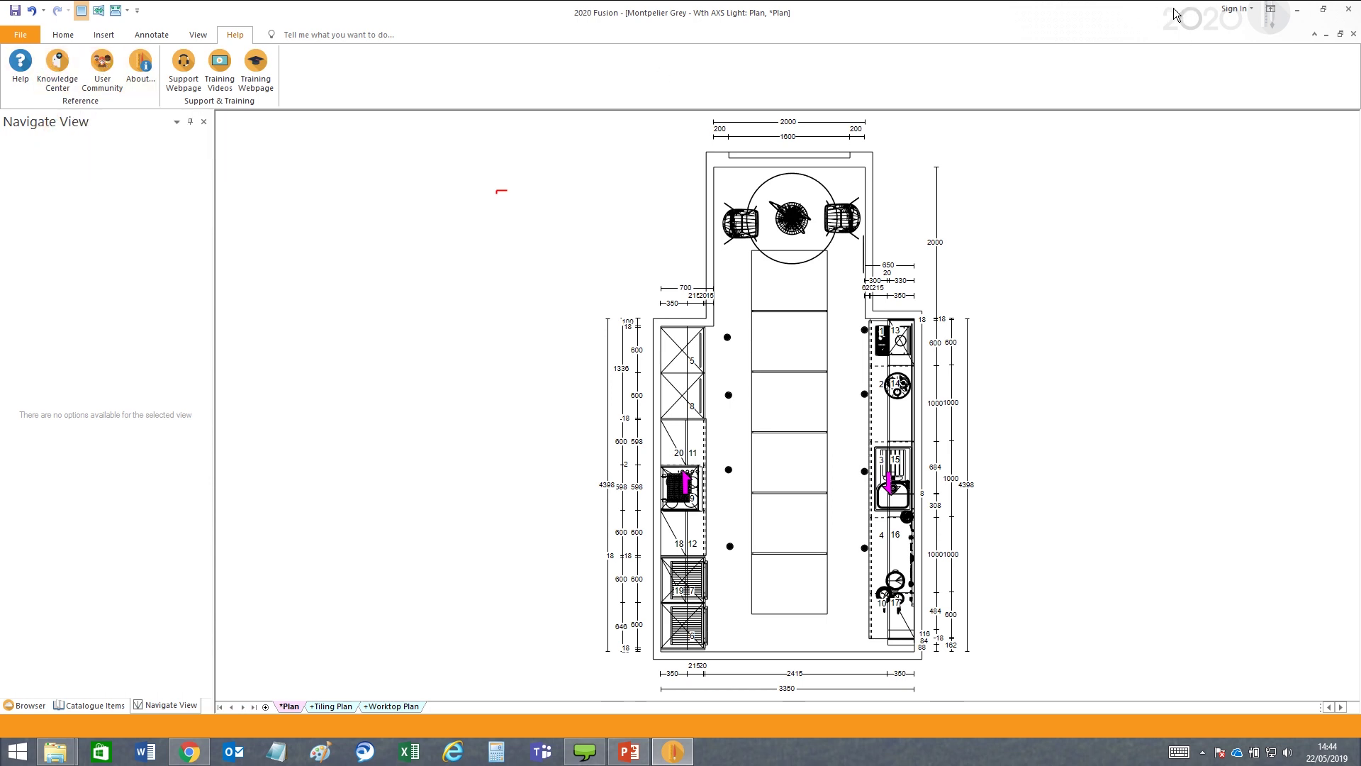
Open the online User Community, look through the 2020 Fusion forum topics, and switch back to 2020 Fusion
left_click(103, 71)
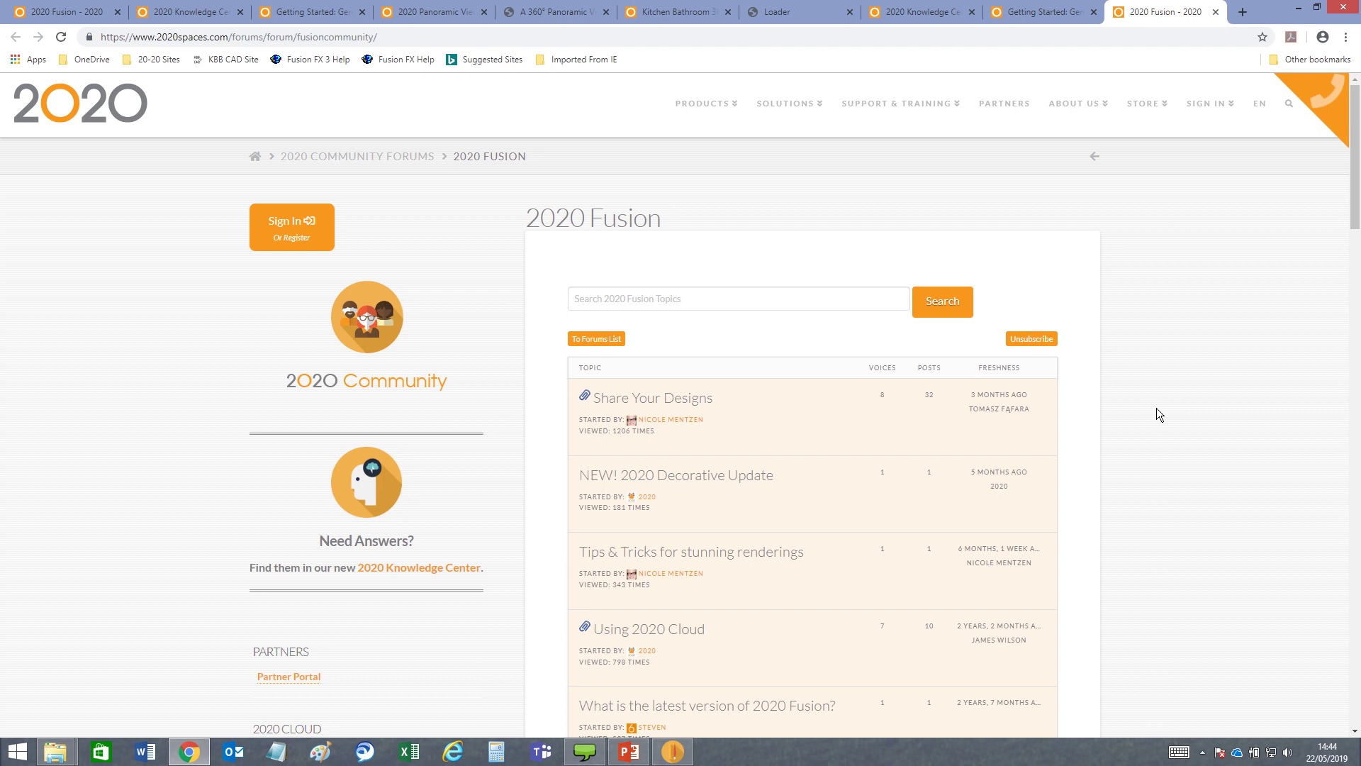
scroll(1156, 411, "down", 5)
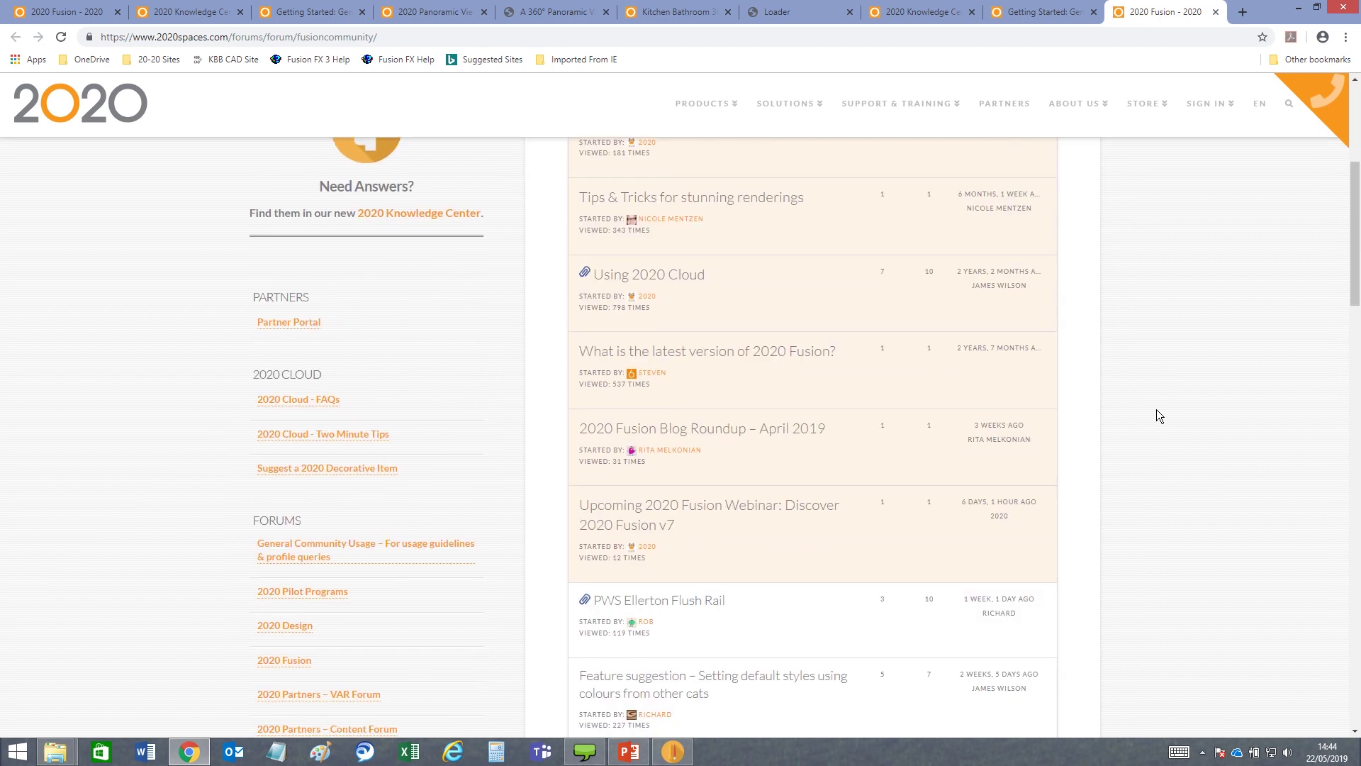
scroll(1157, 414, "down", 3)
scroll(1157, 414, "up", 4)
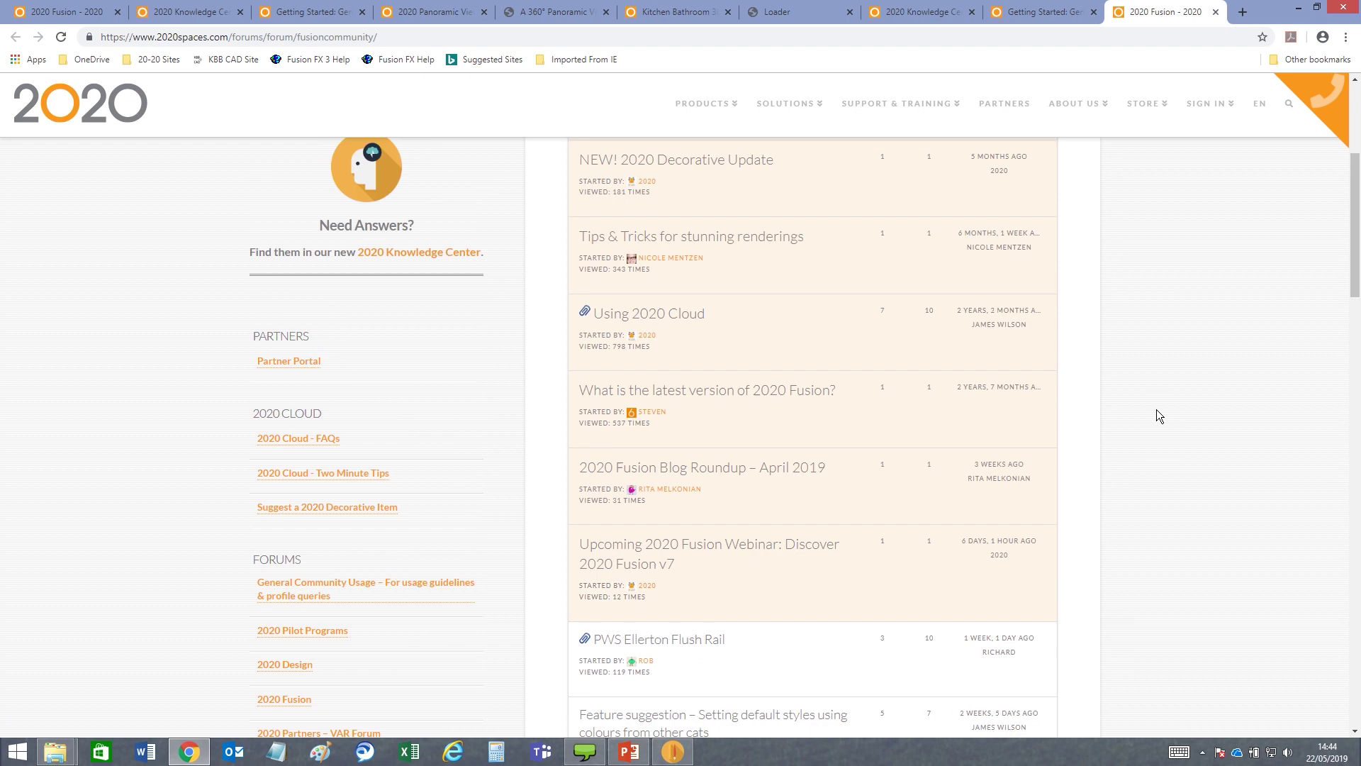
scroll(1156, 410, "up", 1)
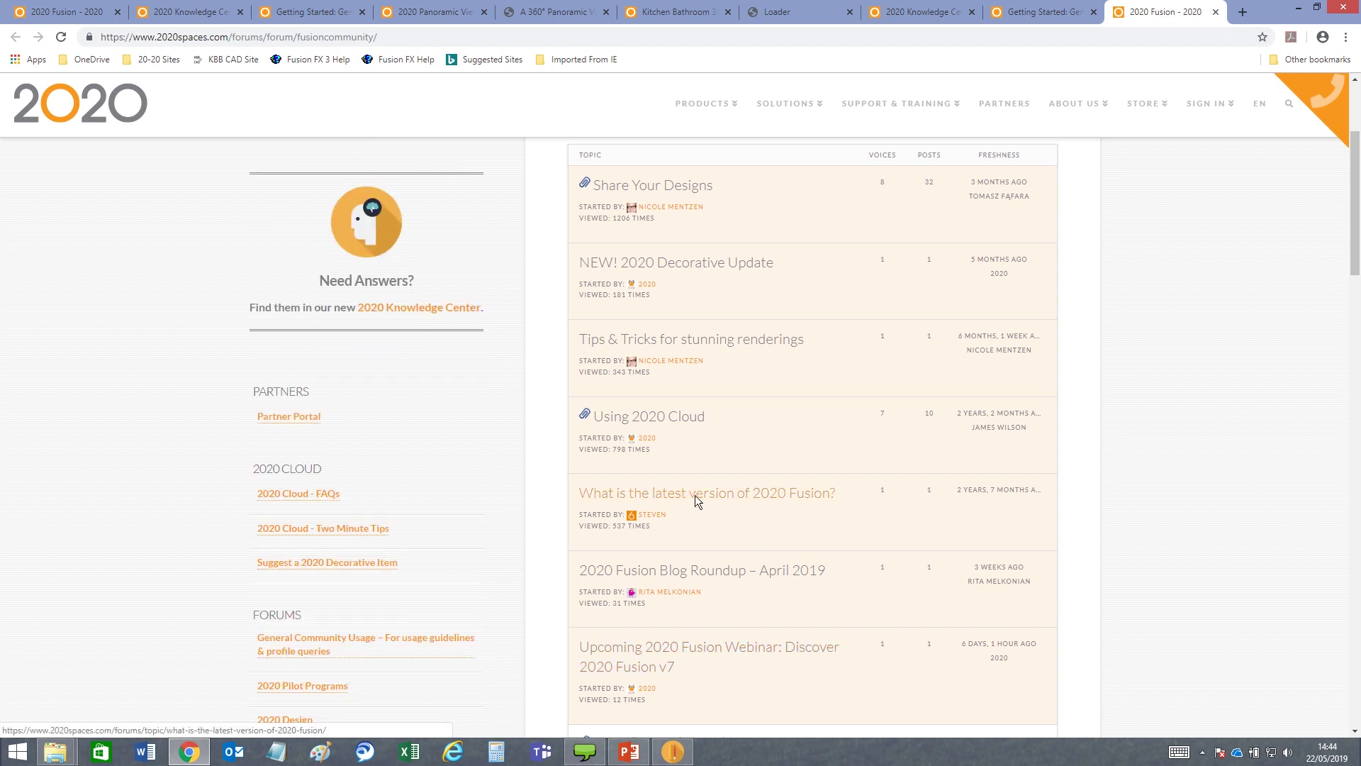
scroll(691, 491, "down", 6)
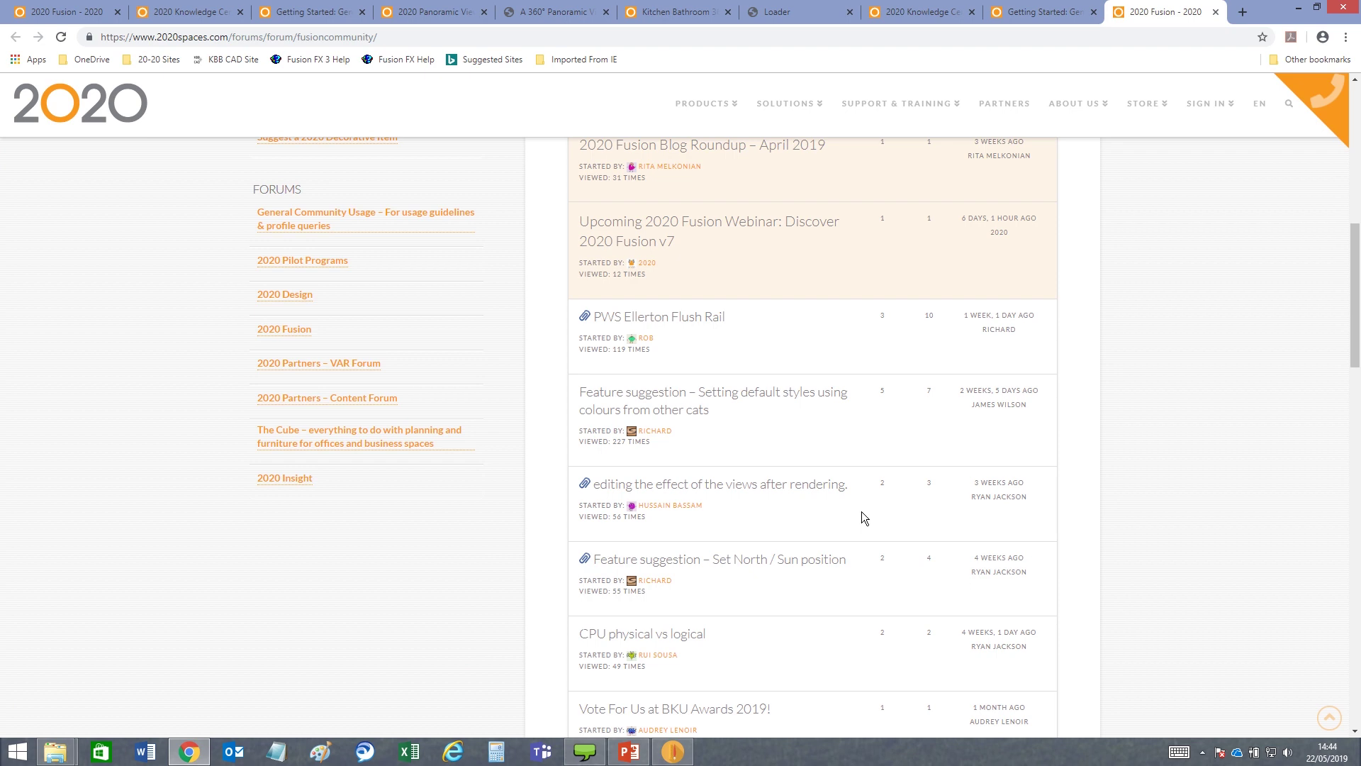
scroll(862, 516, "down", 5)
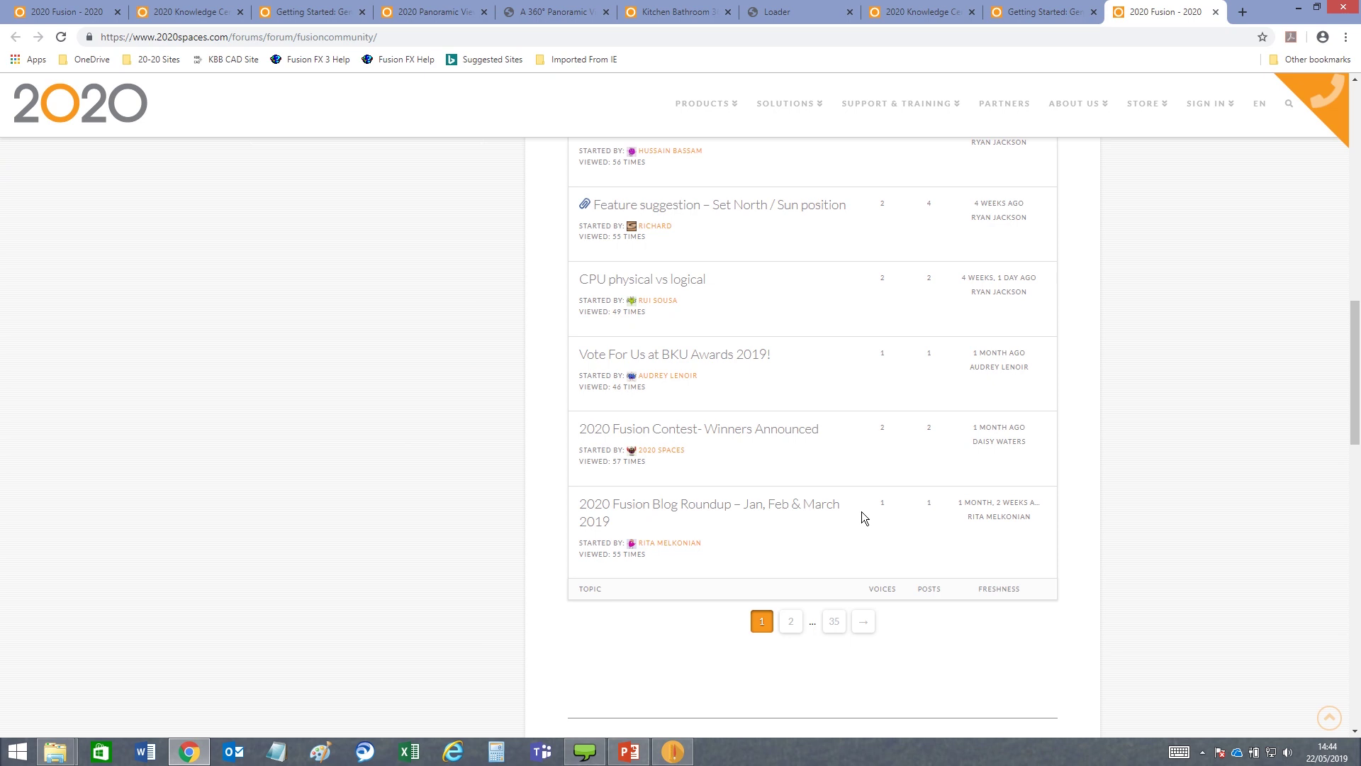
scroll(863, 517, "up", 5)
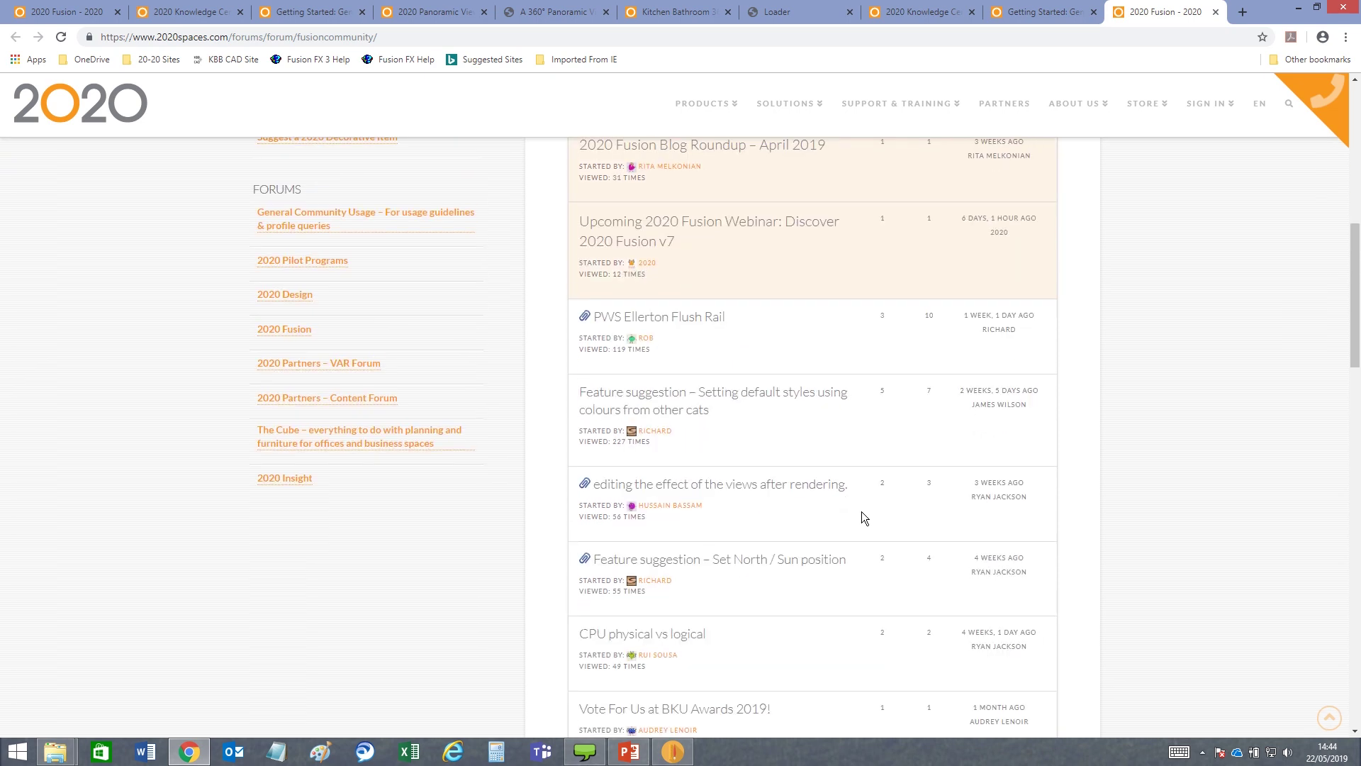
scroll(863, 517, "up", 7)
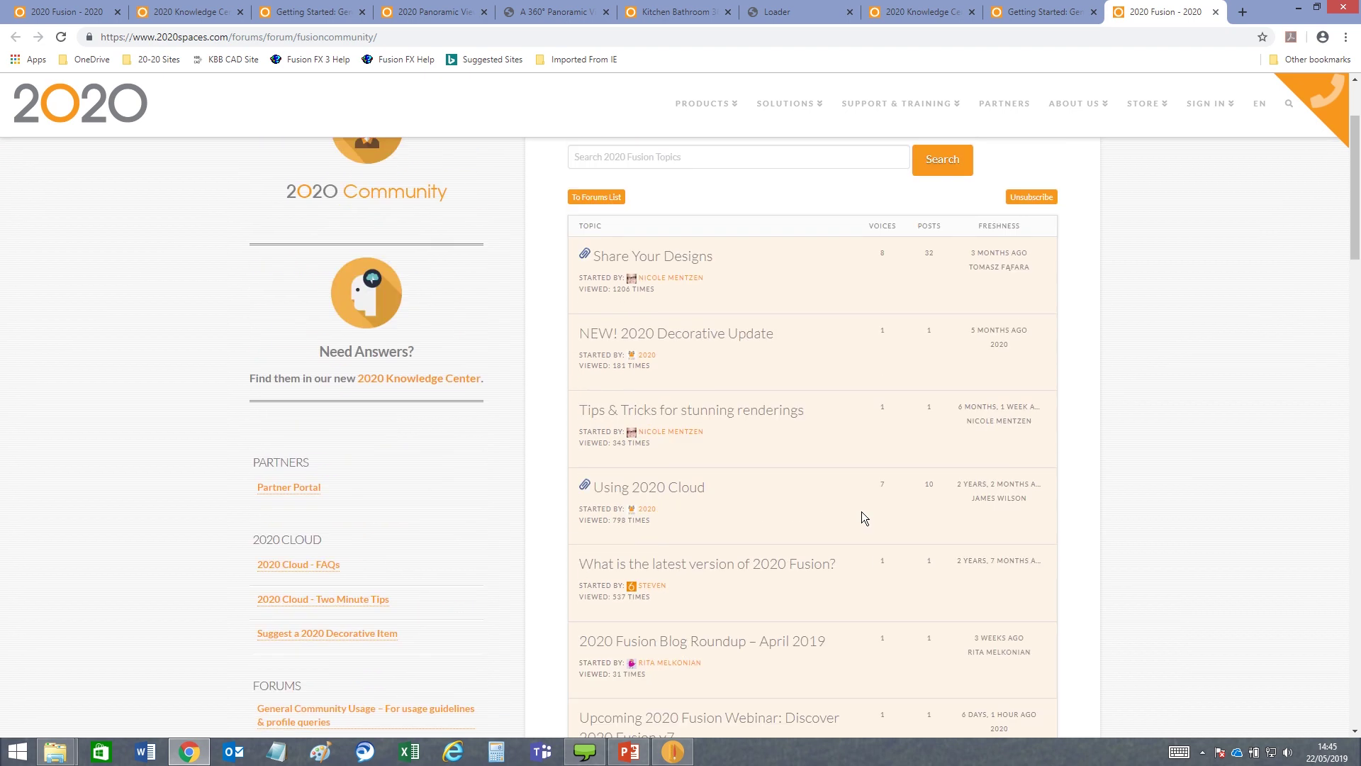
scroll(863, 517, "up", 2)
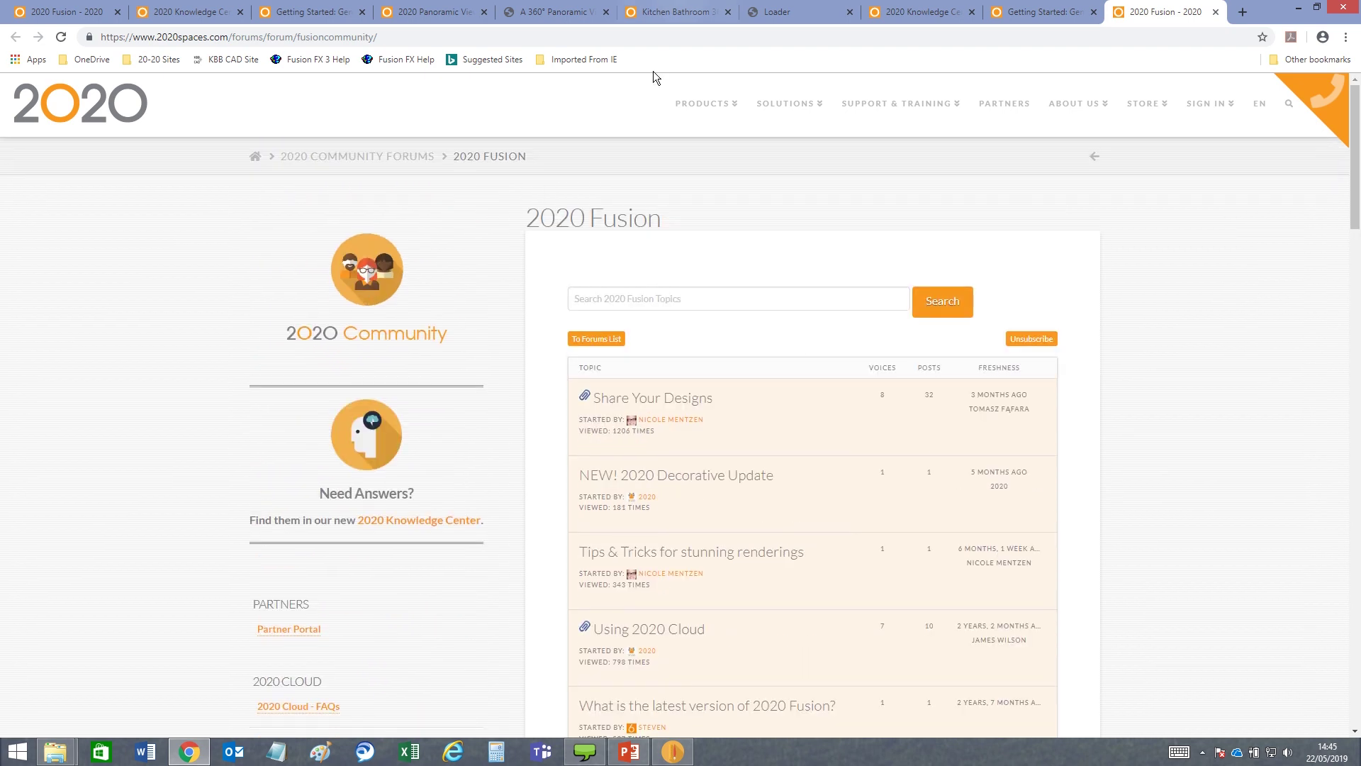
left_click(674, 755)
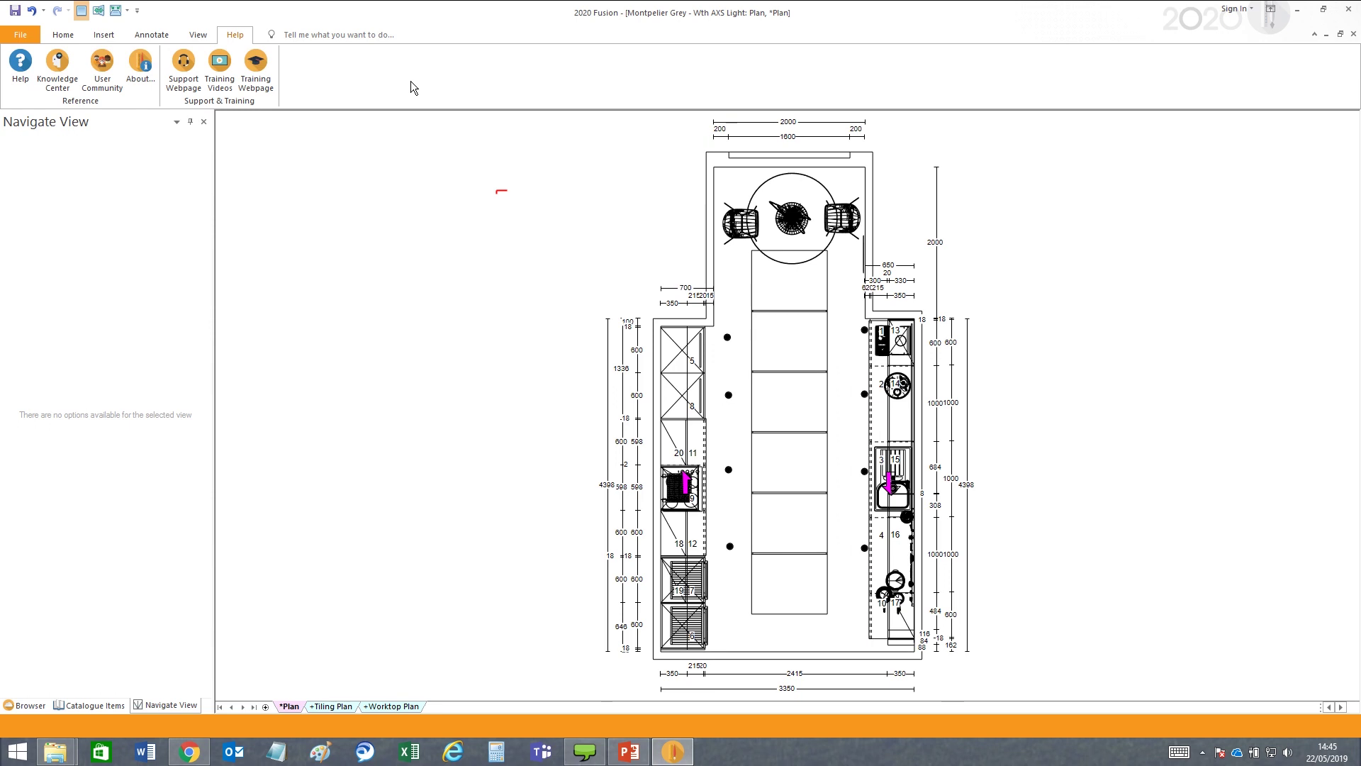
Check the program's version and copyright information and close it
left_click(139, 70)
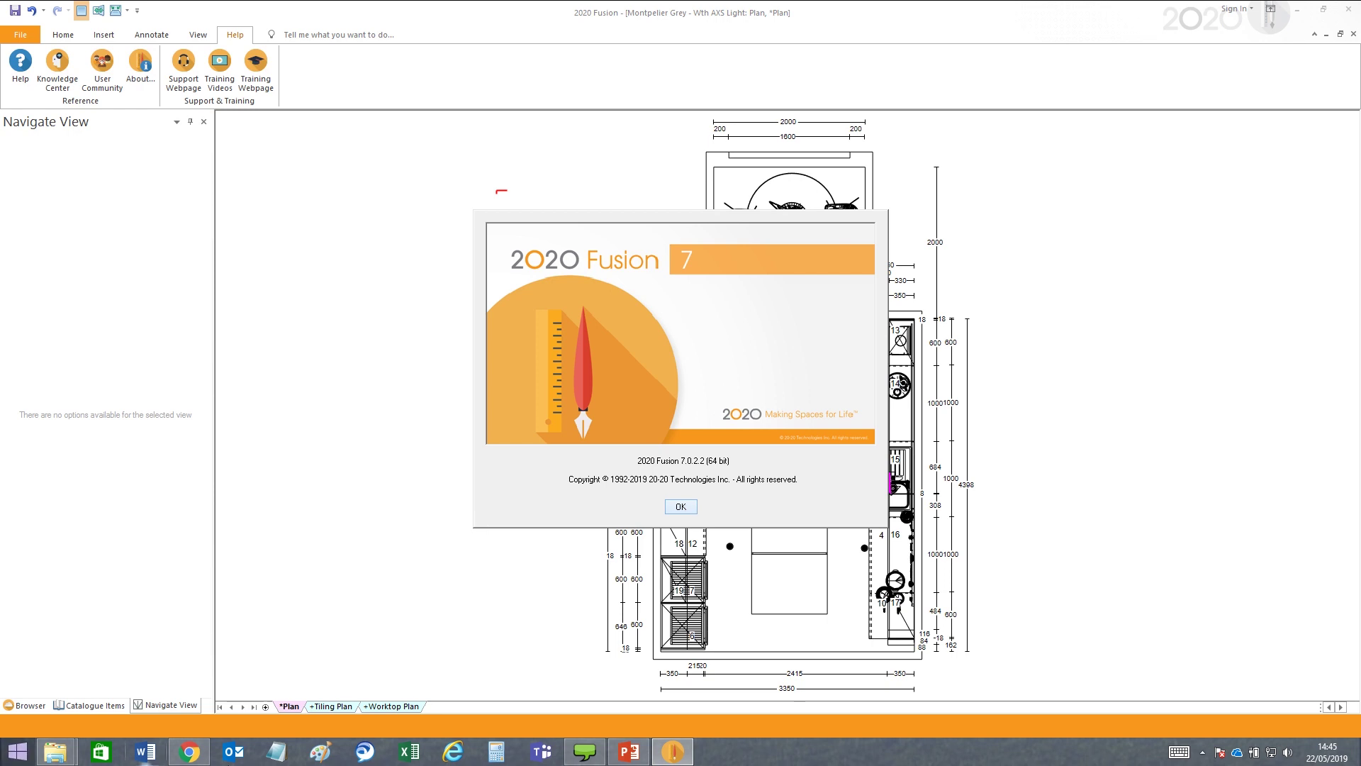
left_click(681, 507)
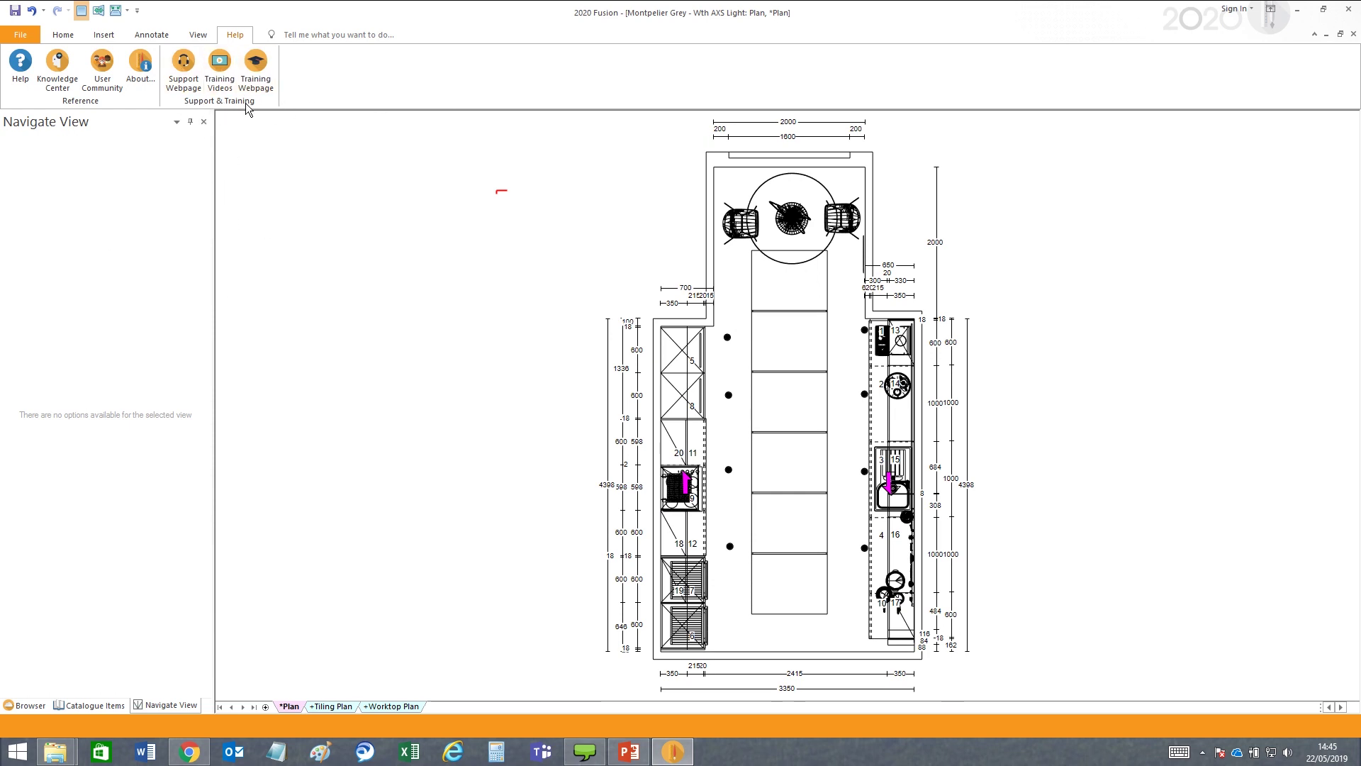
Open the 2020 Fusion support webpage, examine its support options, and switch back to 2020 Fusion
left_click(181, 63)
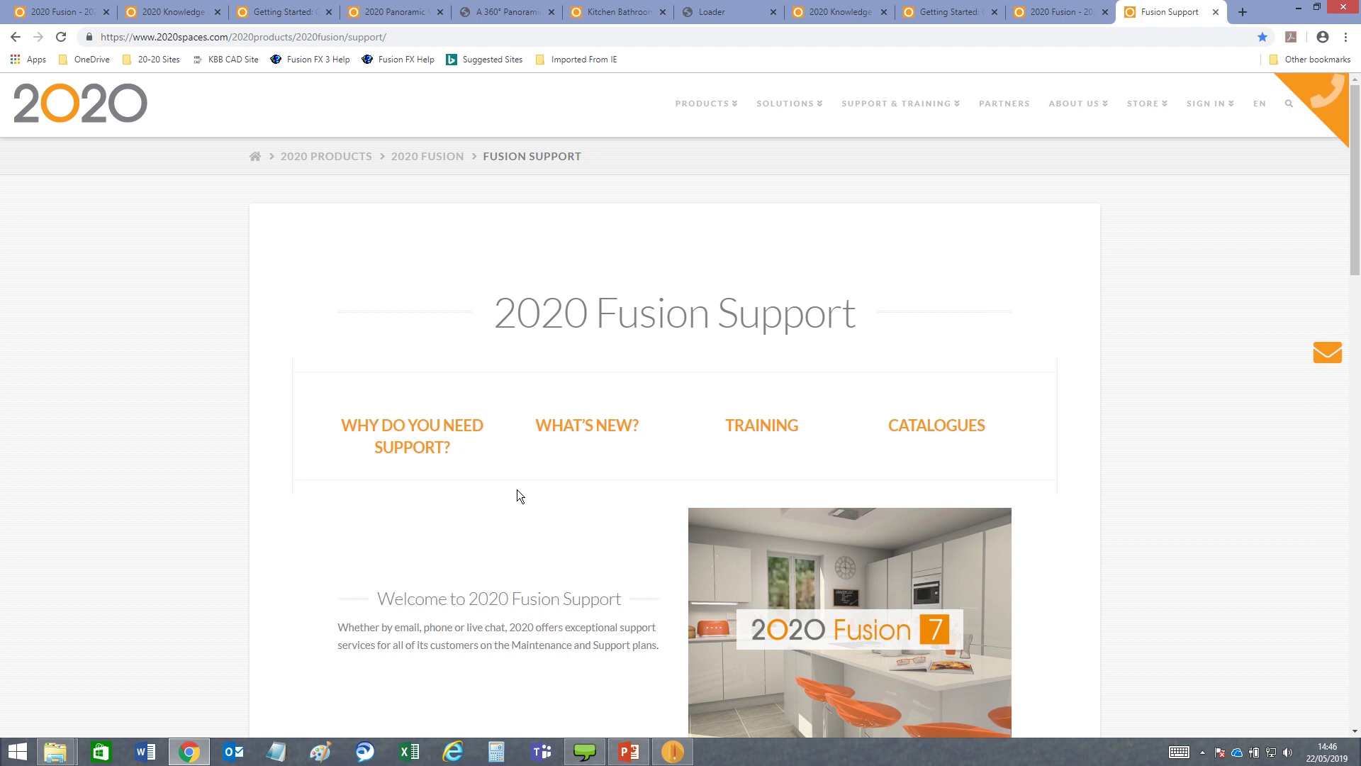
scroll(517, 490, "down", 2)
scroll(518, 490, "down", 1)
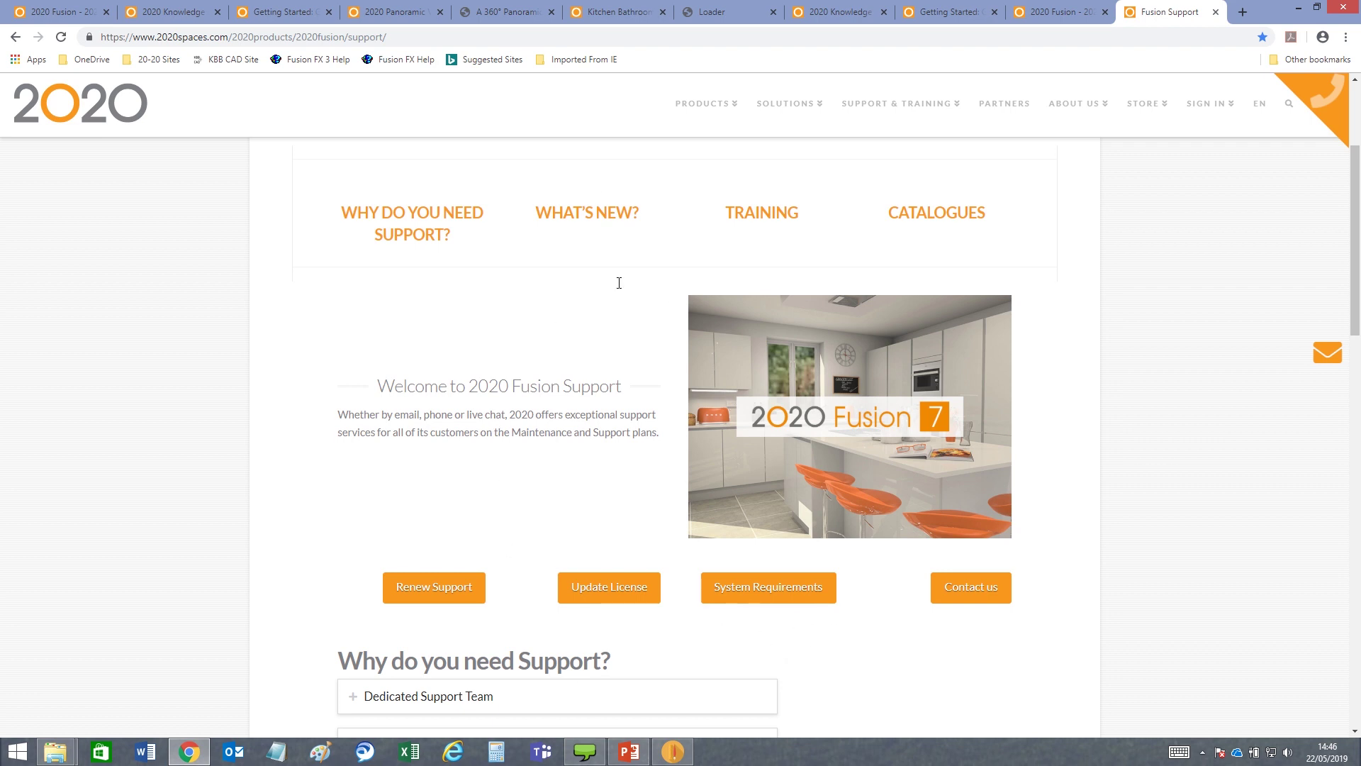
left_click(673, 751)
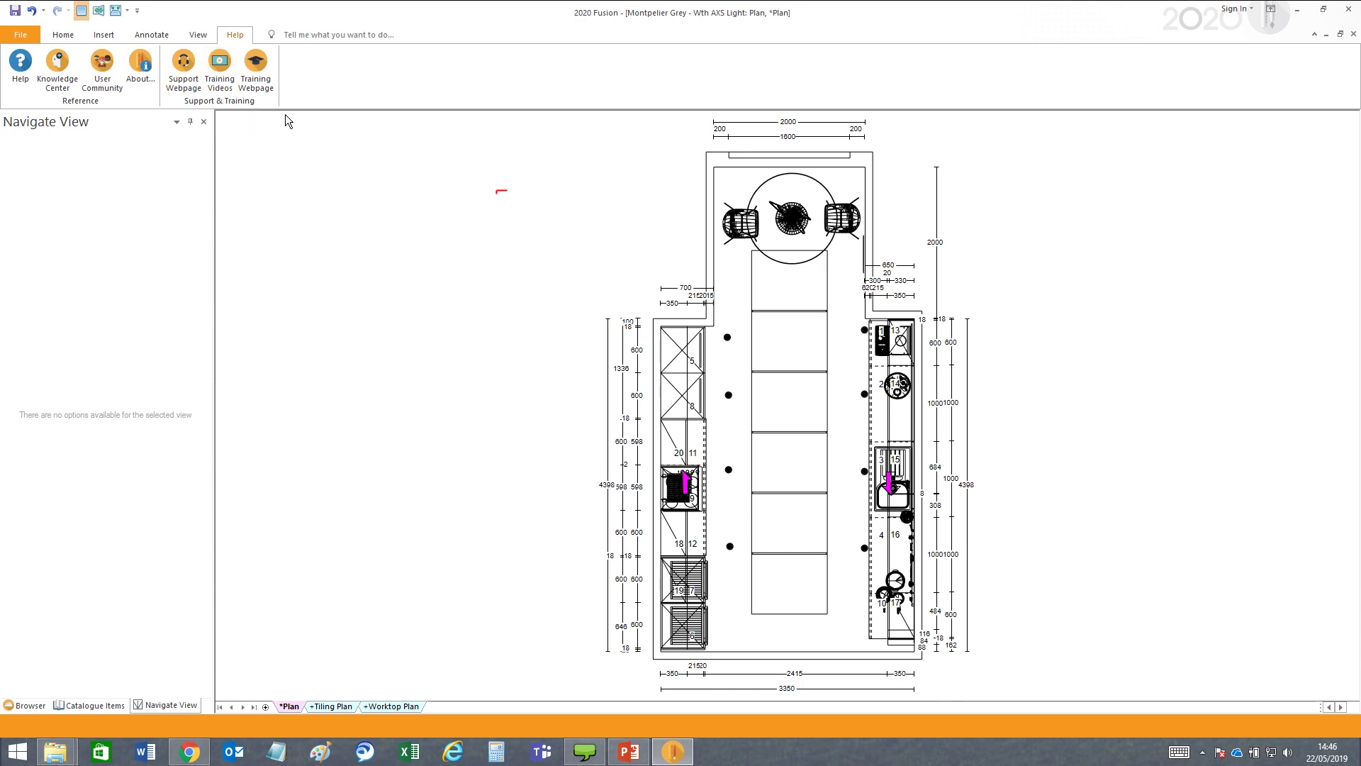
Open the 2020 Fusion training webpage and review the online classroom, classroom and custom training offers
left_click(267, 69)
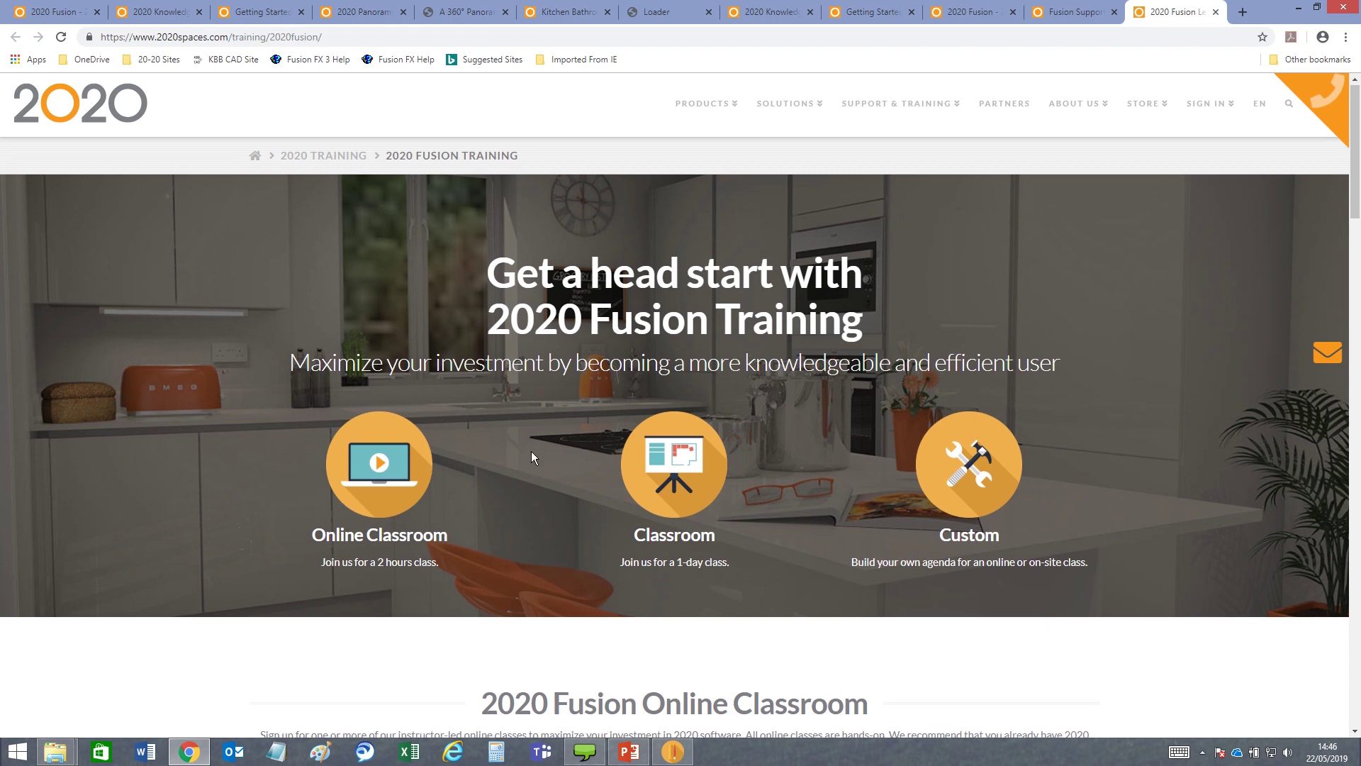
scroll(530, 451, "down", 3)
scroll(532, 452, "down", 1)
scroll(532, 453, "down", 15)
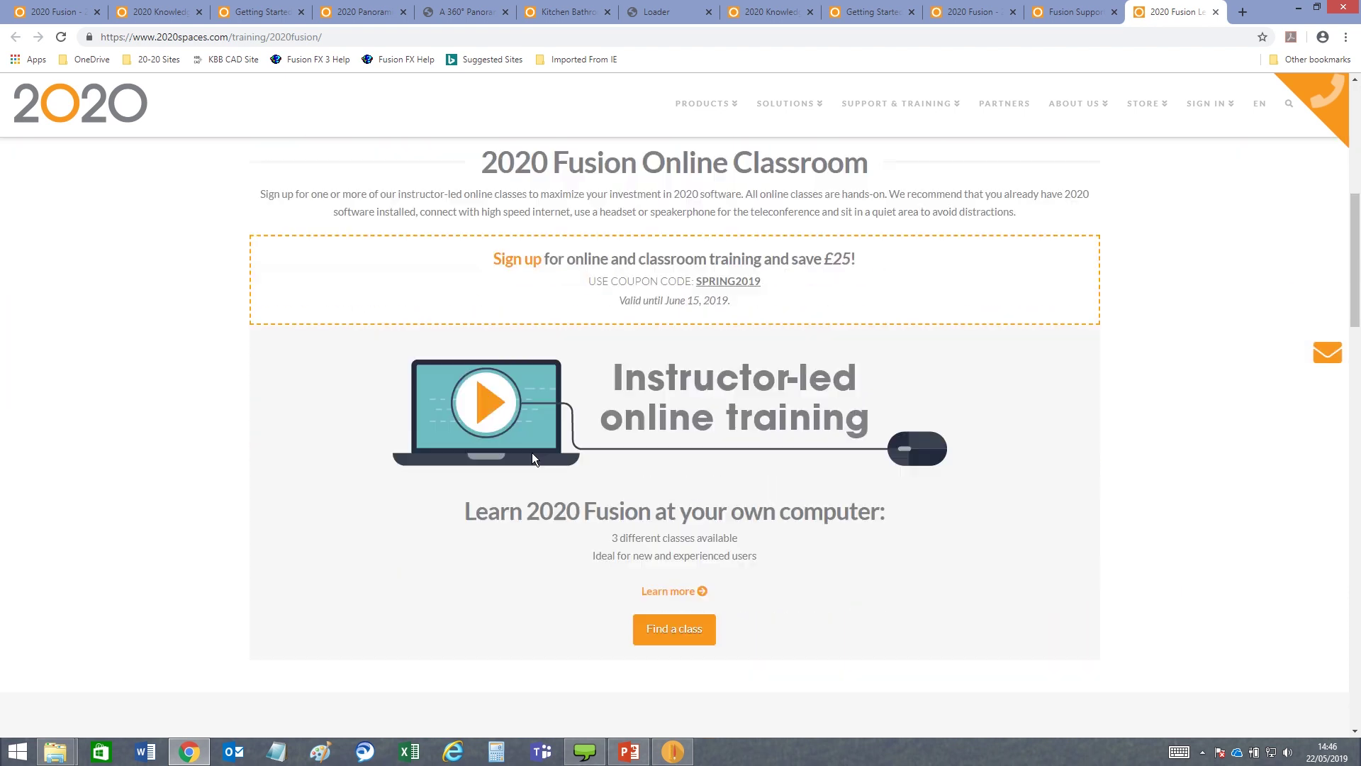
scroll(533, 452, "down", 16)
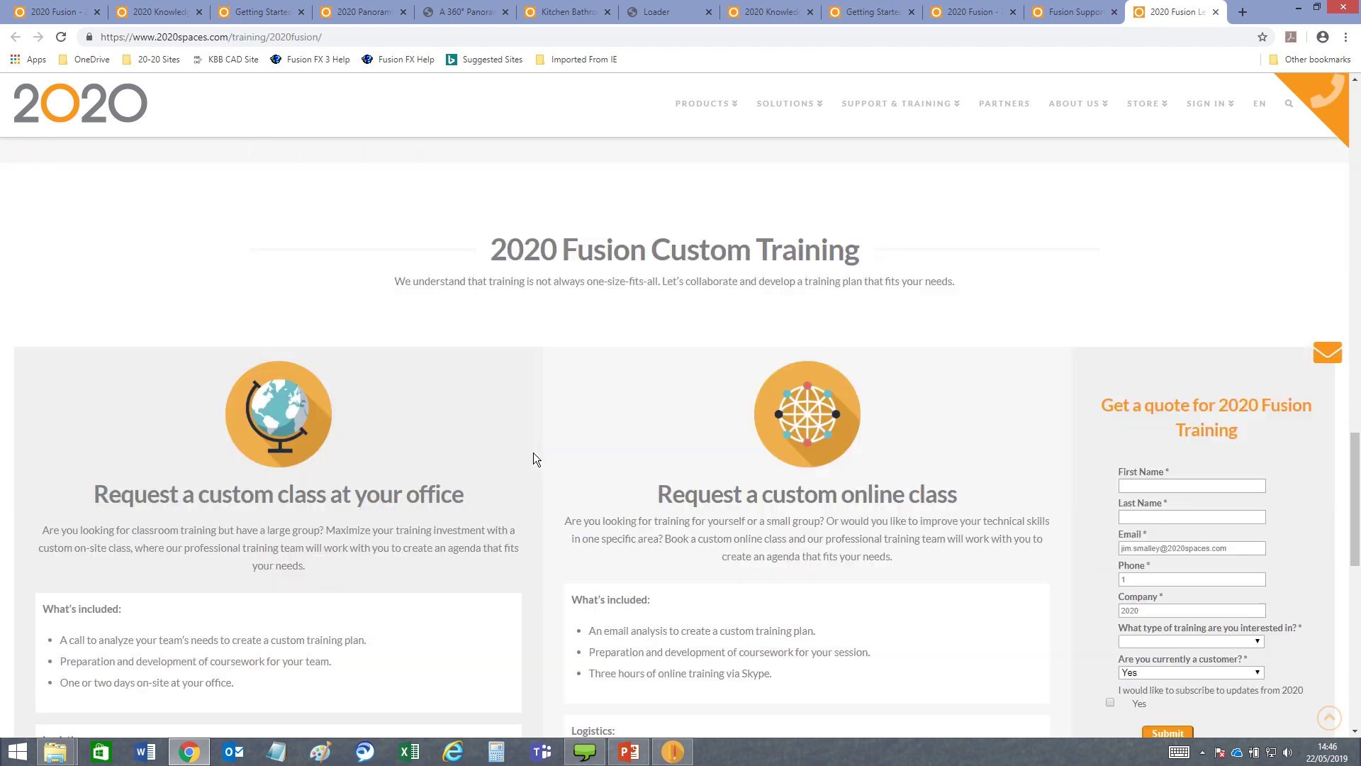
scroll(533, 453, "down", 3)
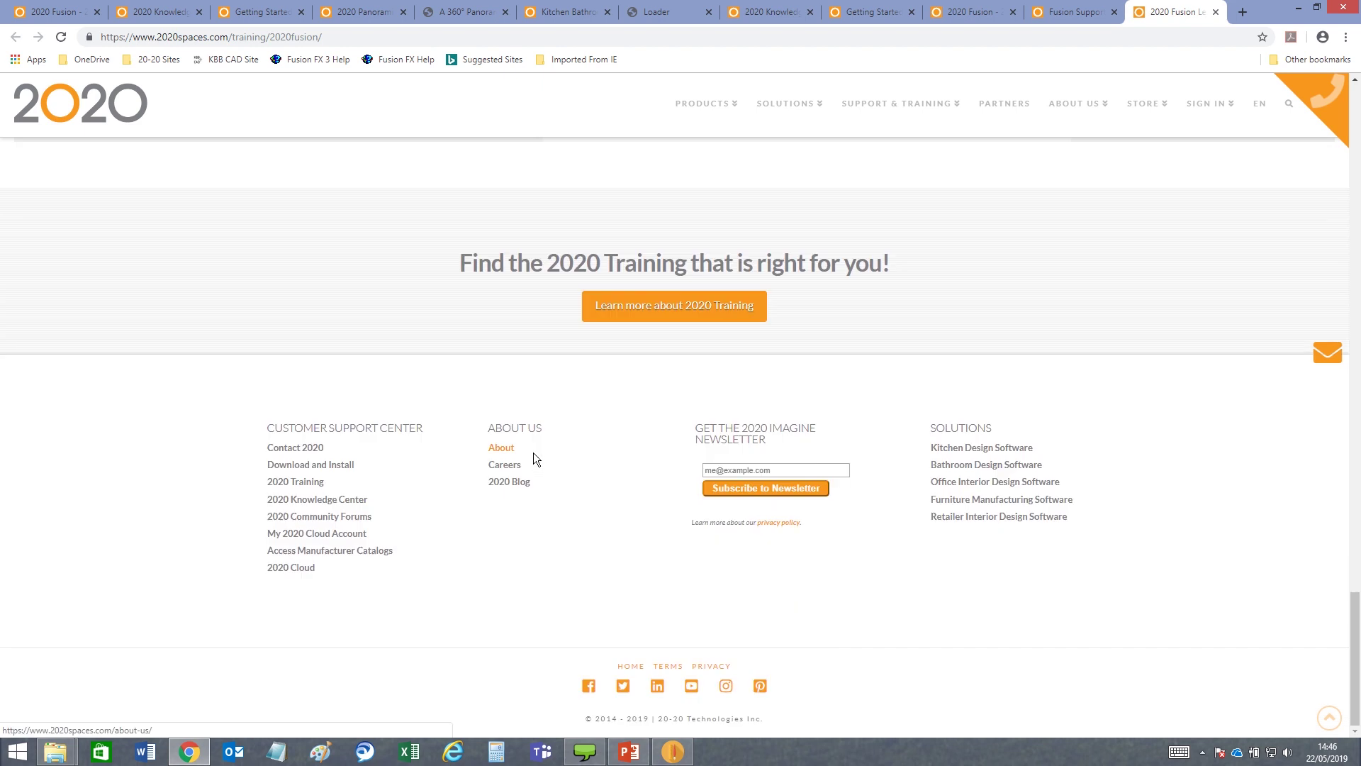
scroll(533, 452, "up", 20)
scroll(533, 454, "up", 15)
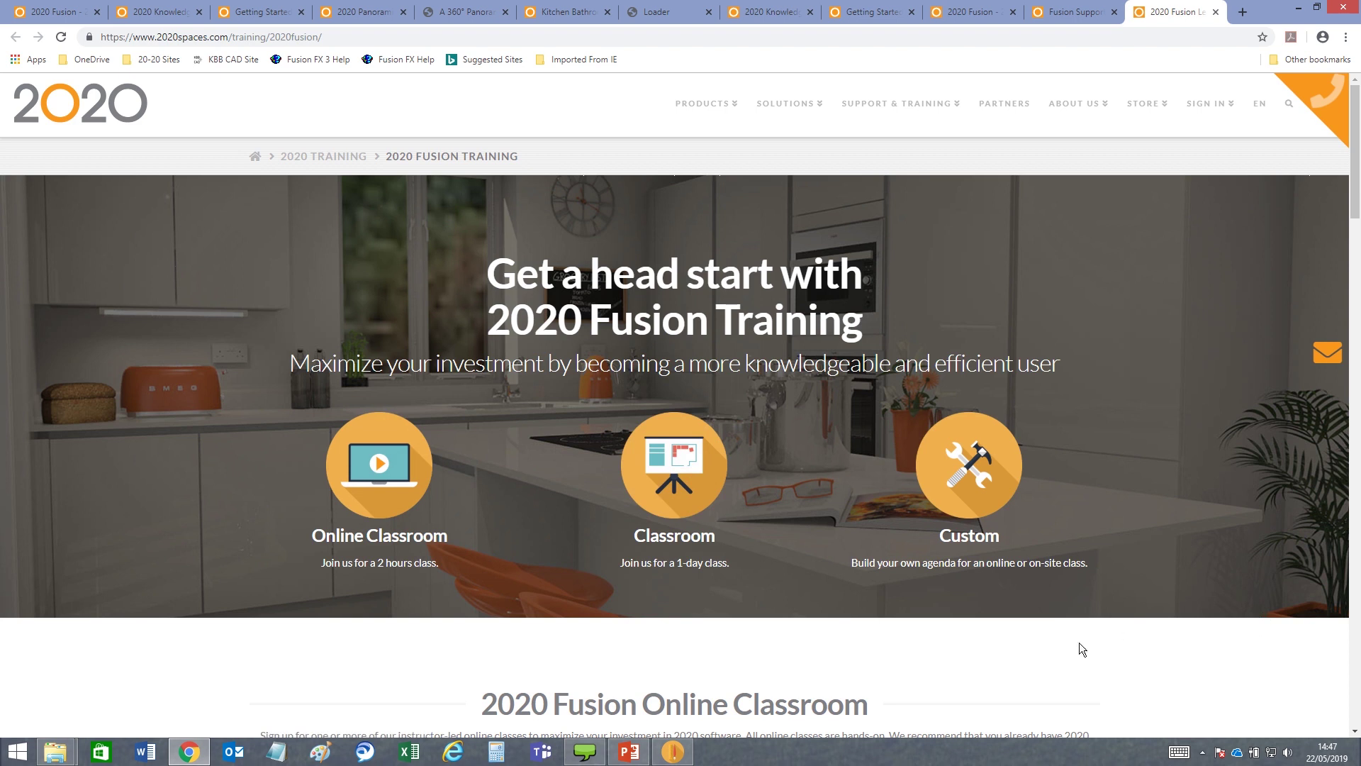
scroll(973, 669, "down", 2)
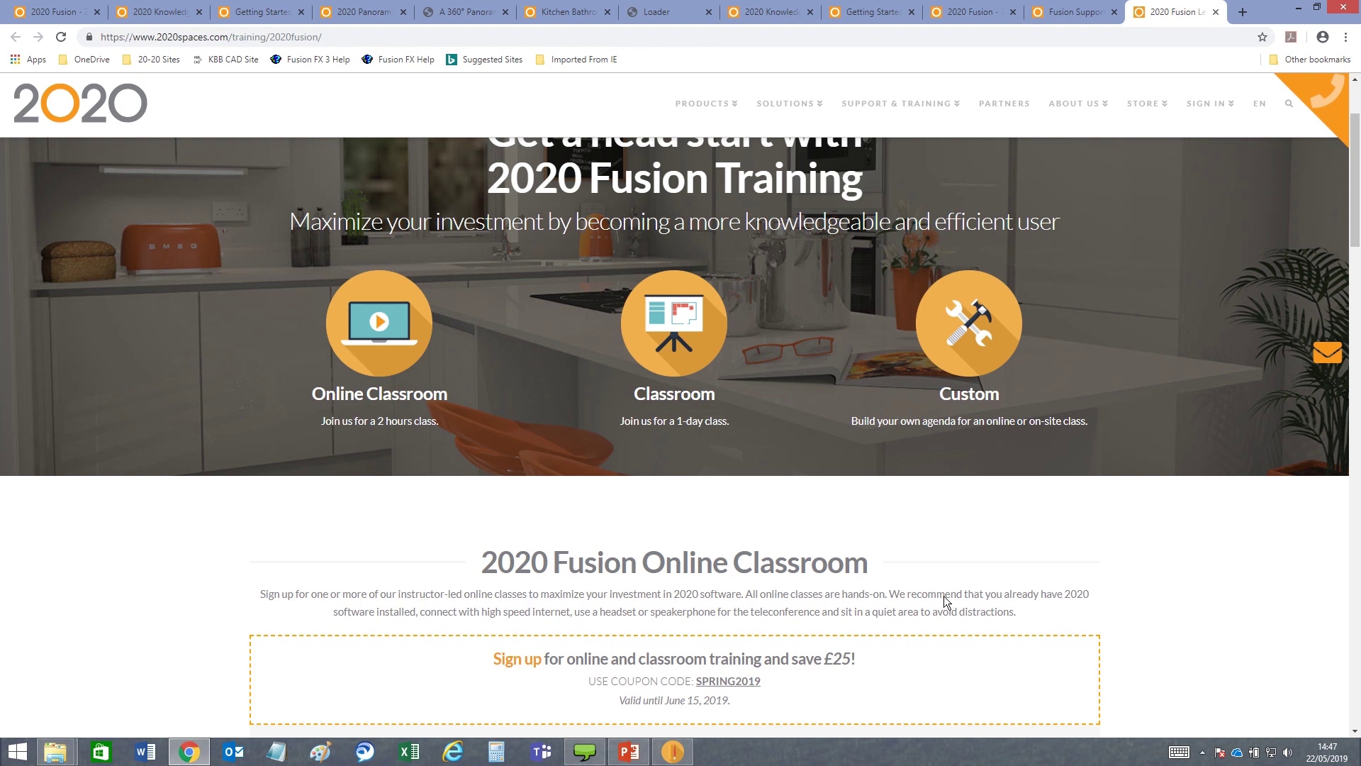
Switch back to 2020 Fusion and add the Help command to the Quick Access Toolbar
left_click(673, 751)
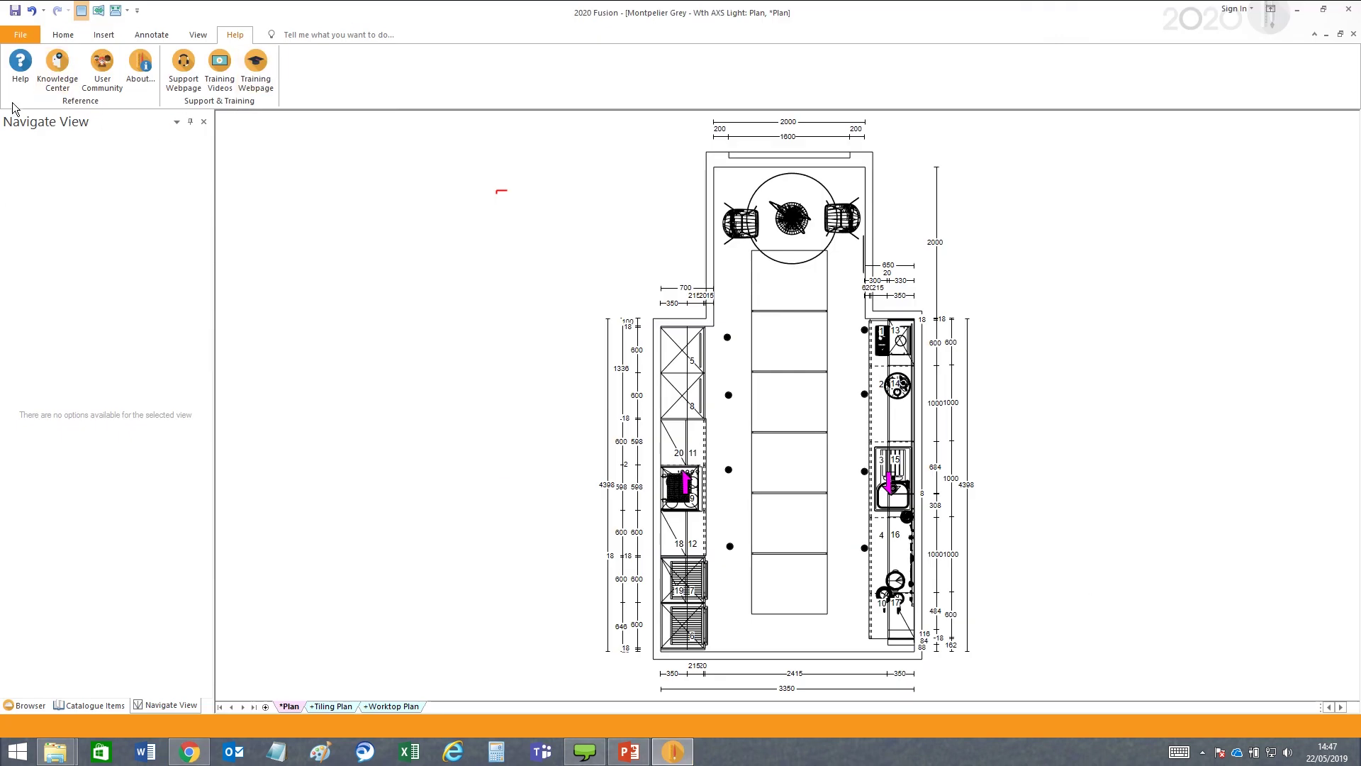
right_click(23, 67)
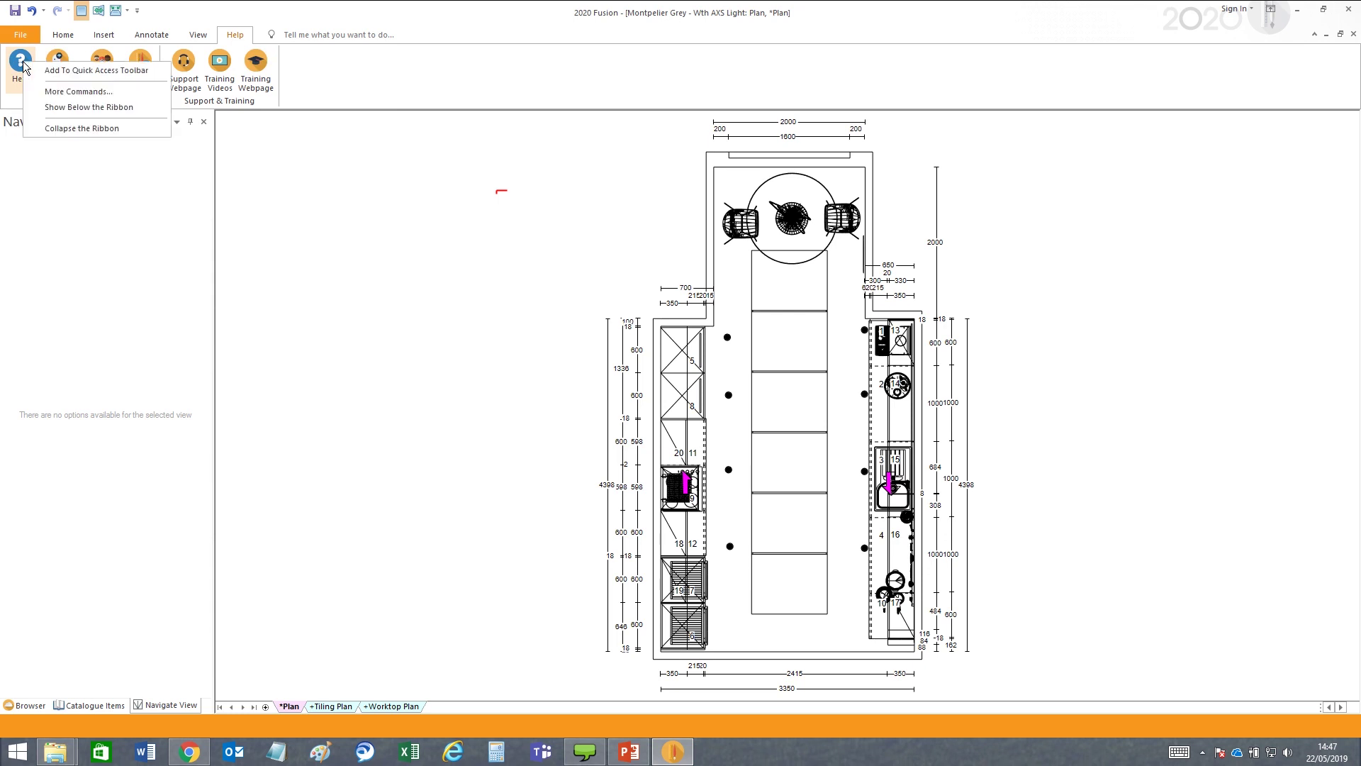
left_click(71, 70)
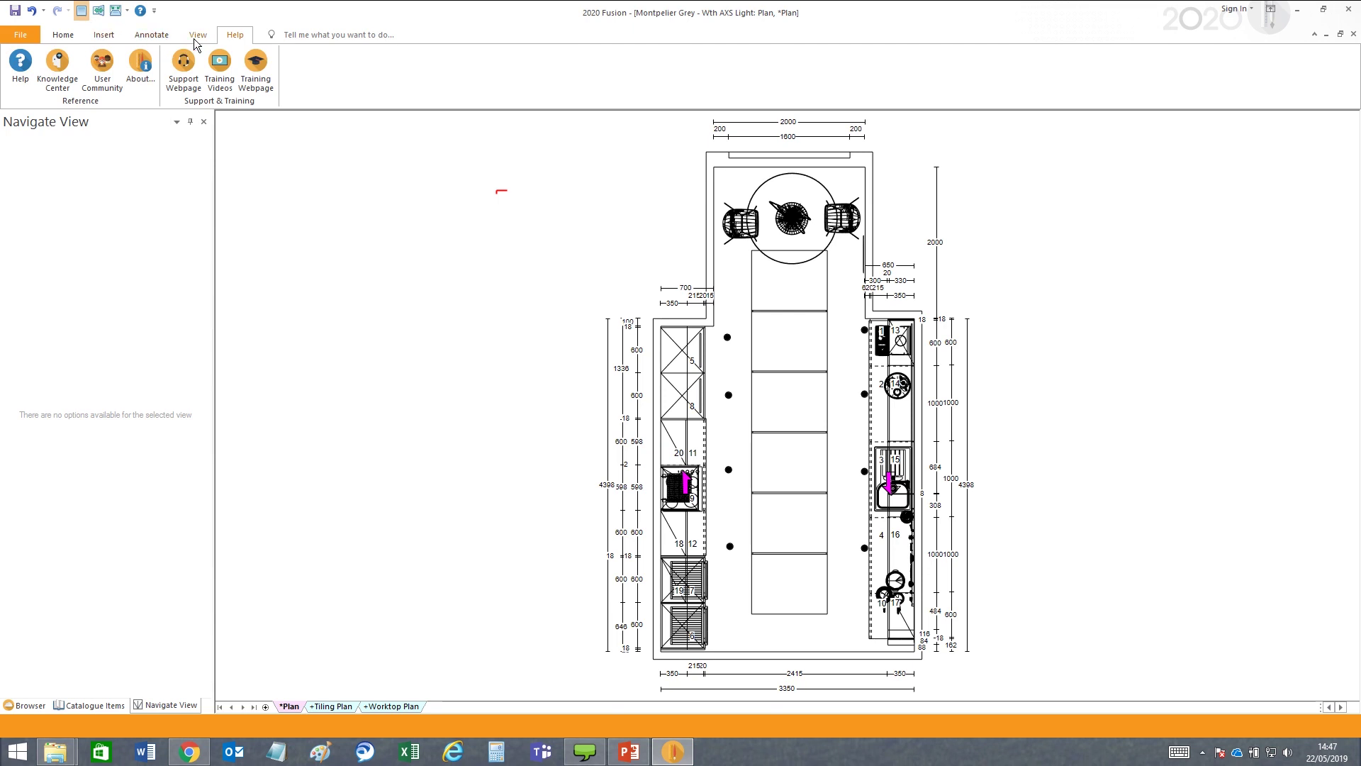
Display the design's Item List and check which item list display and sorting options are offered
left_click(196, 39)
left_click(135, 57)
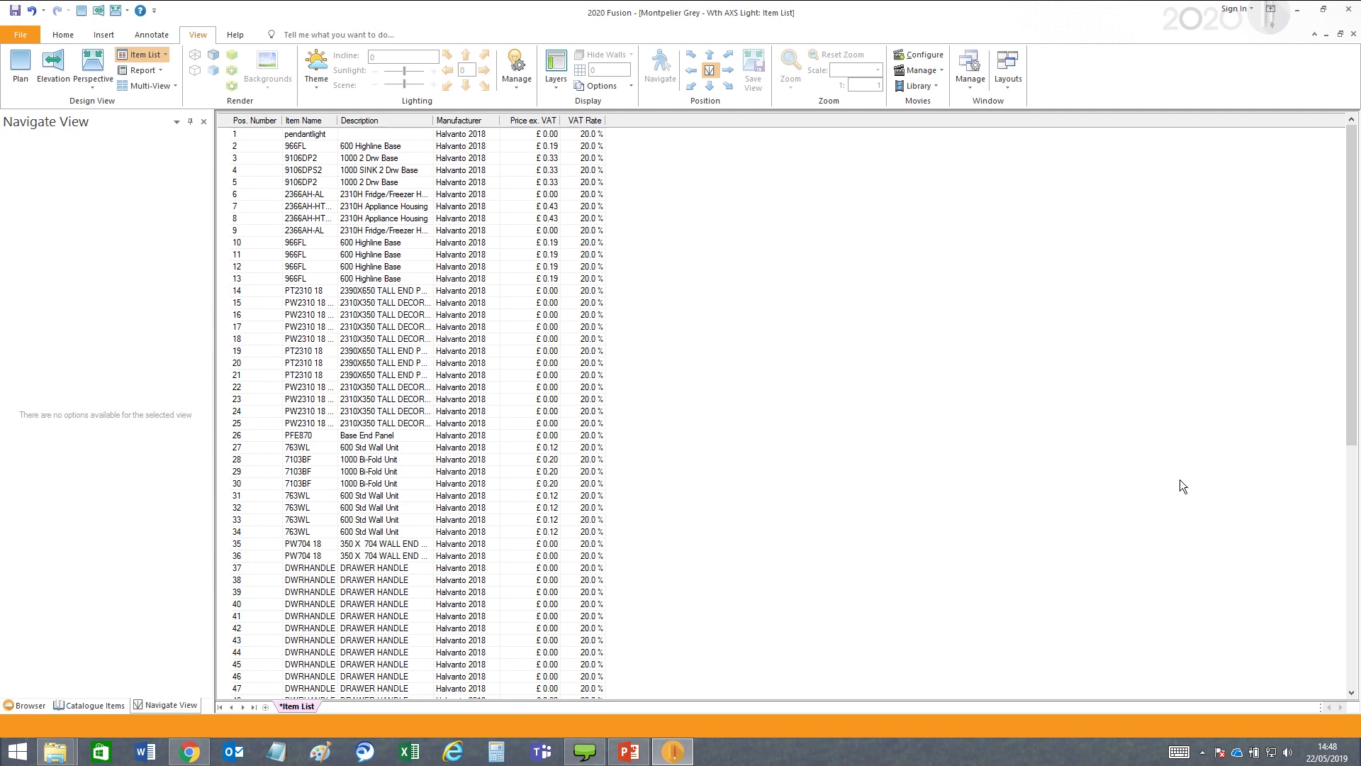
mouse_move(1354, 409)
left_mouse_down()
mouse_move(1355, 570)
mouse_move(1359, 400)
left_mouse_up()
left_click(165, 55)
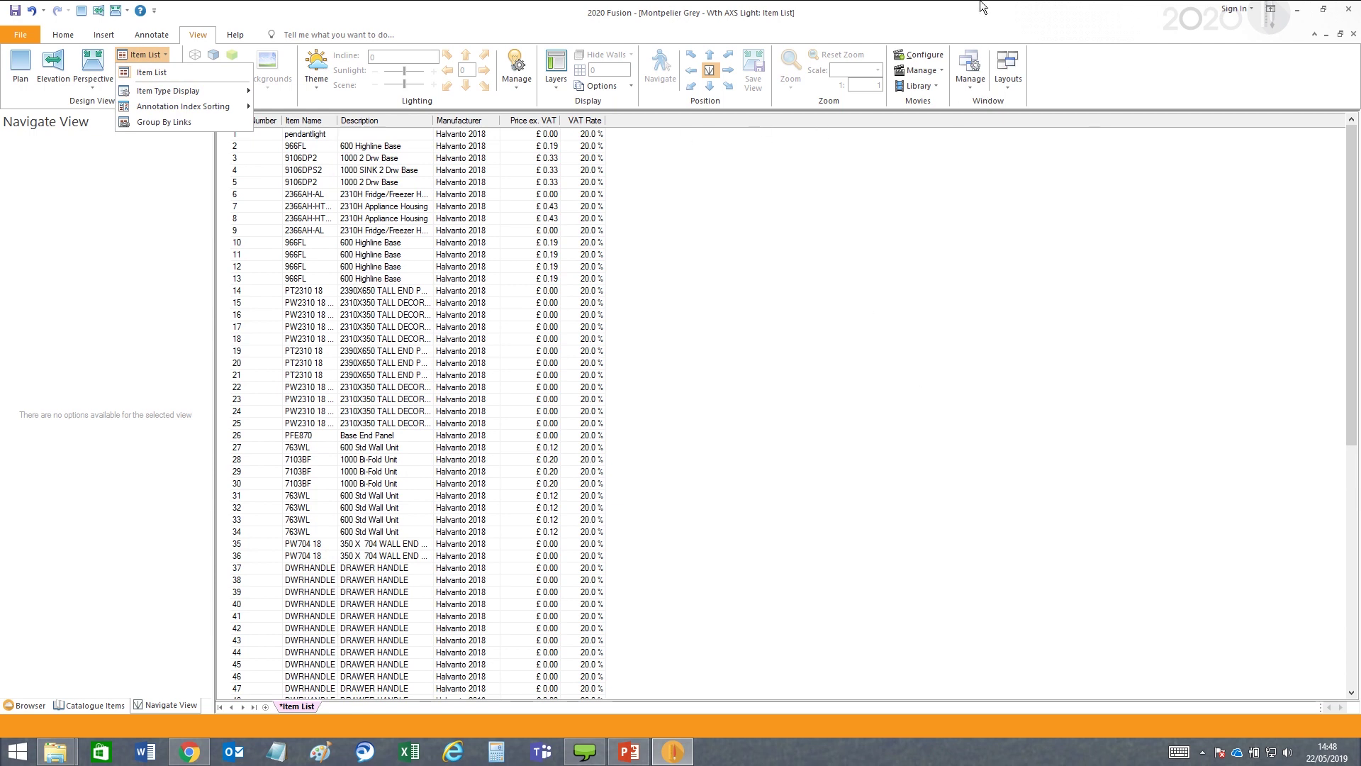
left_click(1072, 73)
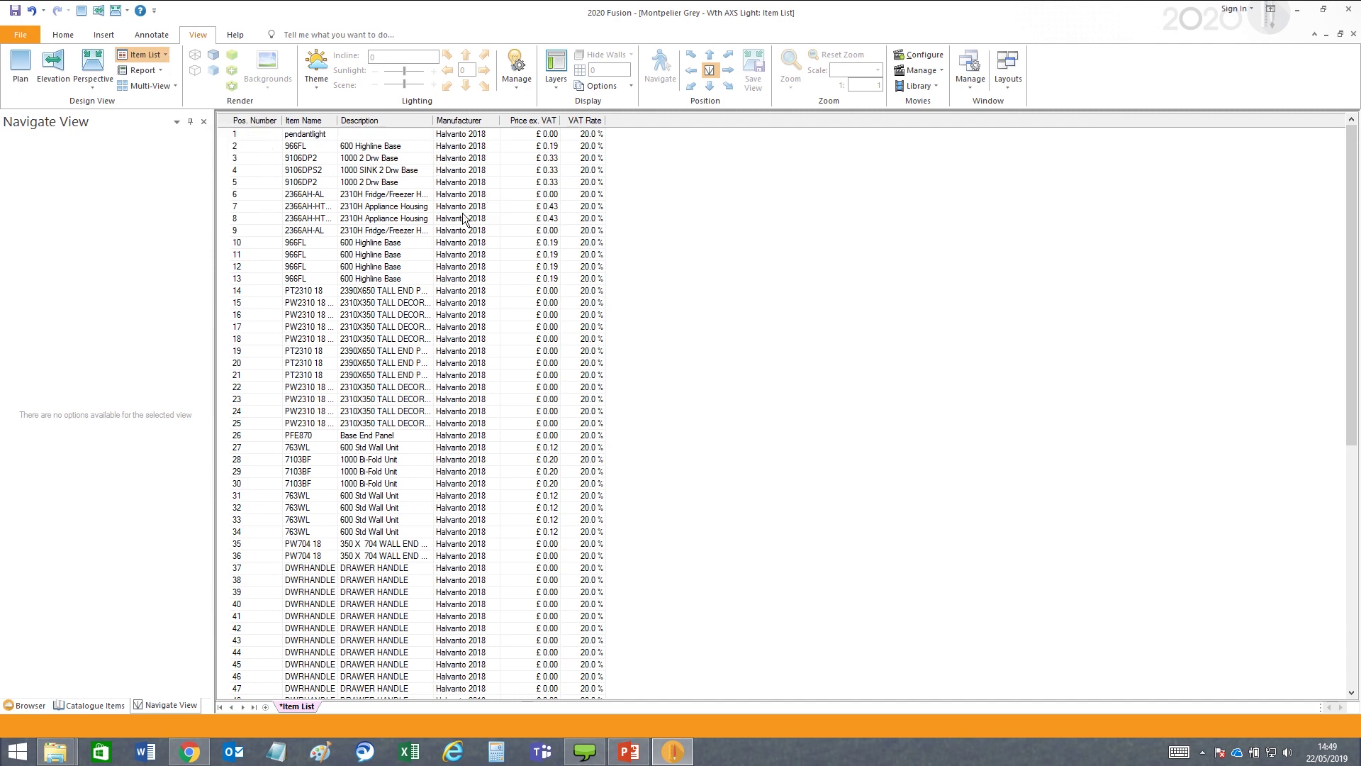
Show the Alert column in the item list and hide it again
right_click(636, 124)
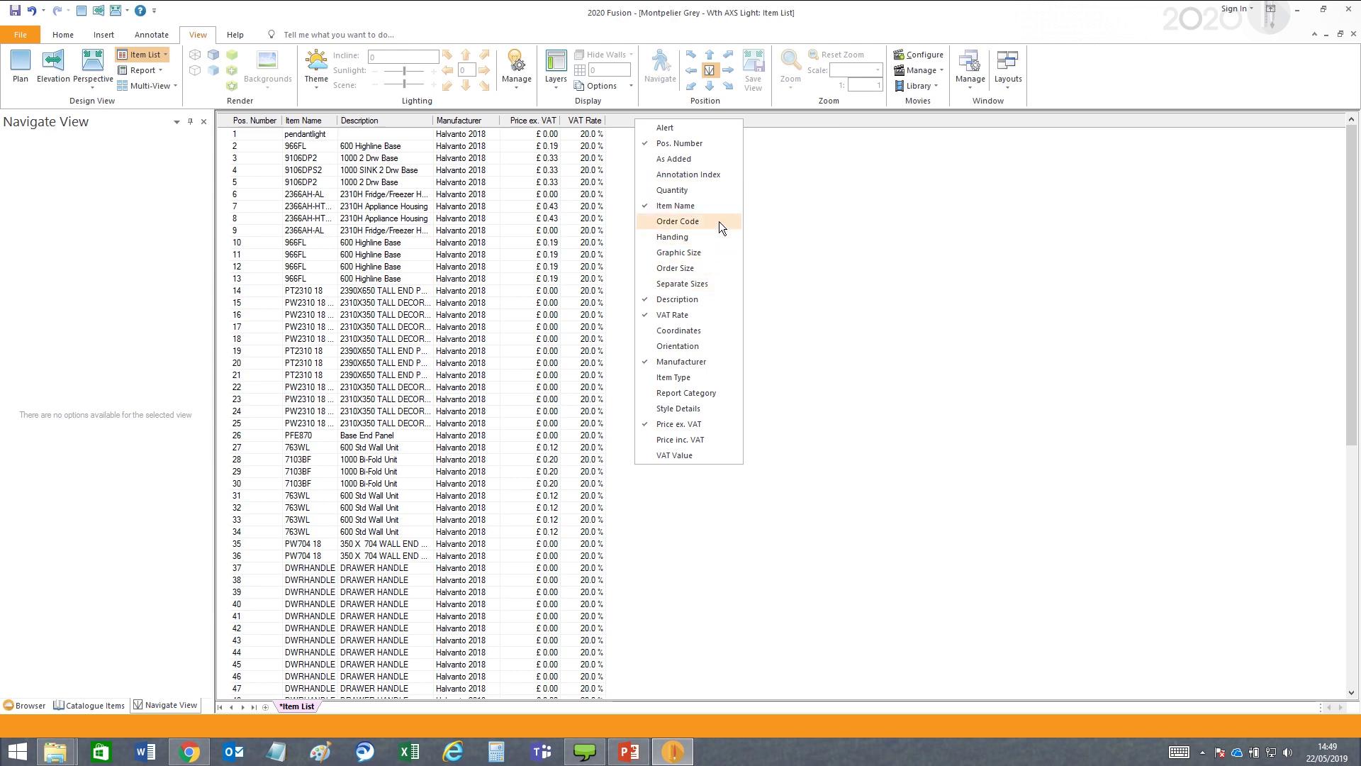
left_click(678, 127)
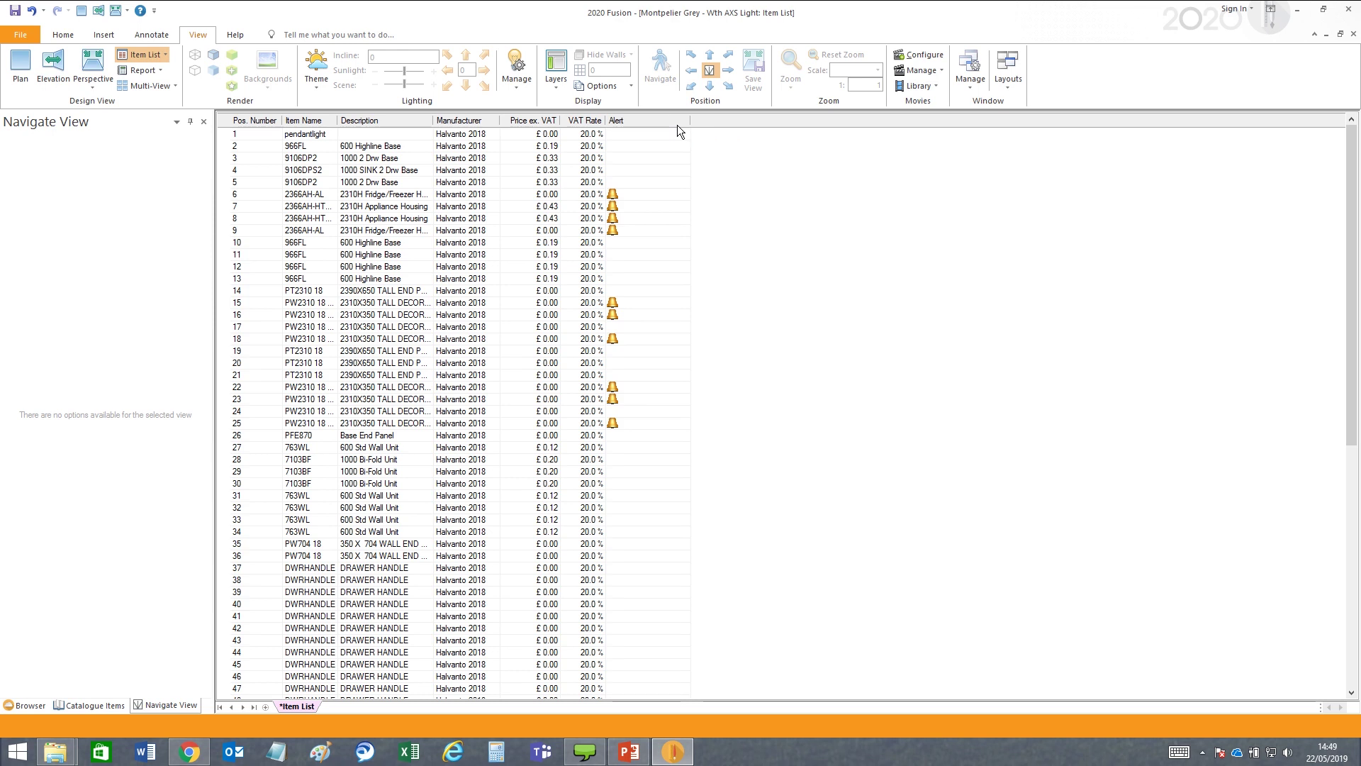
right_click(665, 120)
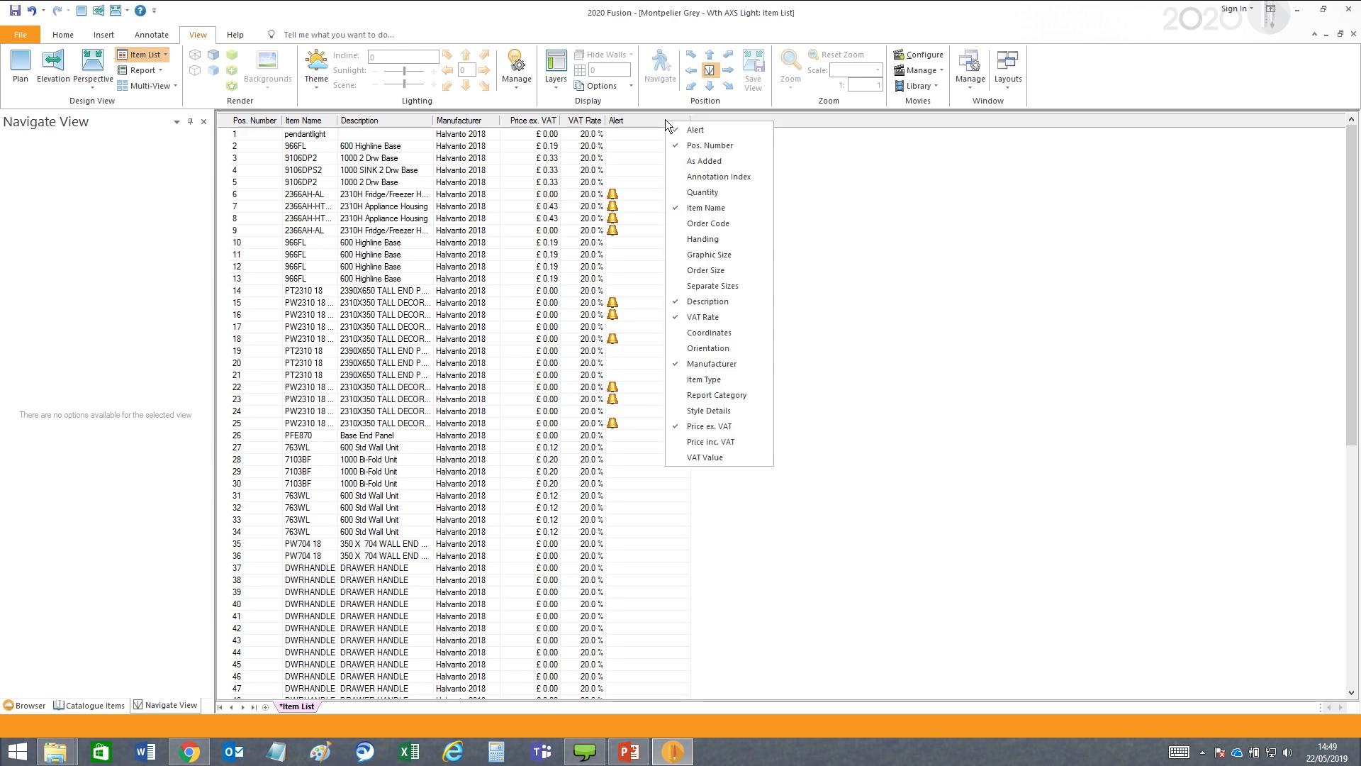
left_click(685, 130)
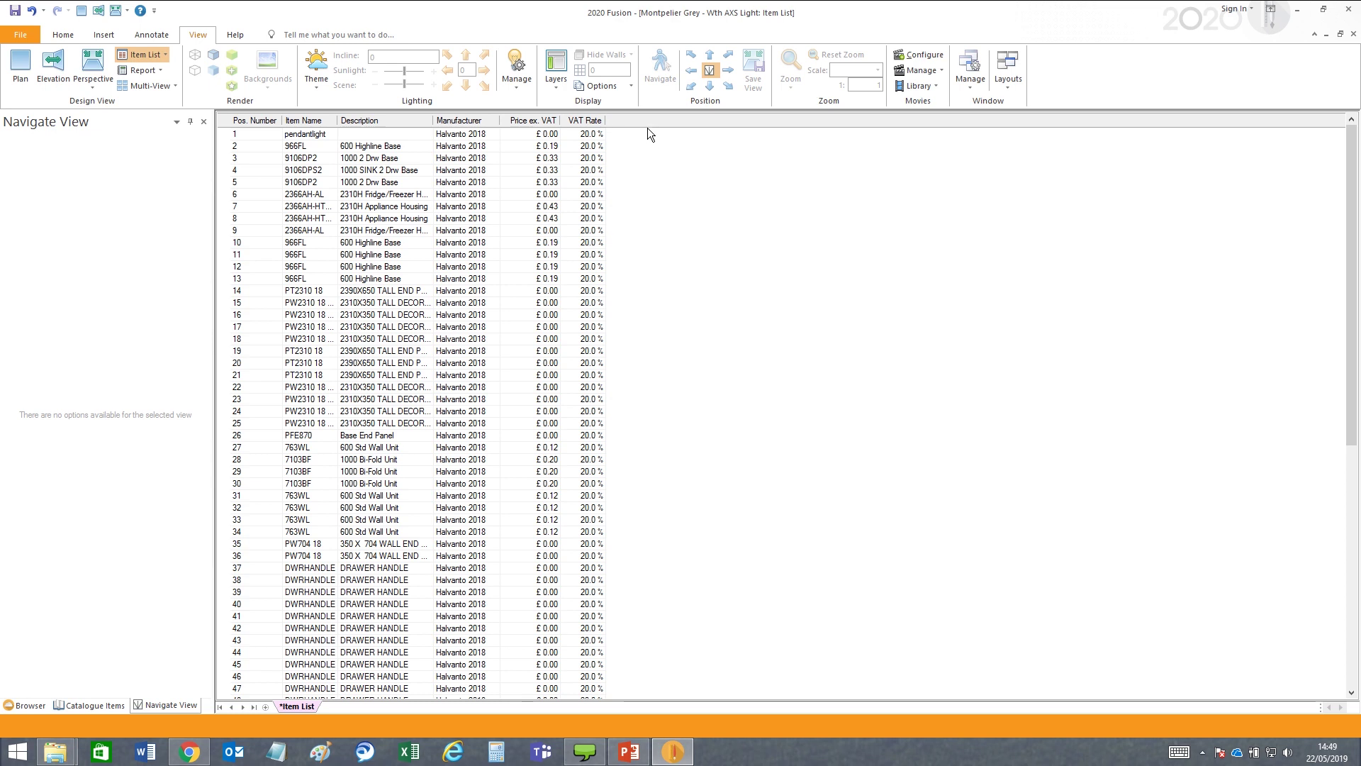
Show the Quantity column in the item list, remove it again, and recheck the Item List options
right_click(515, 126)
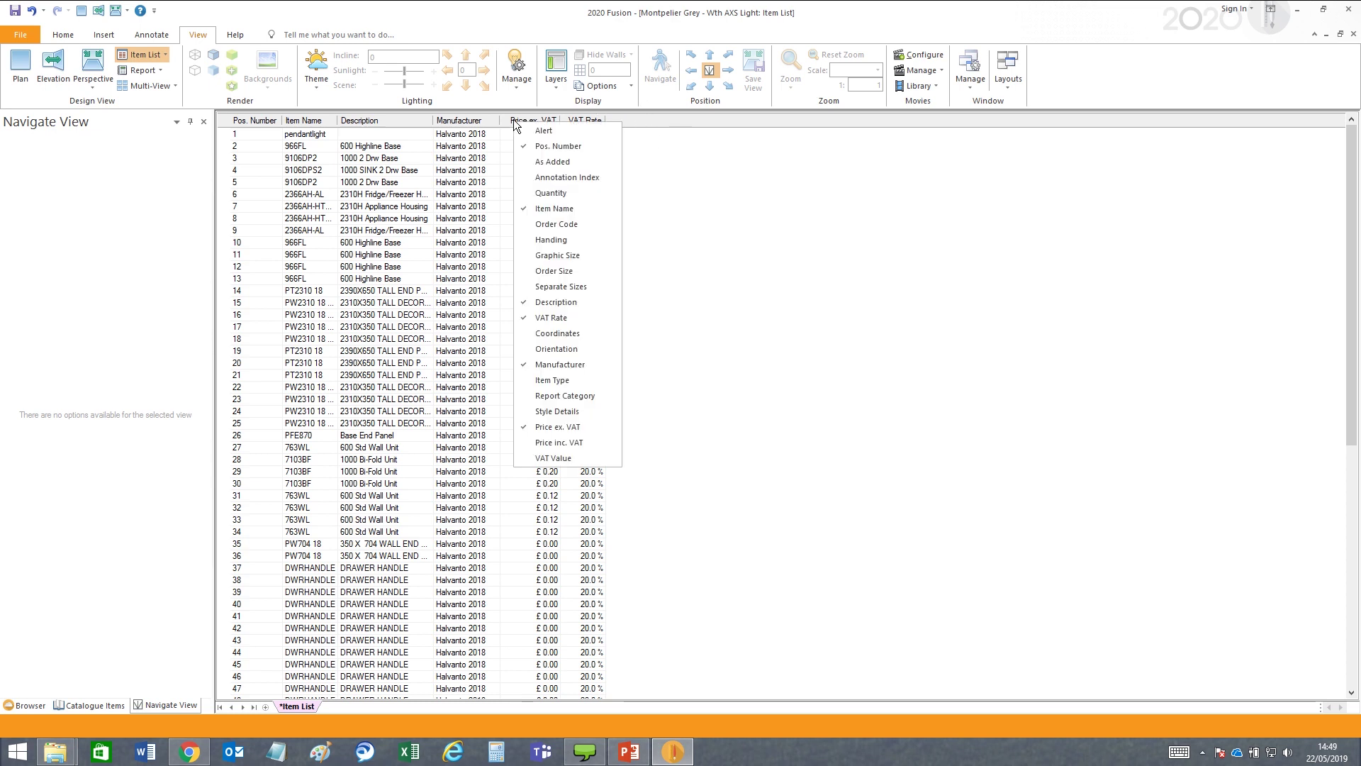
left_click(560, 192)
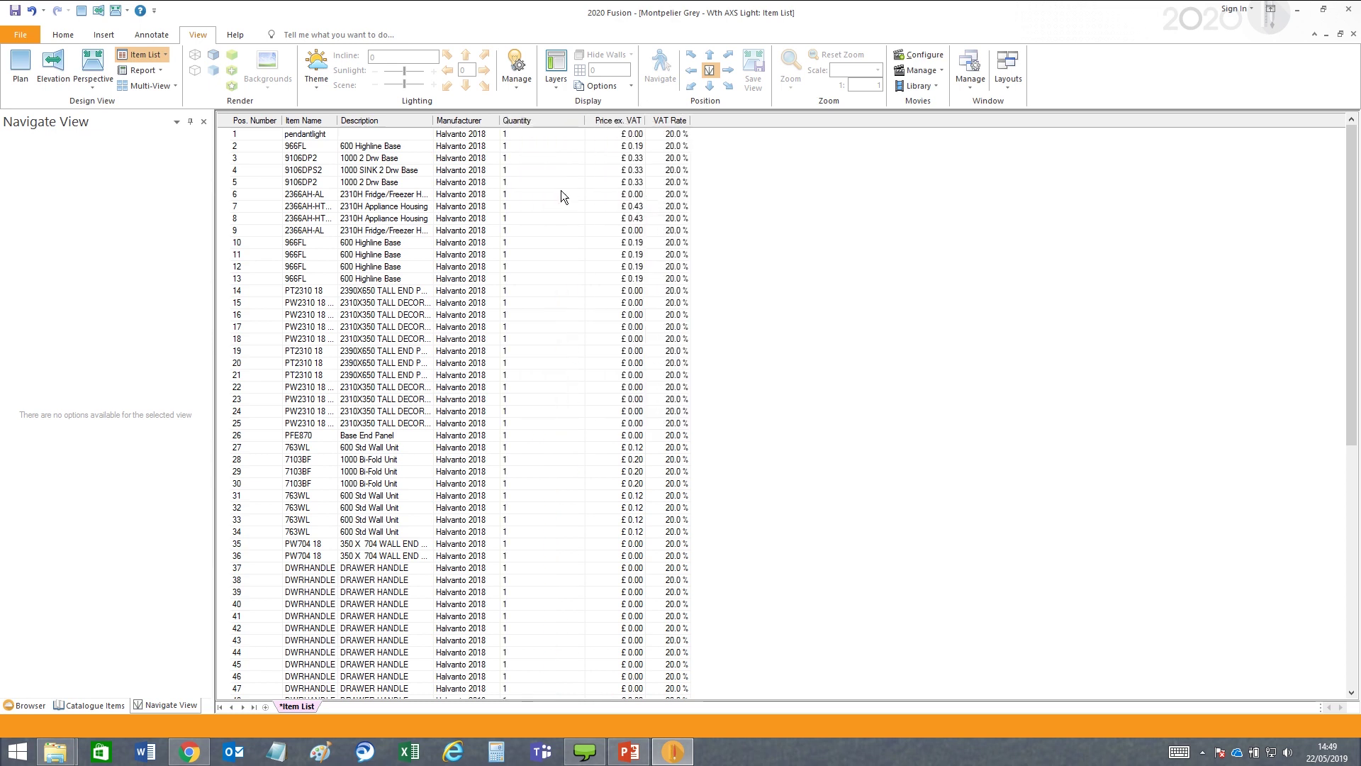
left_click(526, 118)
left_click_drag(553, 164, 541, 165)
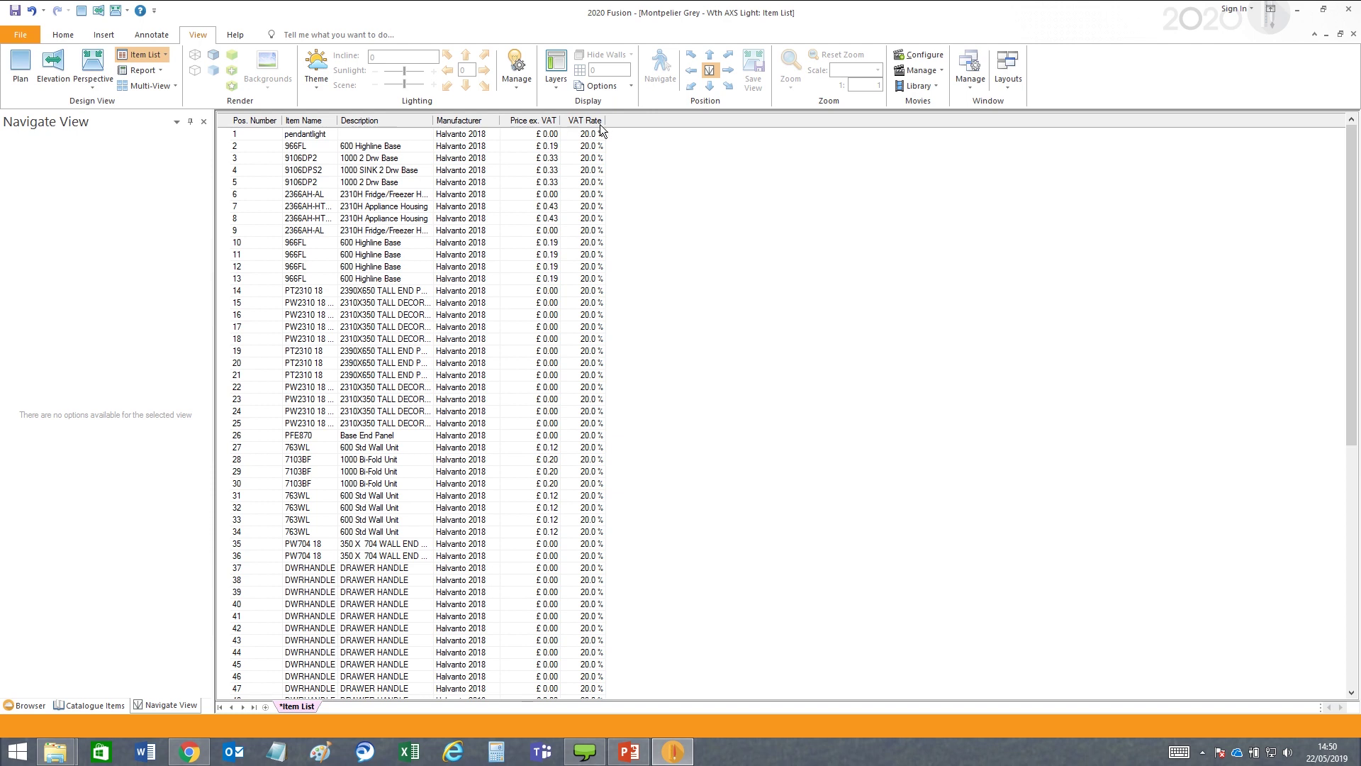
left_click(166, 54)
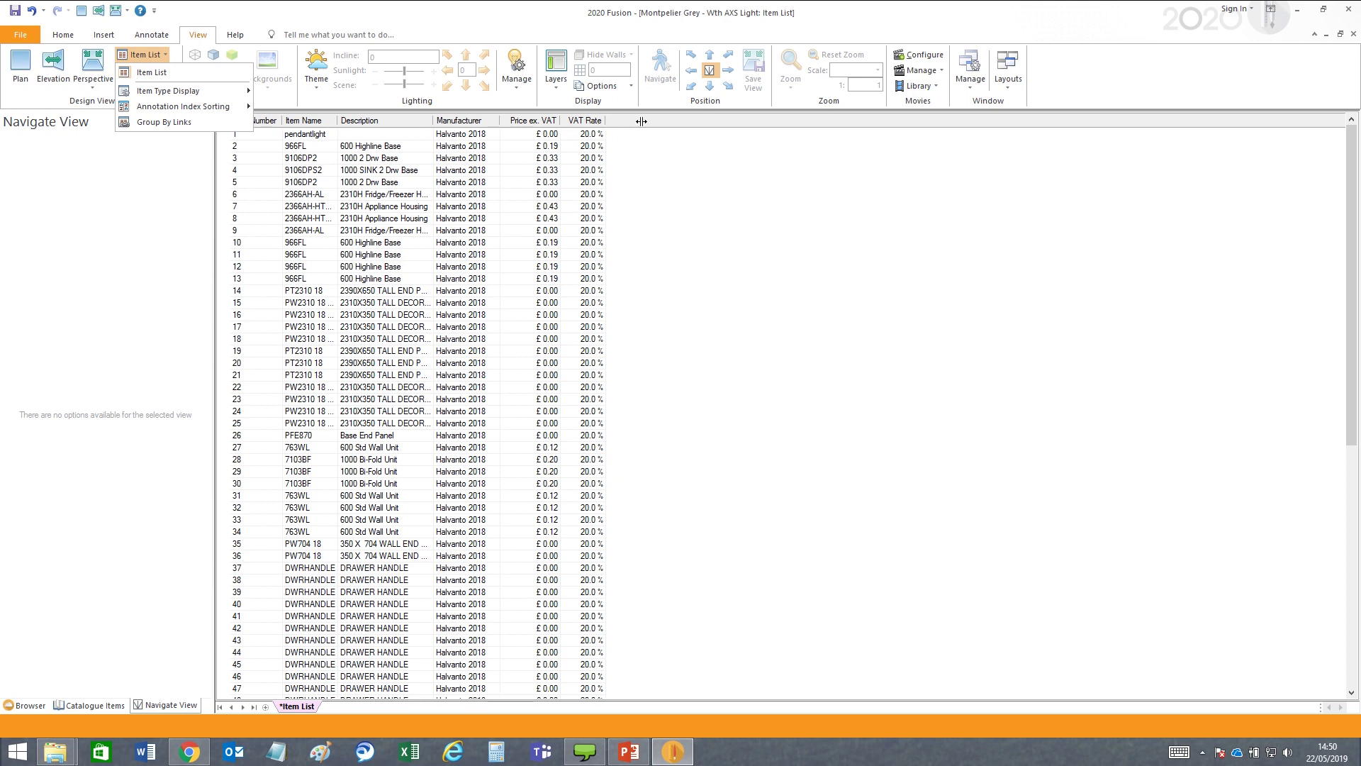
left_click(638, 122)
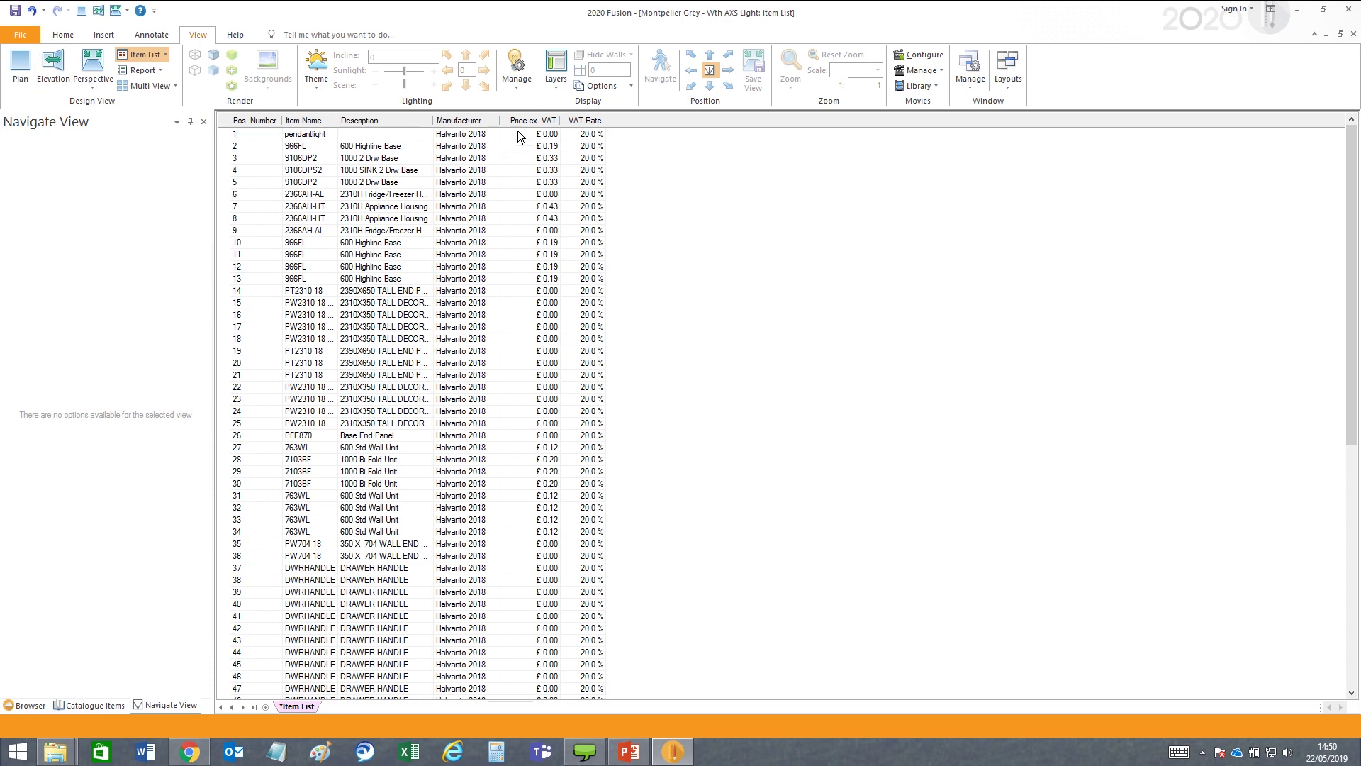
Add VAT Value and Price inc. VAT columns to the item list, auto-fit their widths, and return to the Plan view
right_click(620, 118)
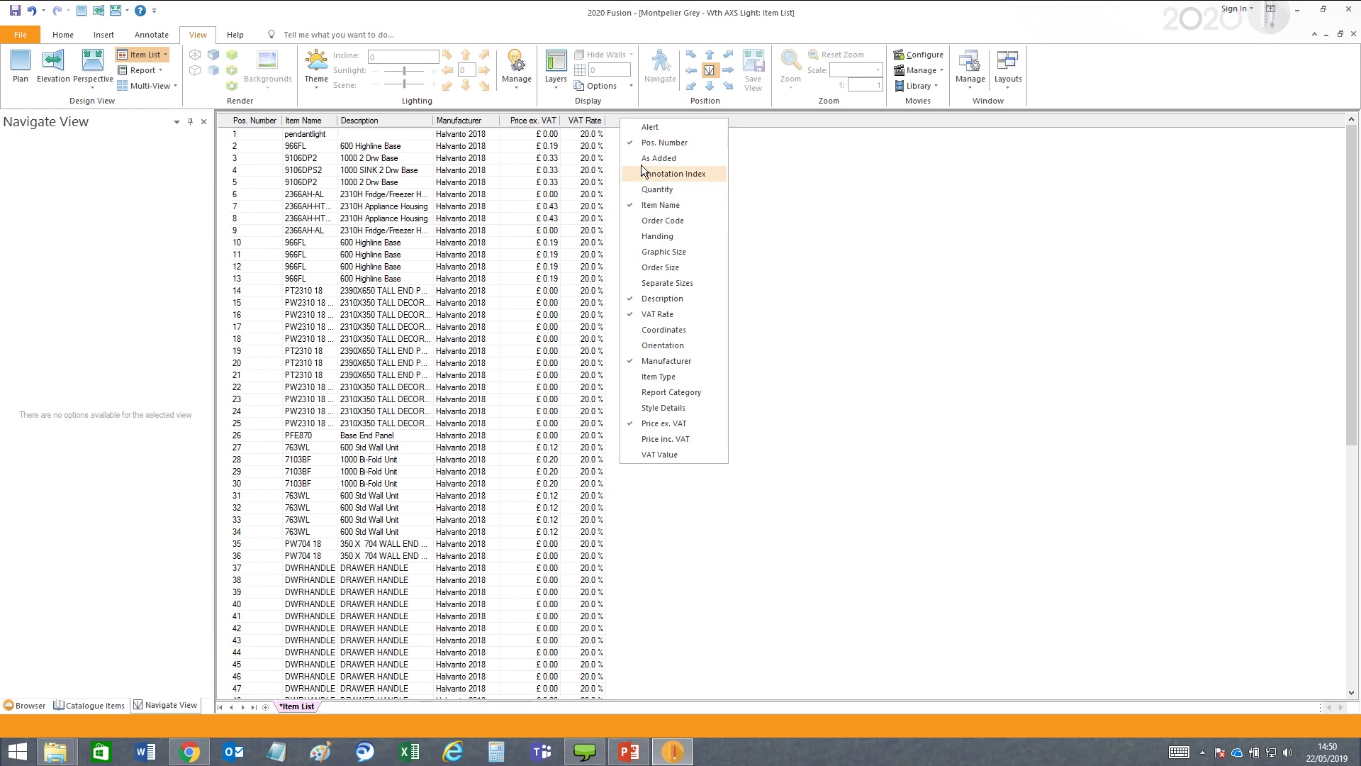
left_click(678, 454)
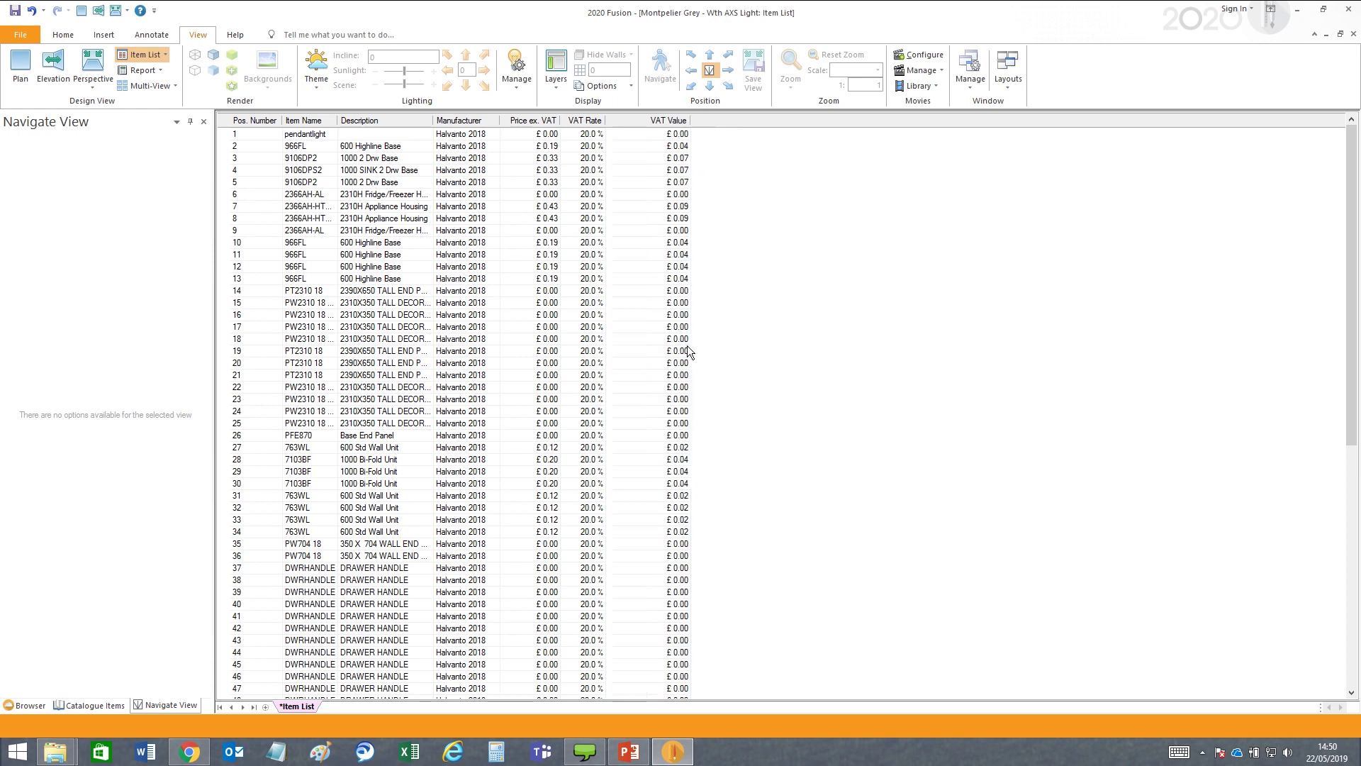
double_click(689, 122)
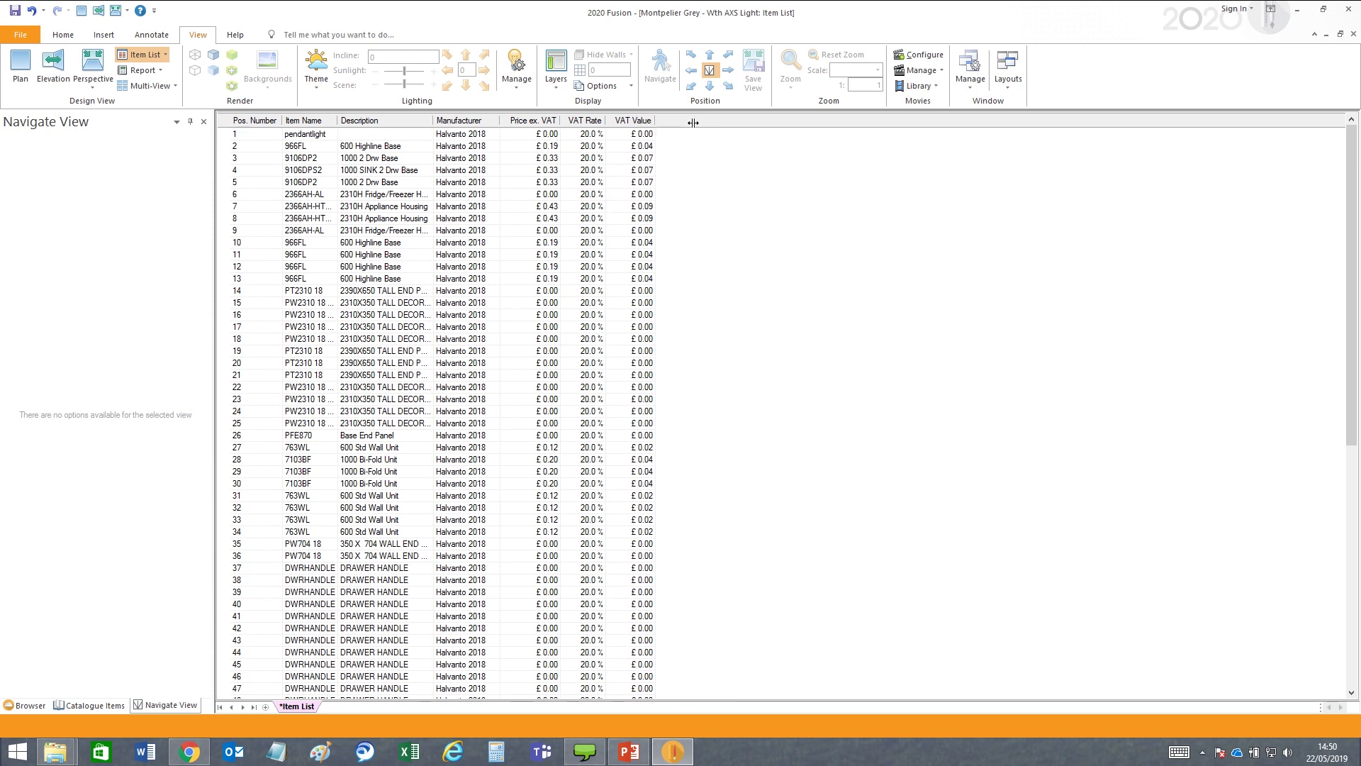
right_click(693, 122)
left_click(728, 445)
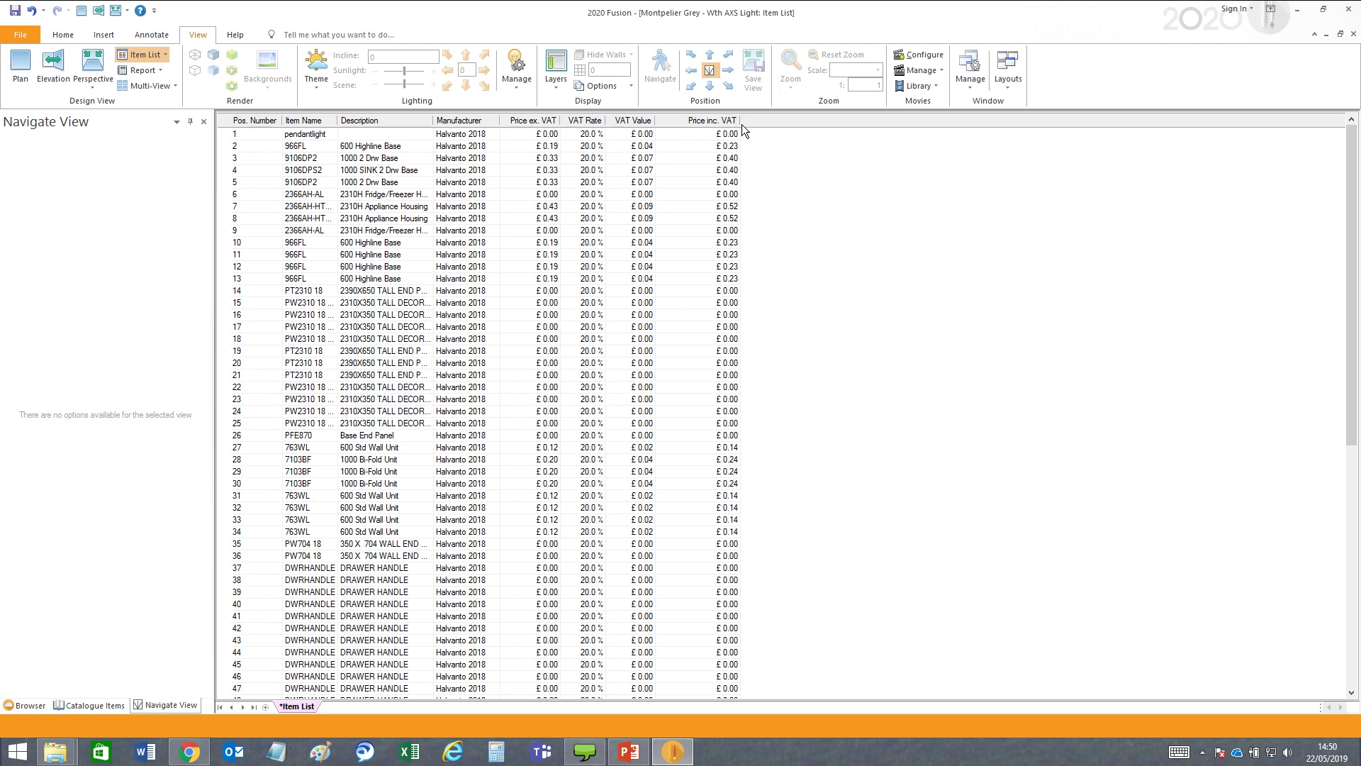
double_click(740, 121)
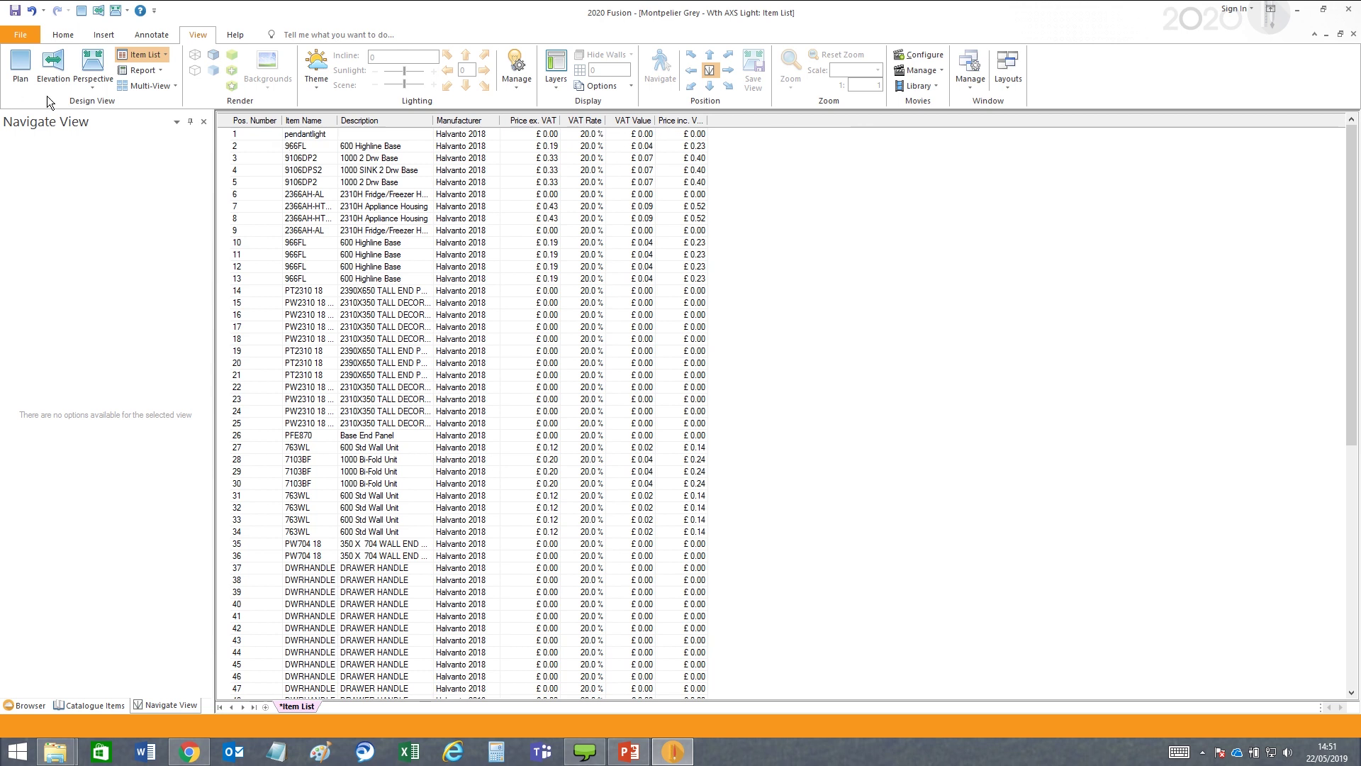
left_click(12, 85)
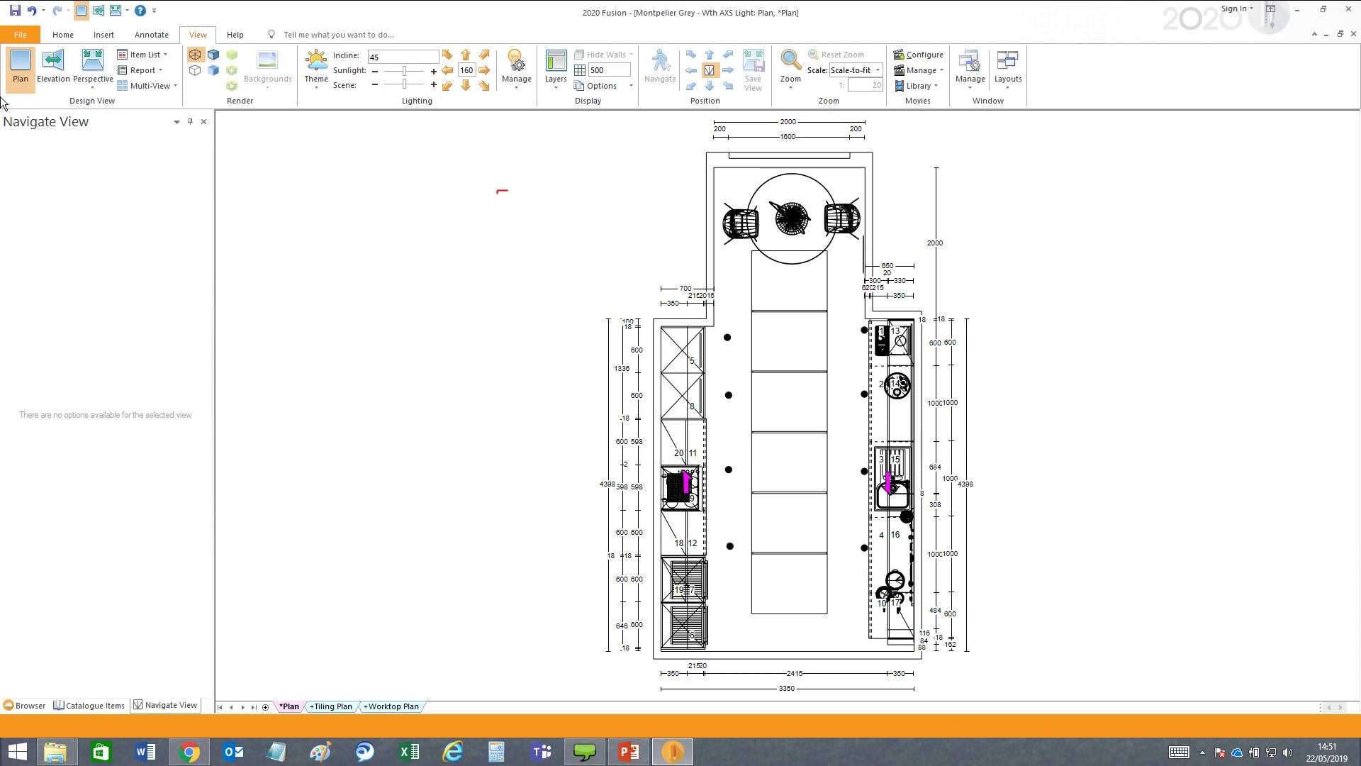
Switch to File Explorer, open "2020 Fusion Version 7 - What's New (v7_0).docx" from the Version 7 Webinar folder in Word, and enable editing
mouse_move(190, 759)
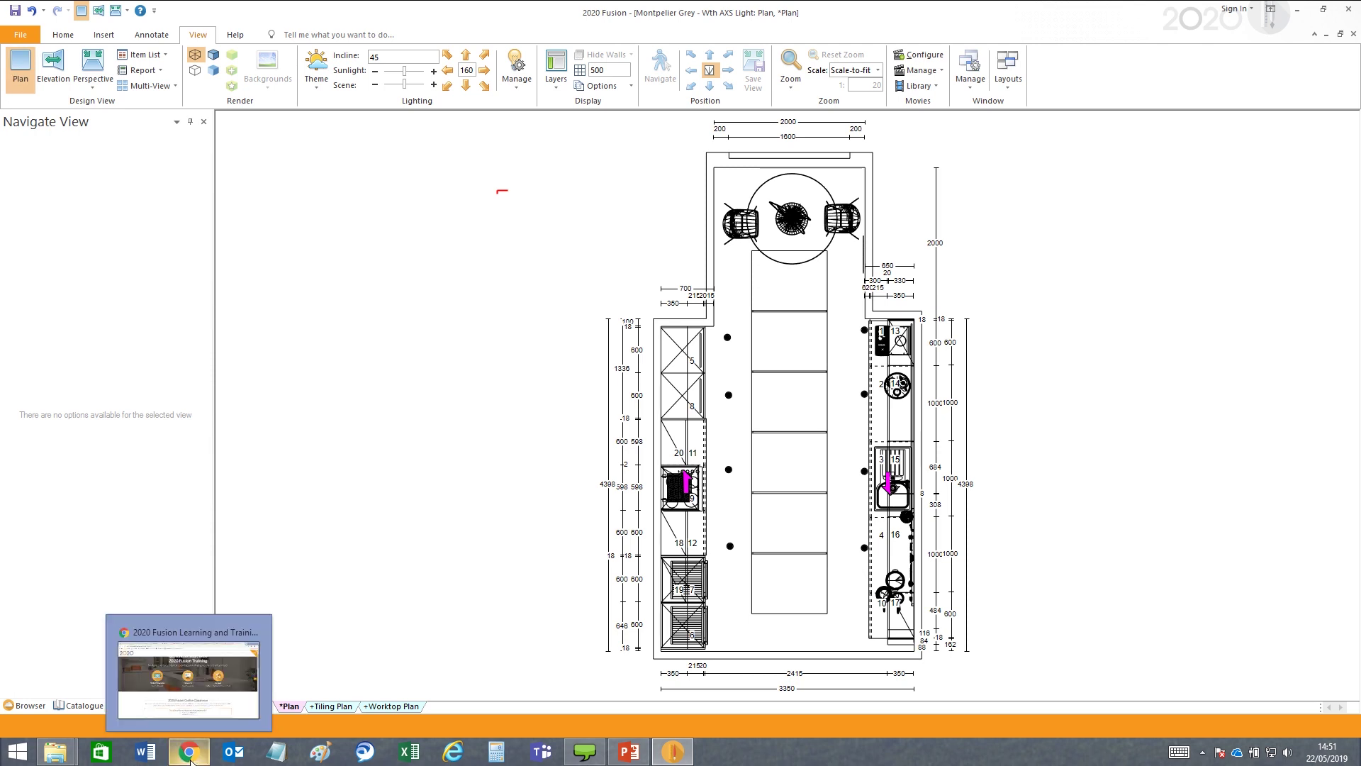
left_click(188, 757)
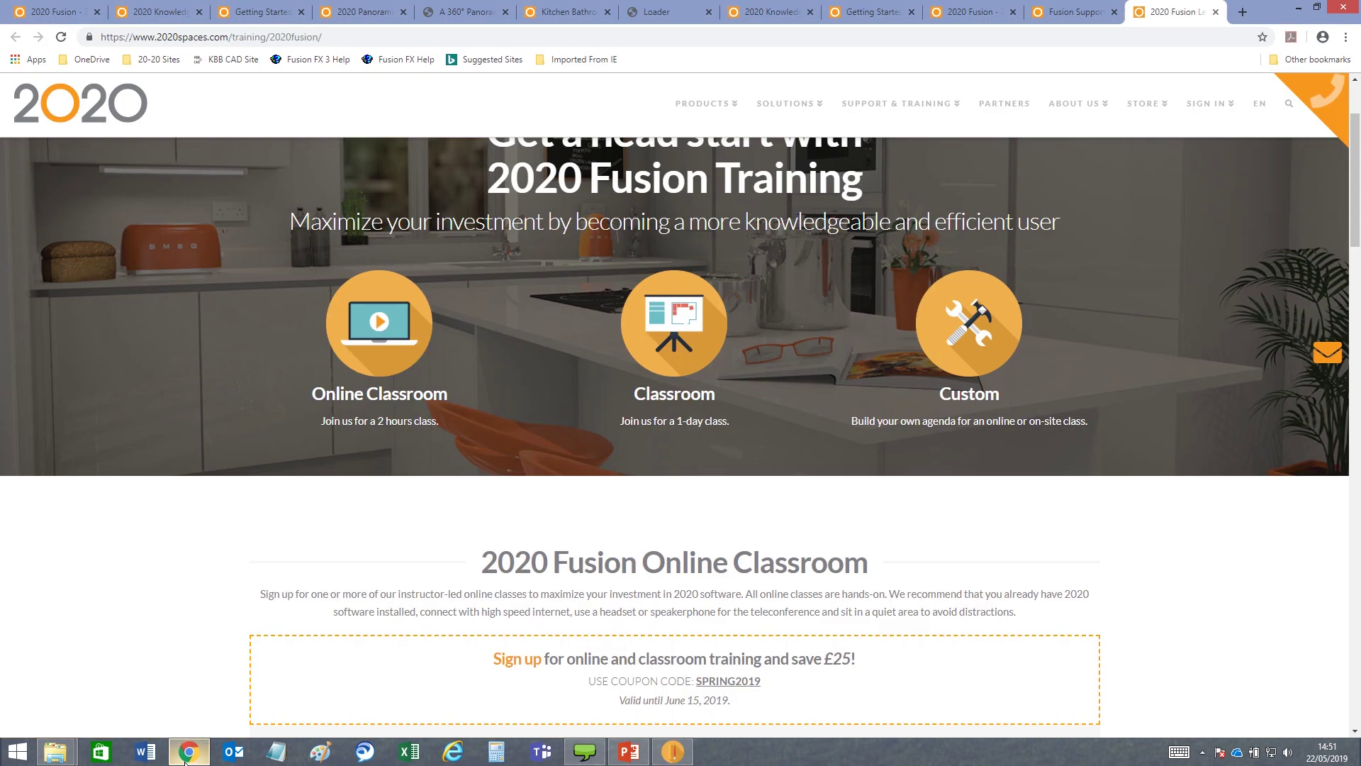
left_click(55, 751)
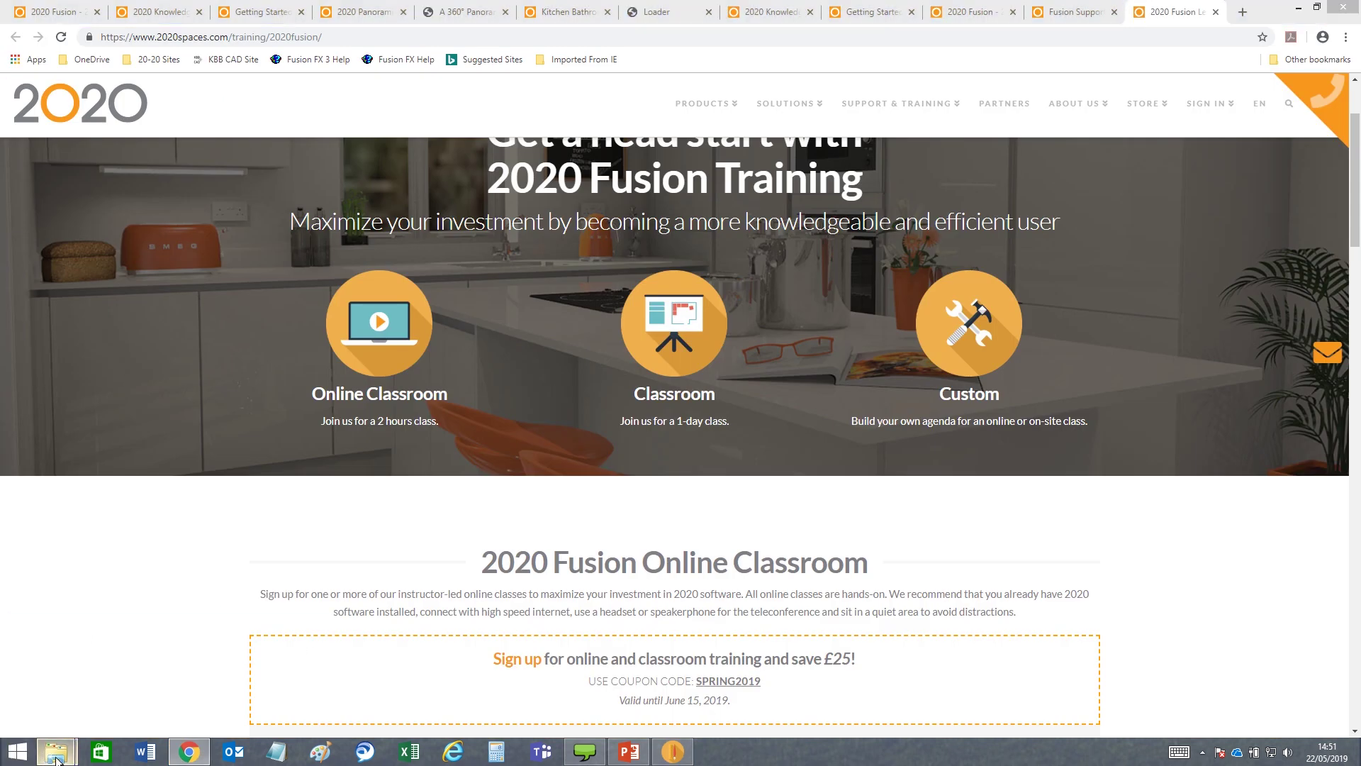
left_click(261, 685)
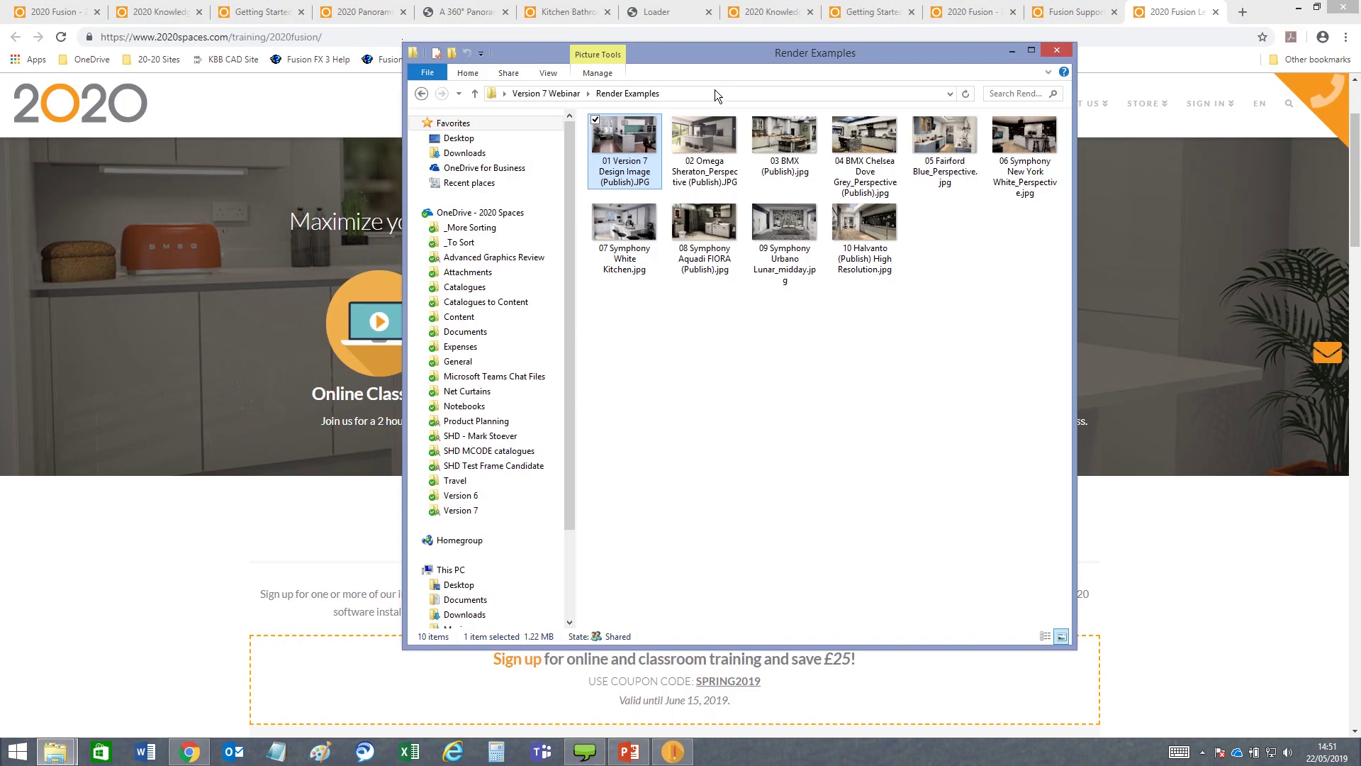
left_click(555, 92)
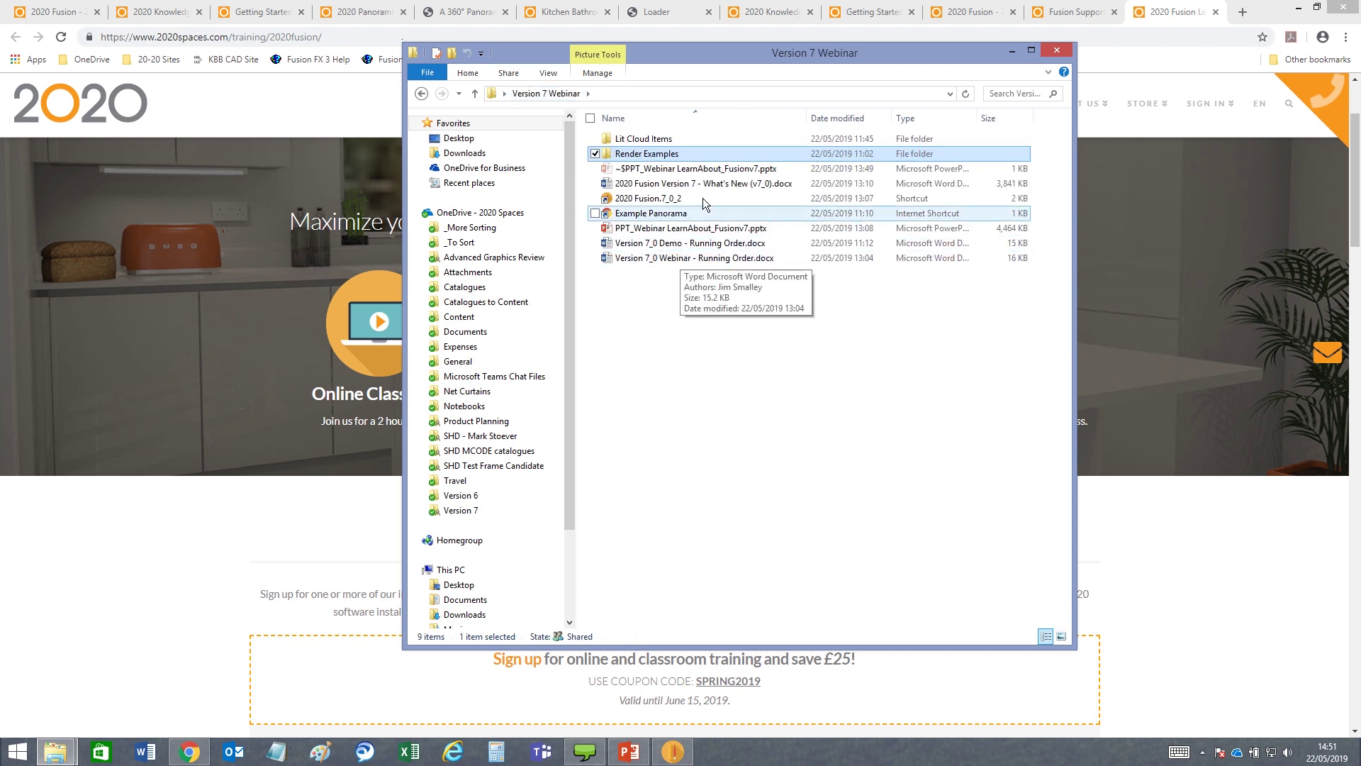
double_click(688, 185)
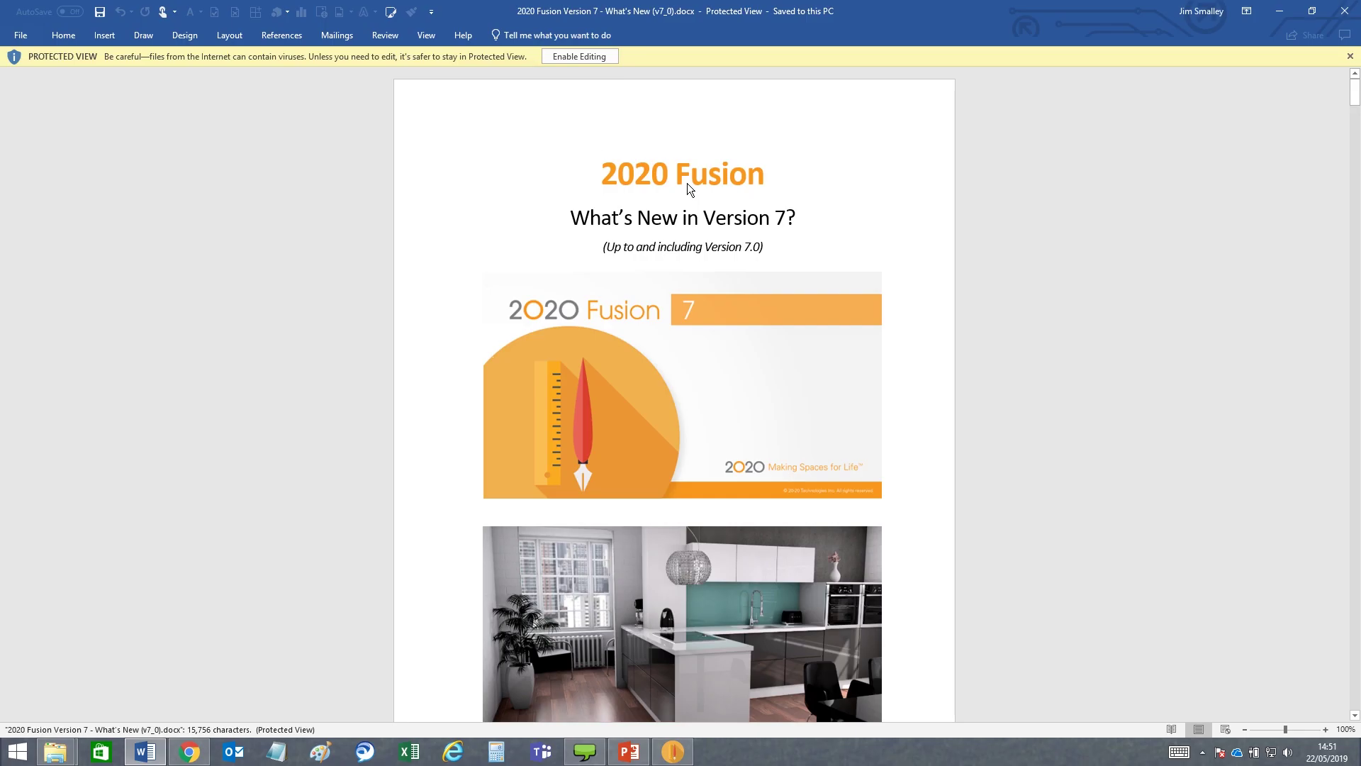
left_click(580, 57)
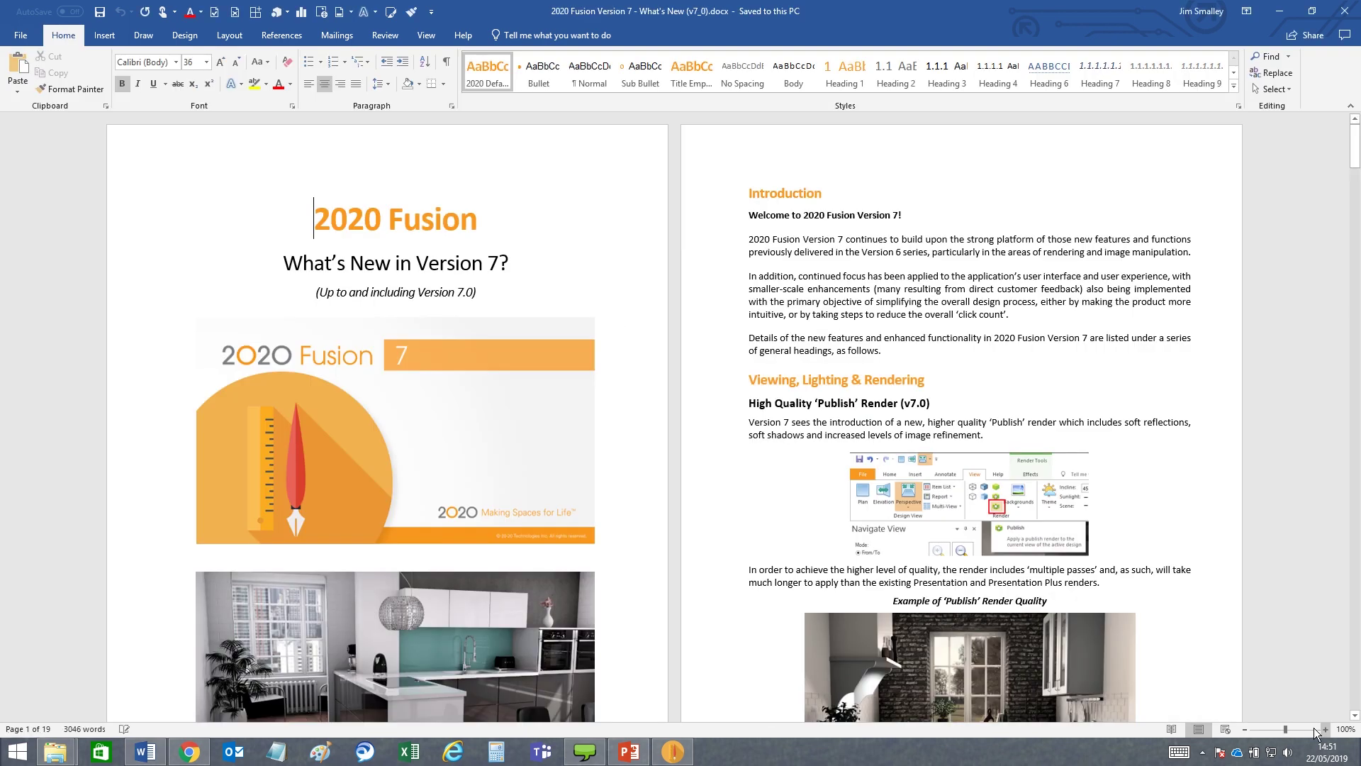
Look through the What's New document's introduction, Publish render and view point sections at 120% zoom, close it, and minimise the folder window
left_click(1325, 729)
left_click(1326, 730)
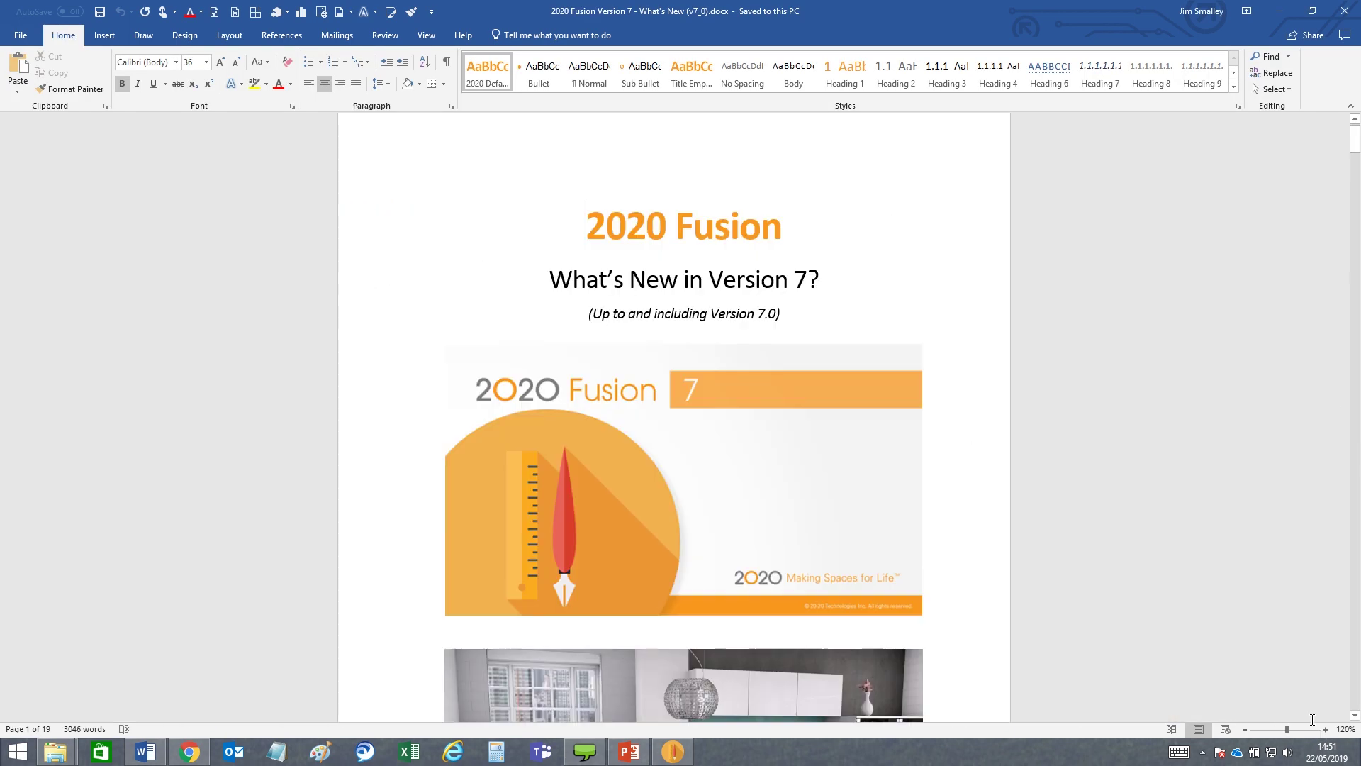
scroll(893, 443, "down", 3)
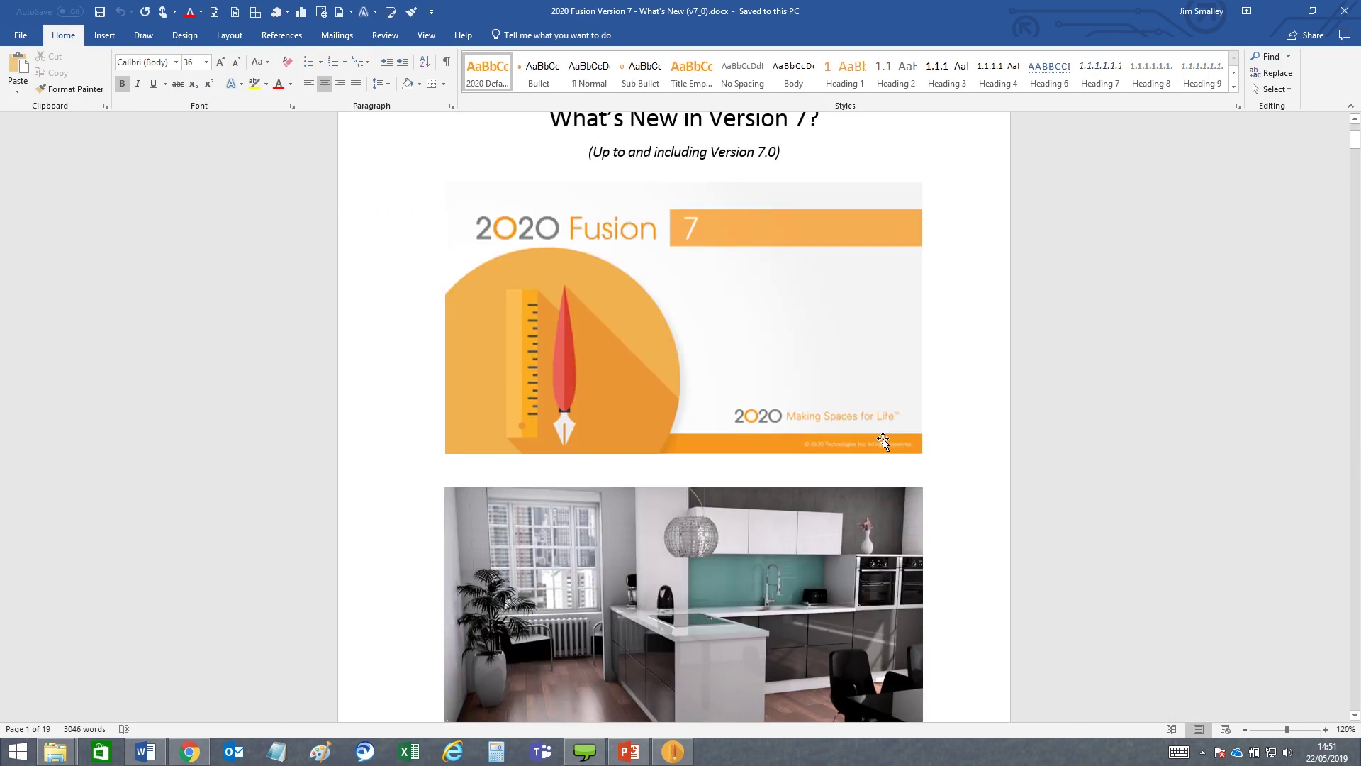
scroll(886, 441, "up", 3)
scroll(883, 441, "down", 2)
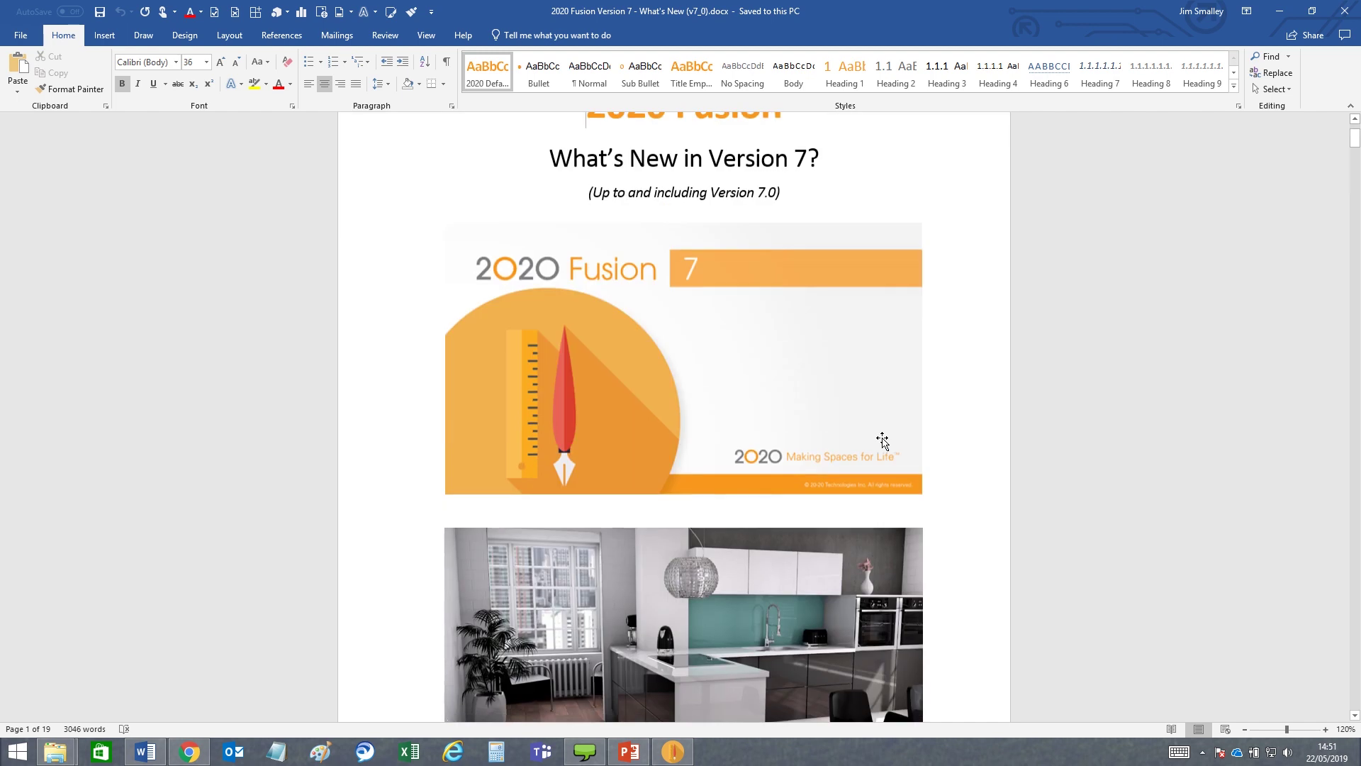
scroll(882, 440, "down", 15)
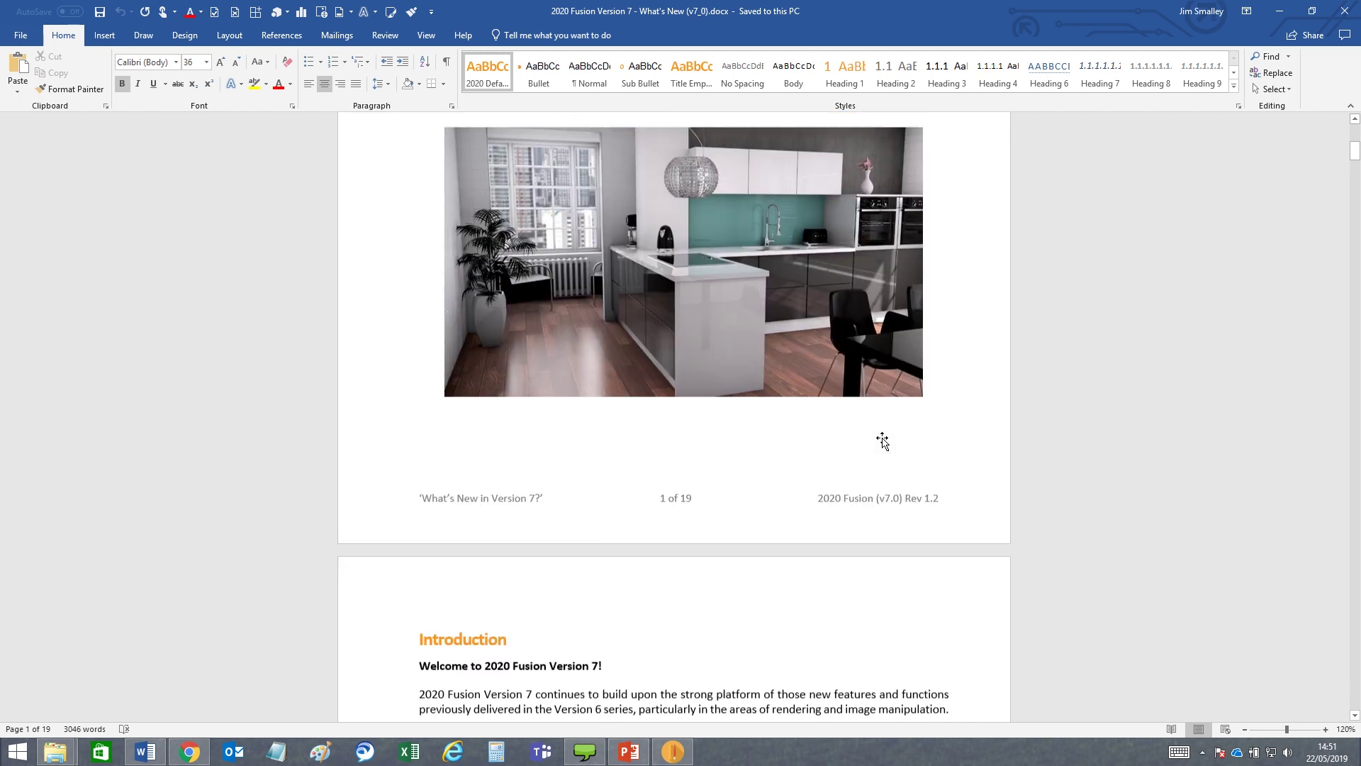
scroll(884, 439, "down", 3)
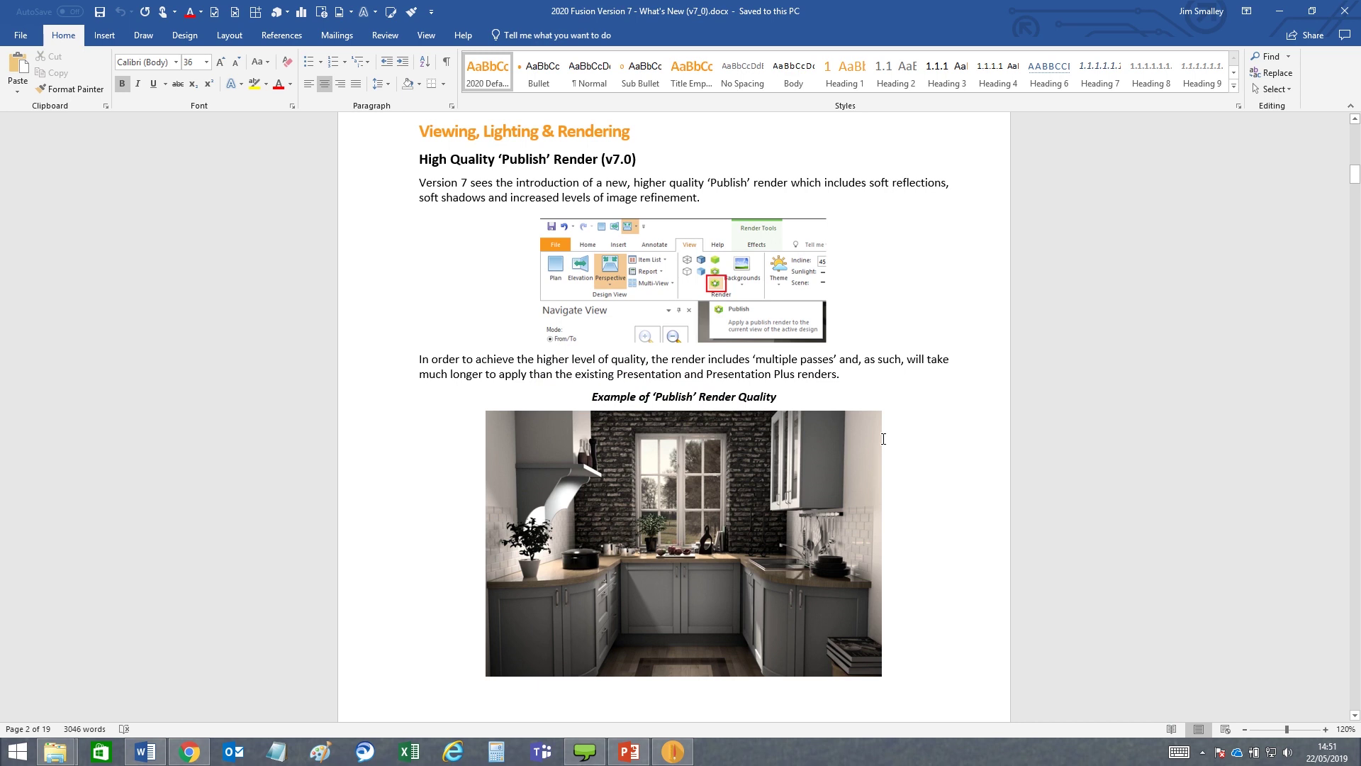
scroll(884, 439, "down", 6)
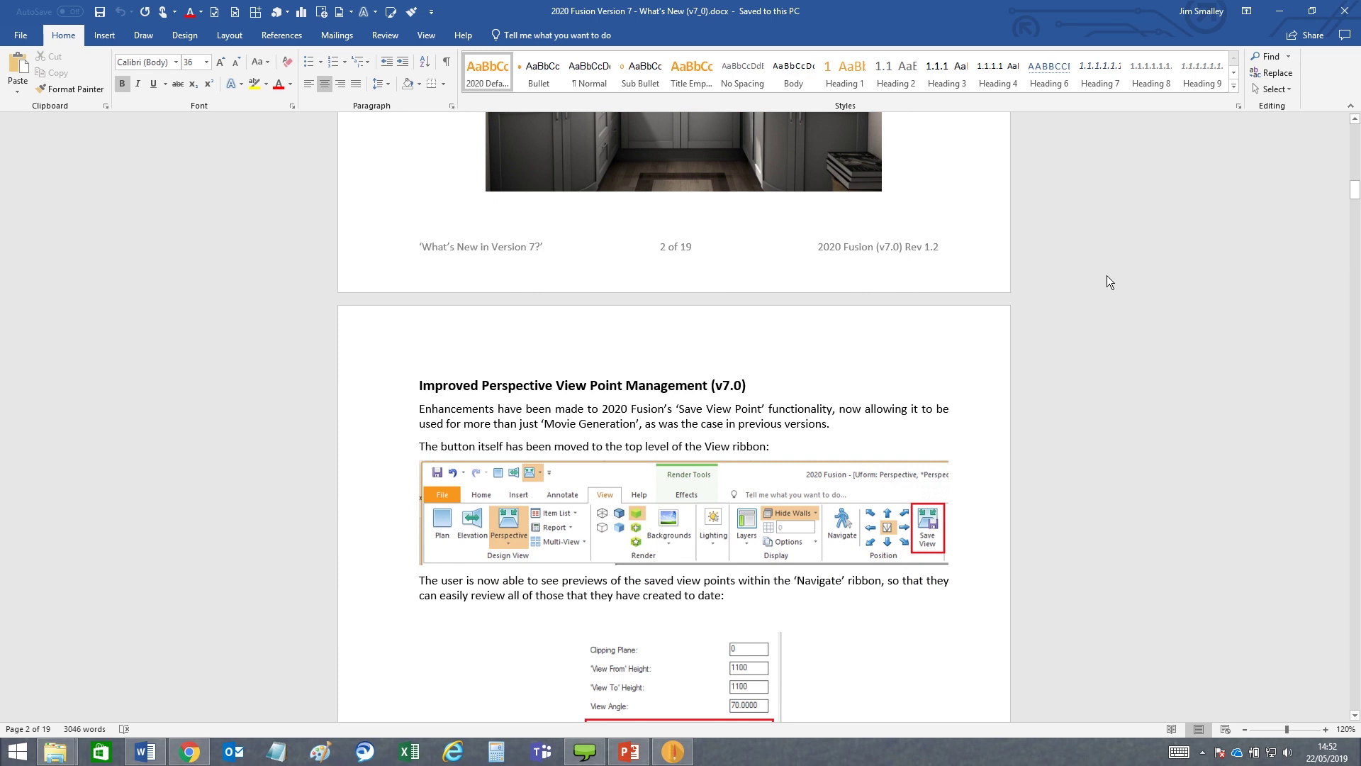
left_click(1351, 15)
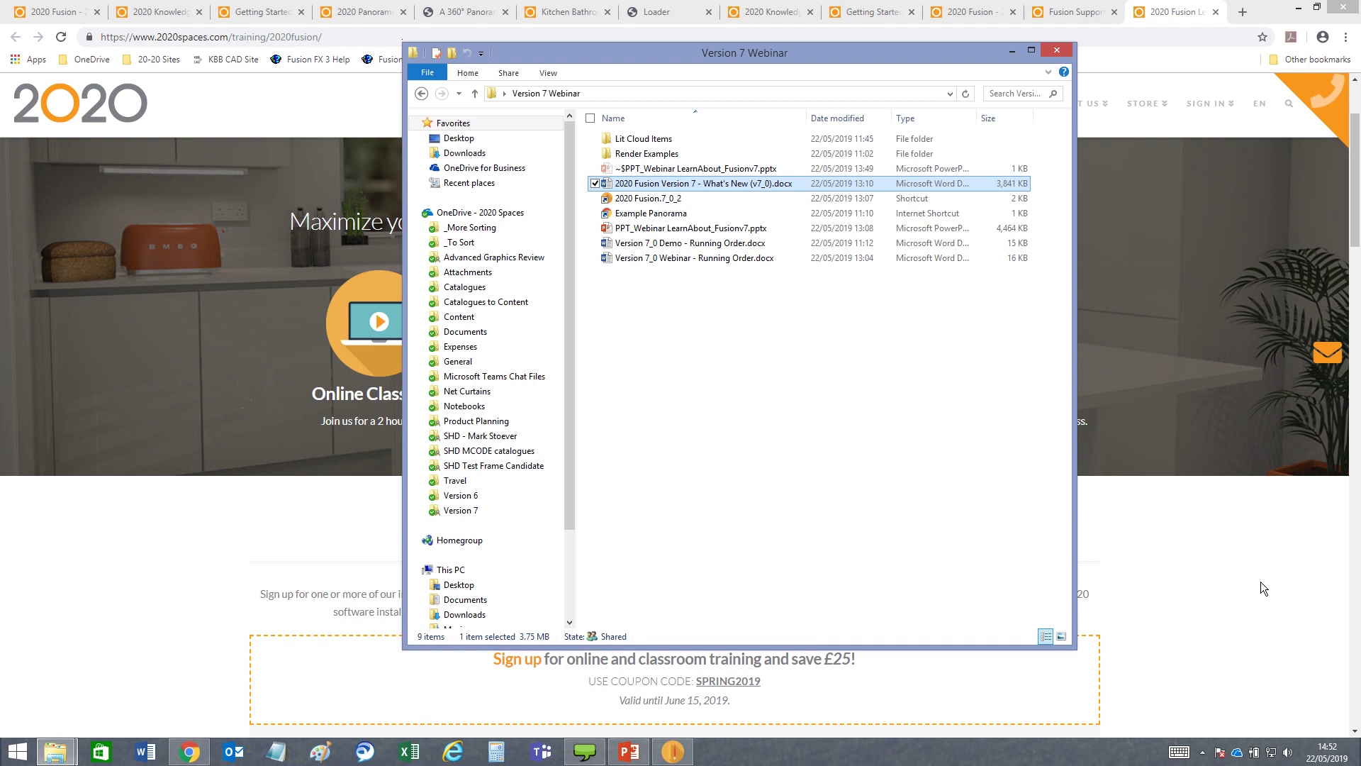
left_click(1013, 51)
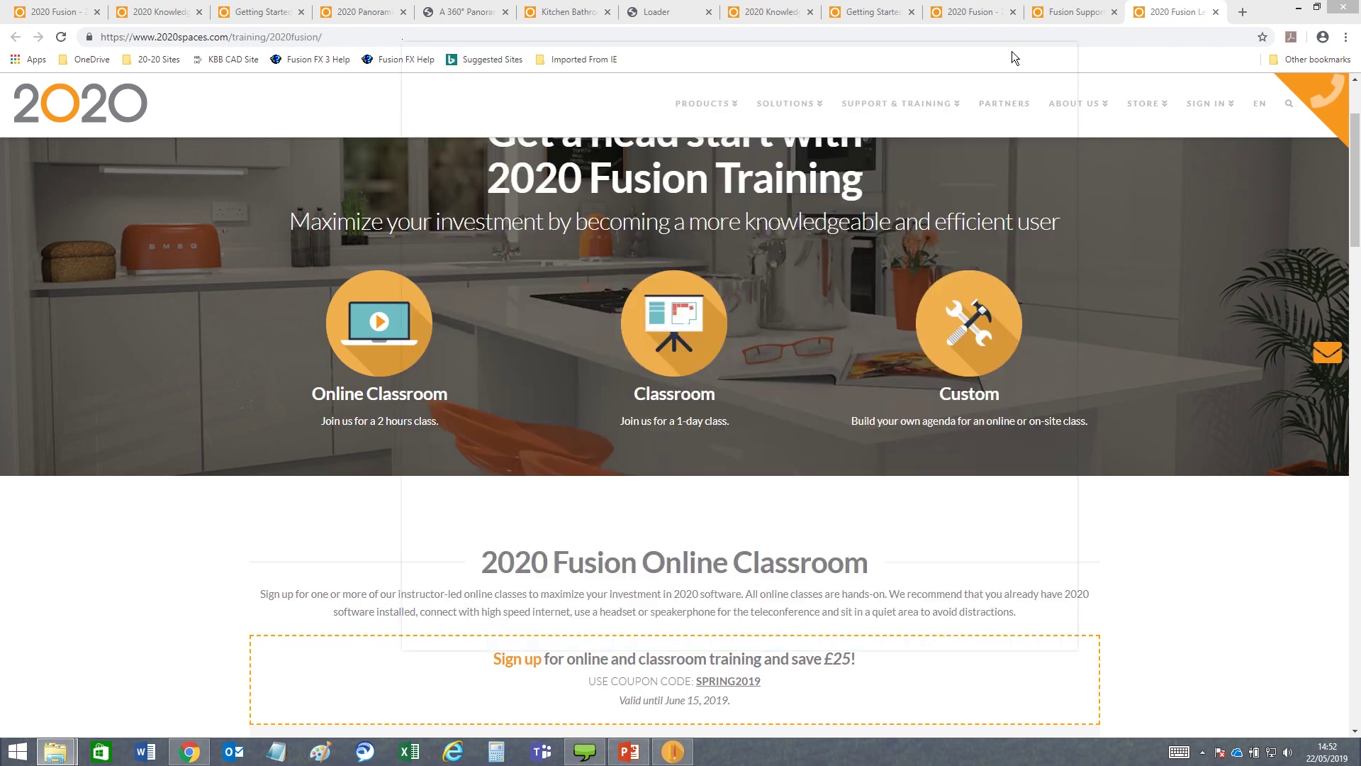